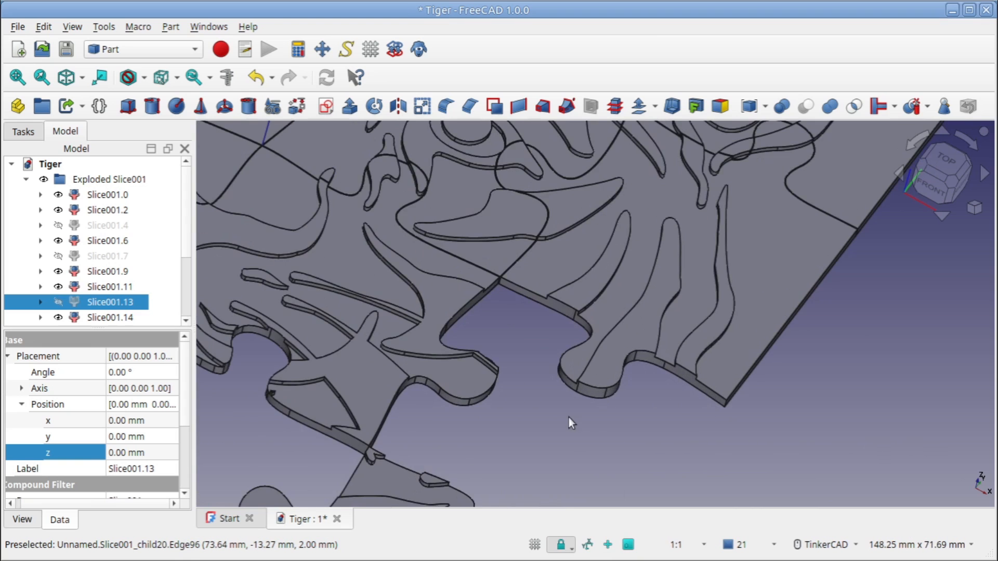
pyautogui.moveTo(569, 417); pyautogui.dragTo(569, 388, button='right')
pyautogui.scroll(-5, 569, 388)
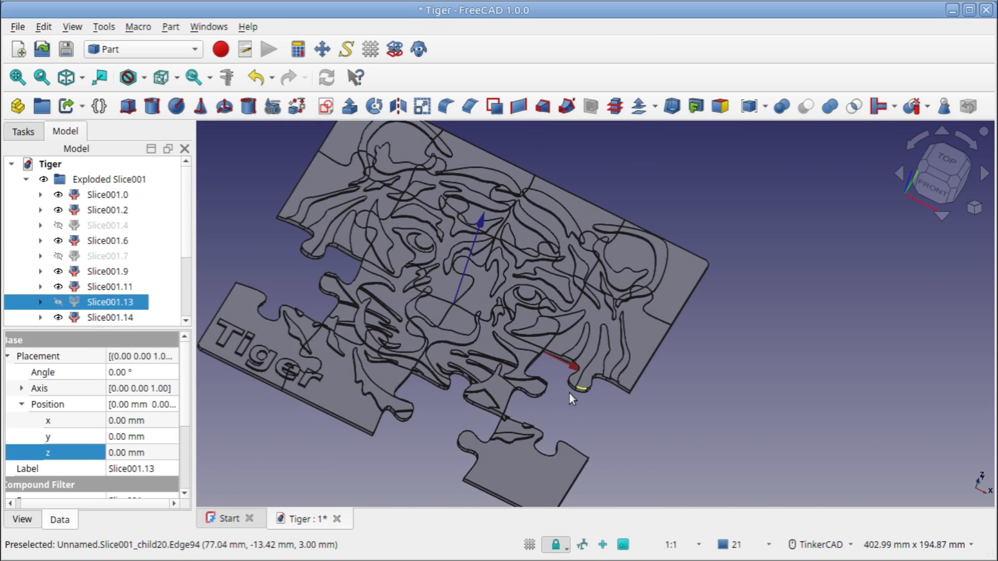
pyautogui.moveTo(569, 394); pyautogui.dragTo(652, 364, button='middle')
pyautogui.scroll(-1, 566, 319)
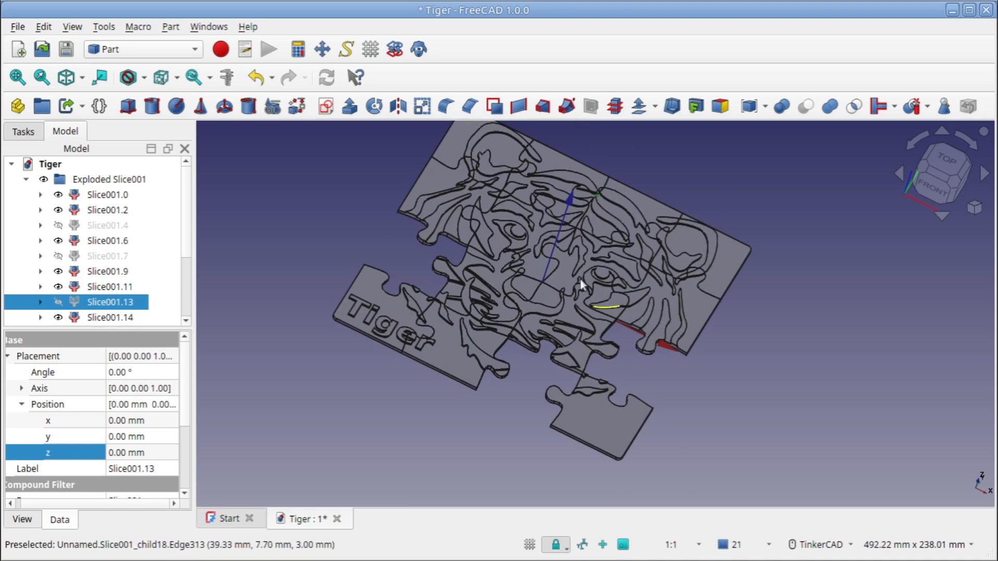
pyautogui.moveTo(570, 268); pyautogui.dragTo(566, 286, button='middle')
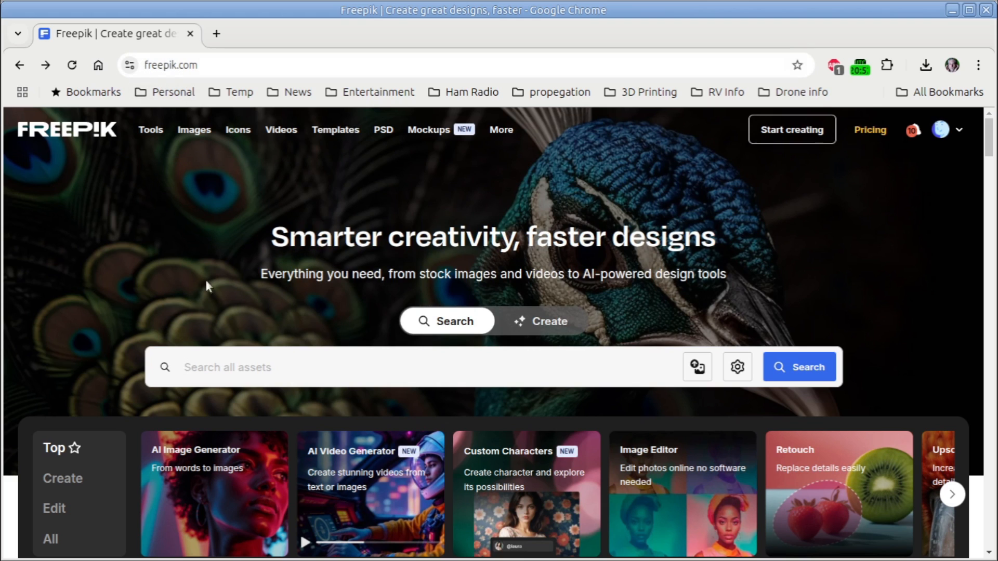
# Search Freepik in the browser for "tiger" and restrict the results to vectors
pyautogui.write('tiger')
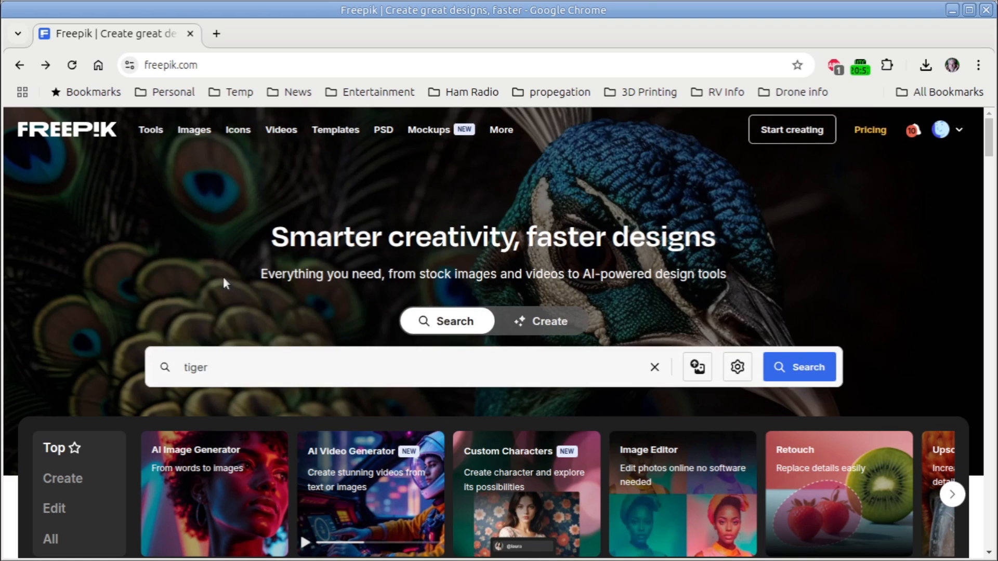
pyautogui.press('Return')
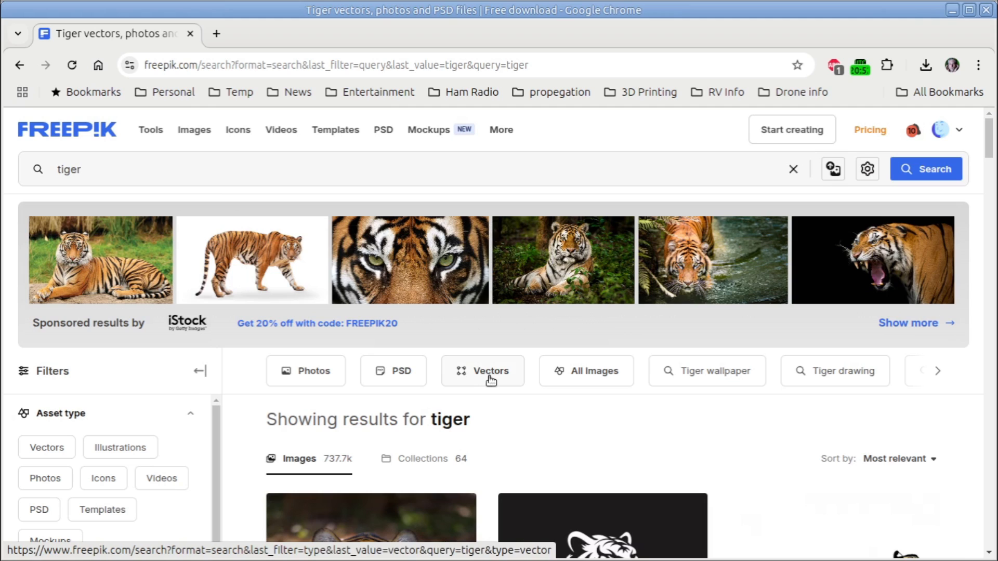
pyautogui.click(490, 381)
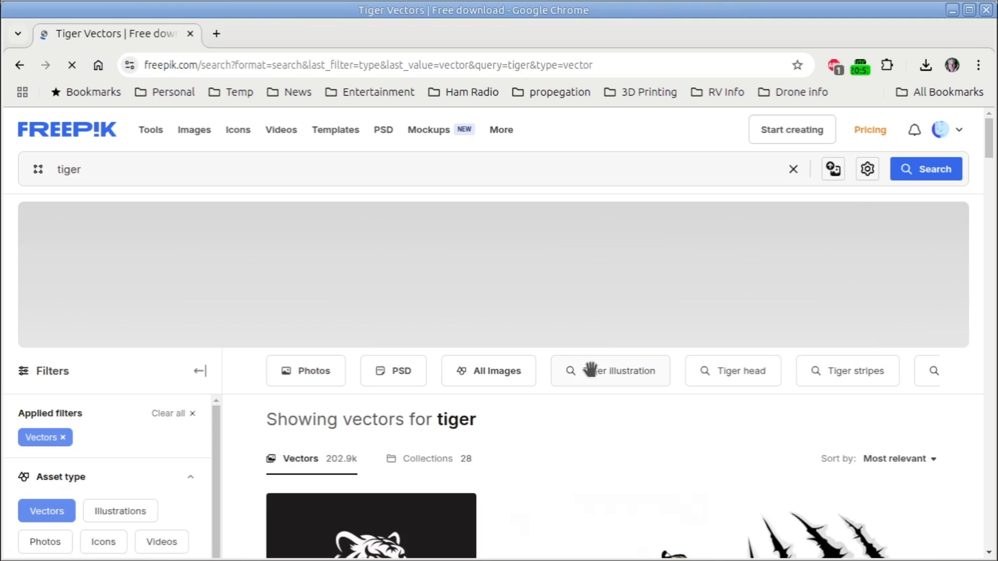
# Examine the tiger vector results for a simple tiger head silhouette suited to a puzzle design
pyautogui.scroll(-2, 594, 375)
pyautogui.scroll(-4, 592, 375)
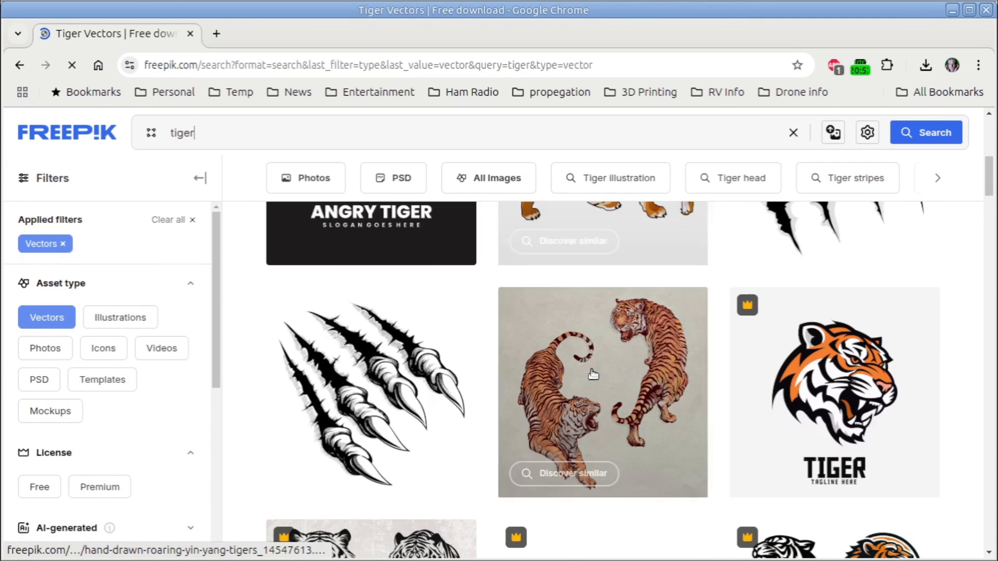
pyautogui.scroll(-5, 624, 376)
pyautogui.scroll(-3, 719, 385)
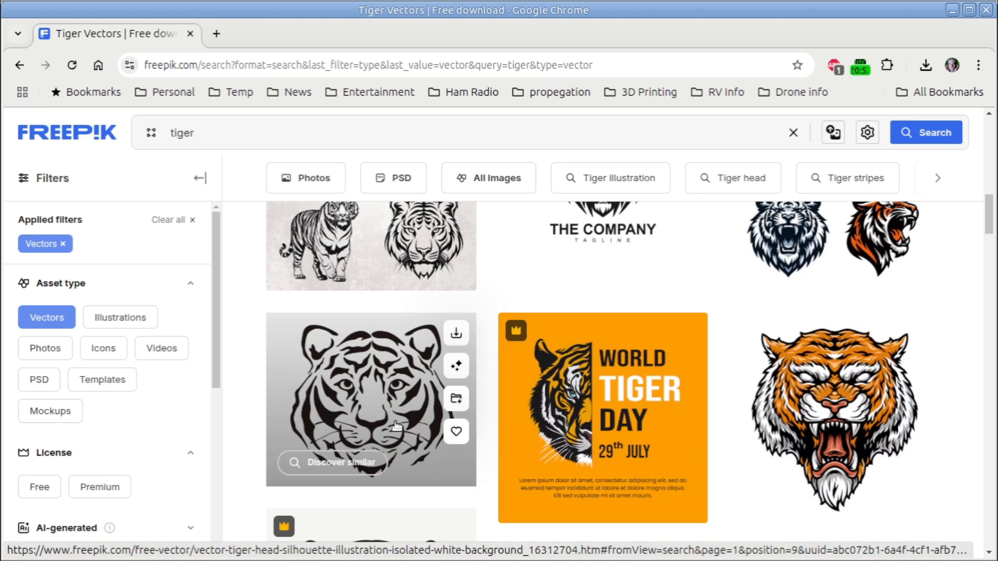
pyautogui.scroll(-4, 396, 425)
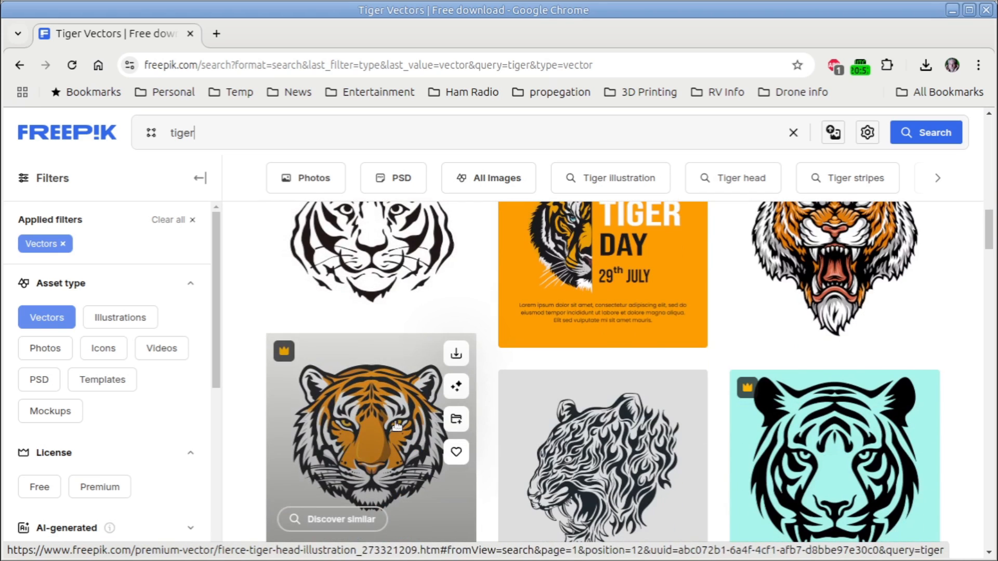
pyautogui.scroll(-2, 592, 476)
pyautogui.scroll(1, 591, 424)
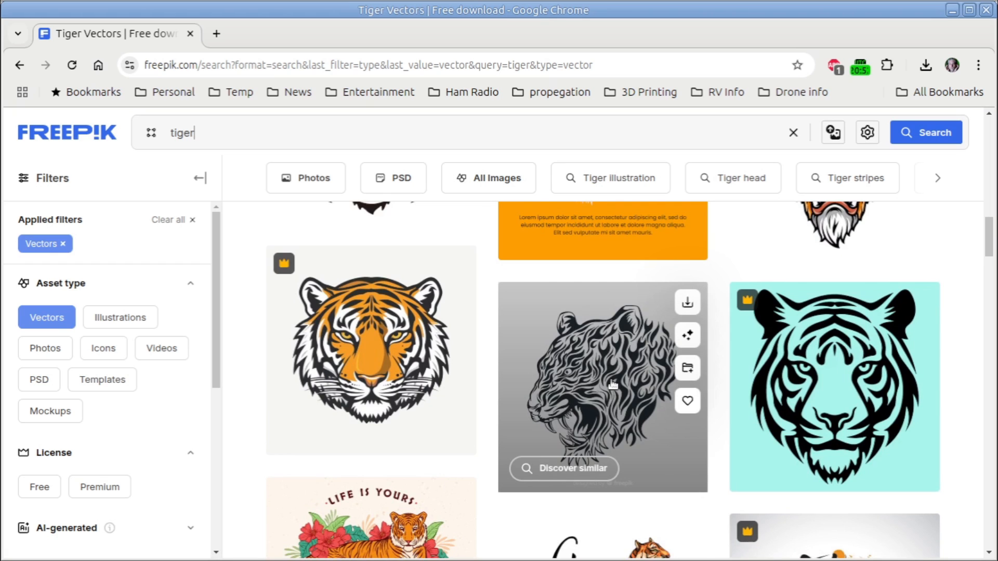
pyautogui.scroll(4, 613, 383)
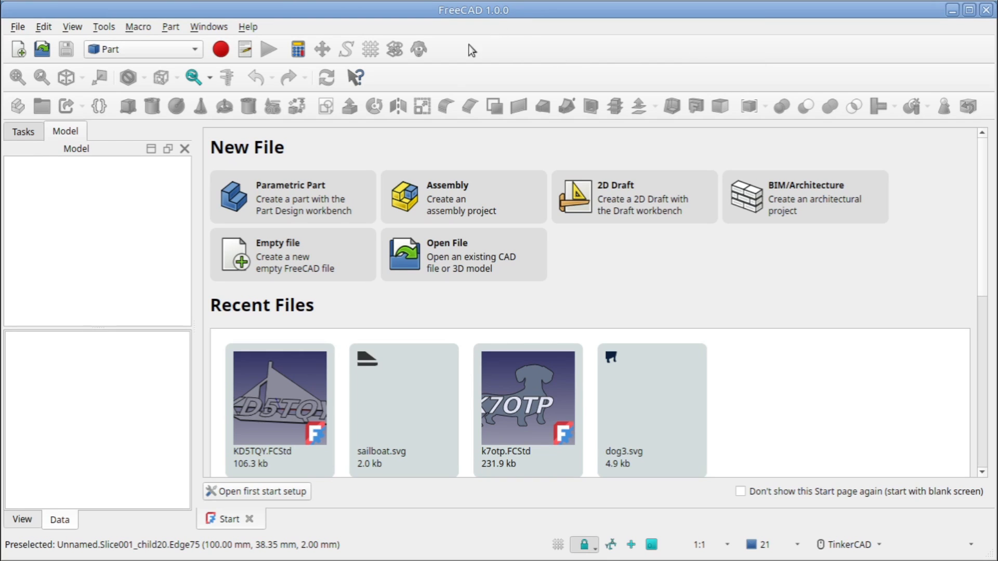
# Switch to FreeCAD, create an empty document and start a new sketch on the XY-plane
pyautogui.click(301, 257)
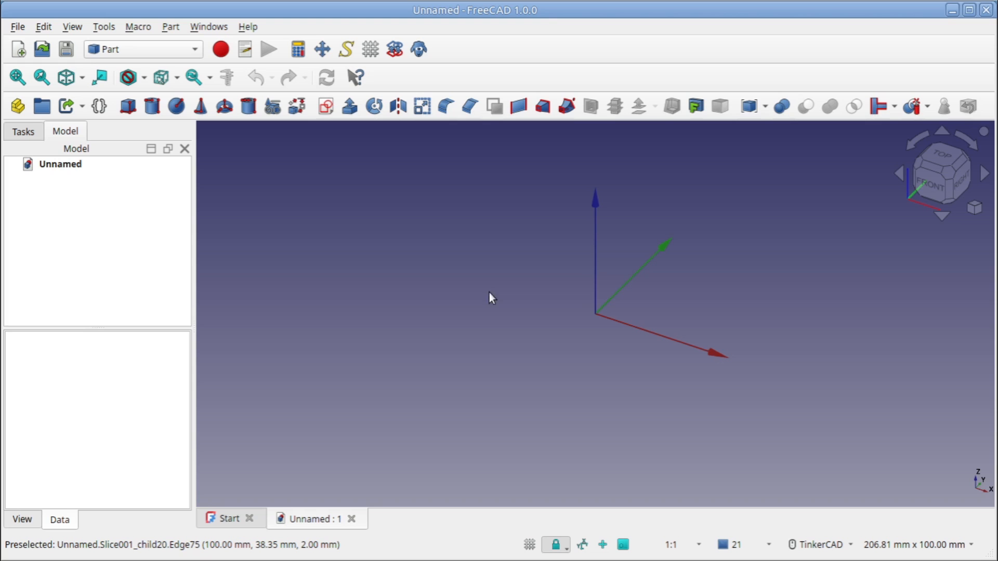
pyautogui.click(326, 108)
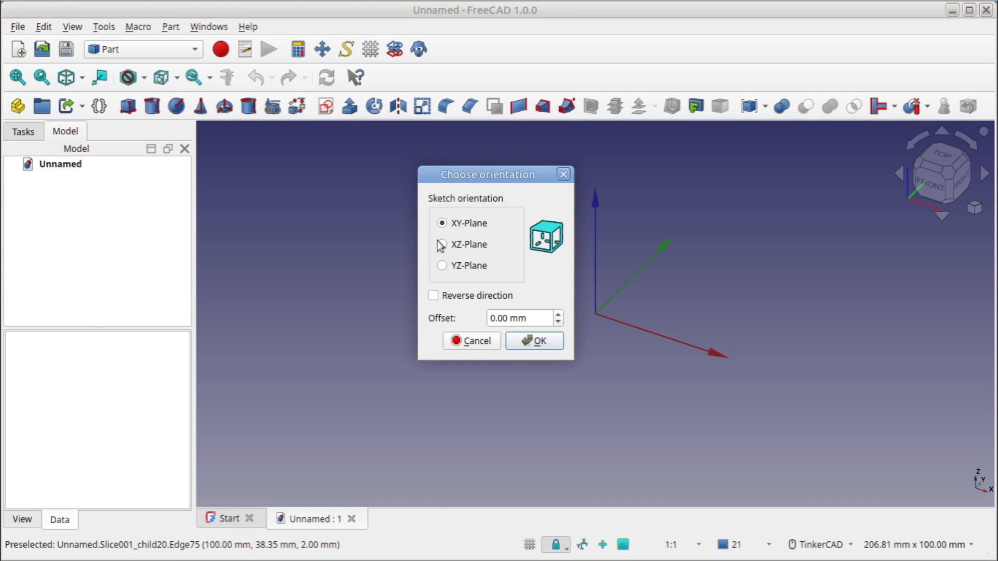
pyautogui.click(539, 341)
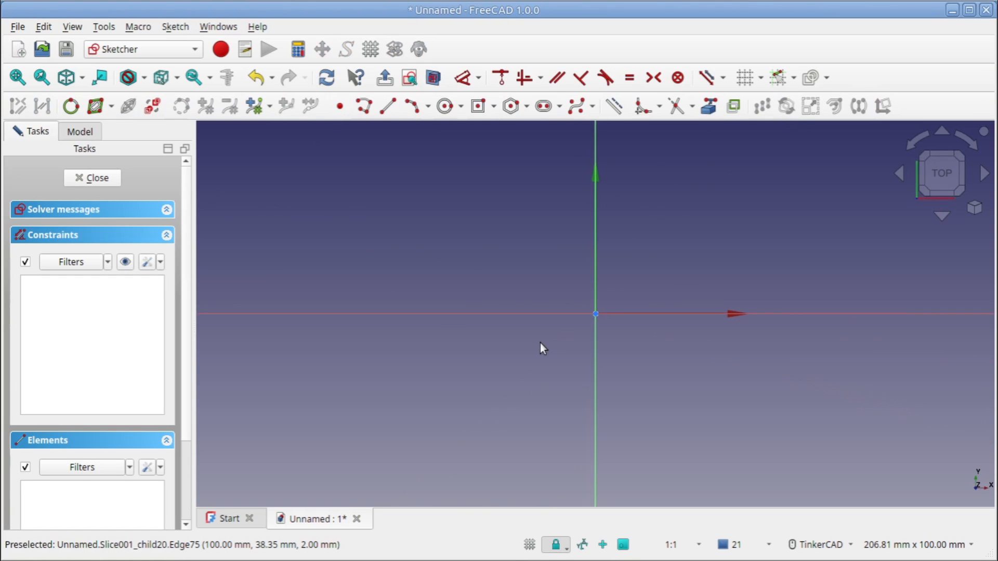
# Draw a rectangle centred on the sketch origin, 200 mm wide and 200 mm high
pyautogui.click(477, 106)
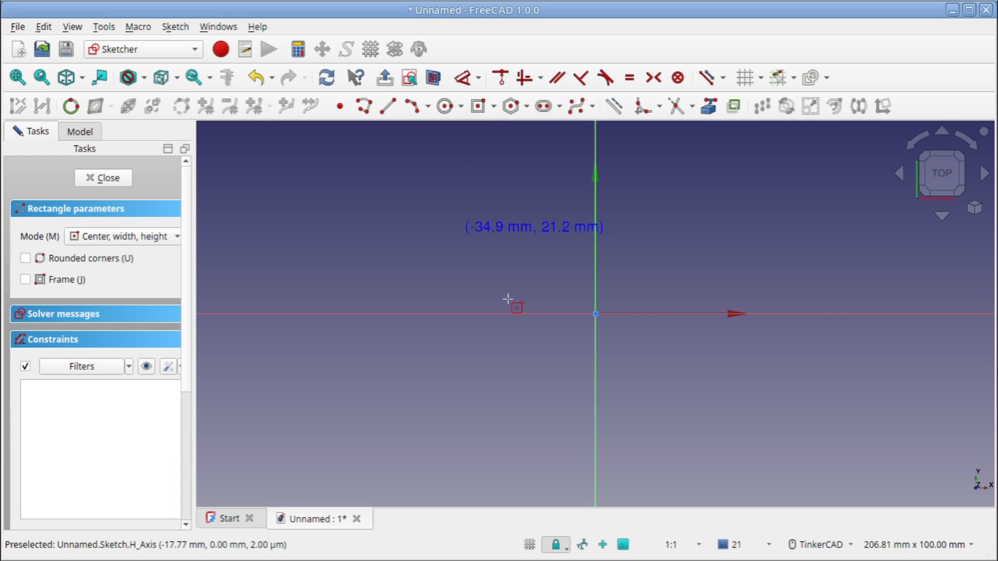
pyautogui.click(596, 314)
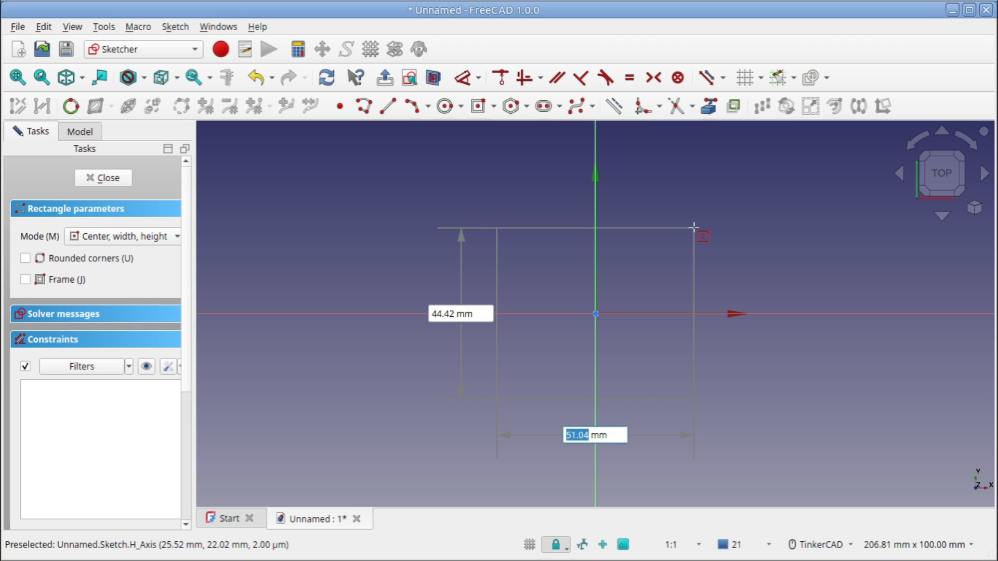
pyautogui.write('200')
pyautogui.press('Tab')
pyautogui.write('200')
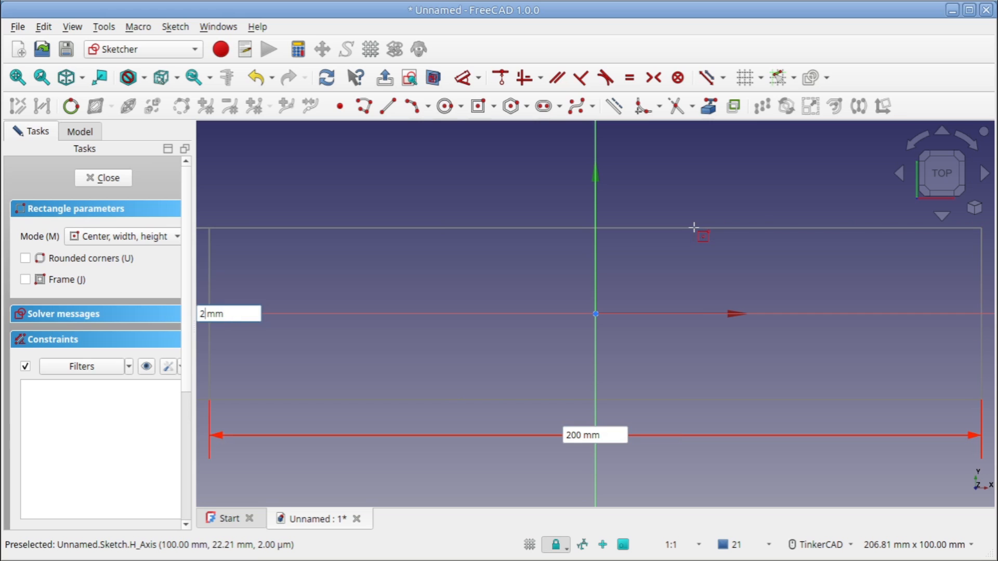
pyautogui.press('Return')
pyautogui.scroll(-5, 624, 260)
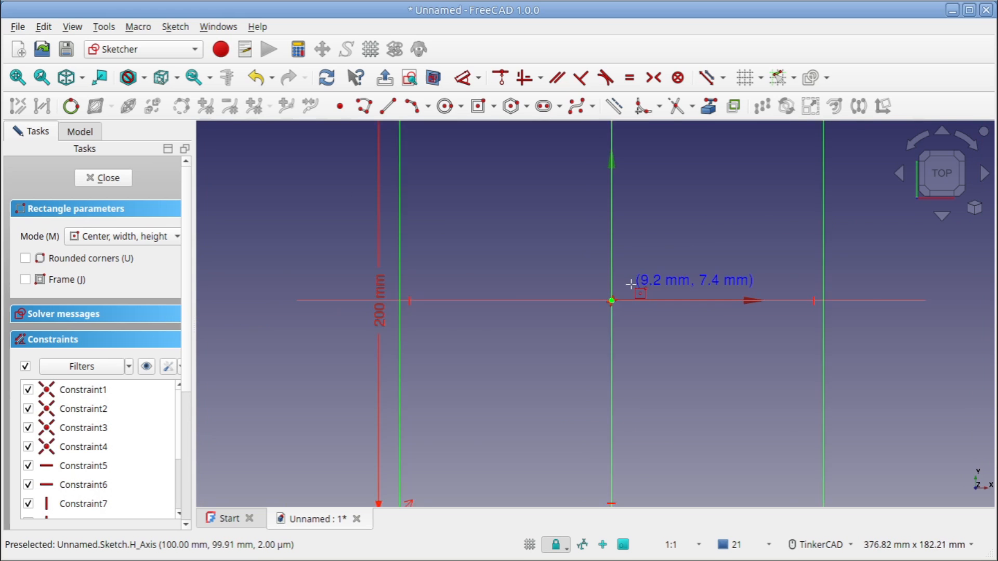
pyautogui.moveTo(633, 262); pyautogui.dragTo(615, 274, button='middle')
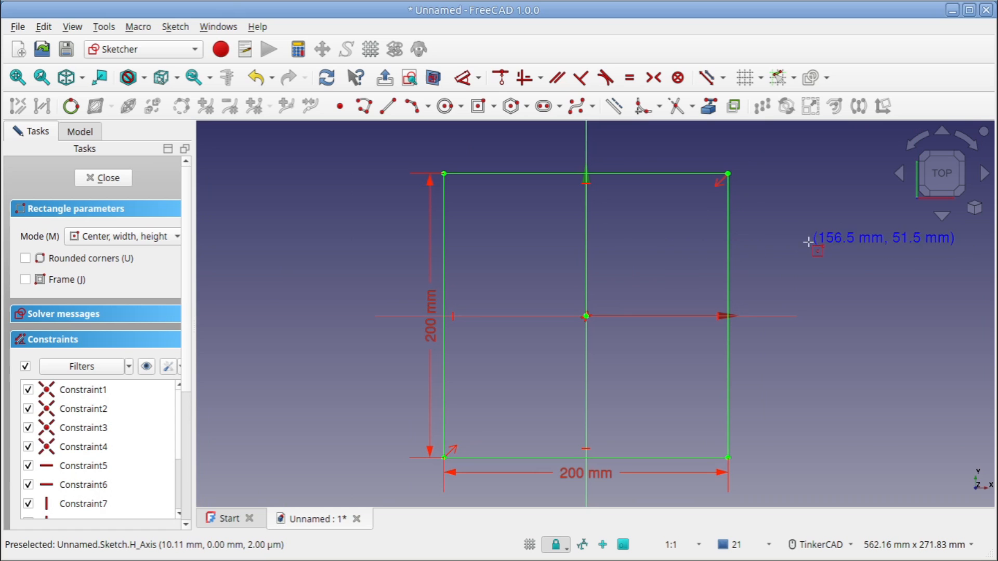
pyautogui.press('Escape')
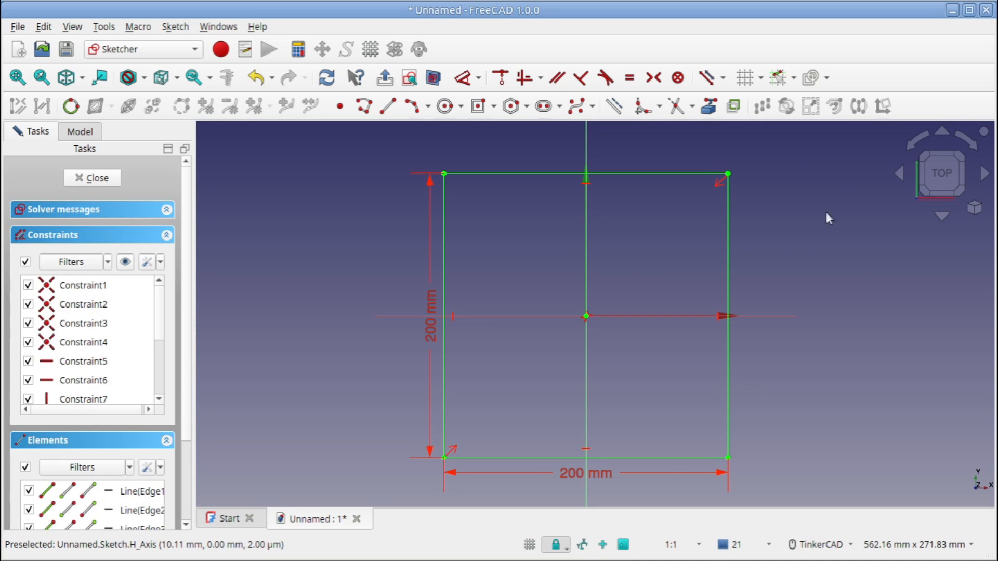
# Fillet all four corners of the square with the corner points preserved
pyautogui.click(646, 110)
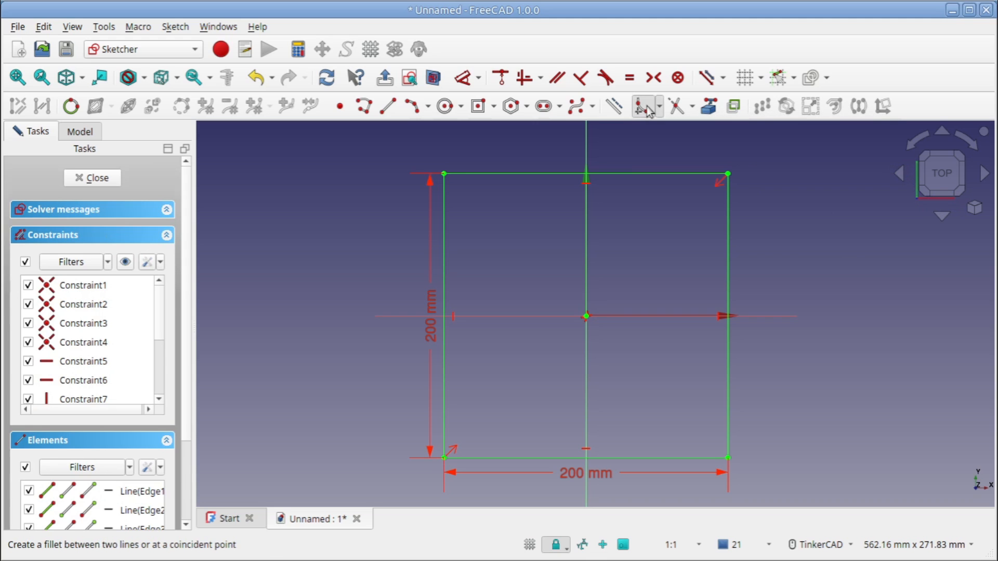
pyautogui.click(728, 173)
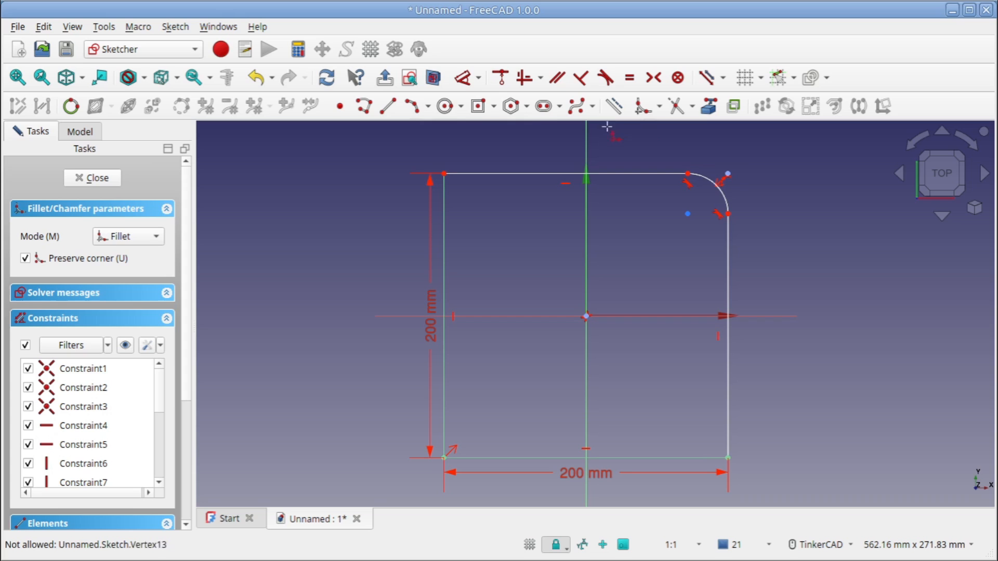
pyautogui.click(443, 173)
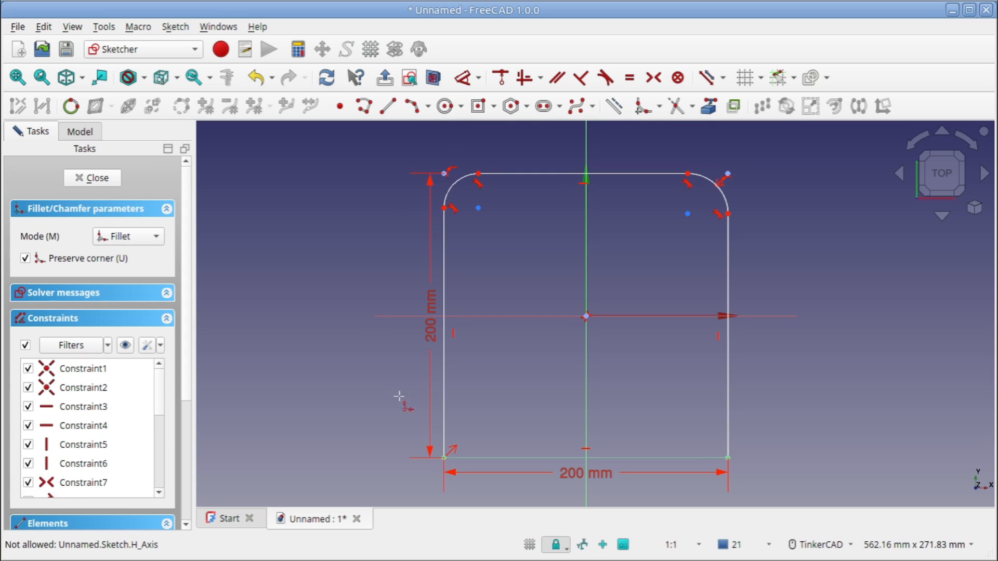
pyautogui.click(443, 458)
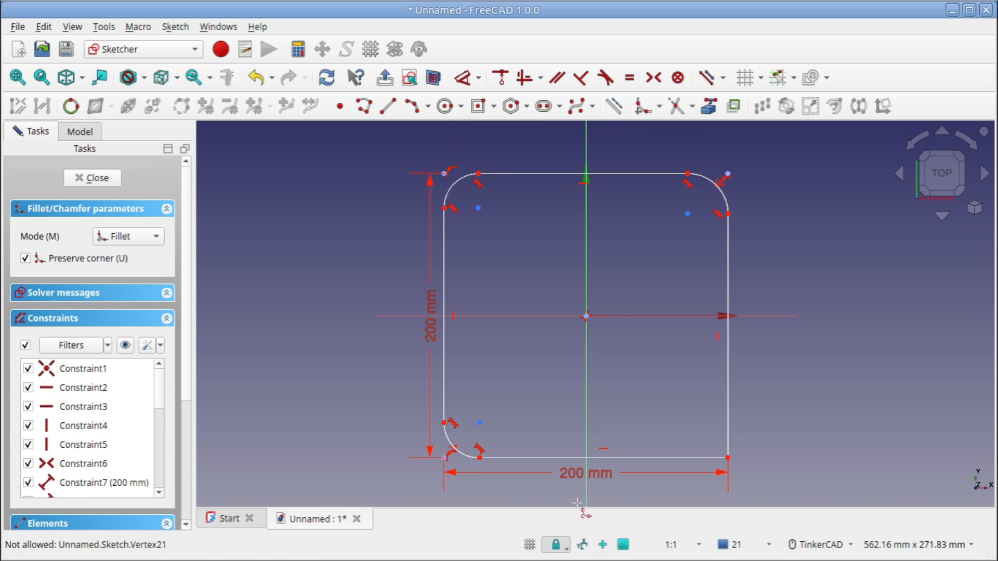
pyautogui.click(728, 458)
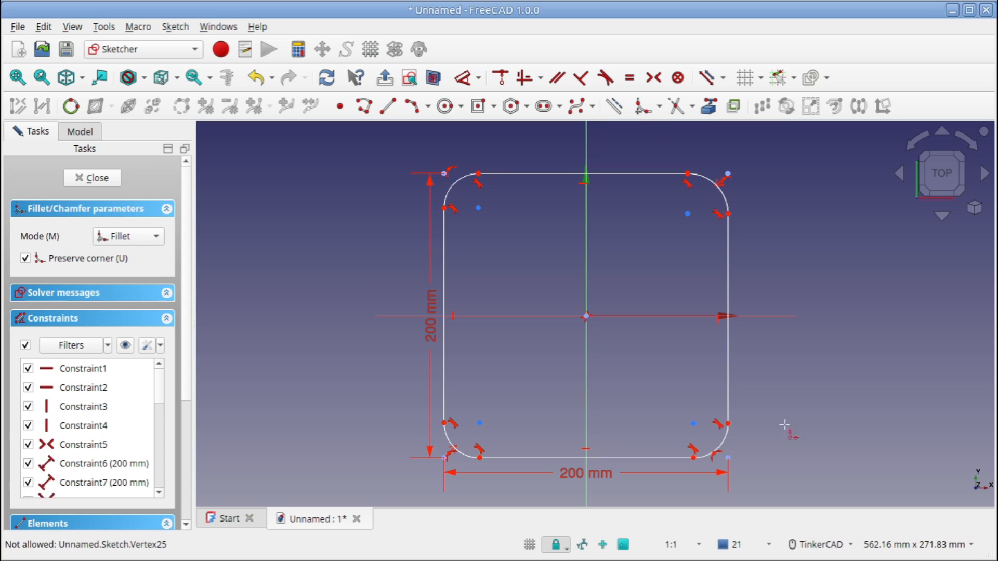
pyautogui.rightClick(794, 354)
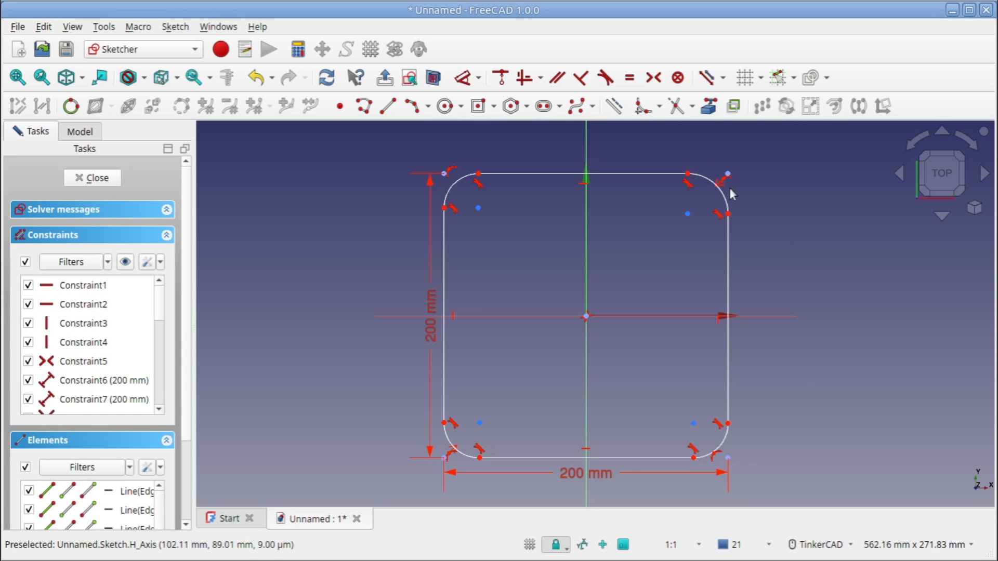
# Constrain the four corner arcs of the square to be equal
pyautogui.click(721, 199)
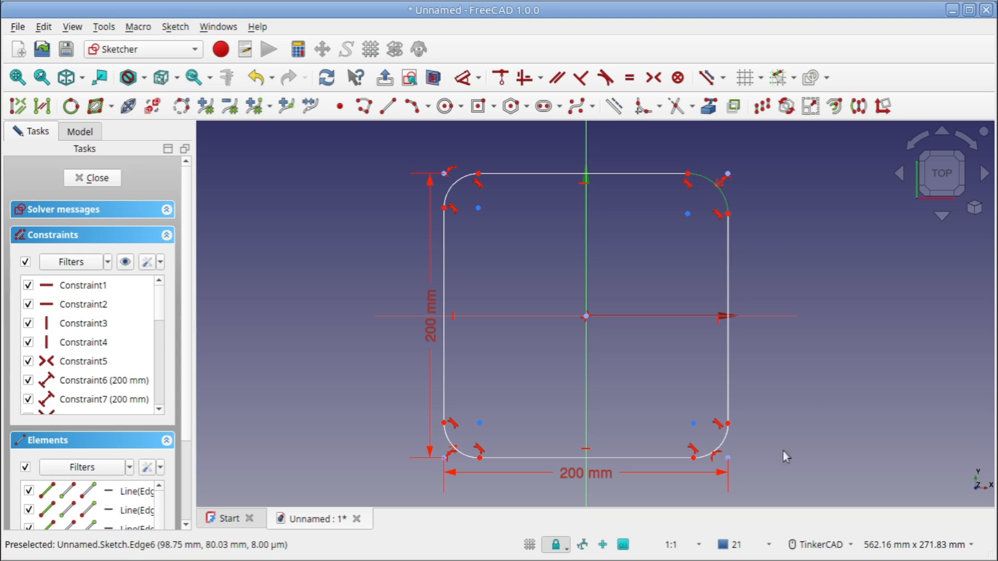
pyautogui.click(719, 446)
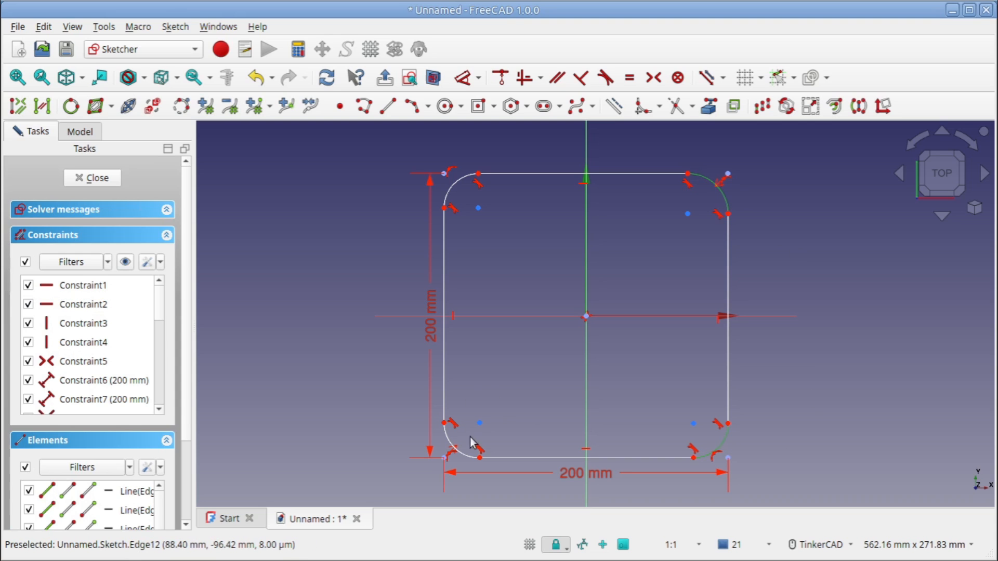
pyautogui.click(468, 454)
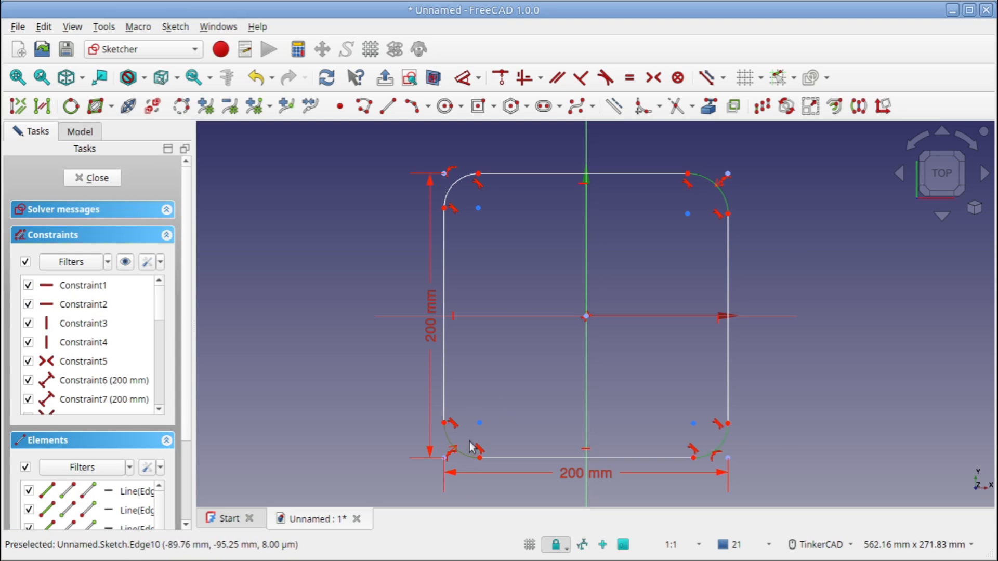
pyautogui.click(463, 188)
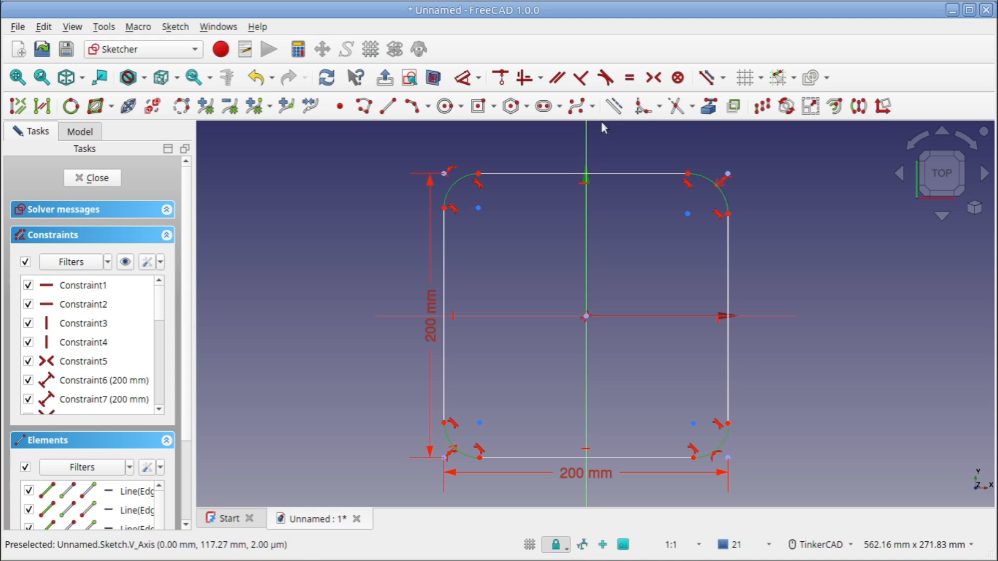
pyautogui.click(633, 83)
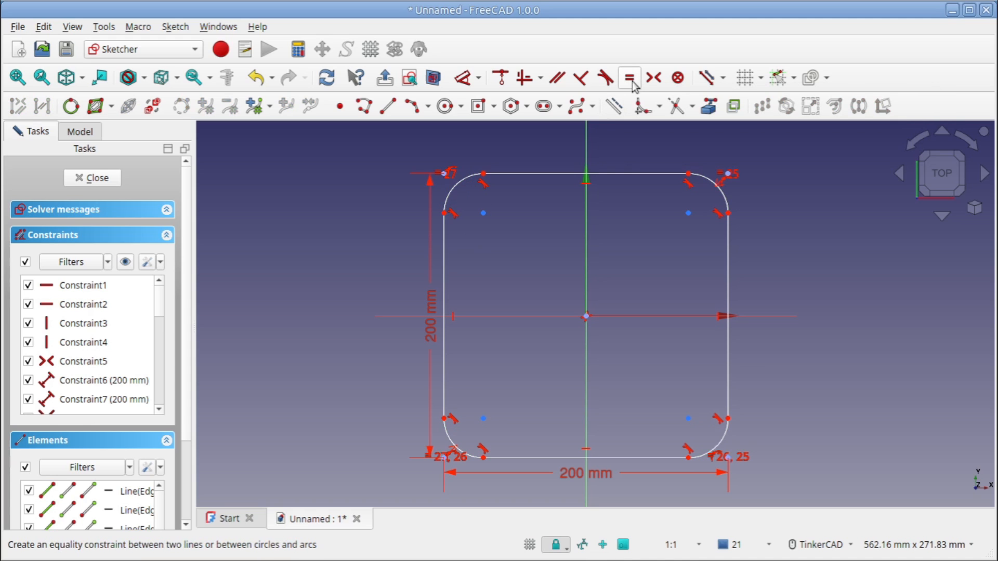
# Dimension the upper-left corner arc with a radius of 4 mm
pyautogui.click(463, 78)
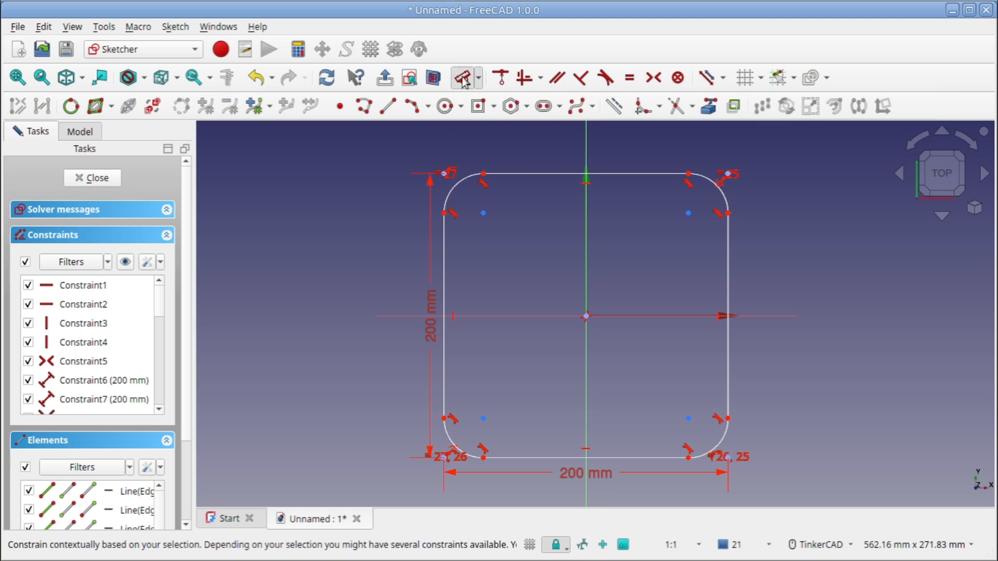
pyautogui.click(460, 182)
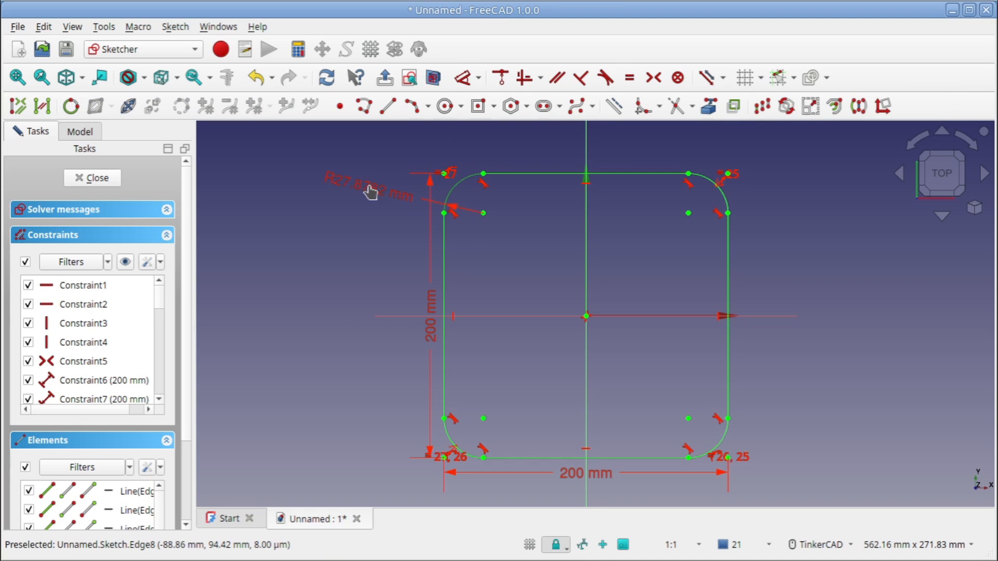
pyautogui.click(367, 188)
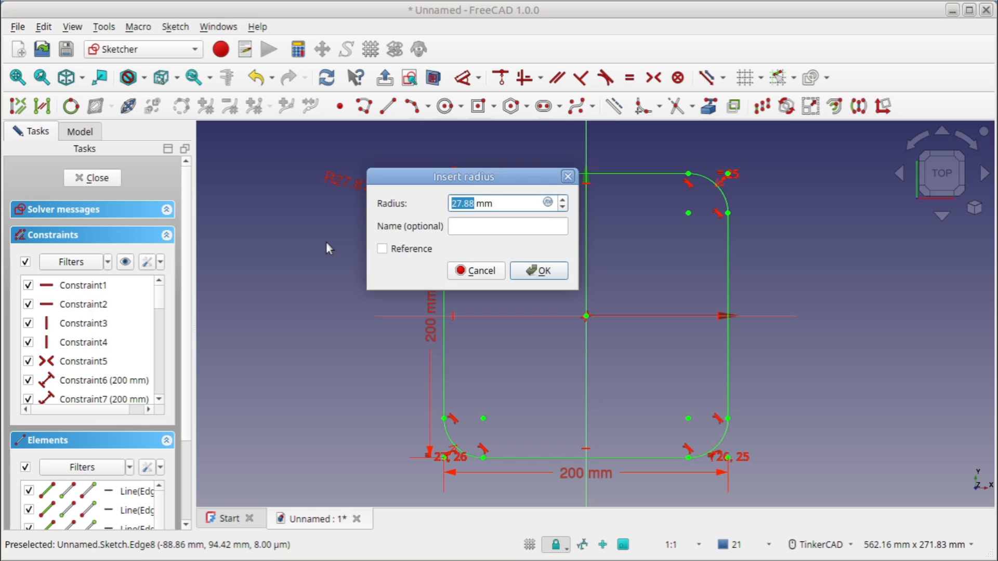
pyautogui.write('4')
pyautogui.click(540, 270)
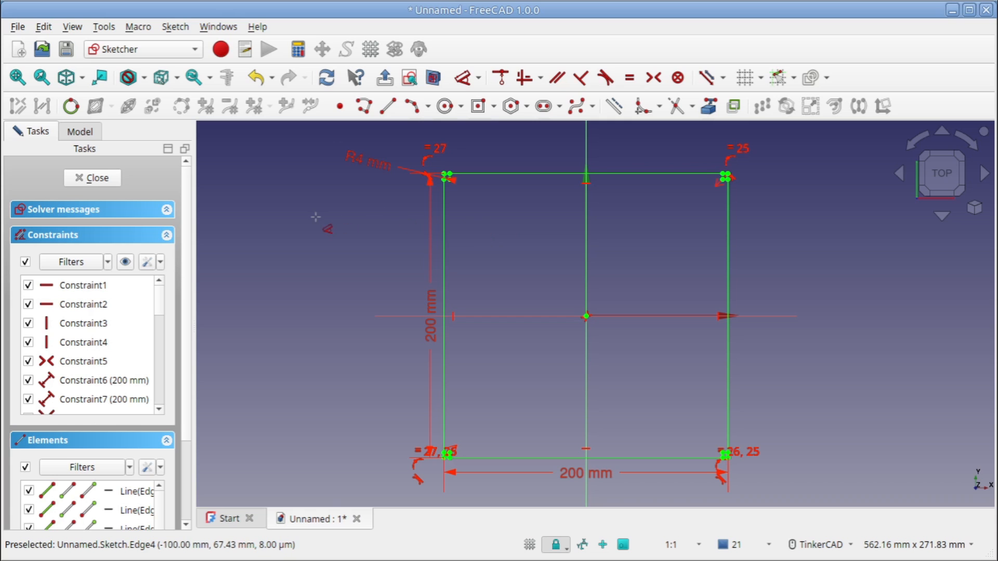
# Close the square sketch and extrude it 3 mm along its normal
pyautogui.click(113, 178)
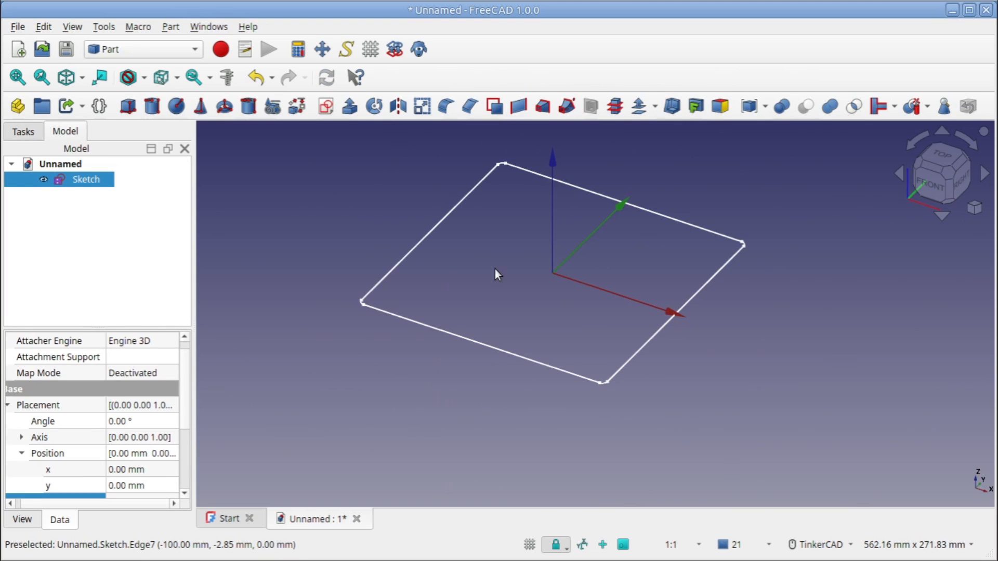
pyautogui.moveTo(508, 254); pyautogui.dragTo(531, 313, button='middle')
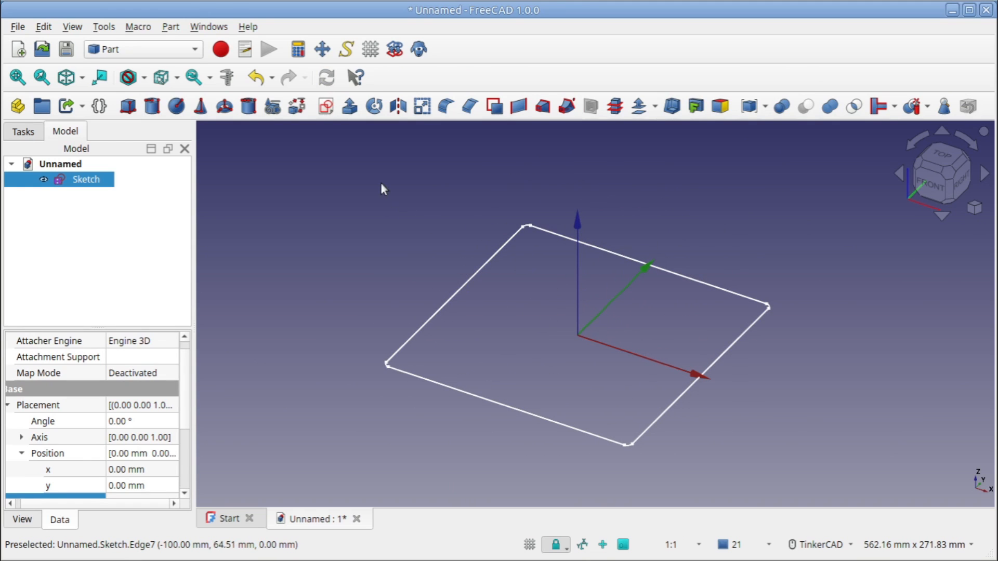
pyautogui.click(349, 106)
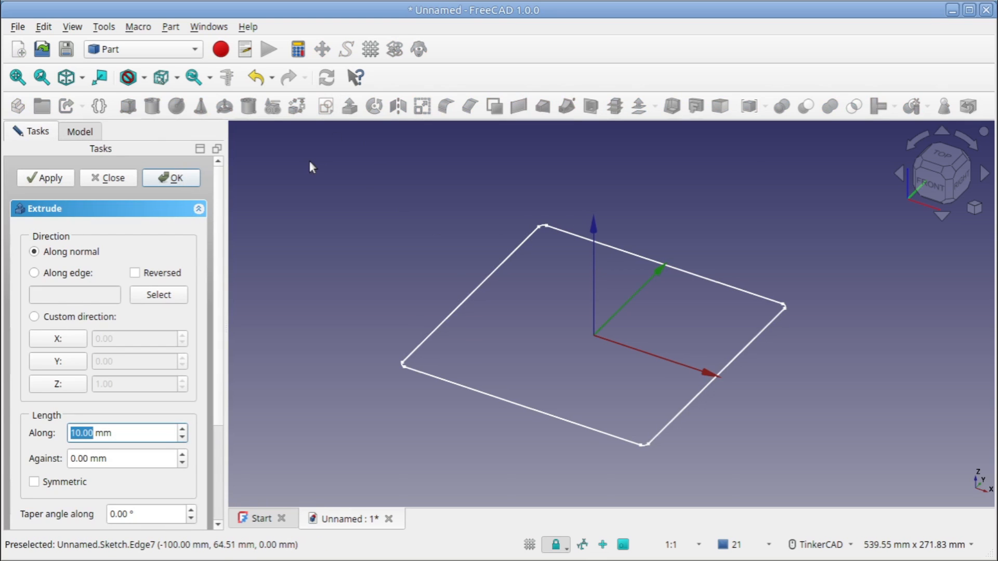
pyautogui.write('3')
pyautogui.click(190, 179)
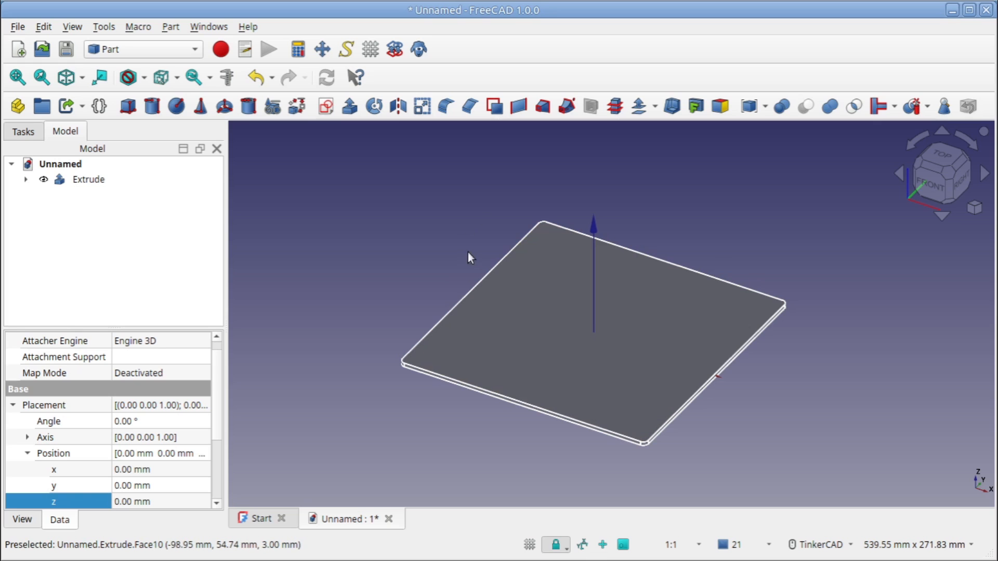
# Save the document under the name Tiger.FCStd in the Freecad puzzles folder, replacing the existing file
pyautogui.click(18, 26)
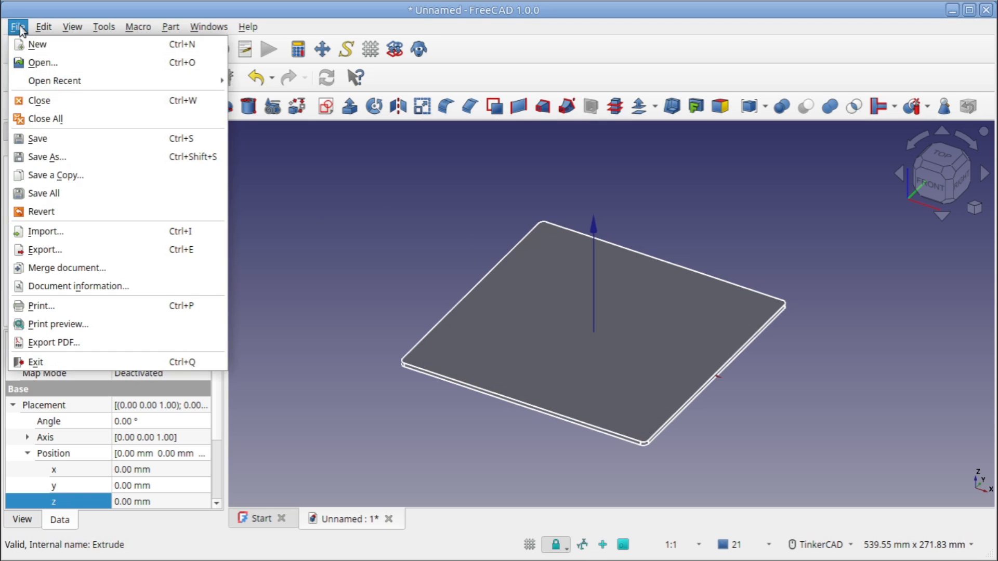
pyautogui.click(42, 157)
pyautogui.click(693, 383)
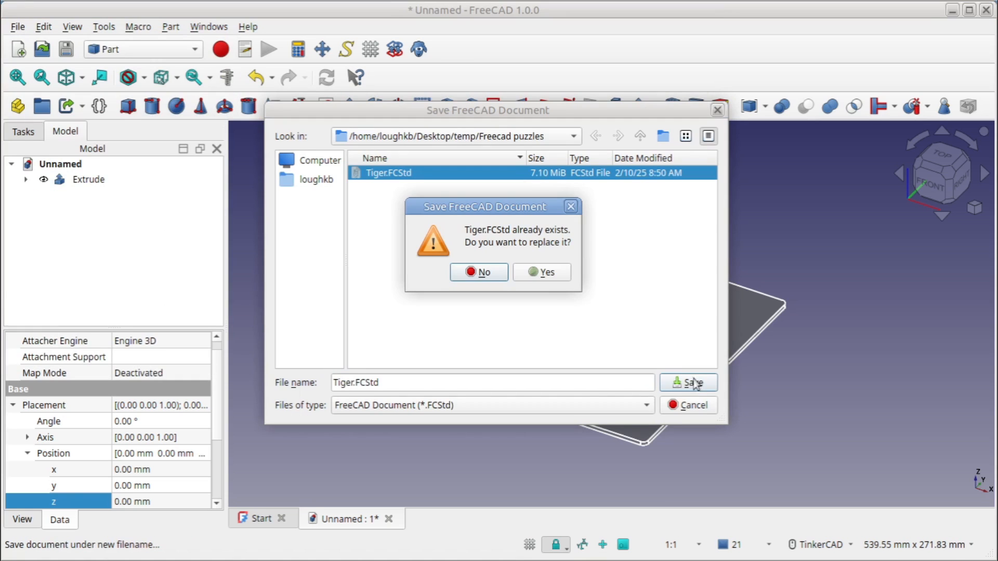
pyautogui.click(532, 272)
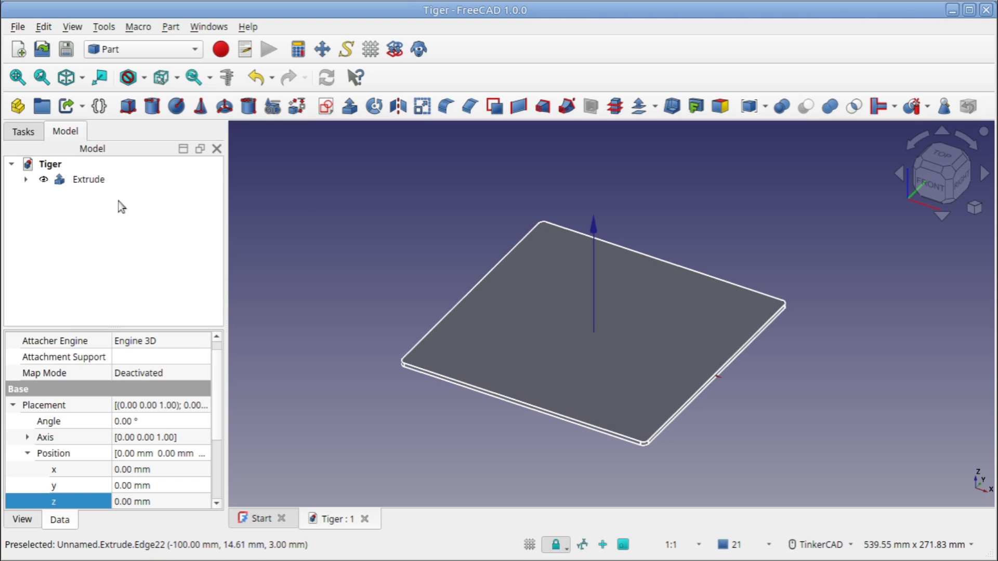
# Rename the extruded plate as base
pyautogui.click(88, 179)
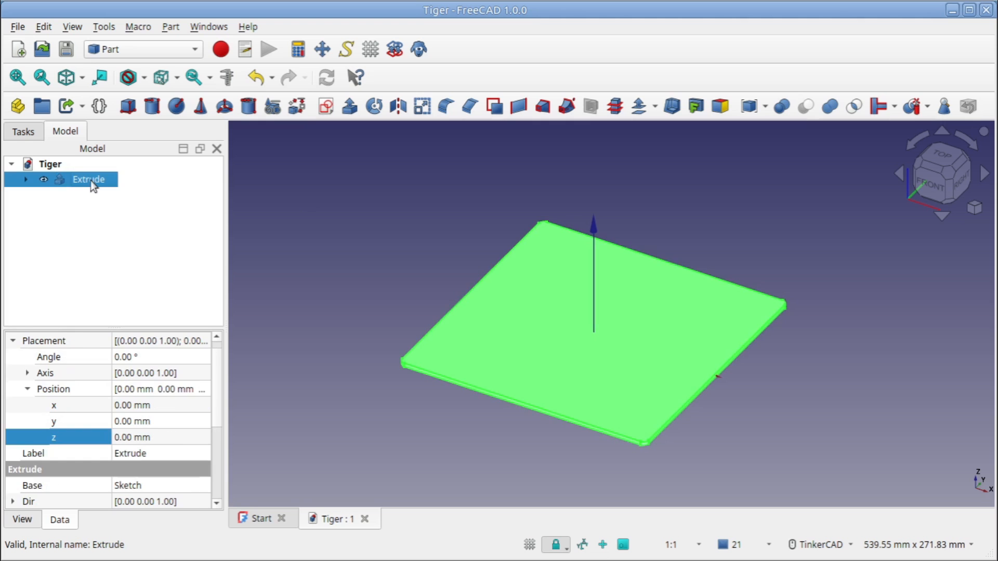
pyautogui.rightClick(91, 180)
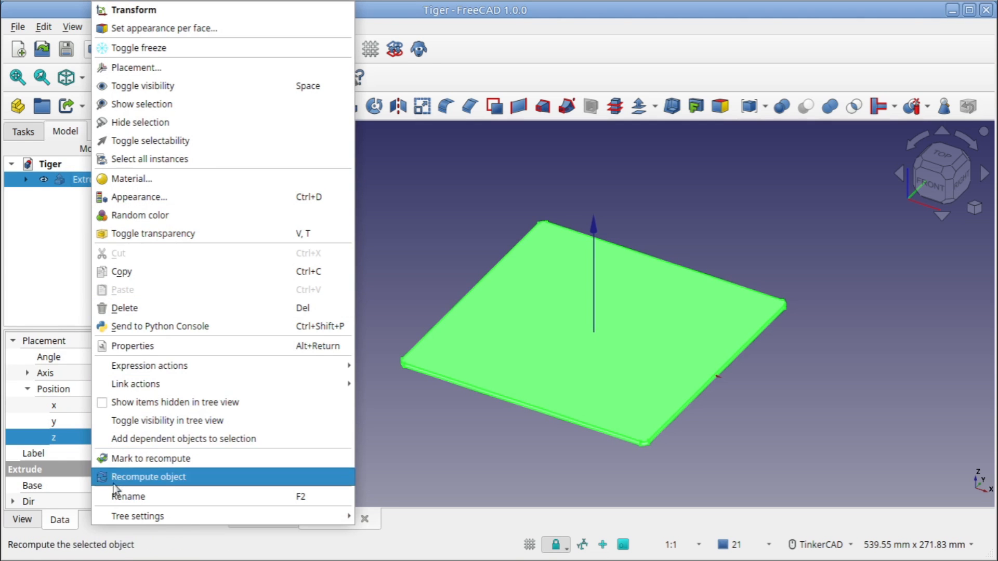
pyautogui.click(119, 497)
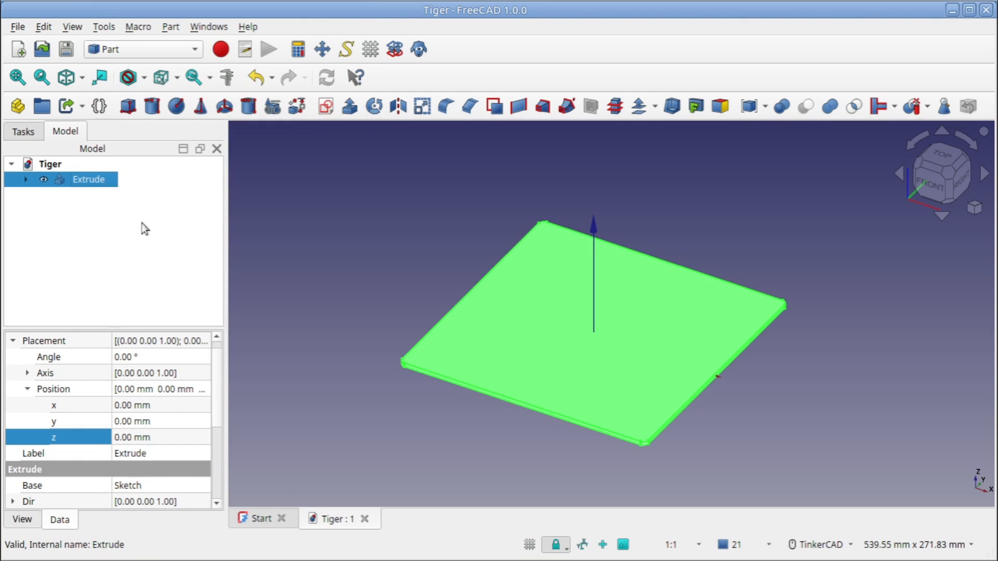
pyautogui.rightClick(104, 183)
pyautogui.click(140, 492)
pyautogui.press('Home')
pyautogui.write('base')
pyautogui.press('Return')
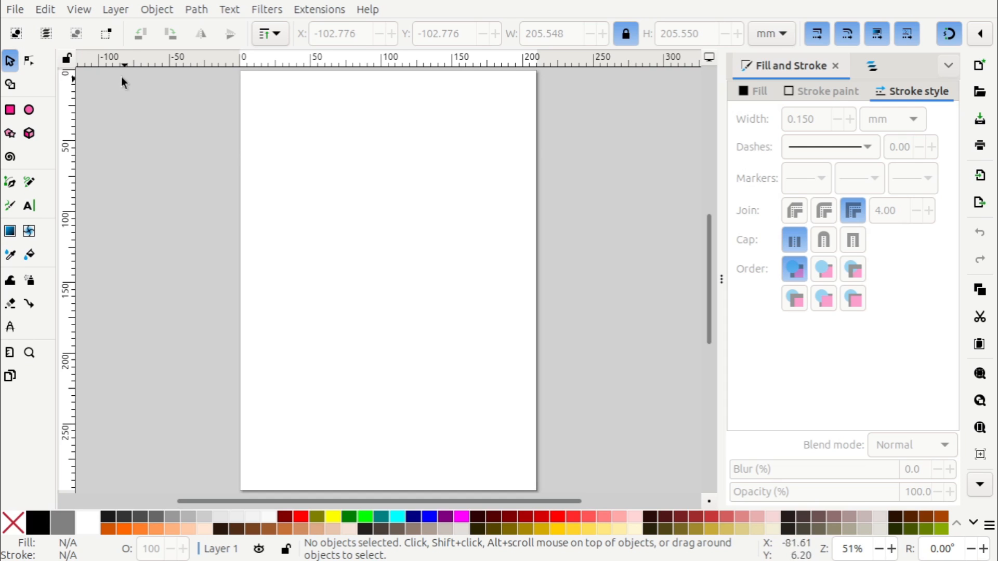
# Switch to Inkscape and import Tiger_1.eps from the vector-tiger-head folder, keeping the default EPS and PDF import settings
pyautogui.click(16, 10)
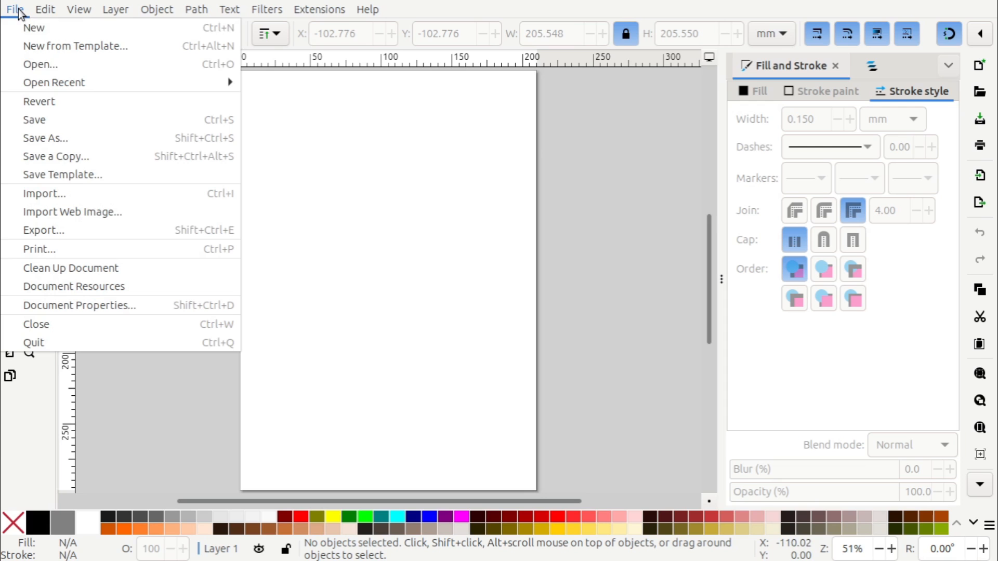
pyautogui.click(69, 197)
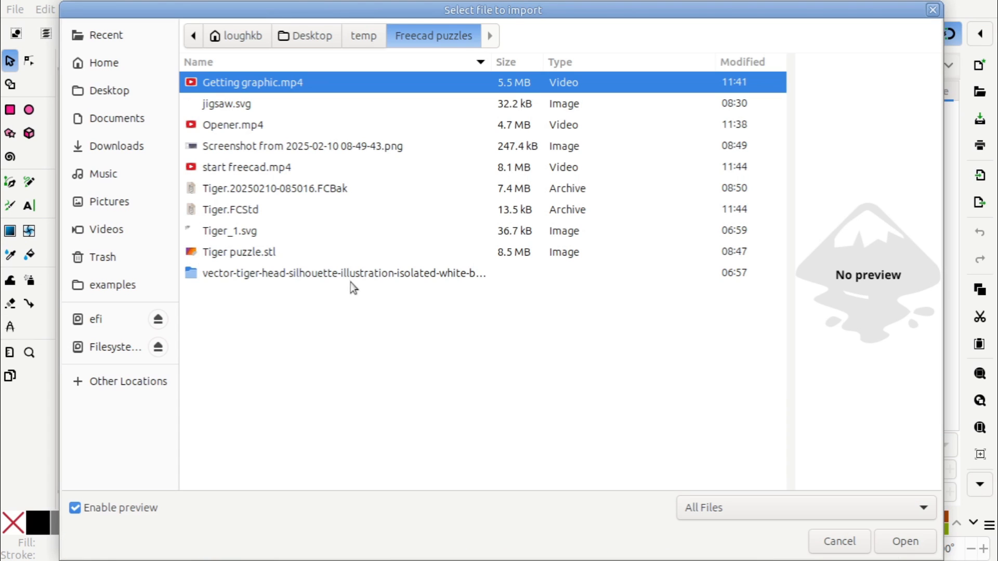
pyautogui.doubleClick(350, 272)
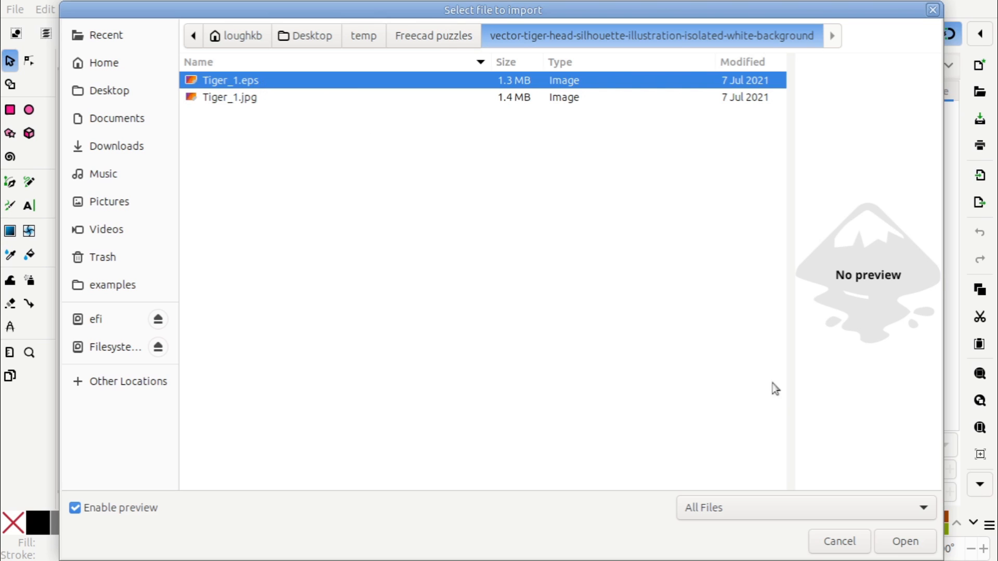
pyautogui.click(891, 541)
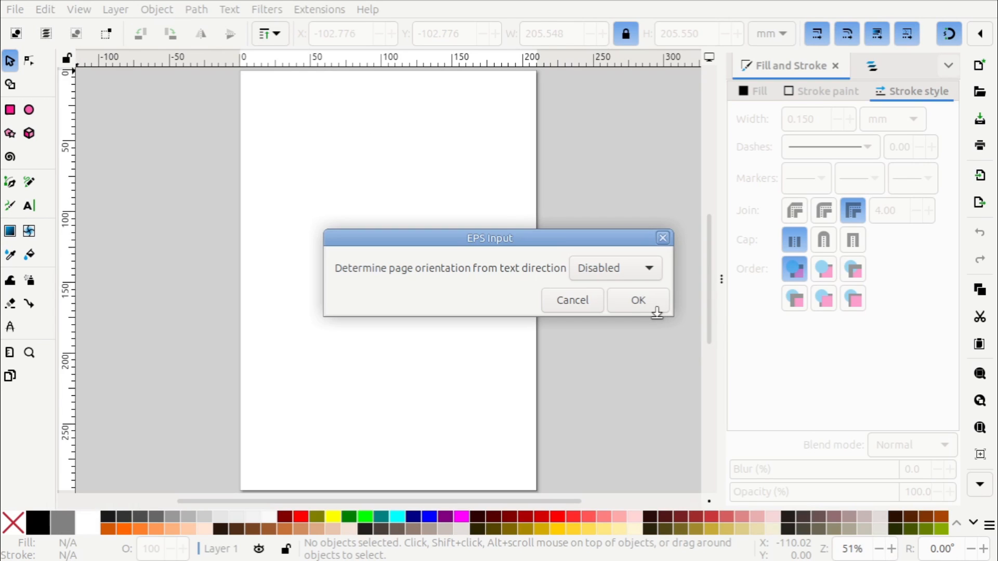
pyautogui.click(645, 302)
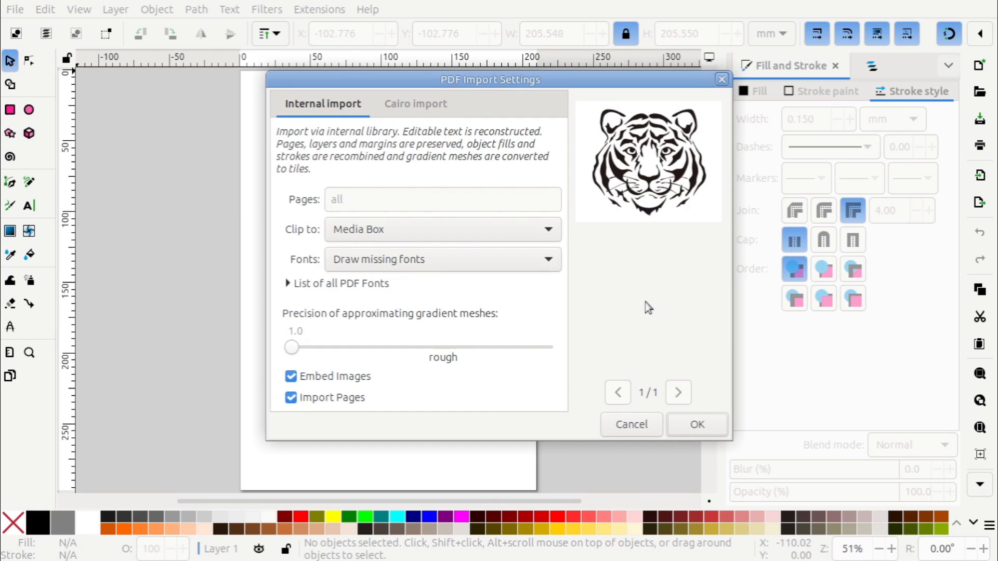
pyautogui.click(696, 428)
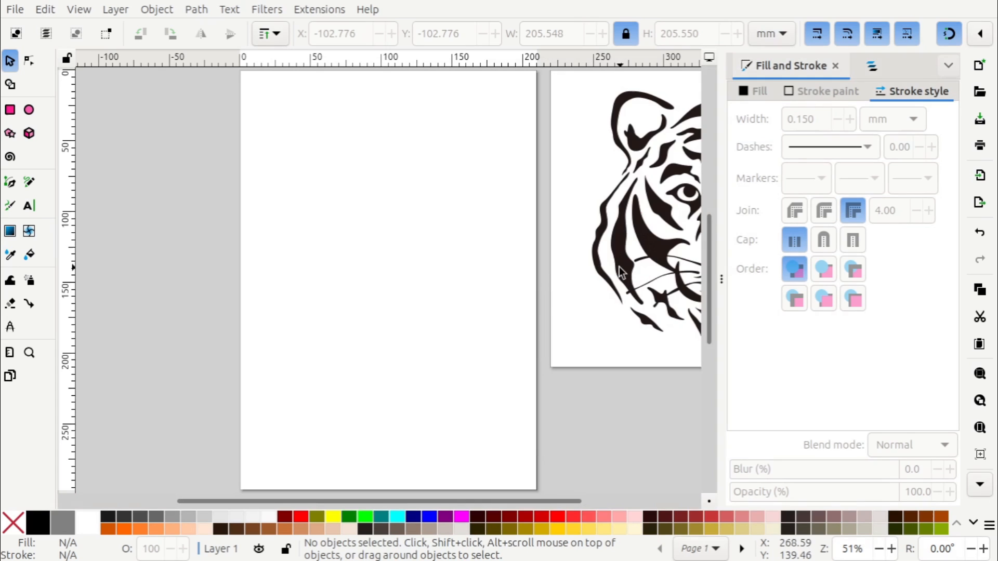
# Shift the imported tiger group down and to the left, and show the list of paths it contains
pyautogui.moveTo(535, 288); pyautogui.dragTo(383, 312, button='middle')
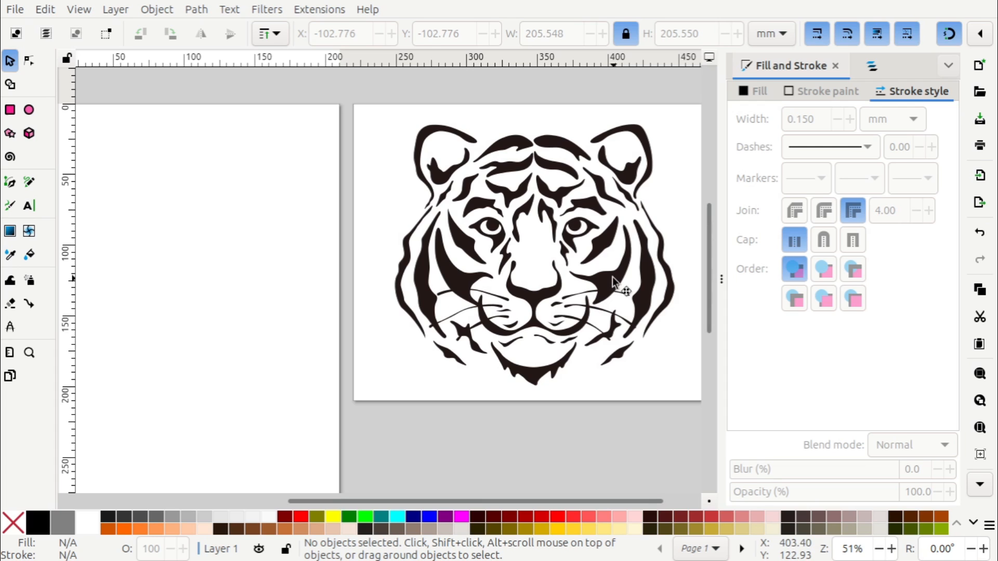
pyautogui.moveTo(613, 276)
pyautogui.mouseDown()
pyautogui.moveTo(560, 319)
pyautogui.moveTo(554, 344)
pyautogui.mouseUp()
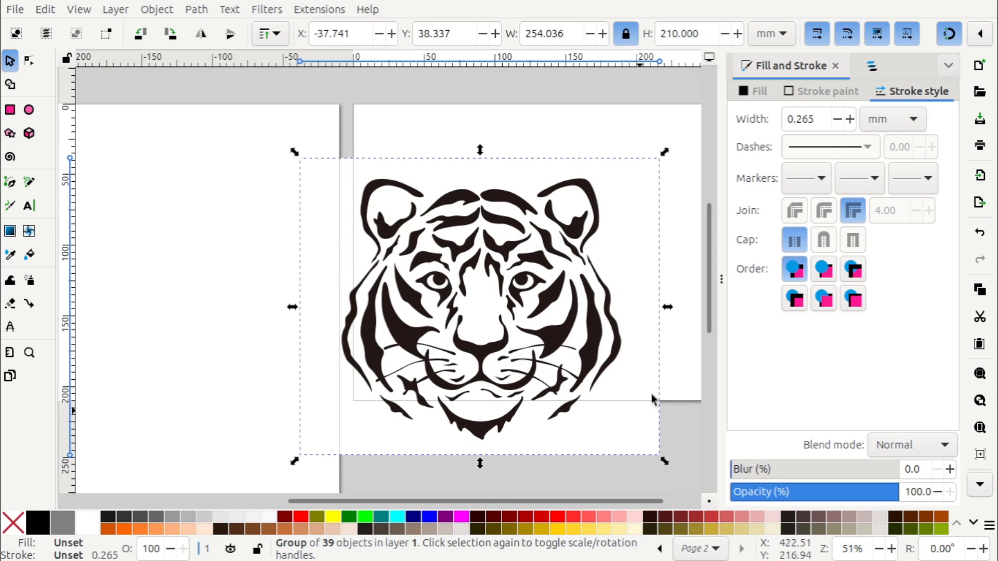
pyautogui.click(197, 9)
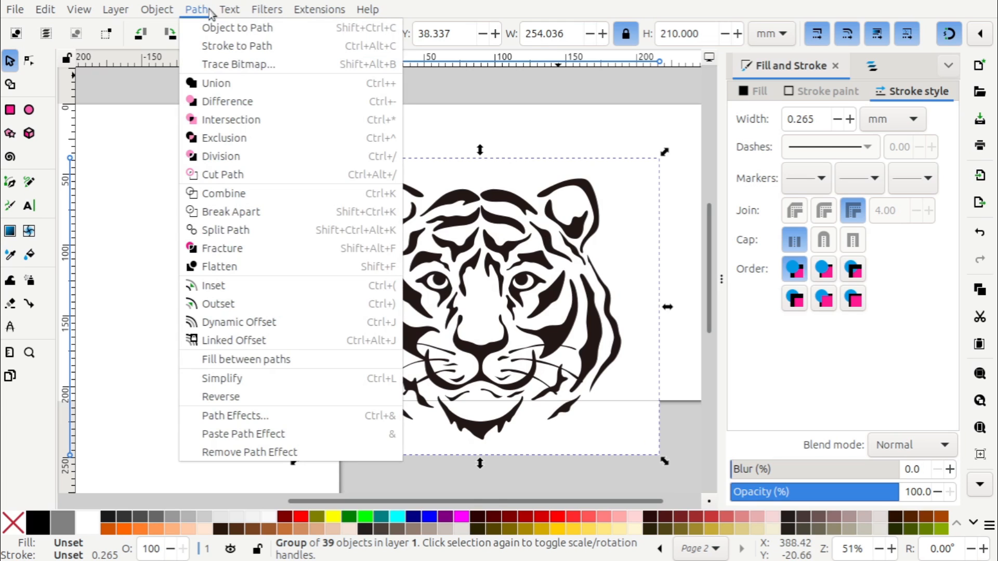
pyautogui.moveTo(158, 10)
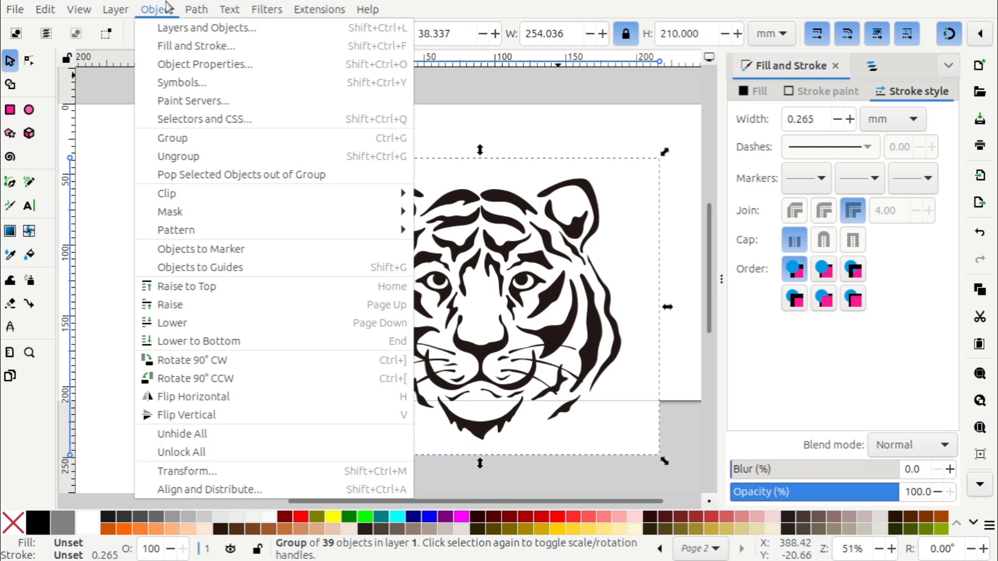
pyautogui.click(176, 29)
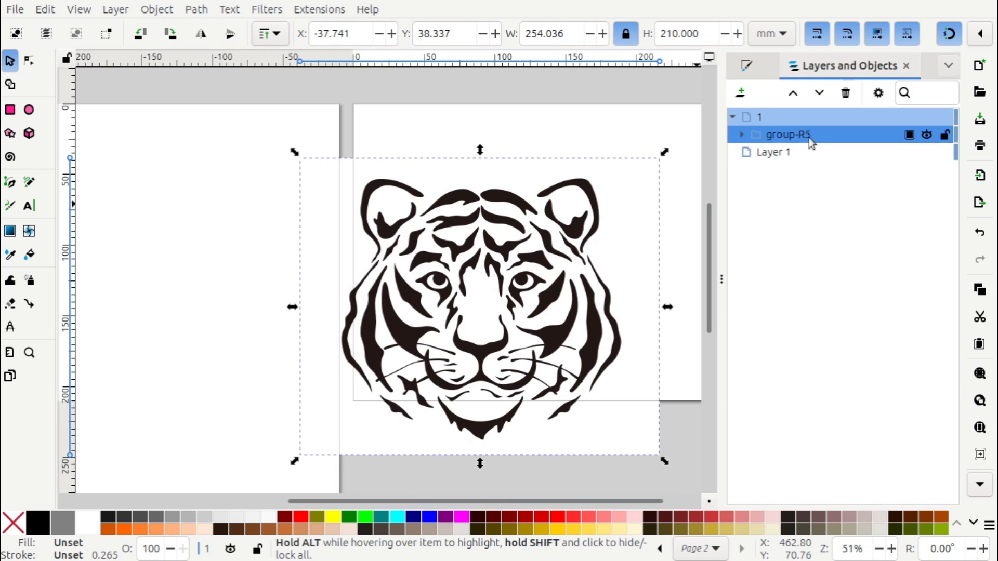
pyautogui.click(742, 136)
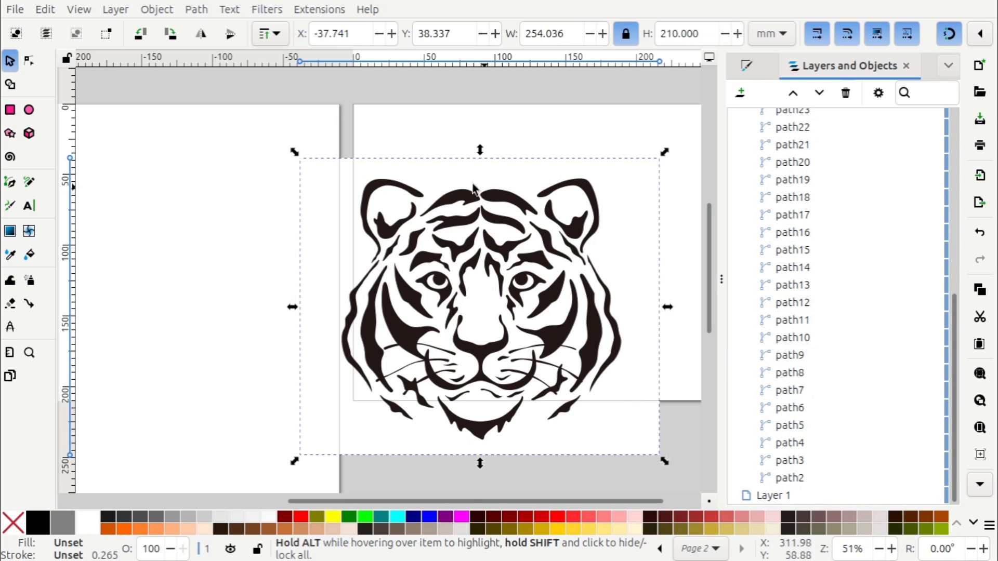
# Hide and reshow path2 to identify it as the white background rectangle, and delete it from the tiger group
pyautogui.click(616, 475)
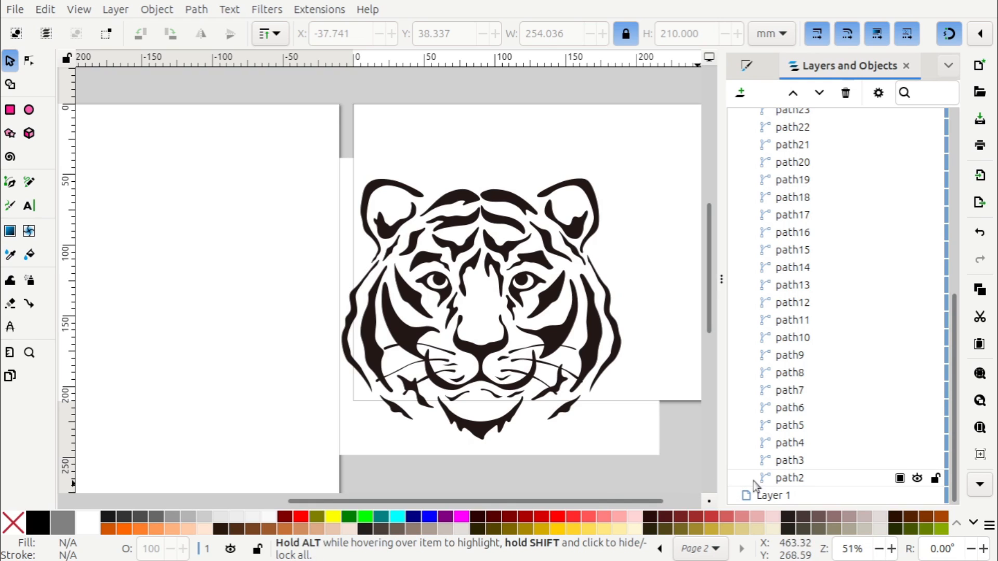
pyautogui.click(803, 484)
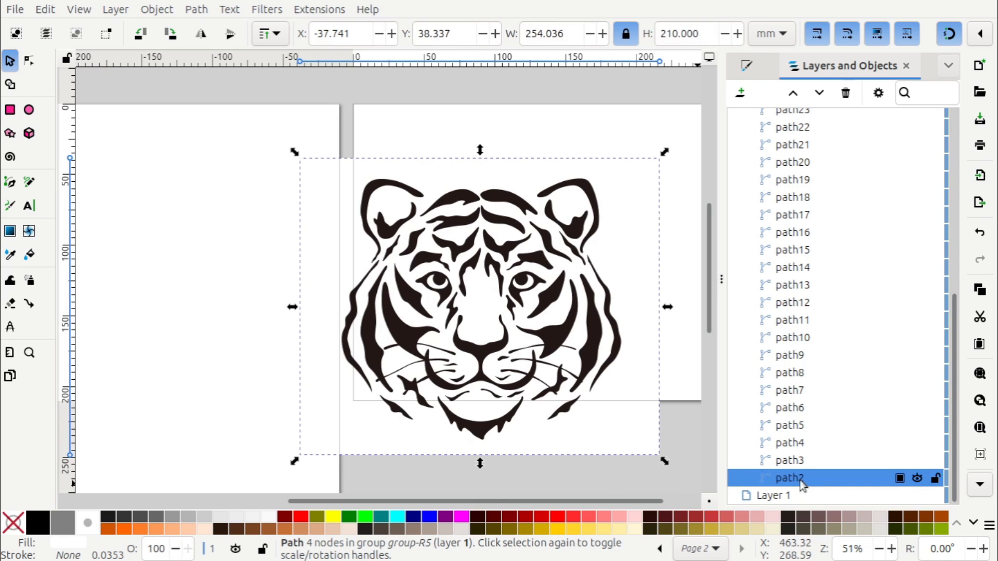
pyautogui.click(918, 478)
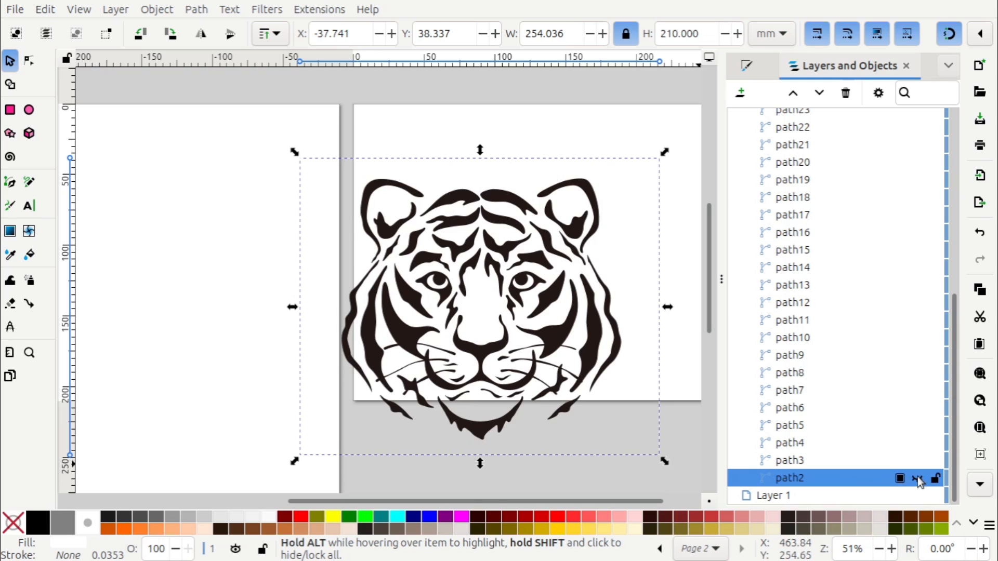
pyautogui.click(918, 477)
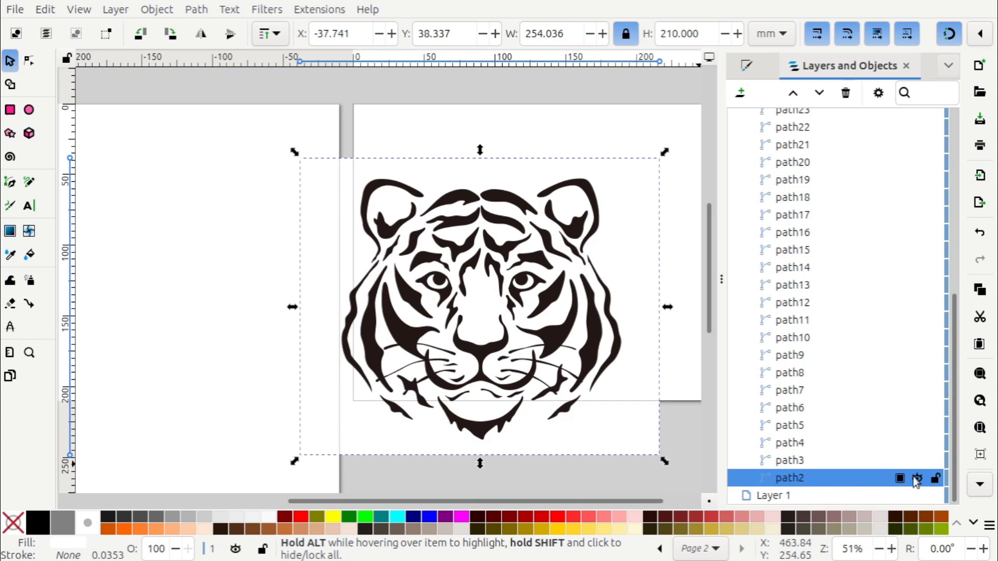
pyautogui.click(801, 483)
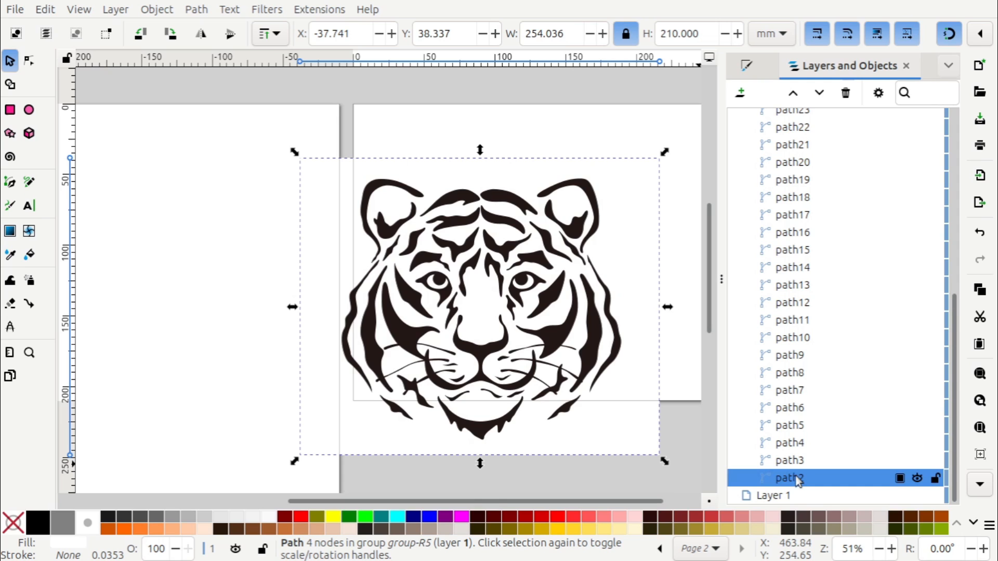
pyautogui.press('Delete')
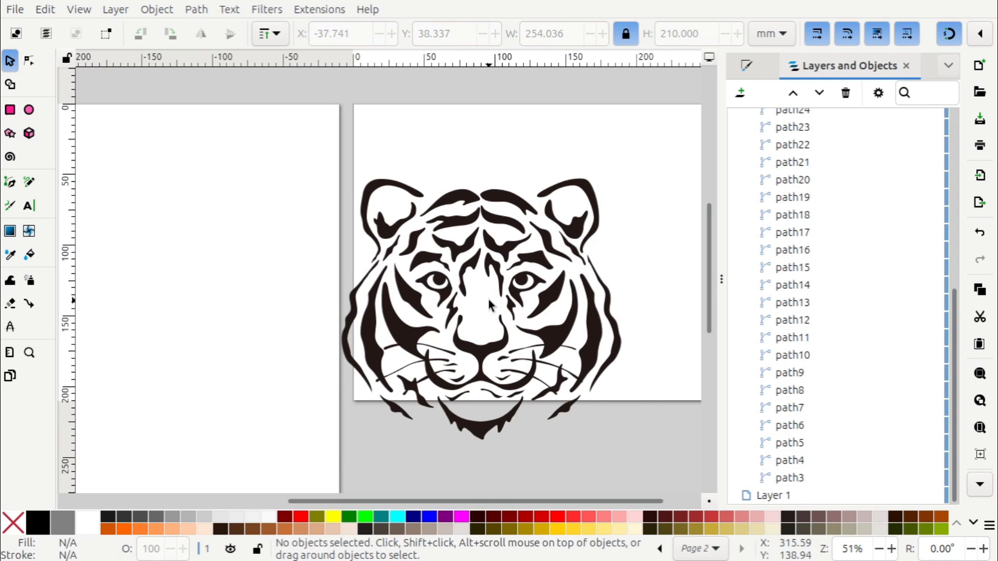
# Move the tiger group onto the first page and snap it to the page's upper-left corner at X 0, Y 0
pyautogui.moveTo(489, 305); pyautogui.dragTo(597, 264, button='middle')
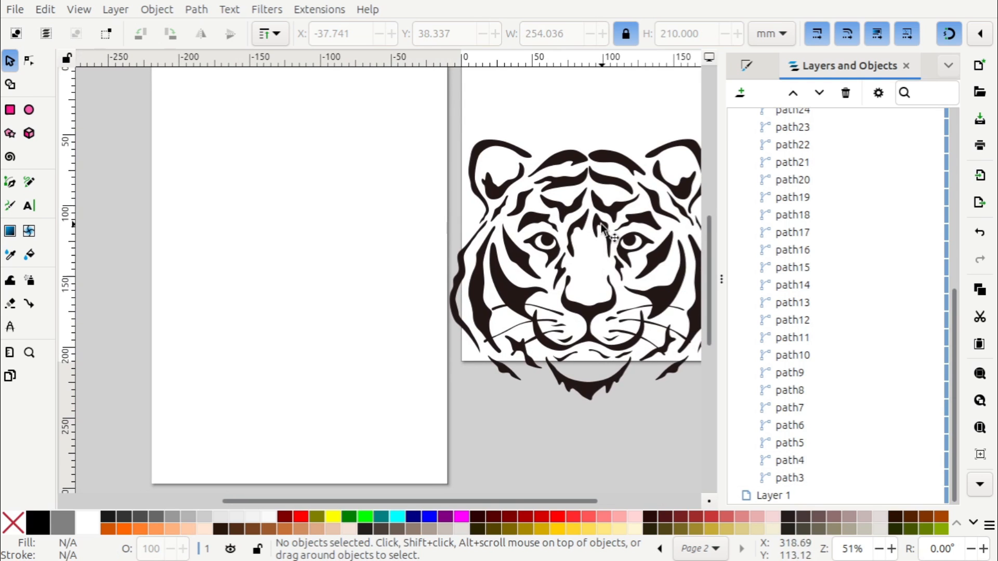
pyautogui.moveTo(602, 226); pyautogui.dragTo(295, 174)
pyautogui.moveTo(312, 257); pyautogui.dragTo(447, 317, button='middle')
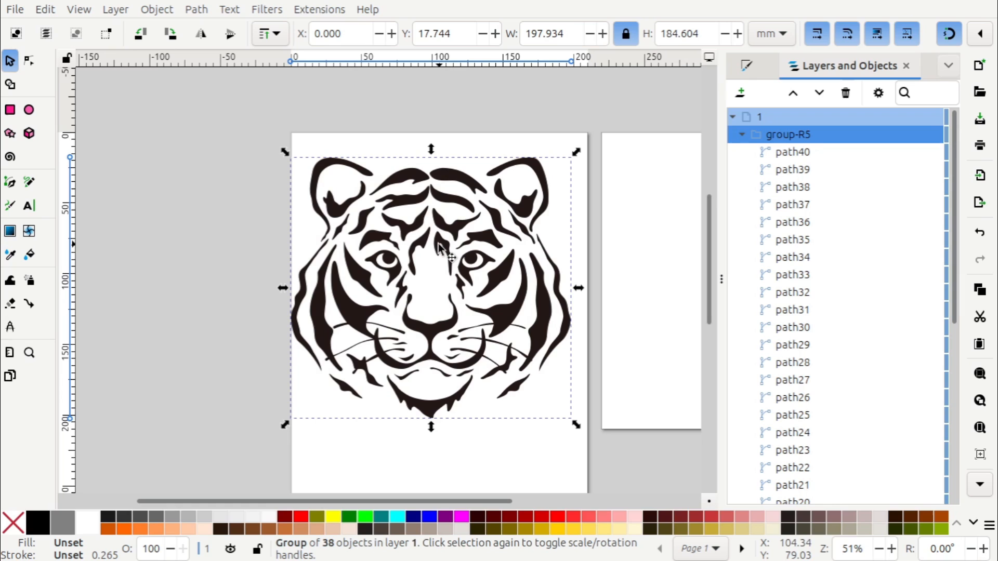
pyautogui.click(948, 34)
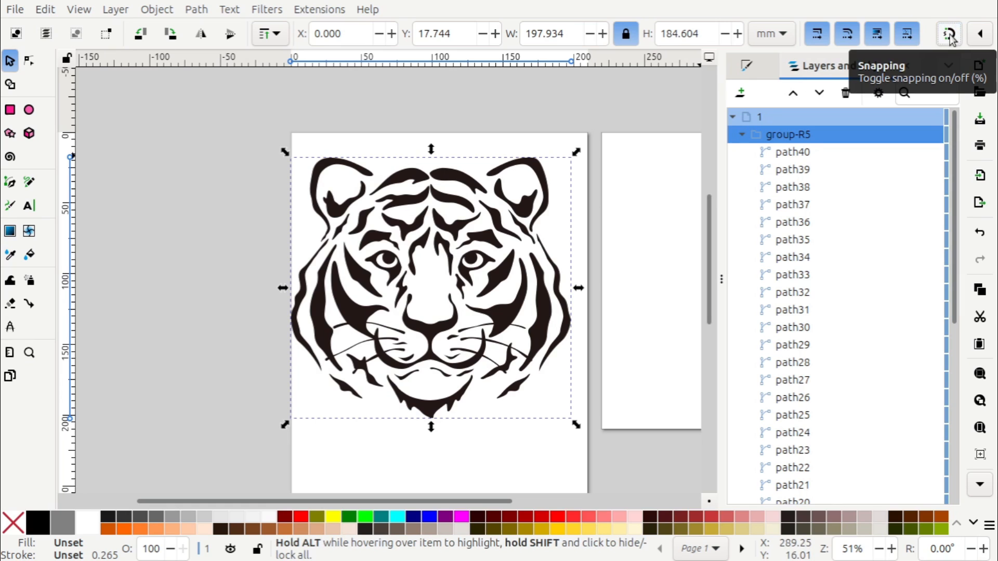
pyautogui.click(949, 34)
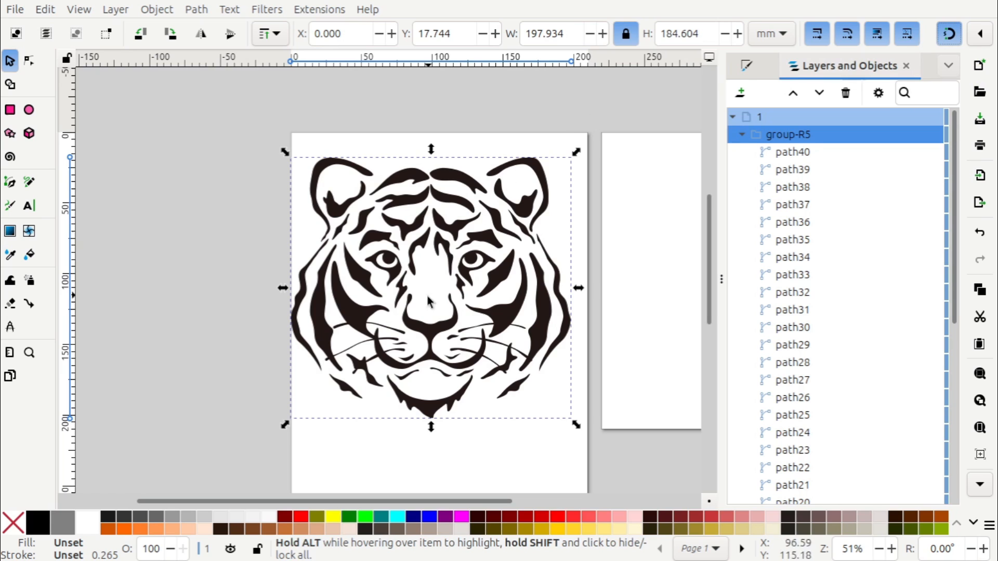
pyautogui.moveTo(437, 329); pyautogui.dragTo(437, 309)
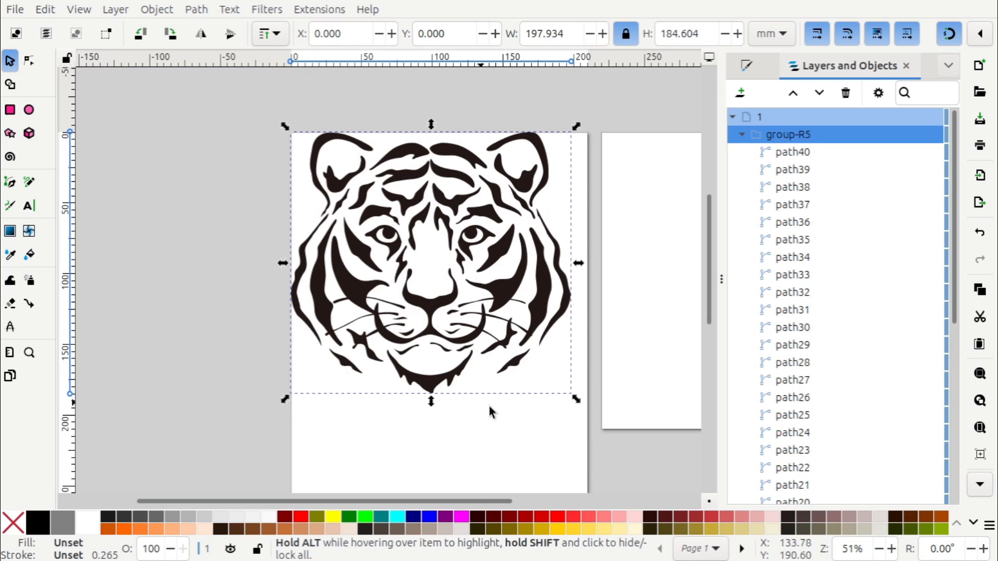
# Scale the tiger group proportionally to about 194.6 × 181.5 mm with snapping off for the final resizing, and re-enable snapping
pyautogui.moveTo(577, 401); pyautogui.dragTo(469, 310)
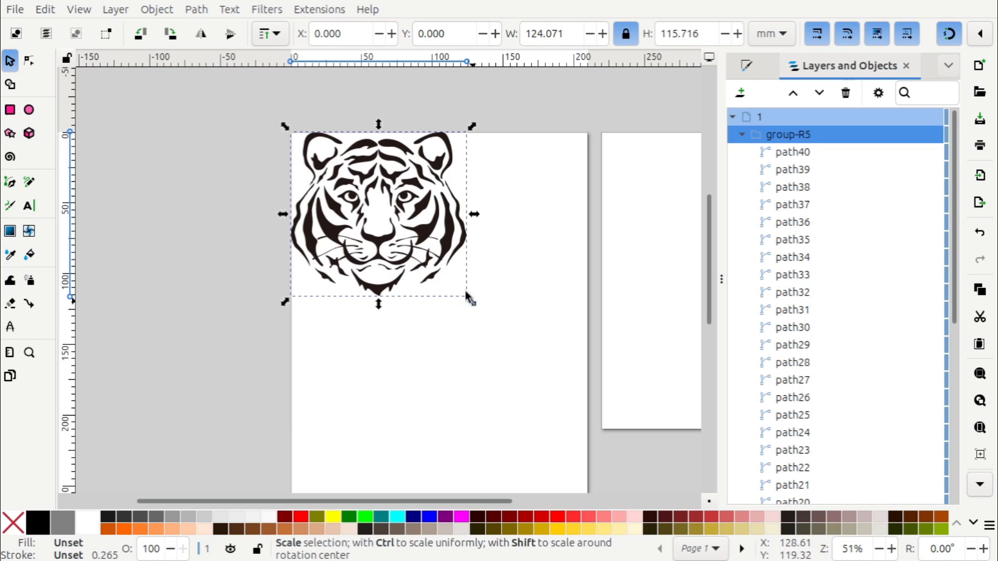
pyautogui.moveTo(470, 299)
pyautogui.mouseDown()
pyautogui.moveTo(423, 263)
pyautogui.moveTo(470, 289)
pyautogui.mouseUp()
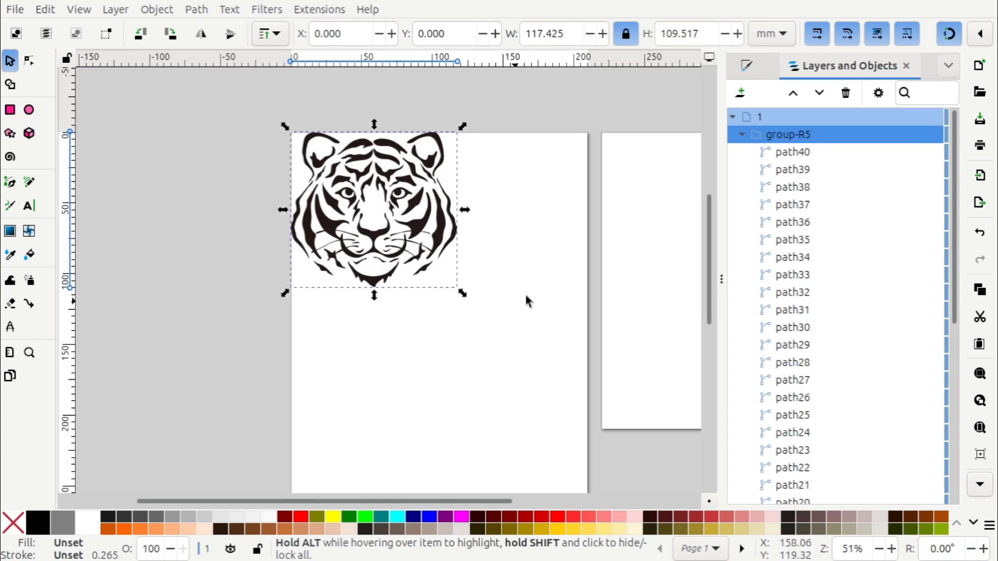
pyautogui.click(949, 37)
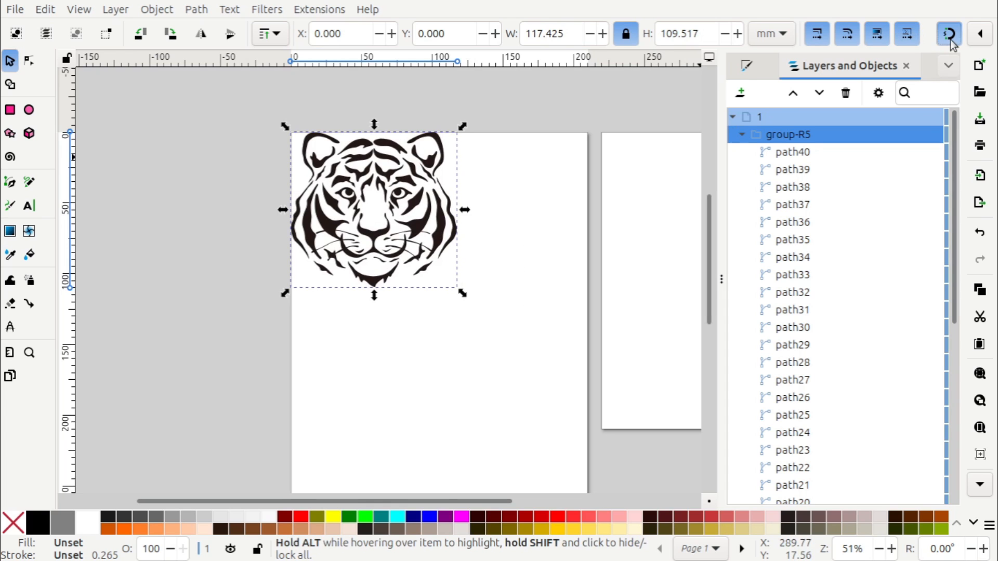
pyautogui.moveTo(462, 293); pyautogui.dragTo(497, 314)
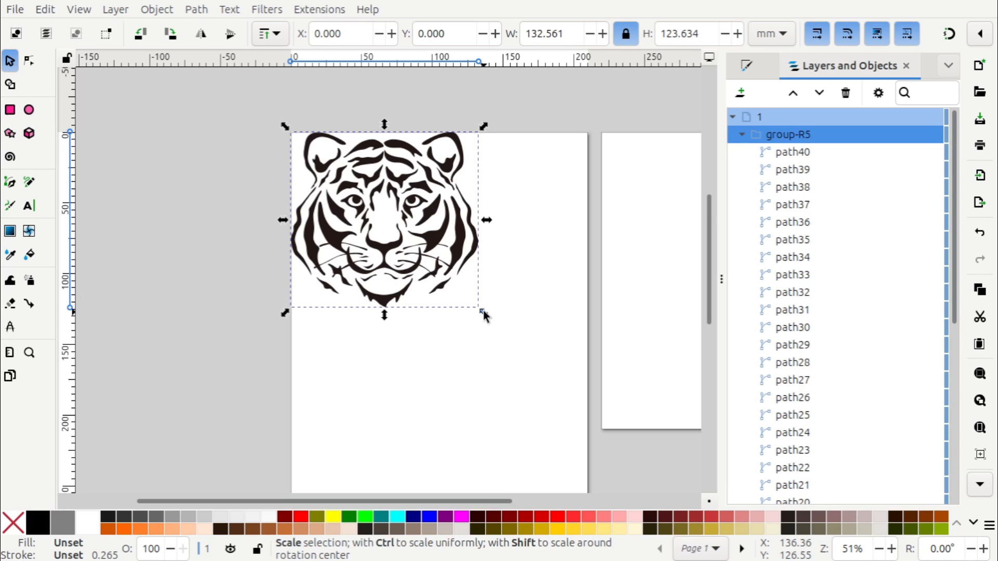
pyautogui.moveTo(483, 312); pyautogui.dragTo(609, 392)
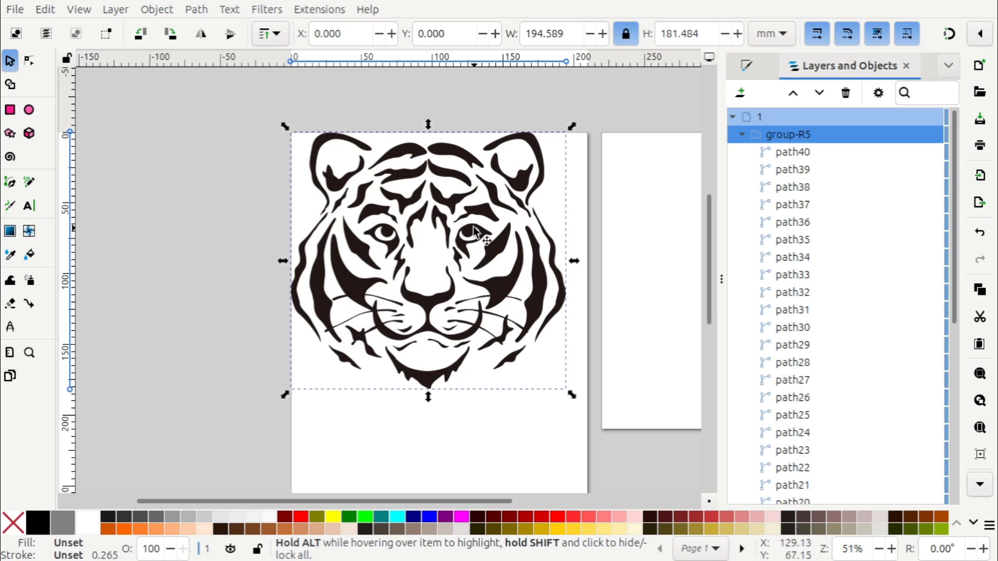
pyautogui.click(232, 168)
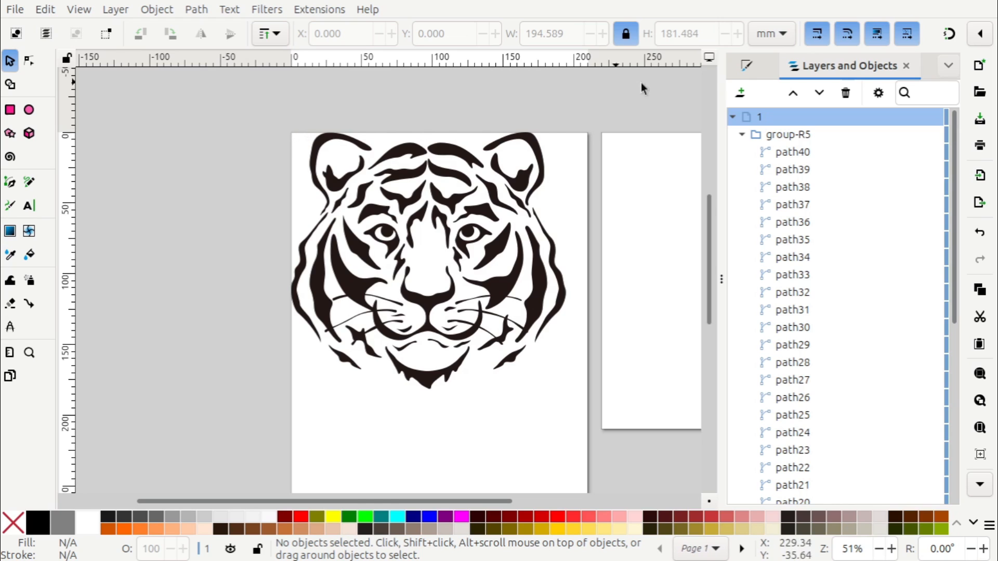
pyautogui.click(949, 34)
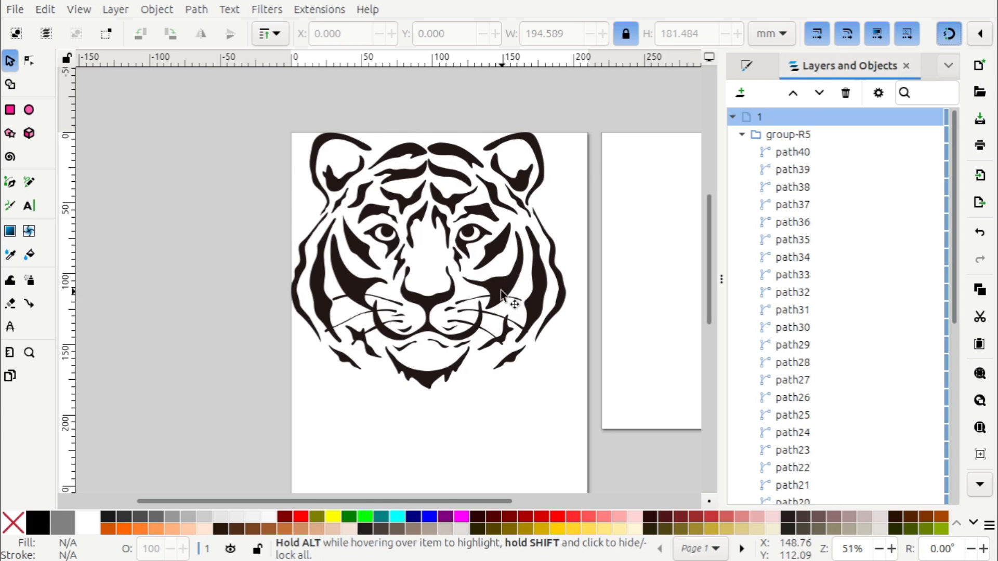
# Move the tiger group so its middle sits roughly on the first page's upper-left corner, at about X -95.04, Y -95.04 mm
pyautogui.moveTo(501, 291); pyautogui.dragTo(364, 170)
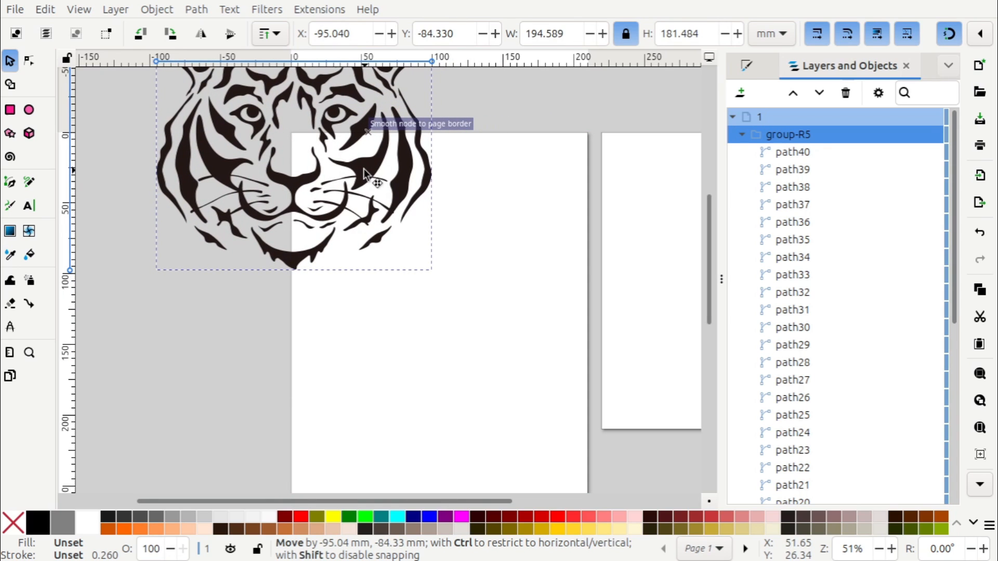
pyautogui.moveTo(364, 172); pyautogui.dragTo(364, 172)
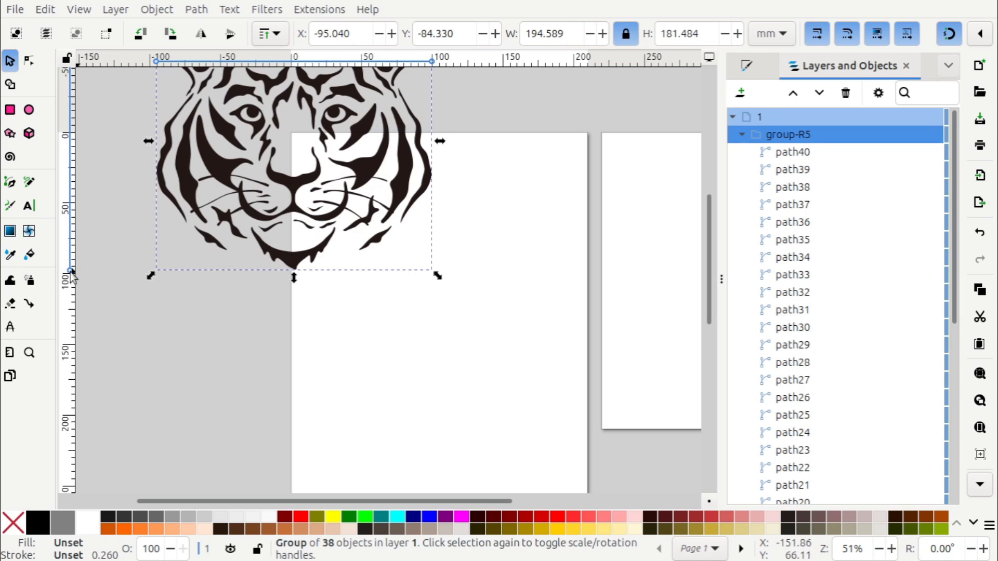
pyautogui.moveTo(196, 330); pyautogui.dragTo(245, 407, button='middle')
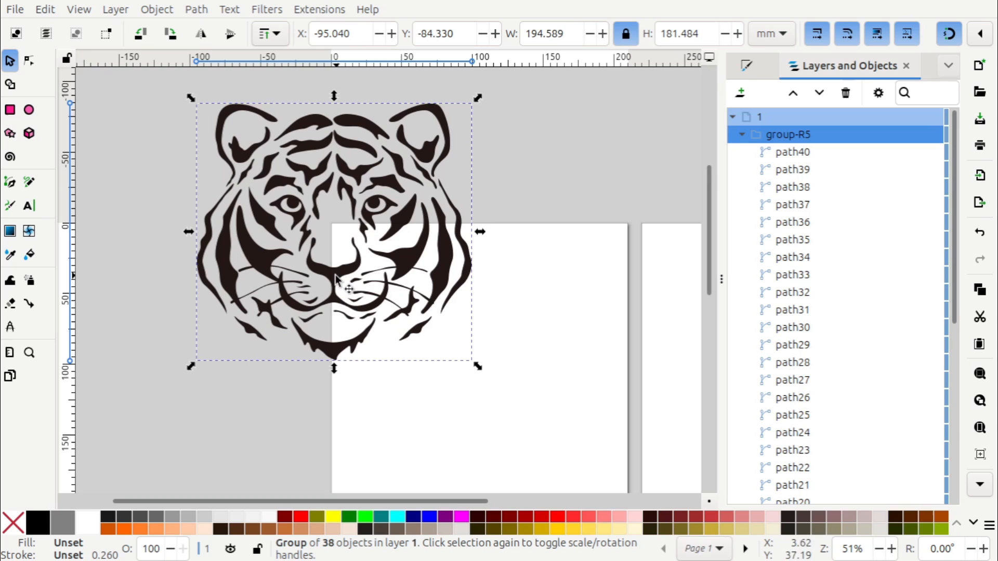
pyautogui.moveTo(335, 273); pyautogui.dragTo(335, 260)
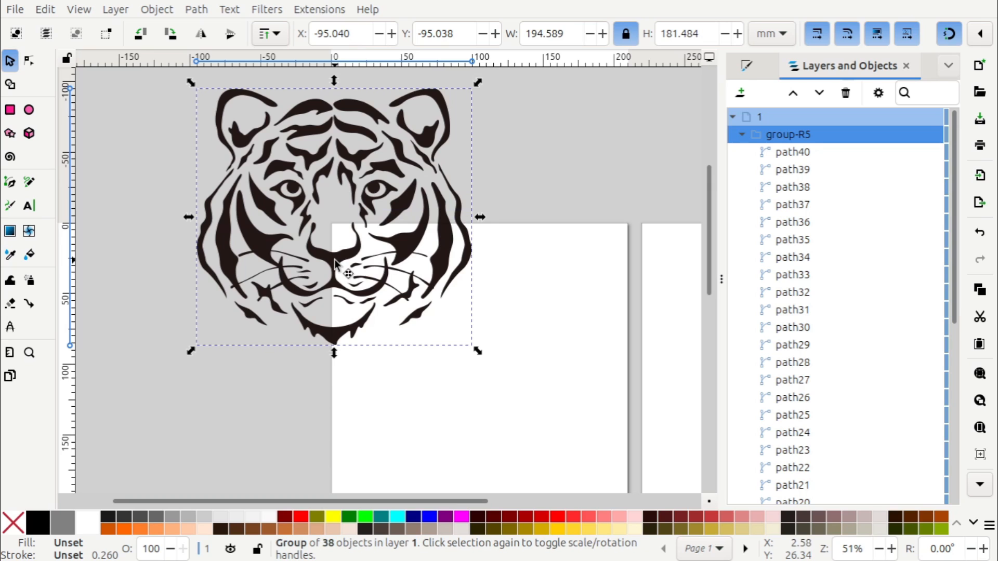
pyautogui.click(335, 262)
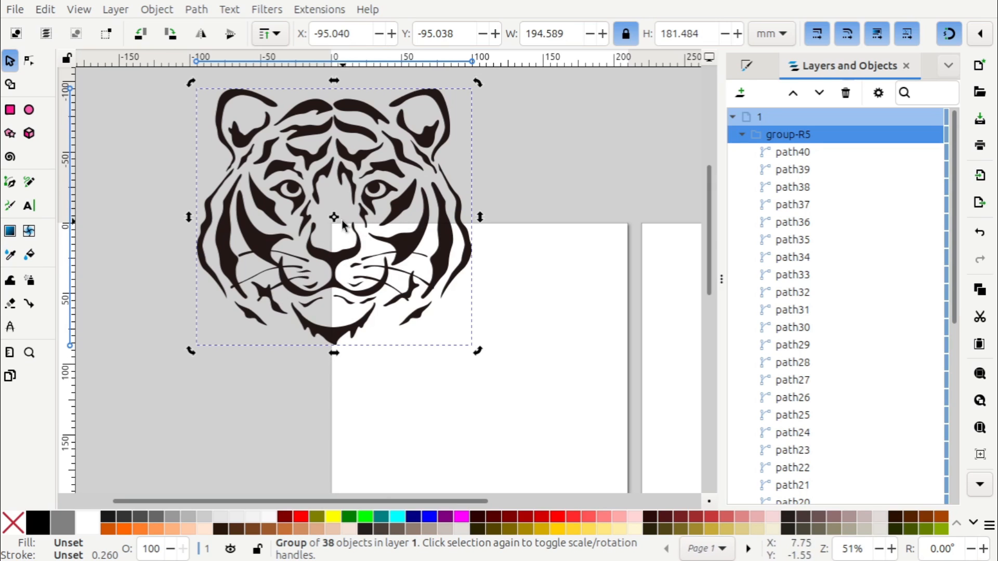
pyautogui.click(276, 394)
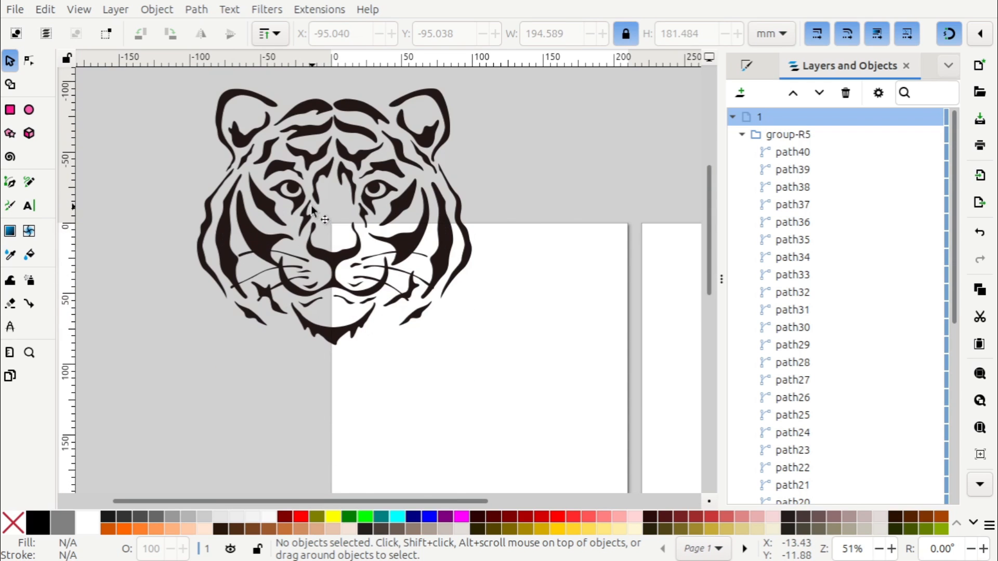
pyautogui.keyDown('ctrl'); pyautogui.scroll(3, 311, 209); pyautogui.keyUp('ctrl')
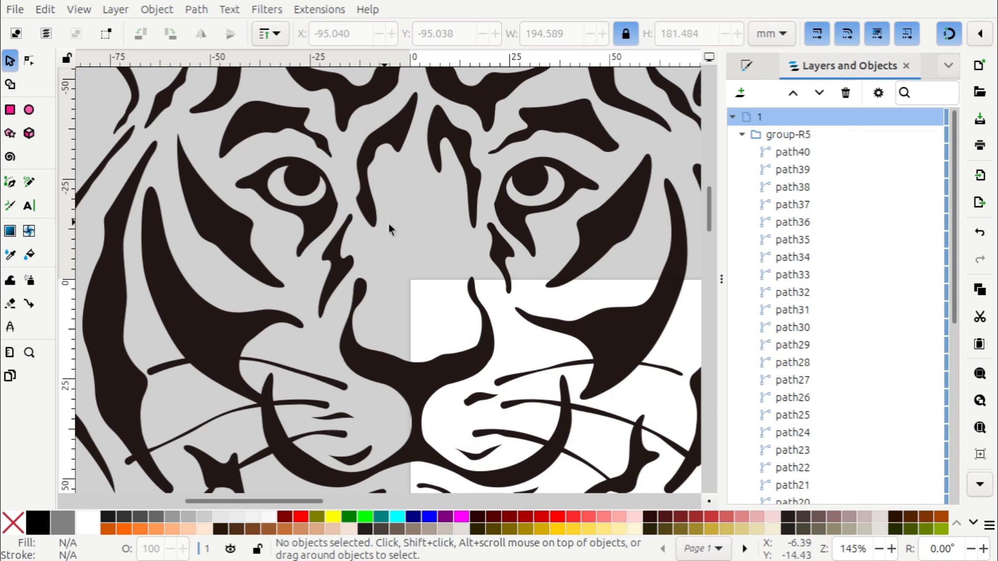
pyautogui.scroll(-5, 427, 276)
pyautogui.scroll(3, 424, 218)
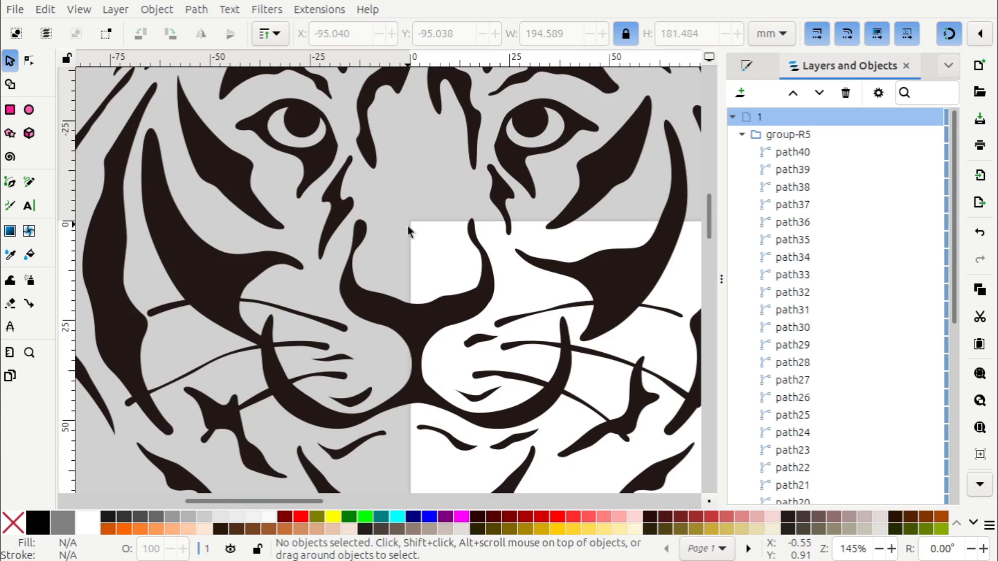
pyautogui.keyDown('ctrl'); pyautogui.scroll(-3, 409, 230); pyautogui.keyUp('ctrl')
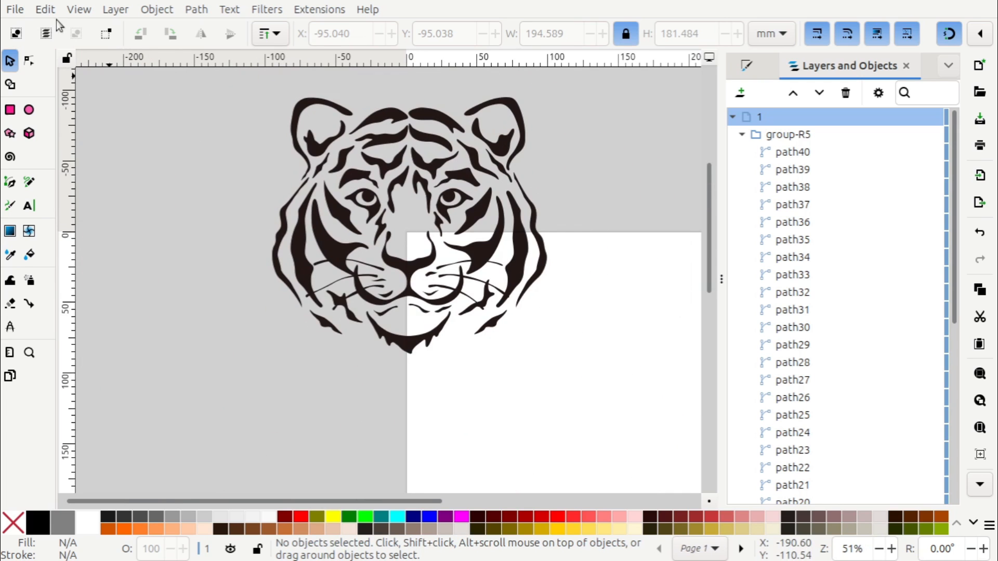
# Save the drawing as Tiger_1.svg in Inkscape SVG format in the Freecad puzzles folder, replacing the existing file
pyautogui.click(15, 10)
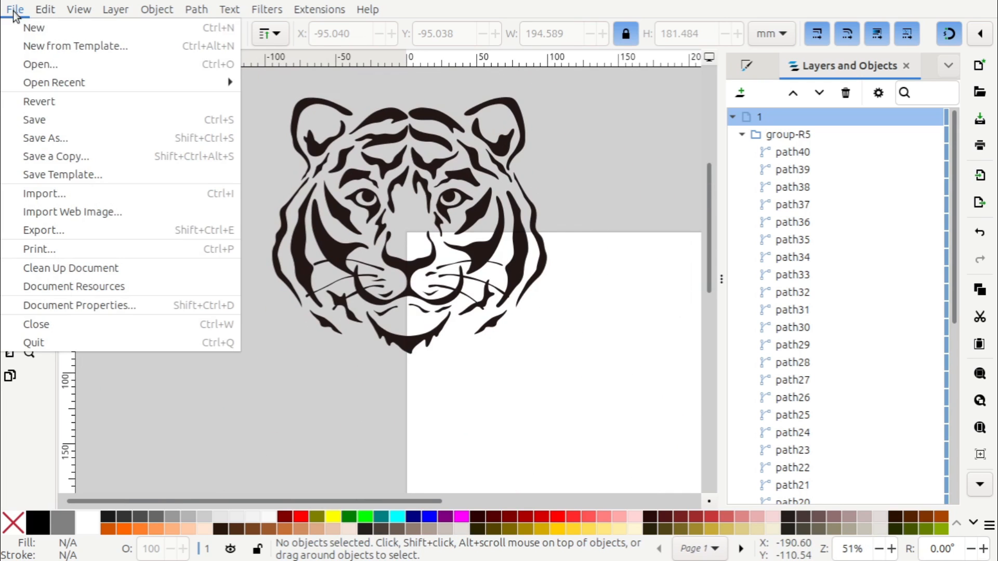
pyautogui.click(37, 136)
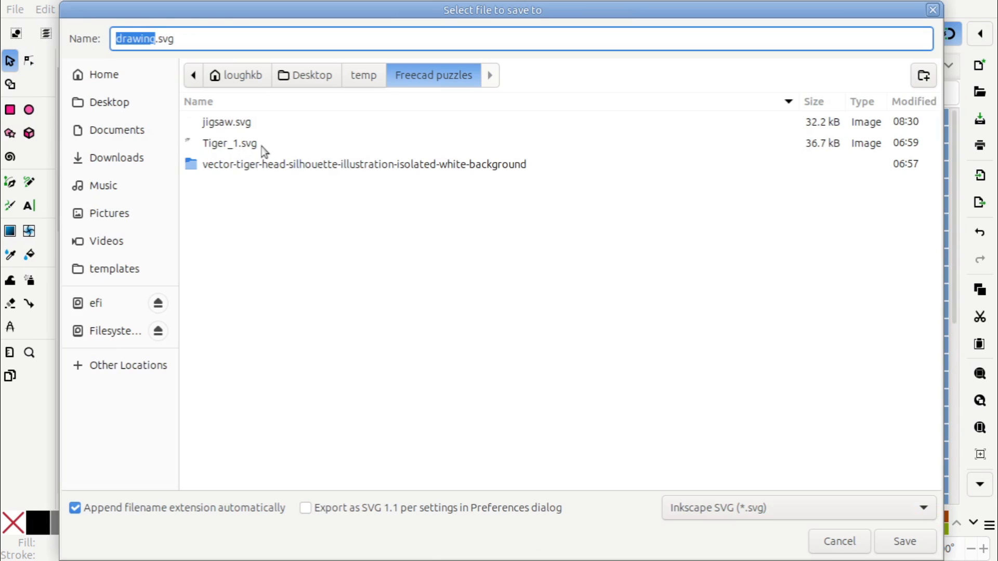
pyautogui.click(251, 150)
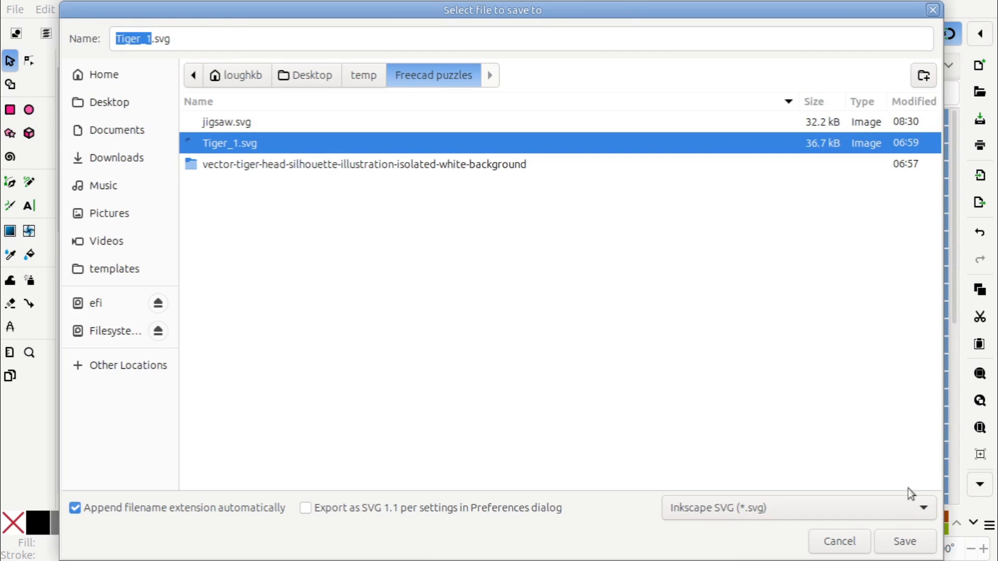
pyautogui.click(903, 547)
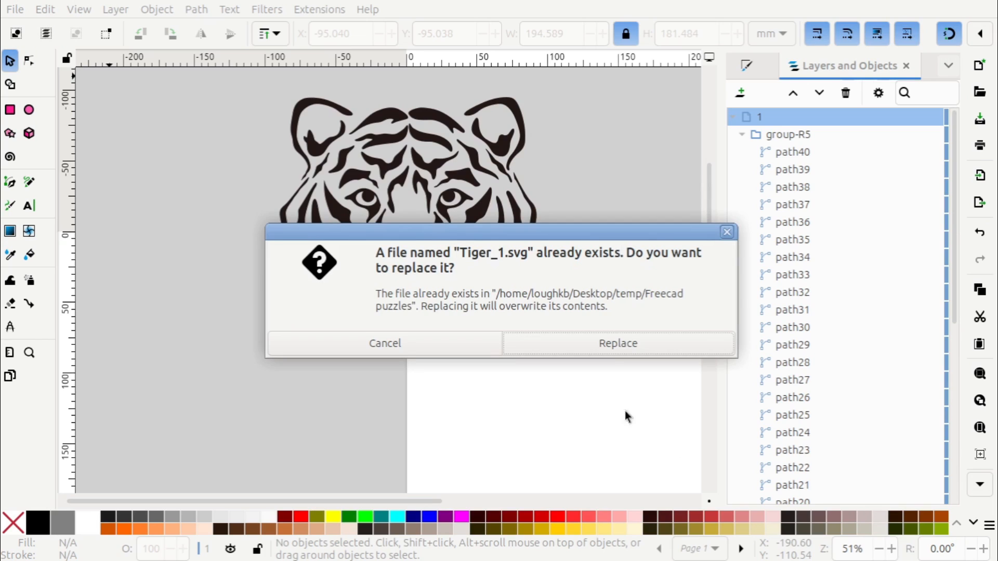
pyautogui.click(604, 343)
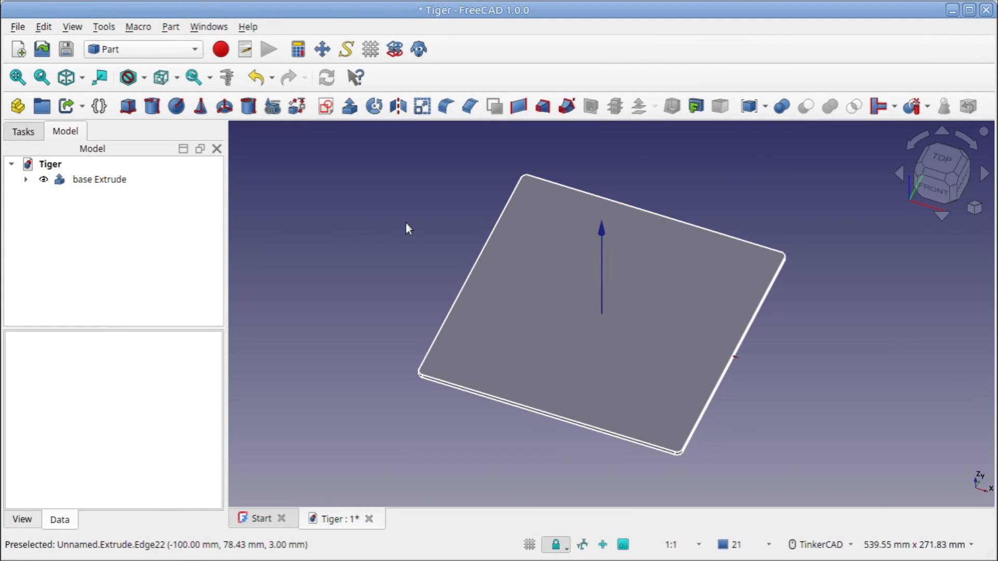
# Switch to FreeCAD and import Tiger_1.svg from the Freecad puzzles folder into the Tiger document as SVG geometry
pyautogui.click(20, 27)
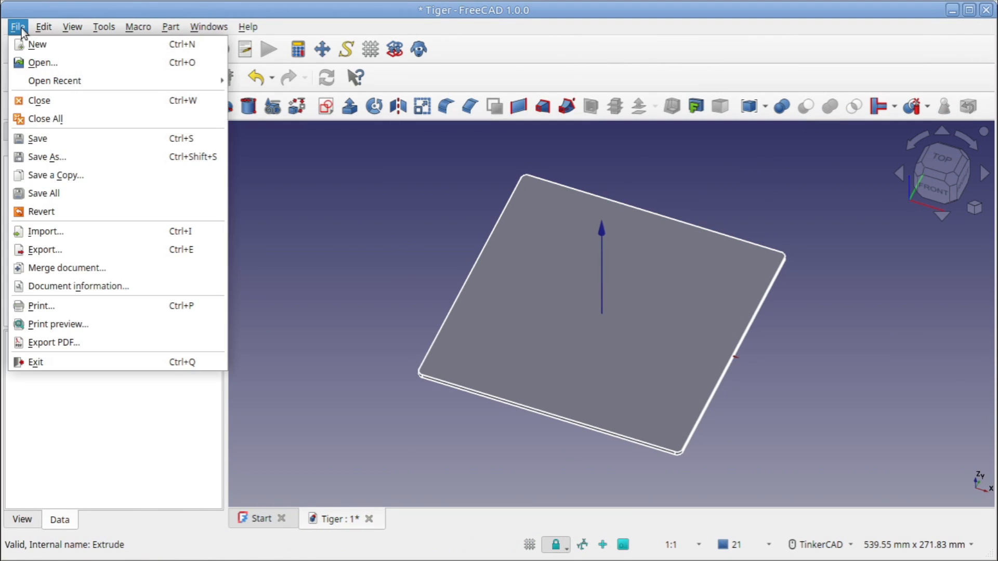
pyautogui.click(55, 232)
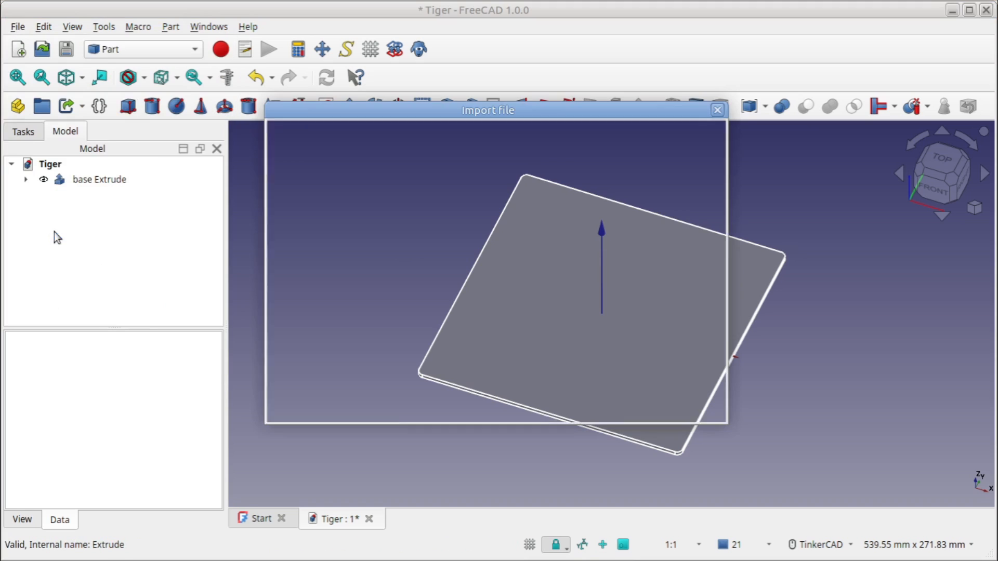
pyautogui.click(405, 270)
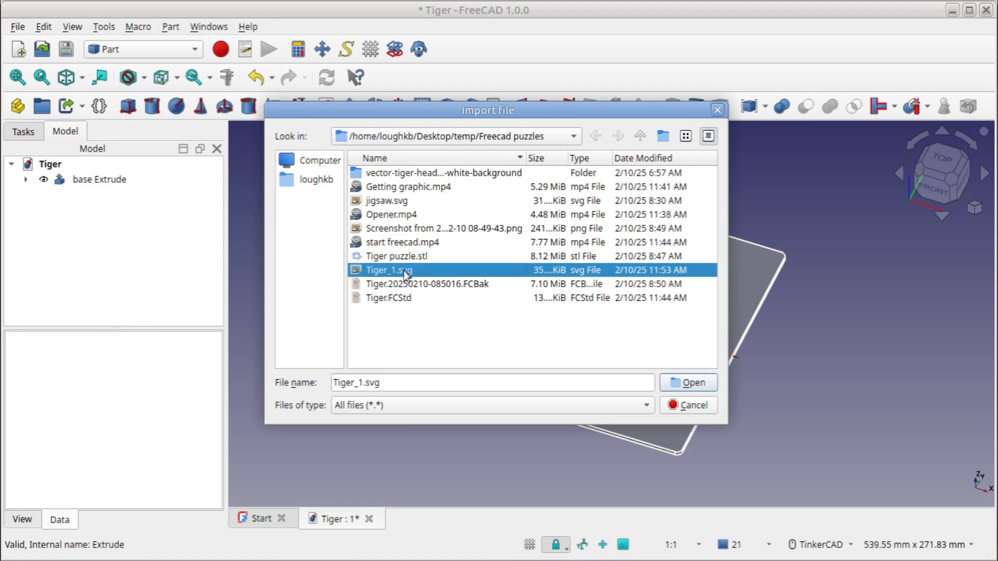
pyautogui.click(675, 387)
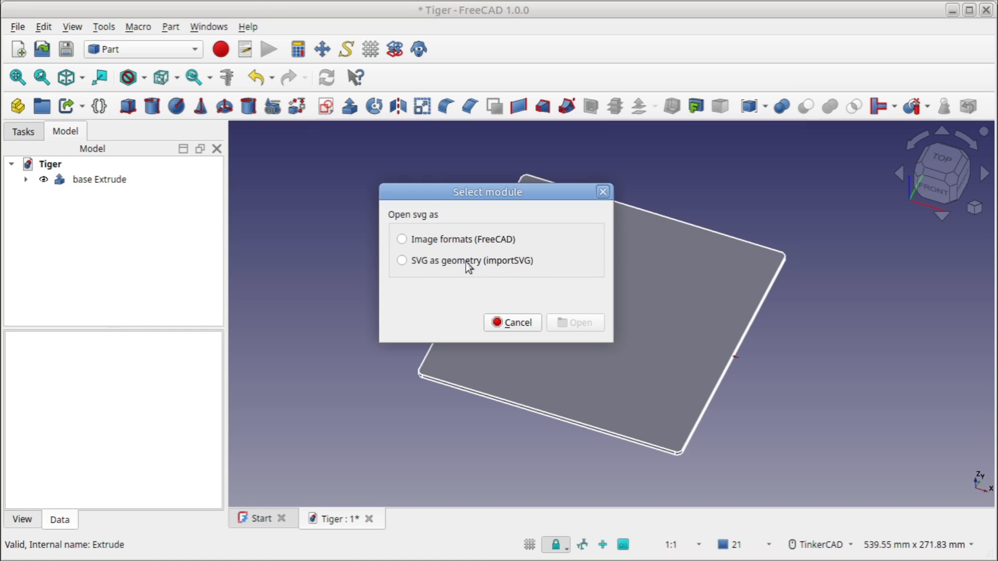
pyautogui.click(402, 262)
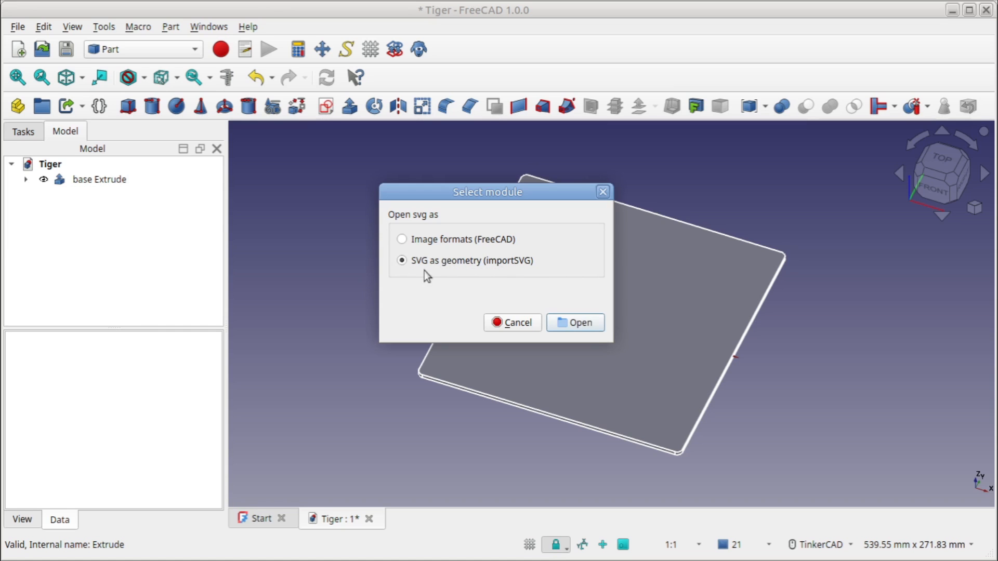
pyautogui.click(559, 322)
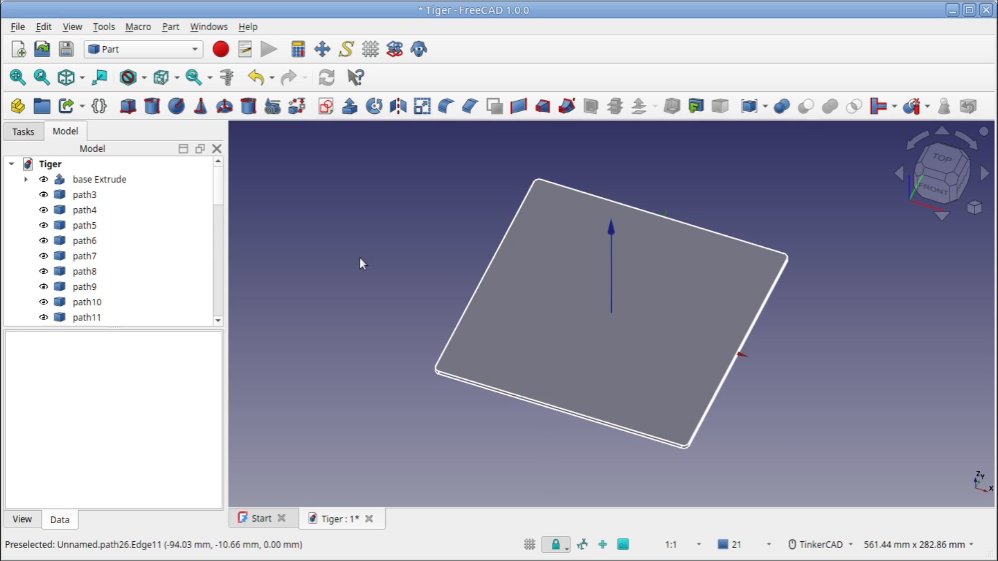
# Hide the base Extrude to reveal the imported tiger paths around the origin
pyautogui.click(106, 180)
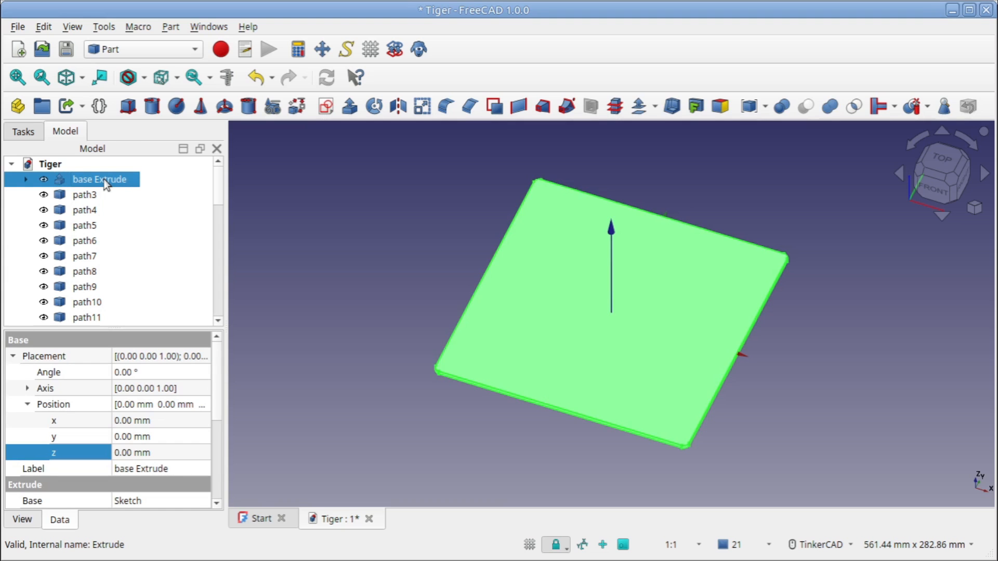
pyautogui.click(43, 180)
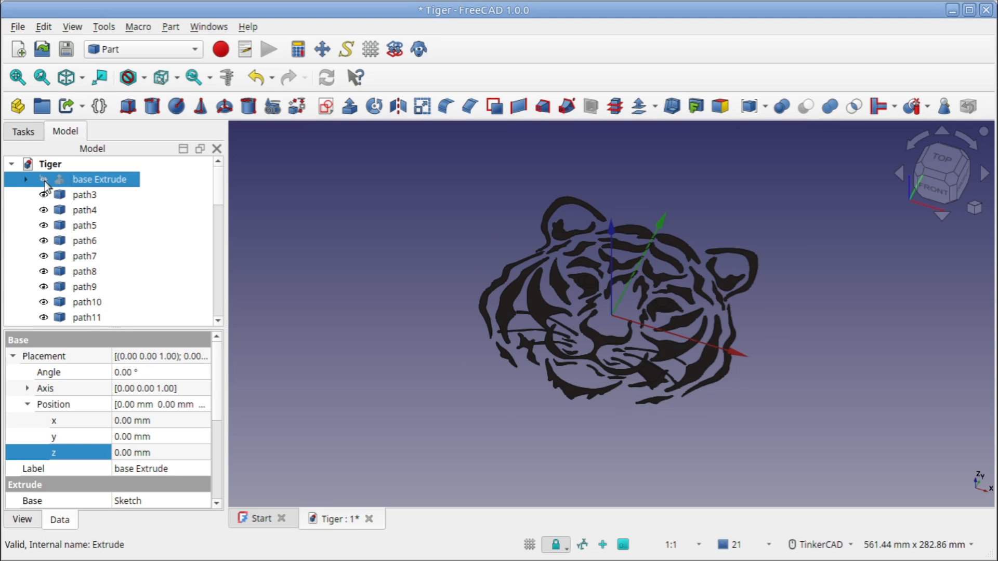
pyautogui.scroll(2, 622, 311)
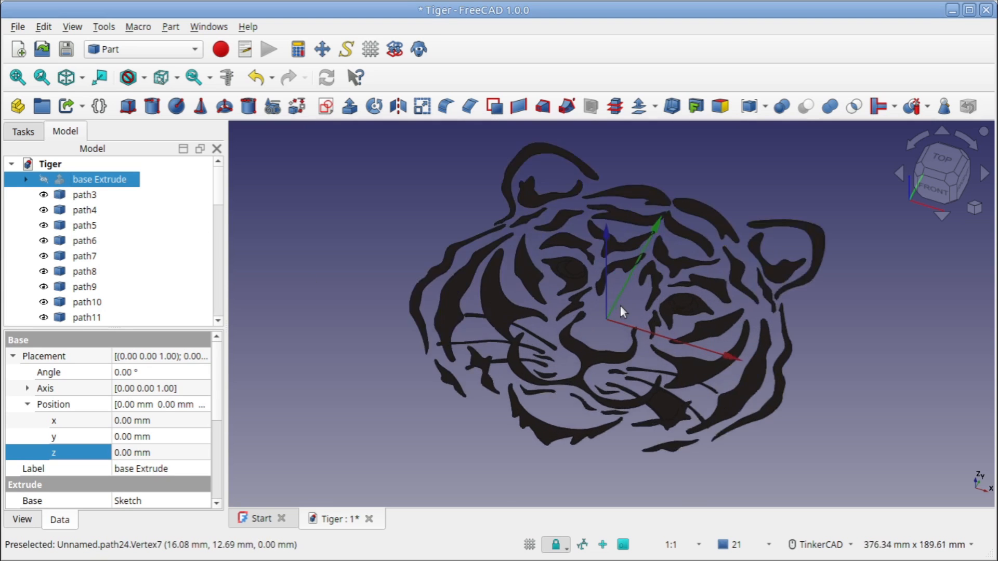
pyautogui.scroll(2, 622, 310)
pyautogui.scroll(-1, 622, 311)
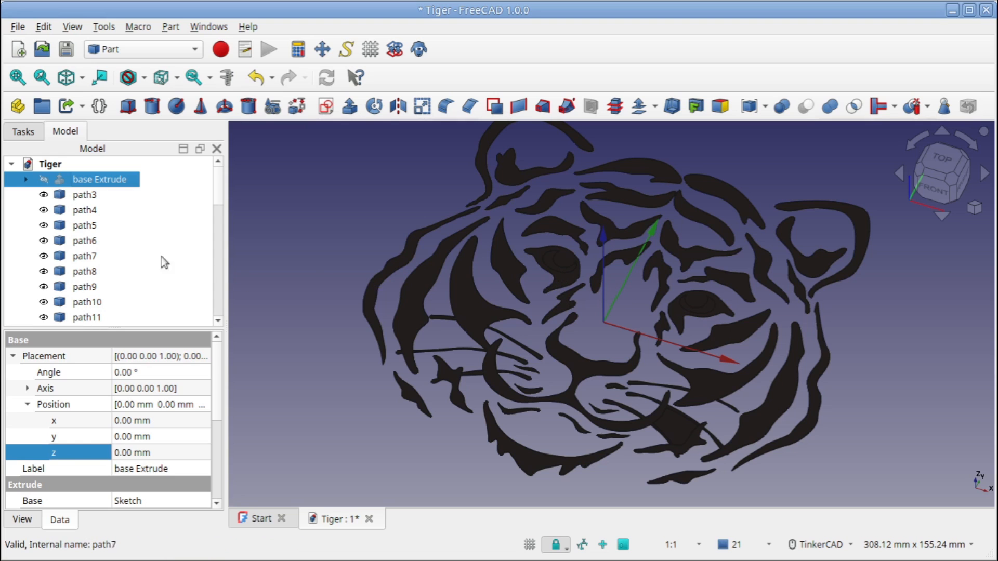
# Highlight individual imported paths, from path3 to path5 and from path40 back to path38, to examine which tiger stripe each represents
pyautogui.click(94, 195)
pyautogui.click(91, 211)
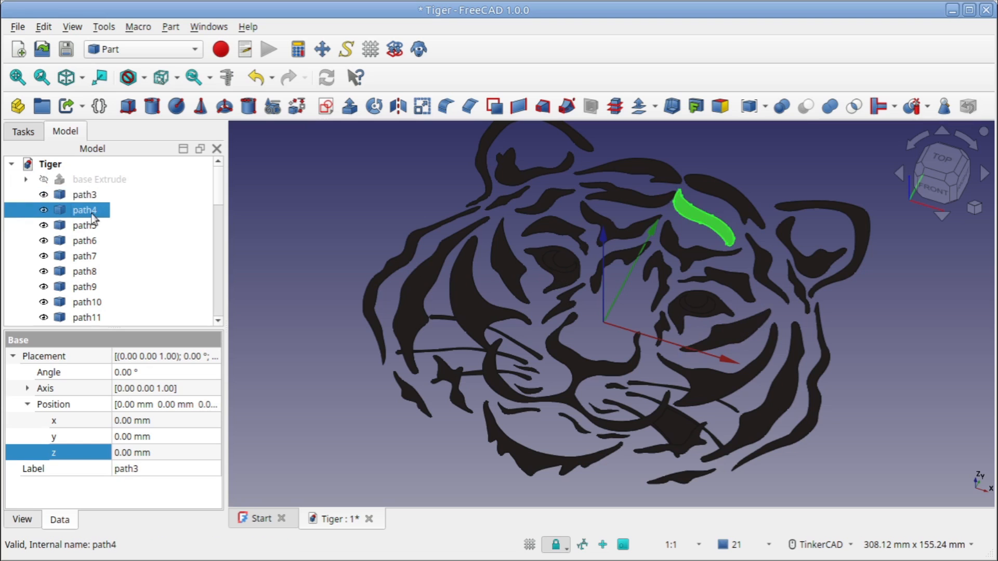
pyautogui.click(86, 224)
pyautogui.scroll(-10, 91, 239)
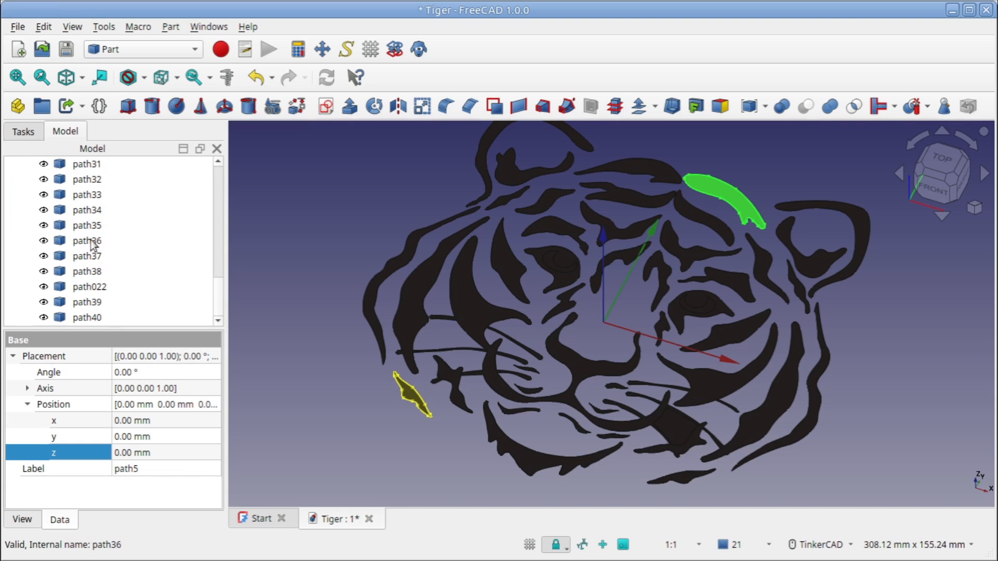
pyautogui.click(90, 320)
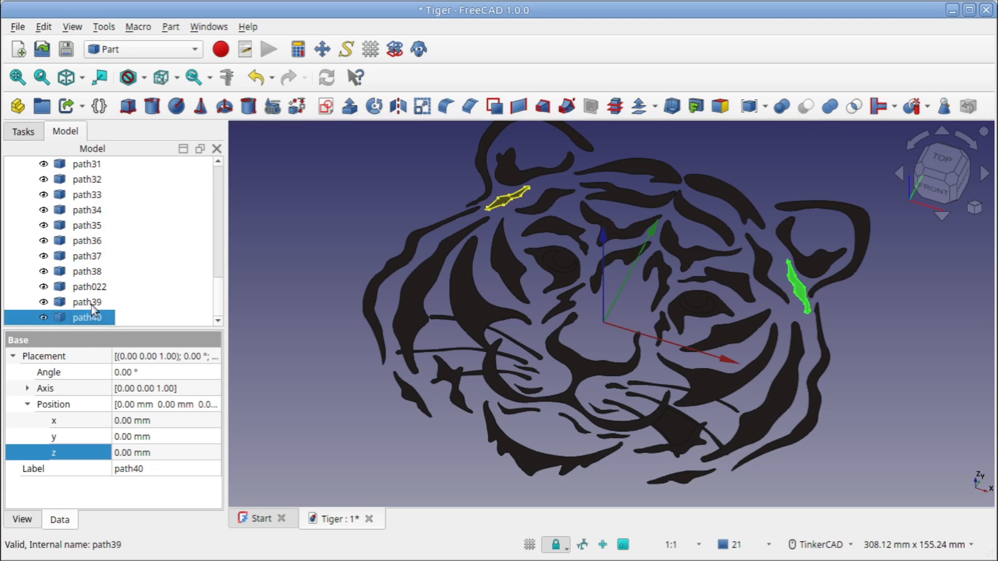
pyautogui.click(92, 302)
pyautogui.click(92, 287)
pyautogui.click(92, 272)
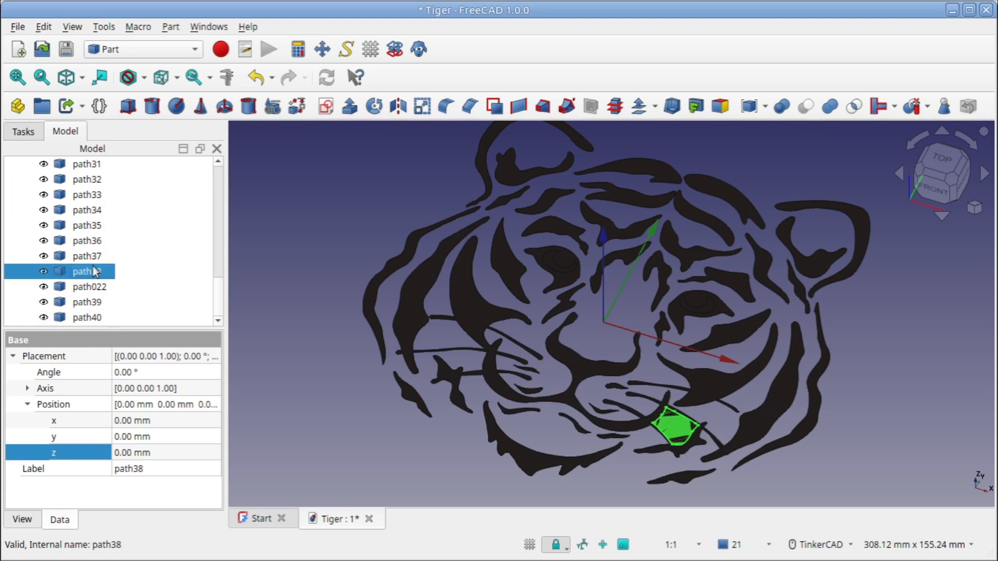
# Combine the two crescent-shaped eye paths, path19 and path20, into one compound
pyautogui.click(553, 263)
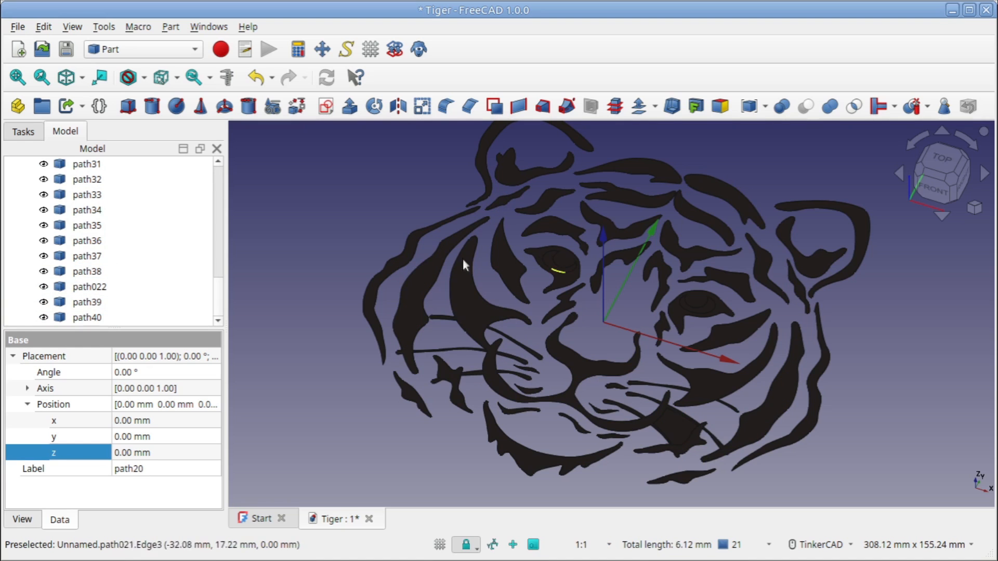
pyautogui.scroll(5, 174, 239)
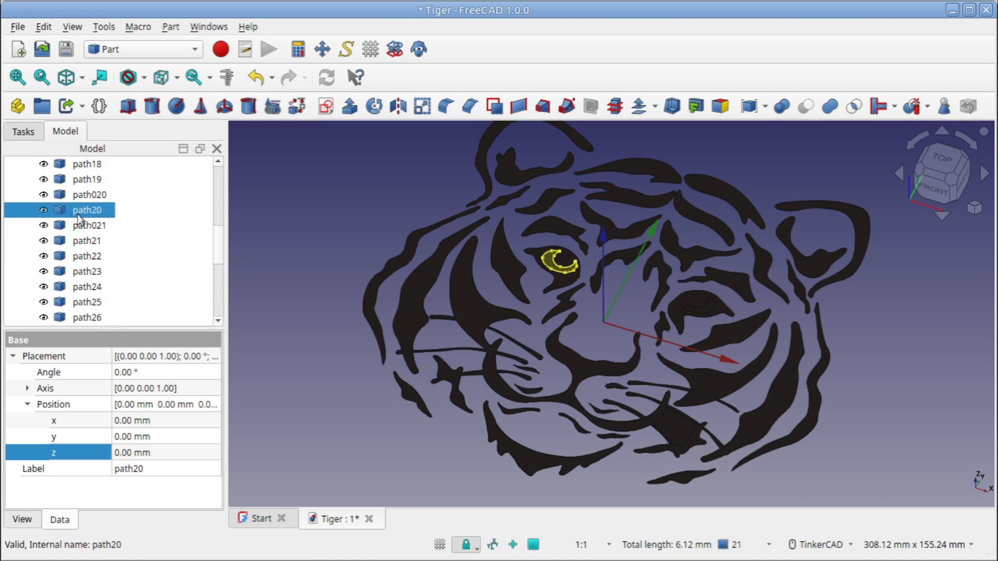
pyautogui.click(693, 306)
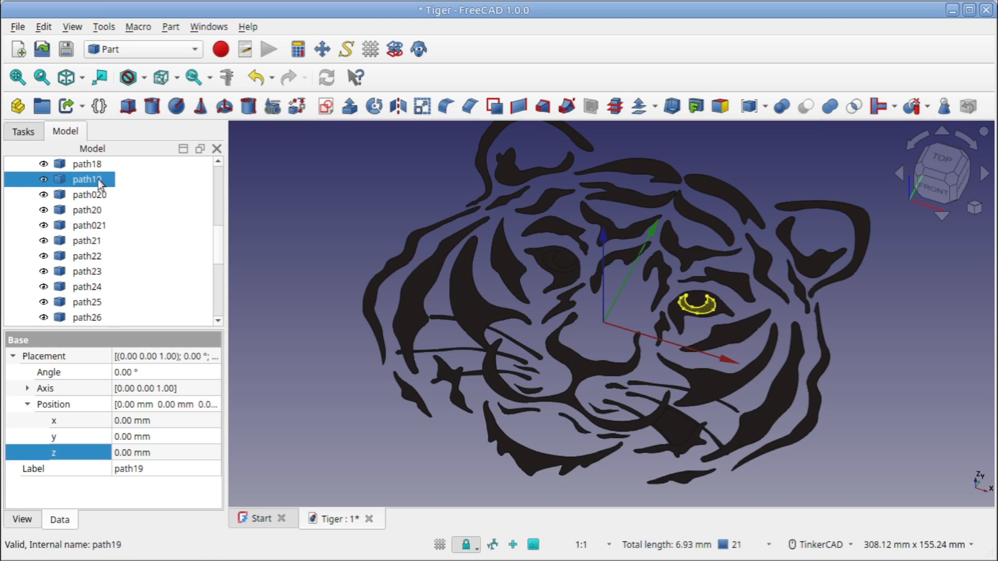
pyautogui.click(95, 212)
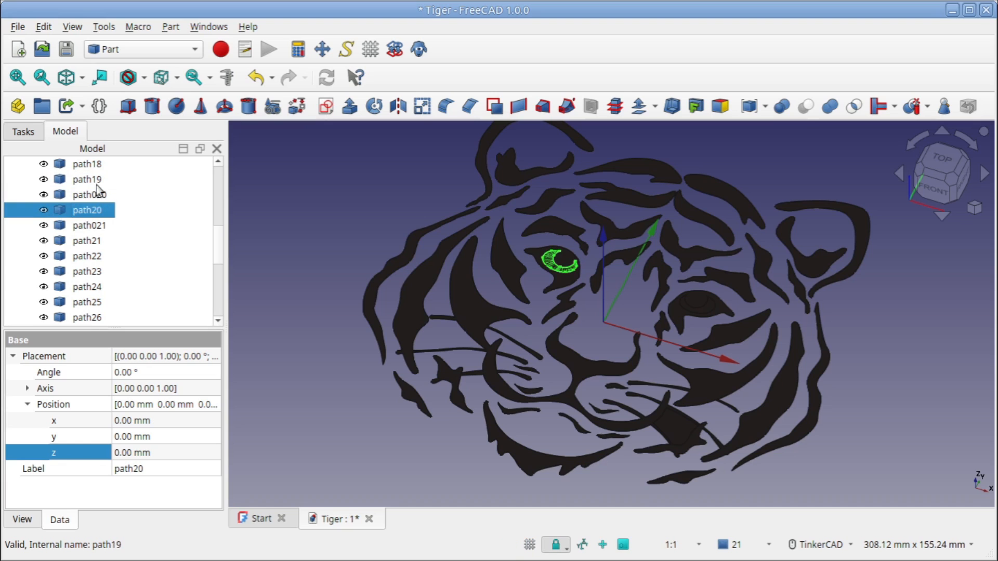
pyautogui.click(95, 182)
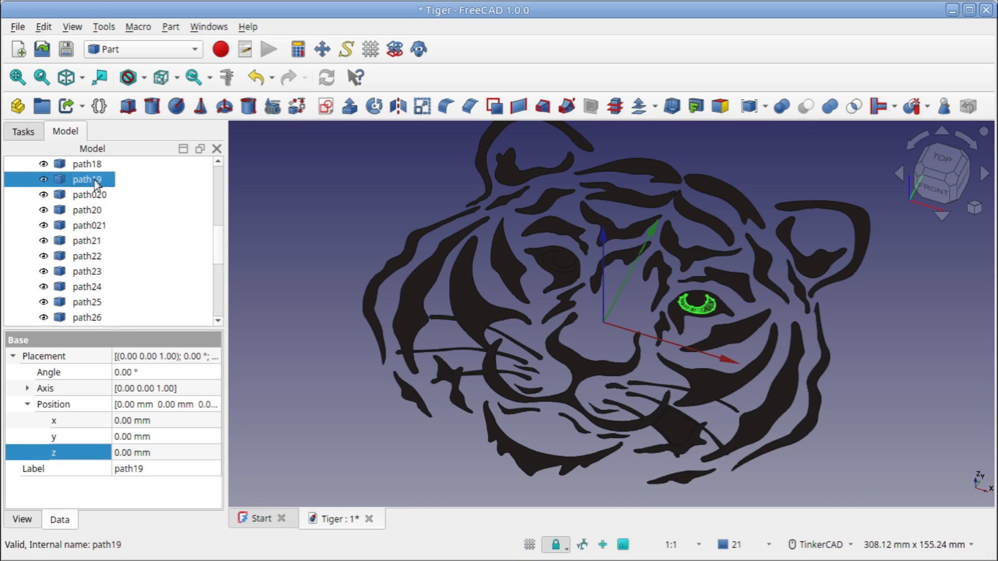
pyautogui.keyDown('ctrl'); pyautogui.click(98, 212); pyautogui.keyUp('ctrl')
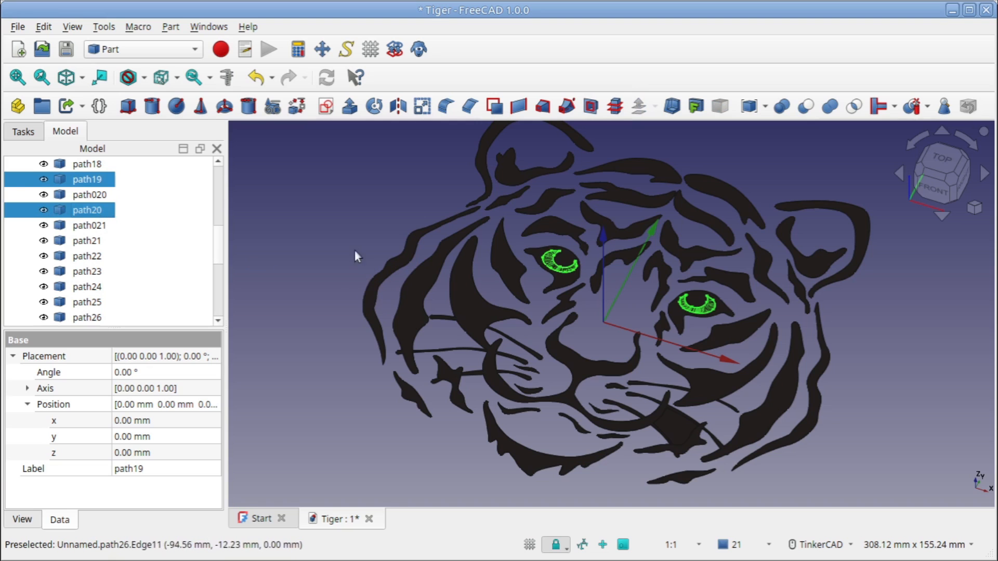
pyautogui.click(765, 107)
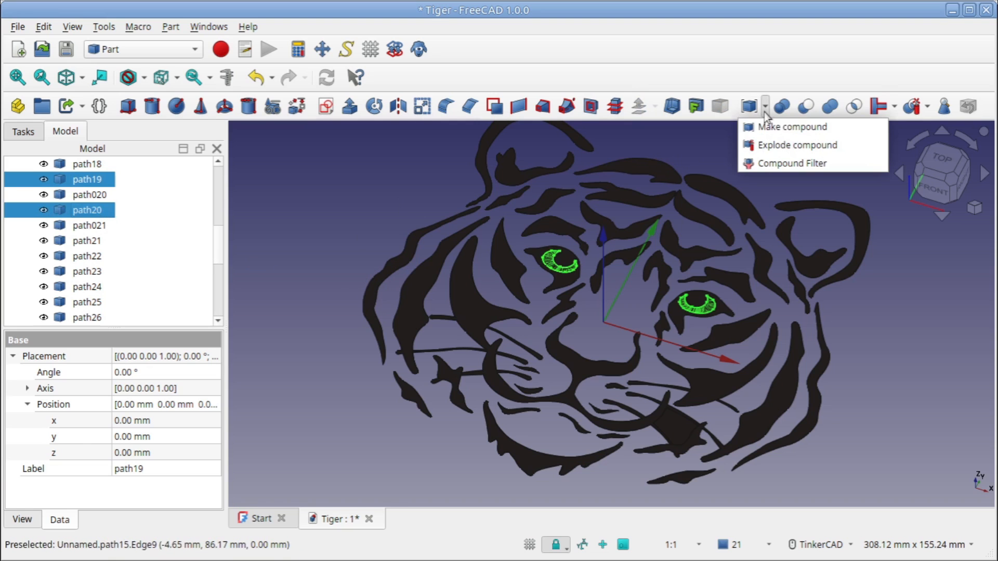
pyautogui.click(768, 128)
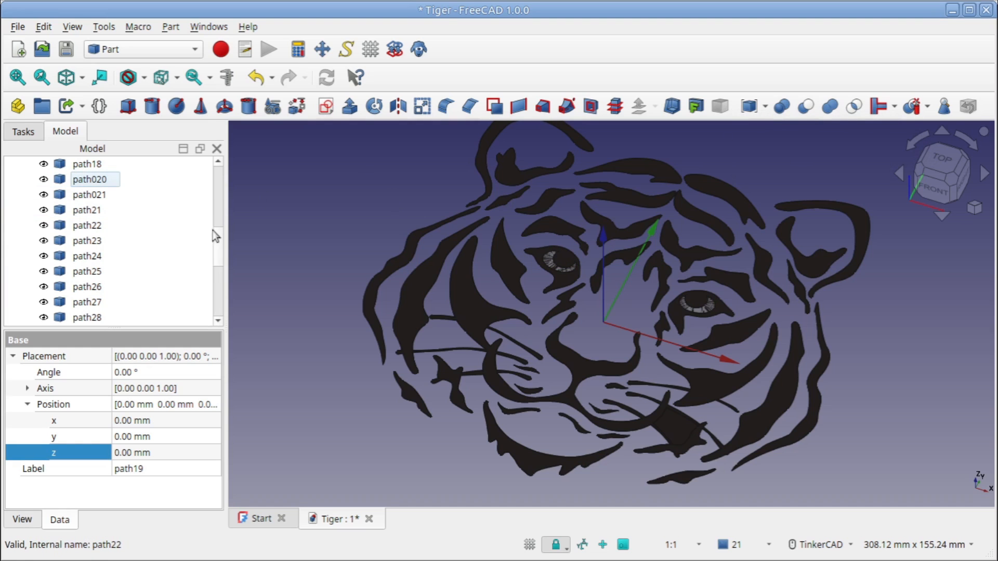
# Combine all the remaining tiger paths, from path3 to path40, into a second compound, leaving out the eye compound
pyautogui.moveTo(218, 242); pyautogui.dragTo(214, 301)
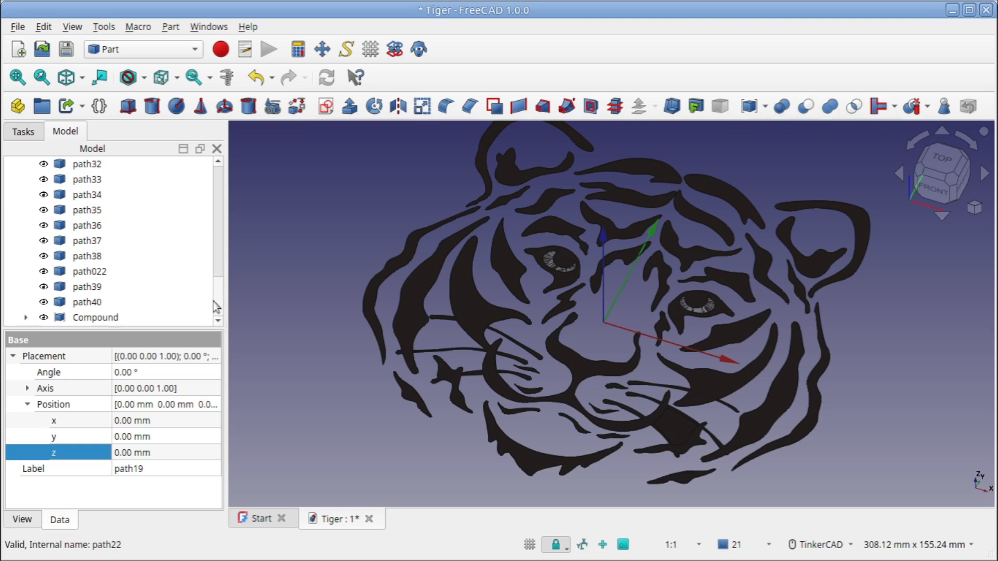
pyautogui.click(93, 304)
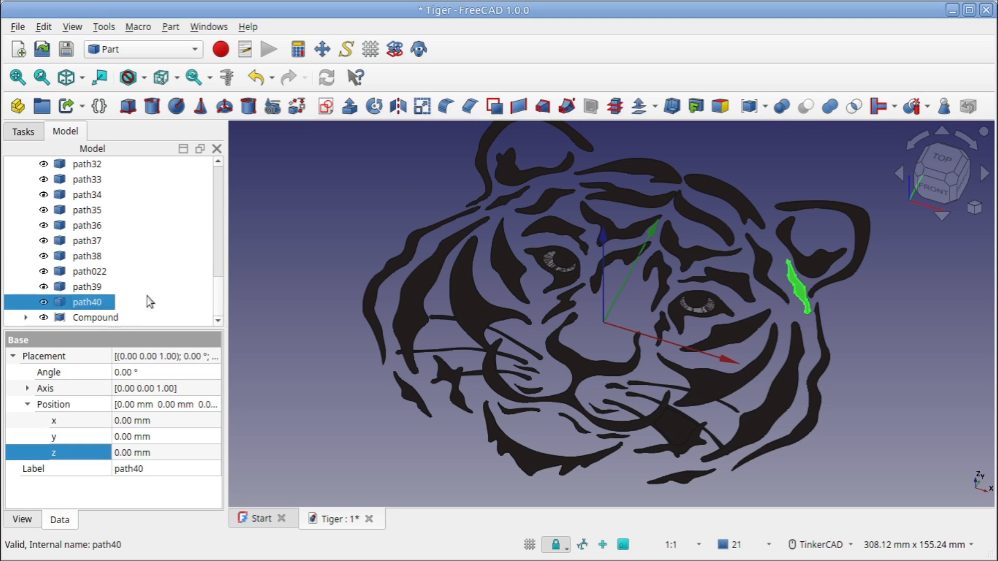
pyautogui.moveTo(218, 293); pyautogui.dragTo(232, 182)
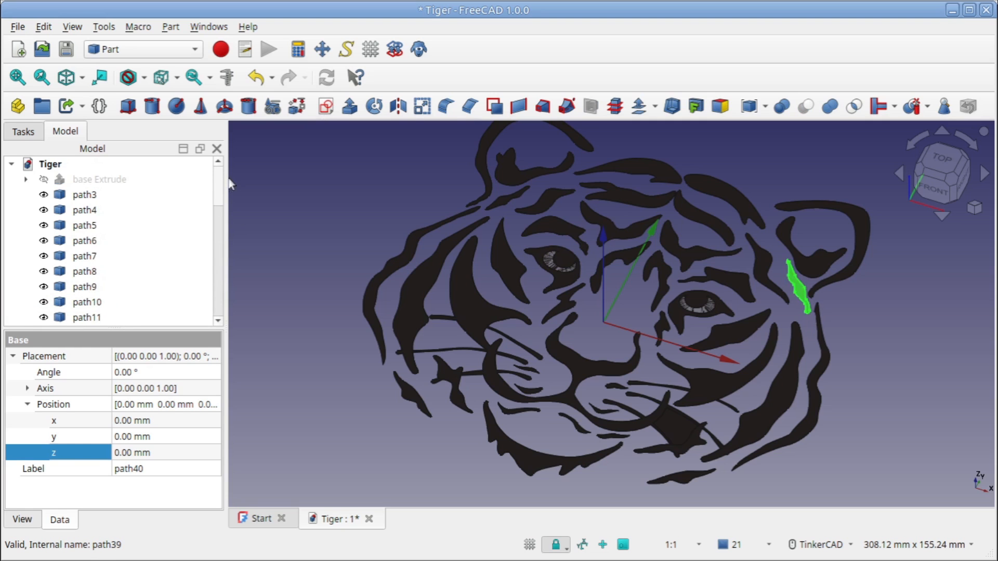
pyautogui.keyDown('shift'); pyautogui.click(92, 195); pyautogui.keyUp('shift')
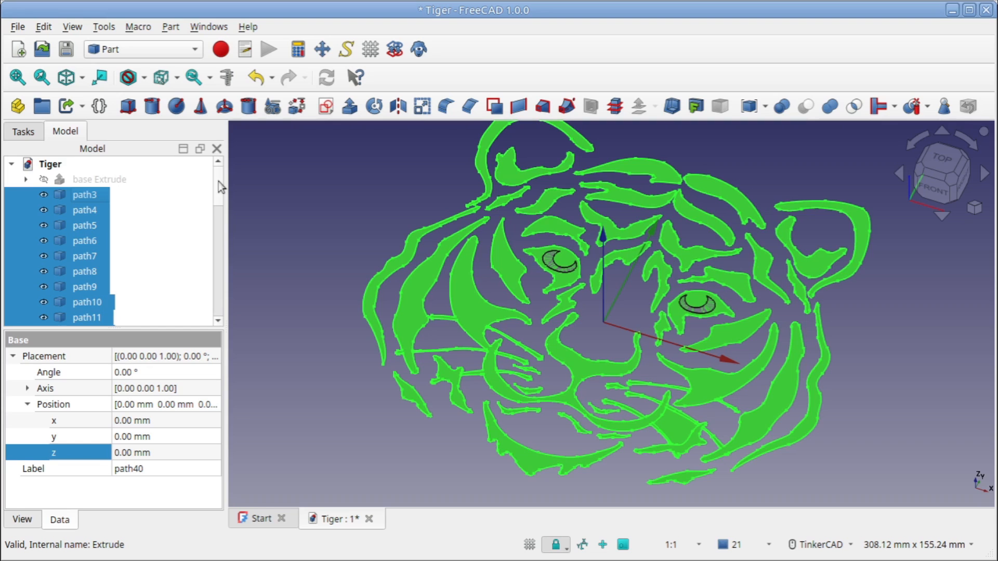
pyautogui.moveTo(219, 187)
pyautogui.mouseDown()
pyautogui.moveTo(221, 304)
pyautogui.moveTo(218, 182)
pyautogui.mouseUp()
pyautogui.click(750, 106)
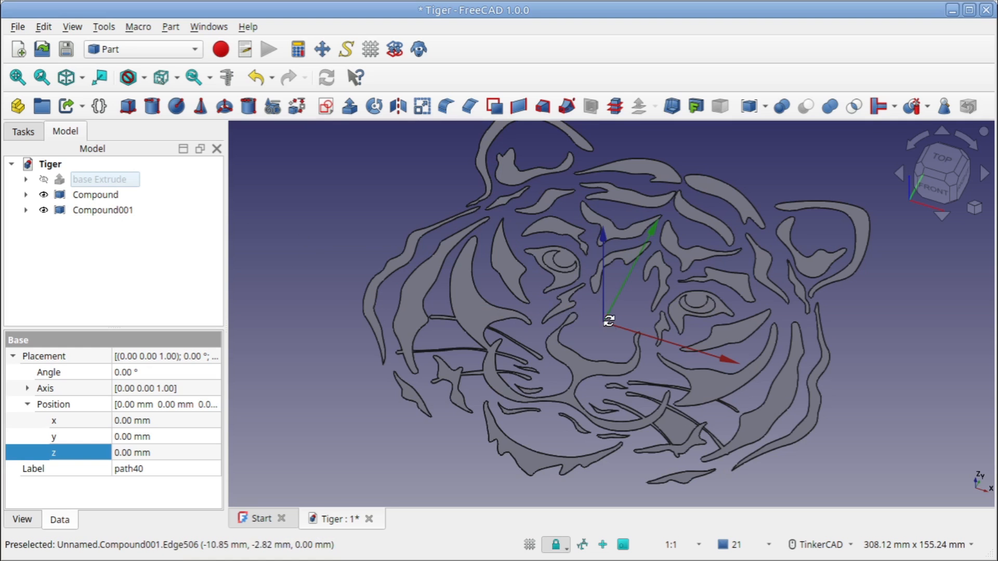
# Extrude Compound001, the tiger stripes, 5 mm along the custom Z direction
pyautogui.moveTo(621, 302); pyautogui.dragTo(593, 309, button='right')
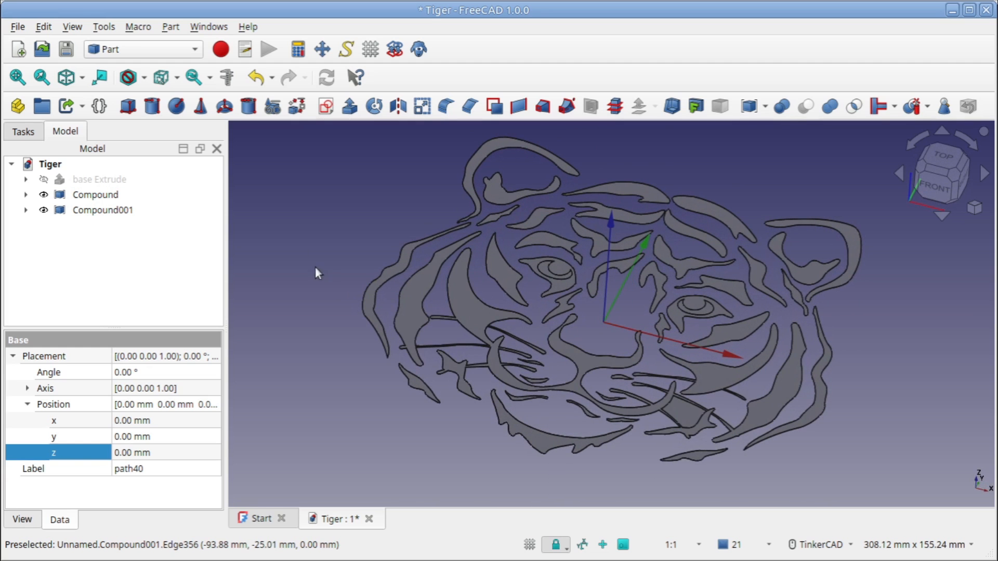
pyautogui.click(106, 211)
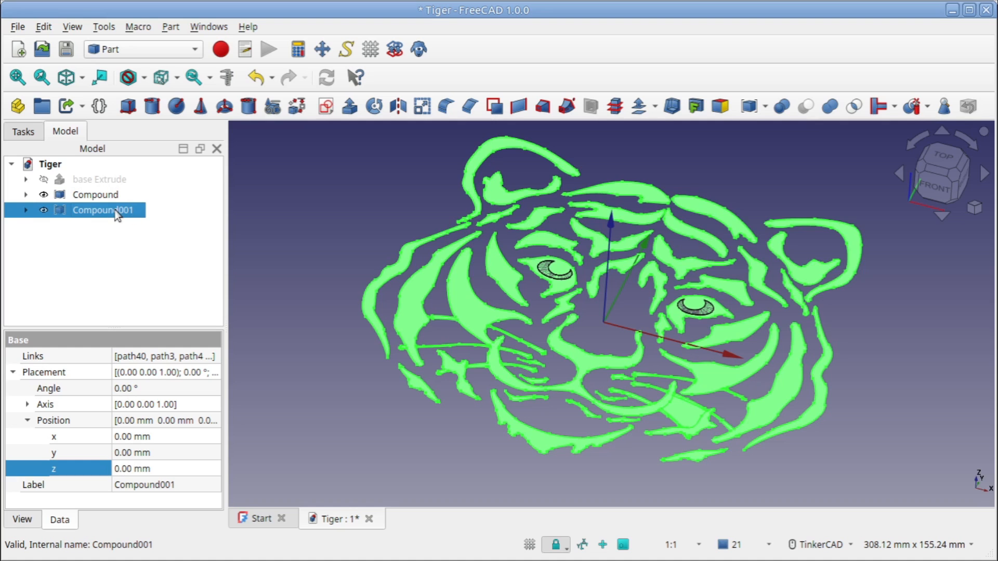
pyautogui.click(349, 107)
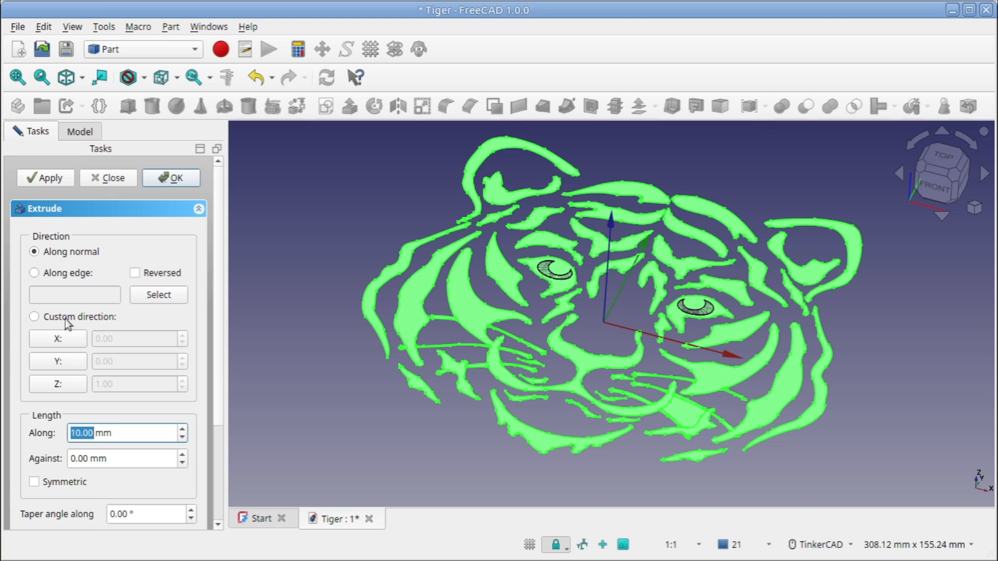
pyautogui.click(35, 317)
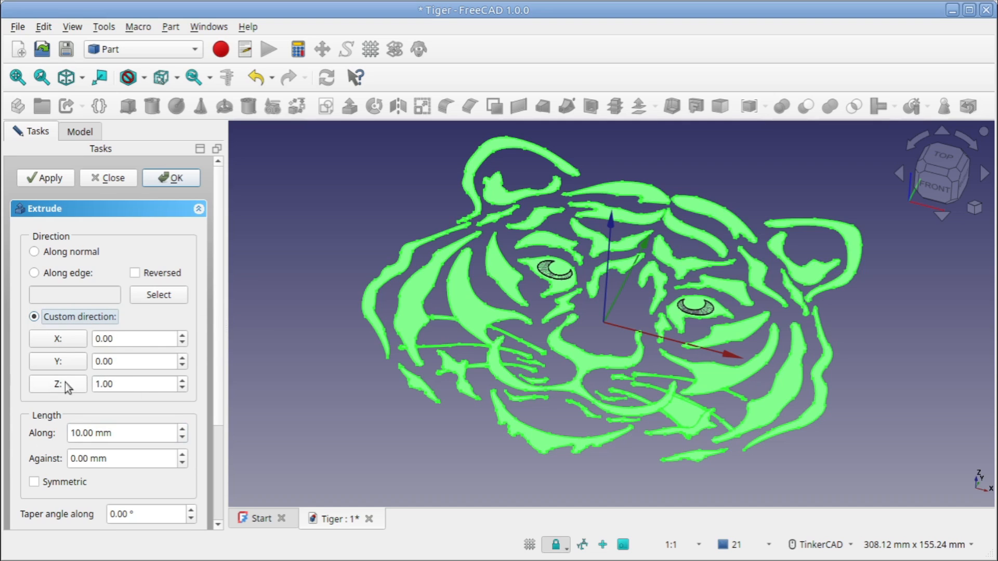
pyautogui.click(80, 433)
pyautogui.moveTo(80, 433); pyautogui.dragTo(70, 433)
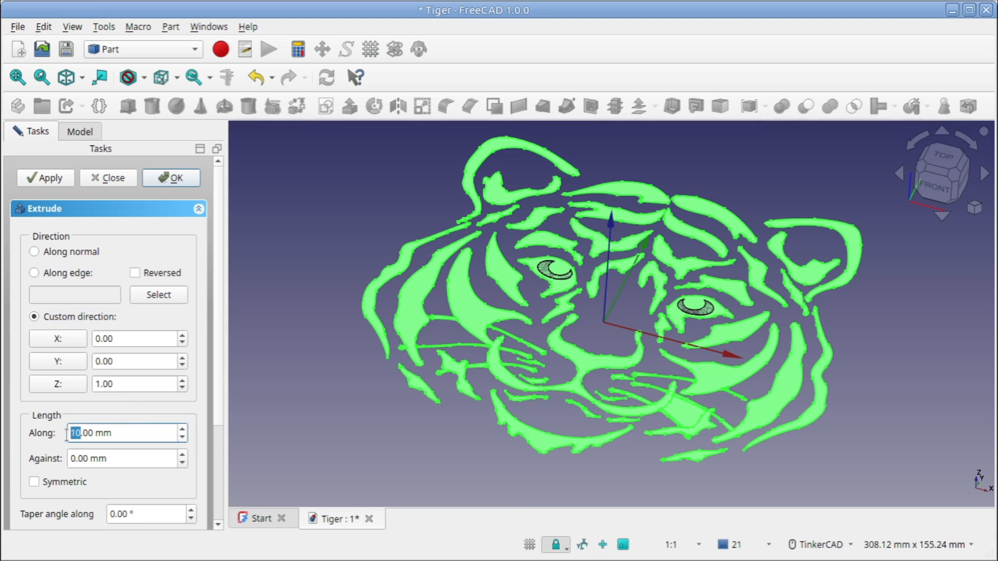
pyautogui.write('5')
pyautogui.click(183, 177)
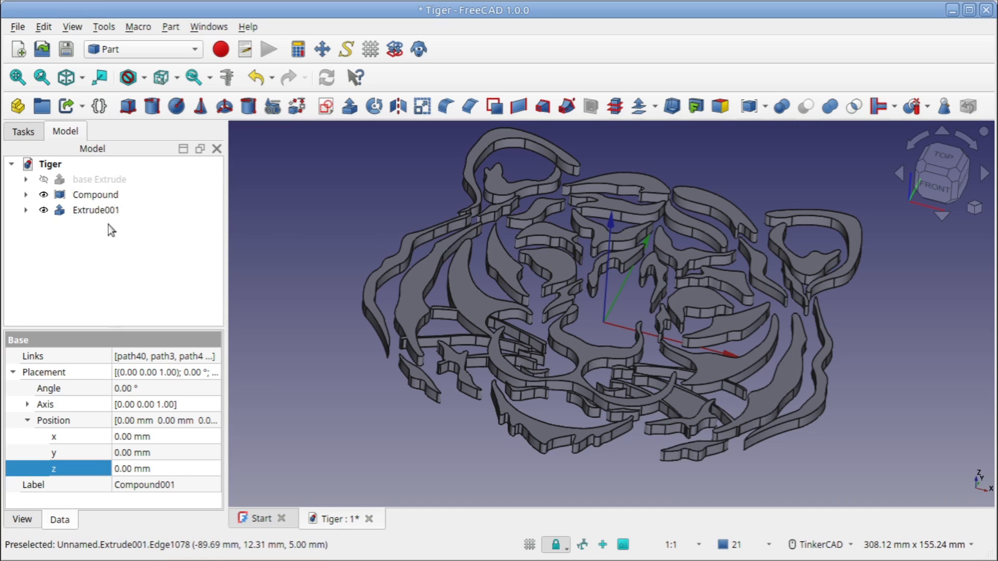
# Extrude the eye compound of path19 and path20 by 5 mm along the custom Z direction
pyautogui.click(108, 196)
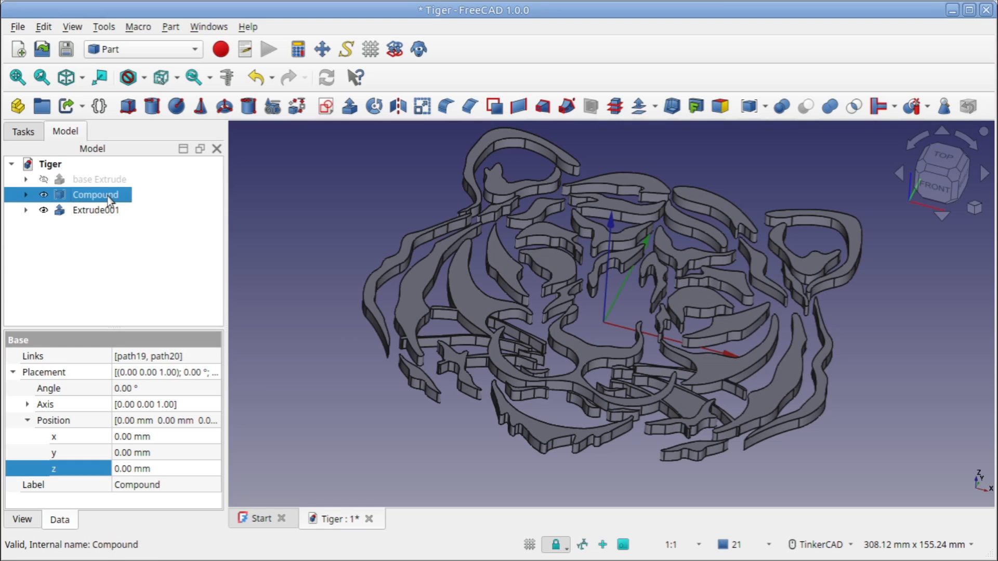
pyautogui.click(349, 105)
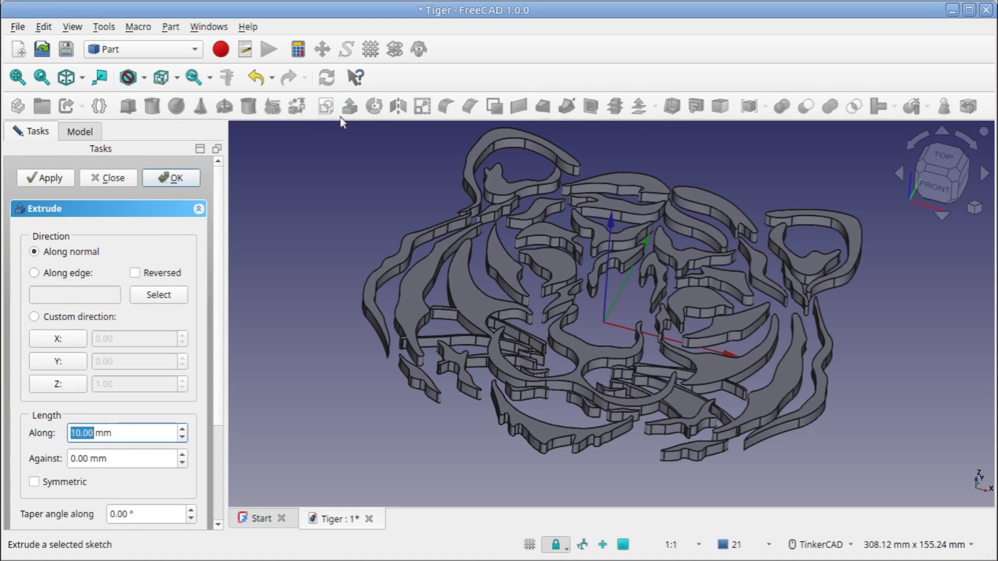
pyautogui.click(34, 317)
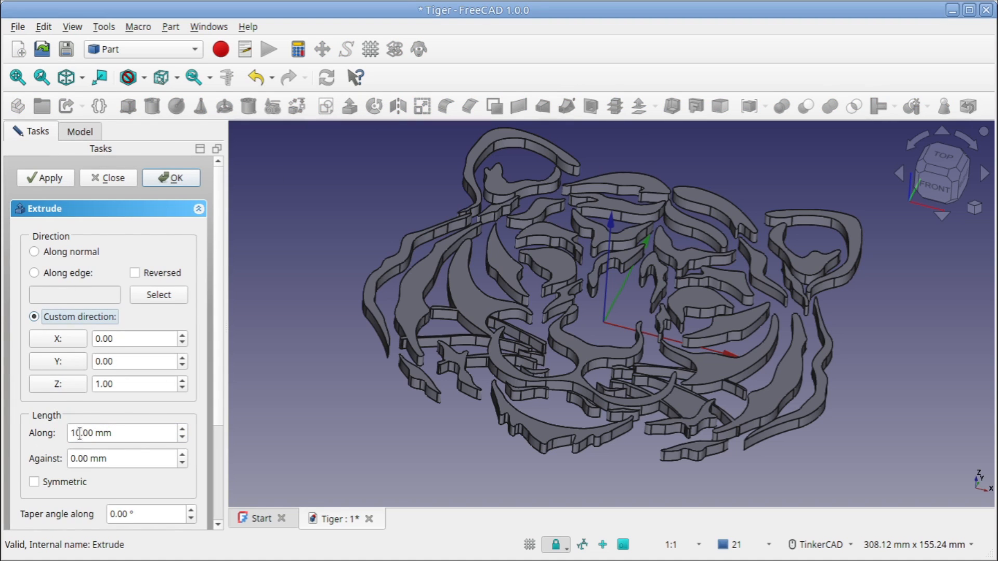
pyautogui.moveTo(80, 433); pyautogui.dragTo(68, 433)
pyautogui.write('5')
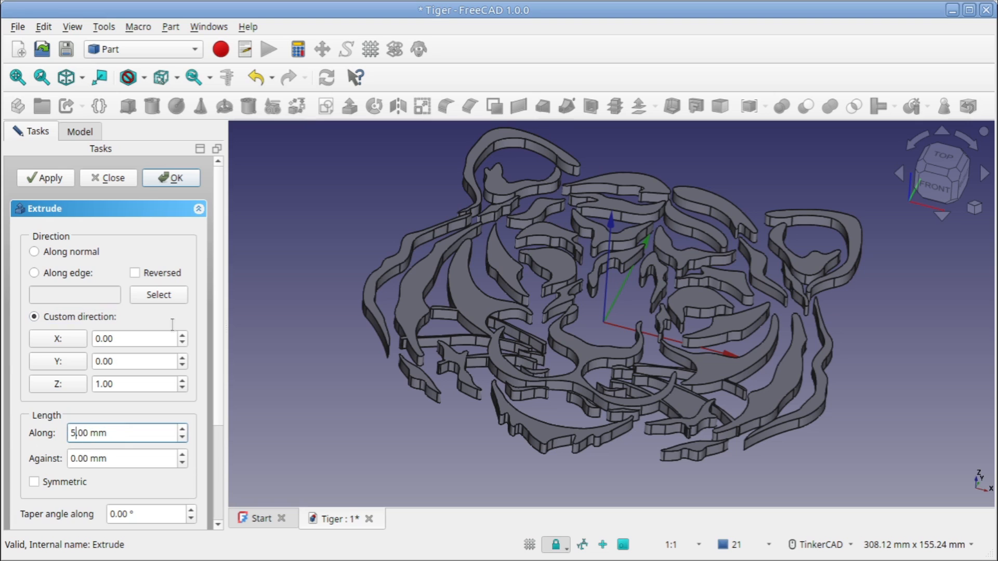
pyautogui.click(188, 180)
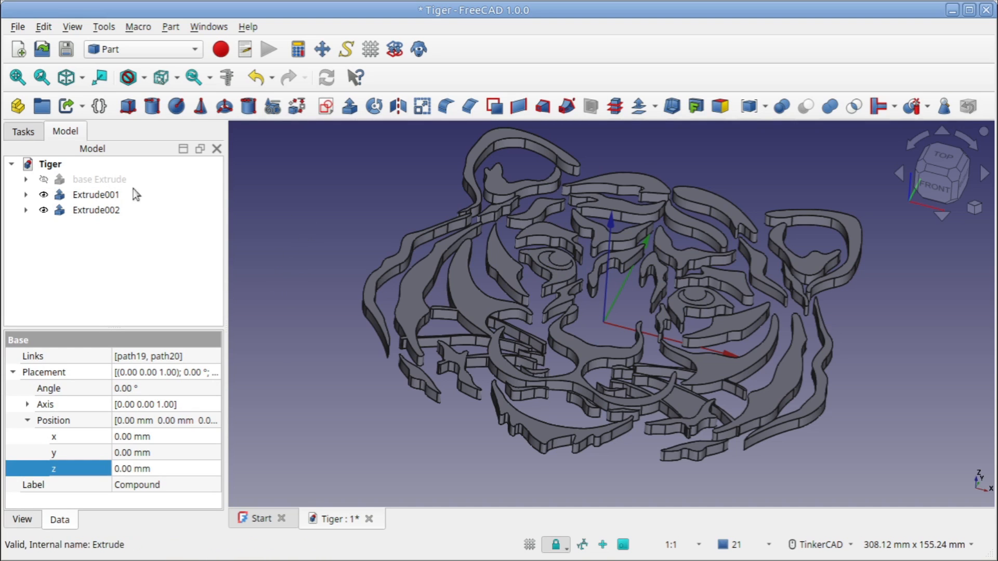
# Cut the eye extrusion, Extrude002, out of the tiger stripe extrusion, Extrude001
pyautogui.click(111, 197)
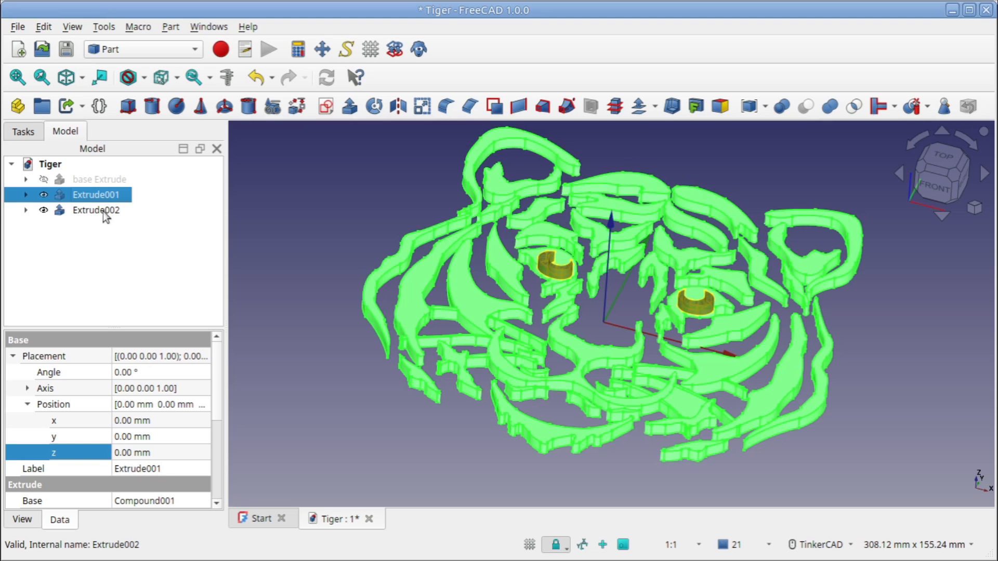
pyautogui.keyDown('ctrl'); pyautogui.click(106, 213); pyautogui.keyUp('ctrl')
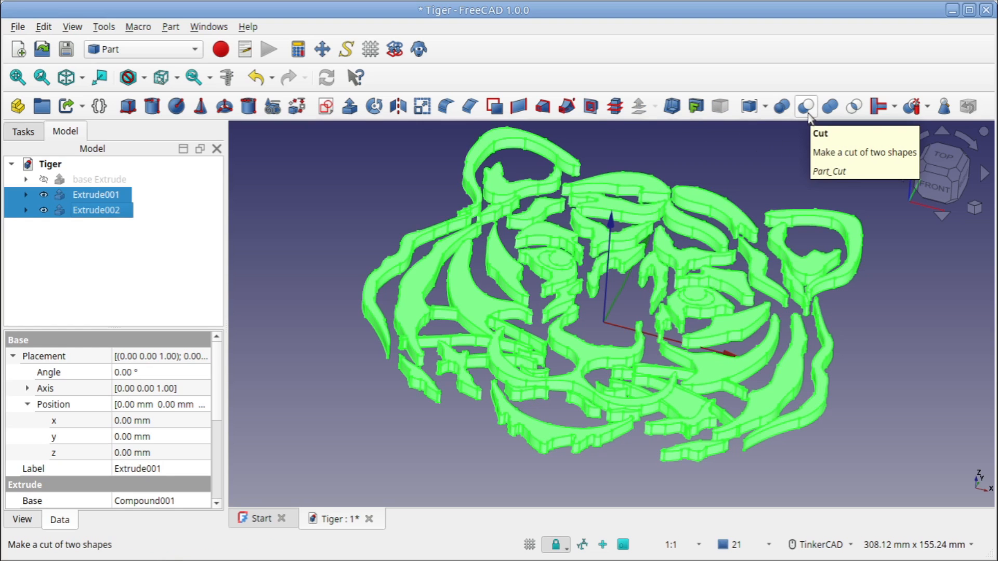
pyautogui.click(808, 113)
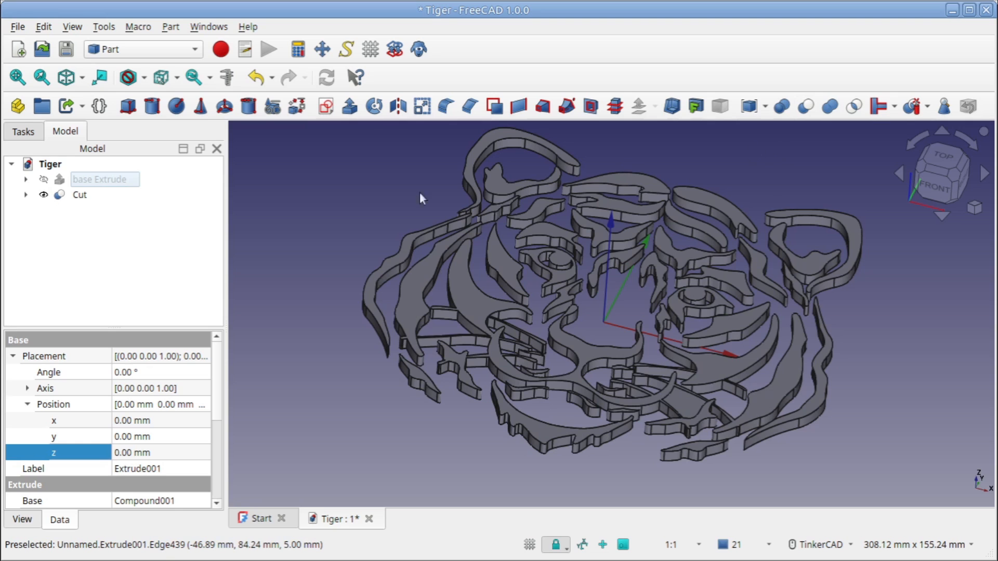
# Show the base Extrude again and check from the top view how the tiger fits on it
pyautogui.moveTo(606, 307); pyautogui.dragTo(602, 284, button='right')
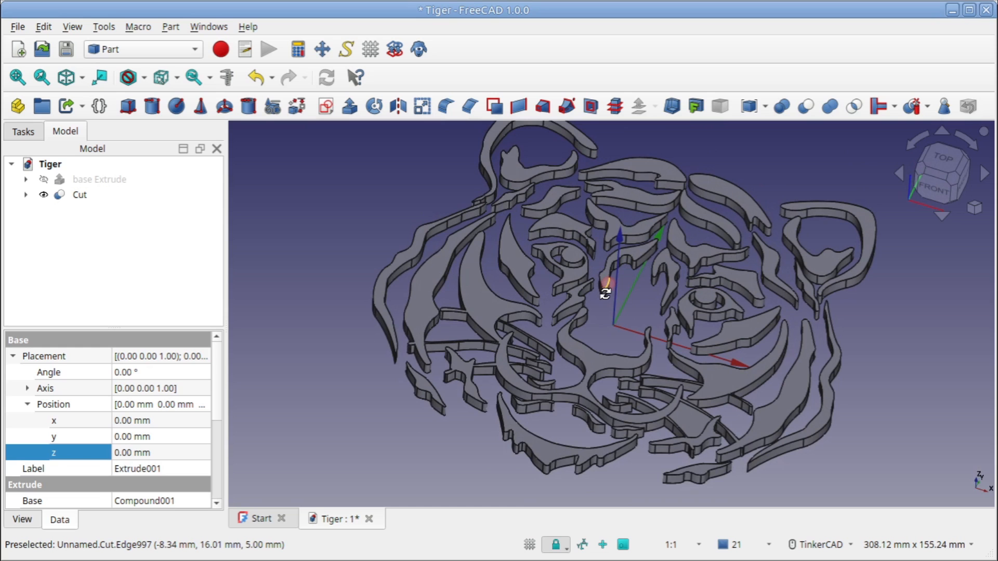
pyautogui.click(106, 186)
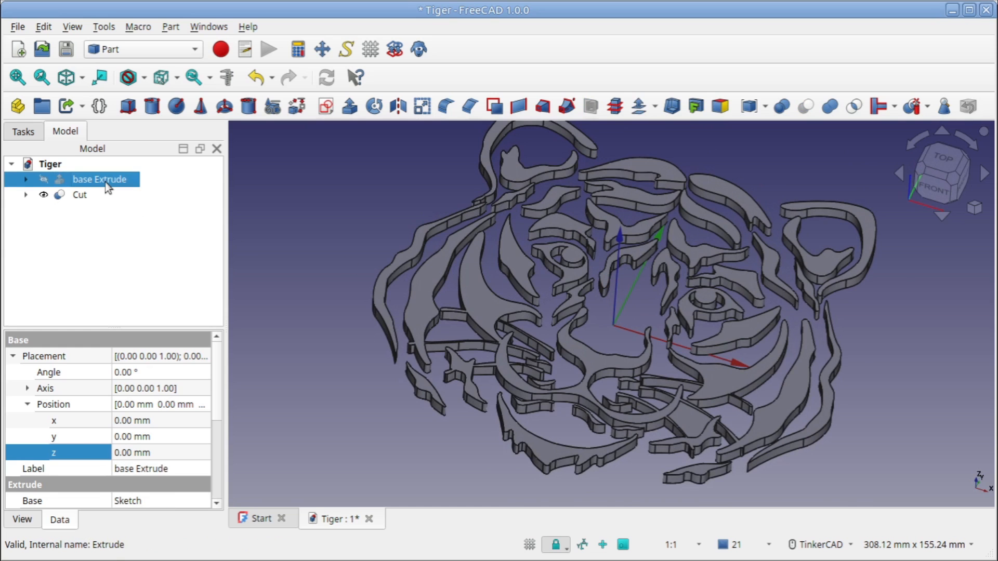
pyautogui.press('space')
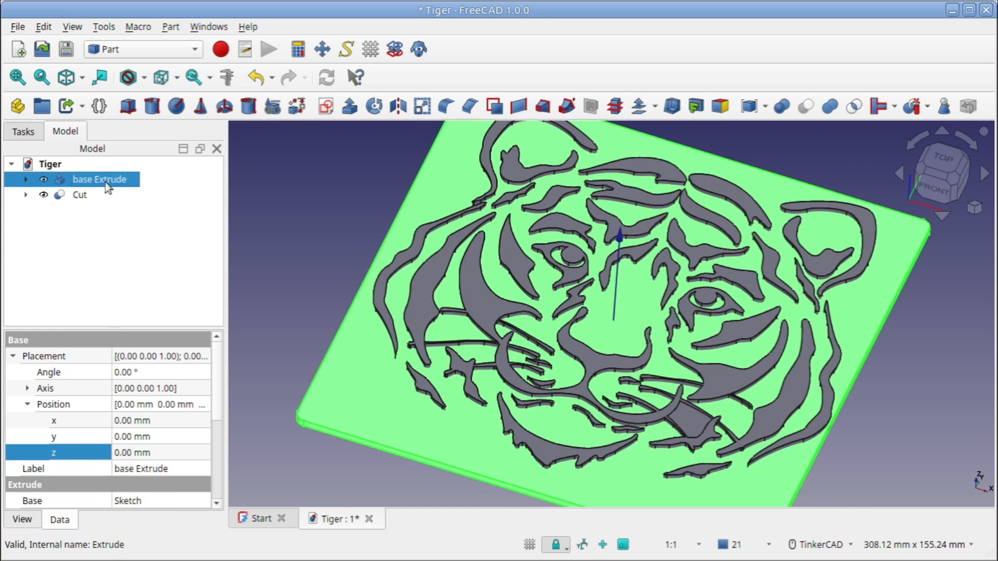
pyautogui.click(344, 227)
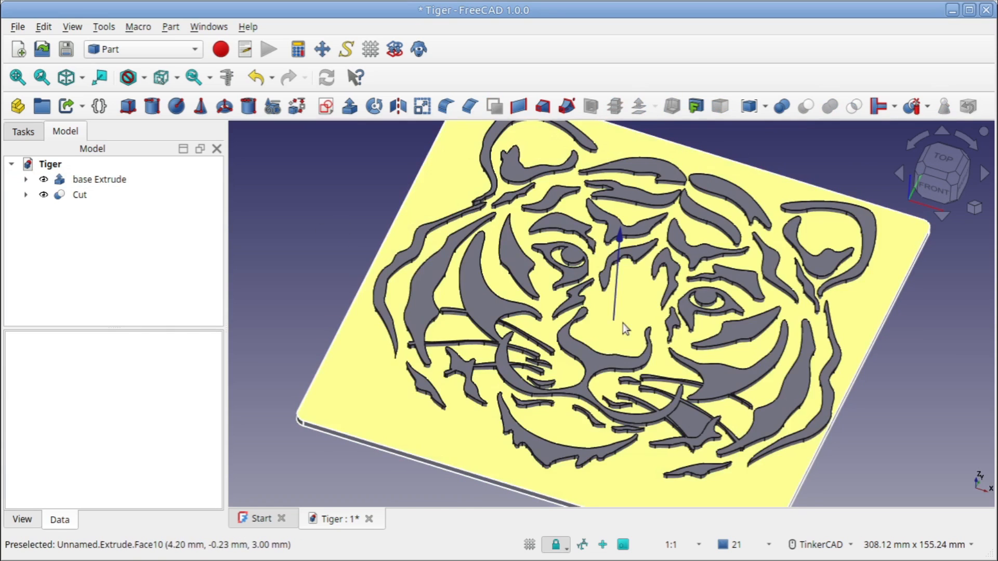
pyautogui.moveTo(623, 323)
pyautogui.mouseDown(button='right')
pyautogui.moveTo(650, 263)
pyautogui.moveTo(631, 270)
pyautogui.moveTo(606, 350)
pyautogui.moveTo(650, 329)
pyautogui.moveTo(632, 337)
pyautogui.mouseUp(button='right')
pyautogui.scroll(-2, 632, 337)
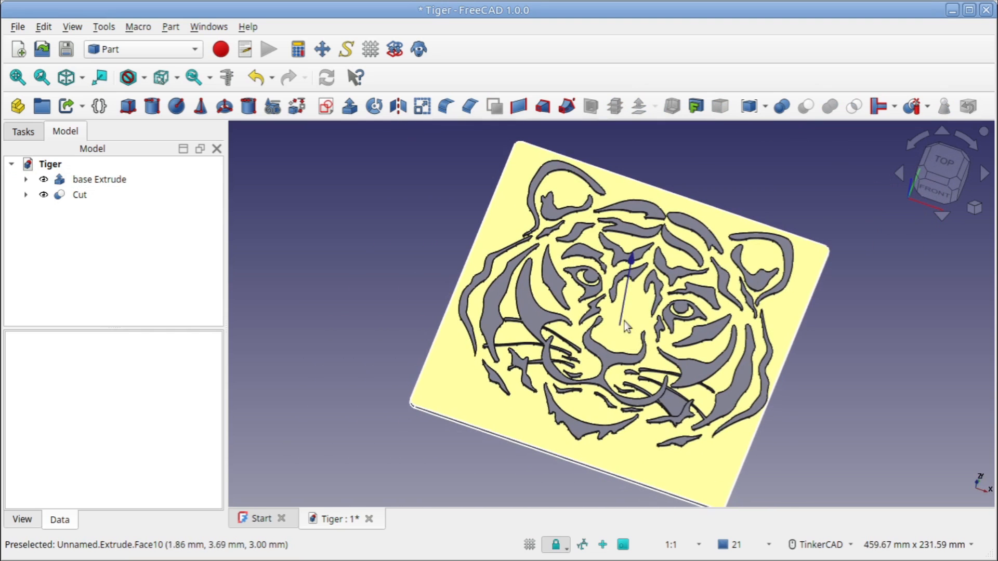
pyautogui.moveTo(634, 316); pyautogui.dragTo(635, 299, button='middle')
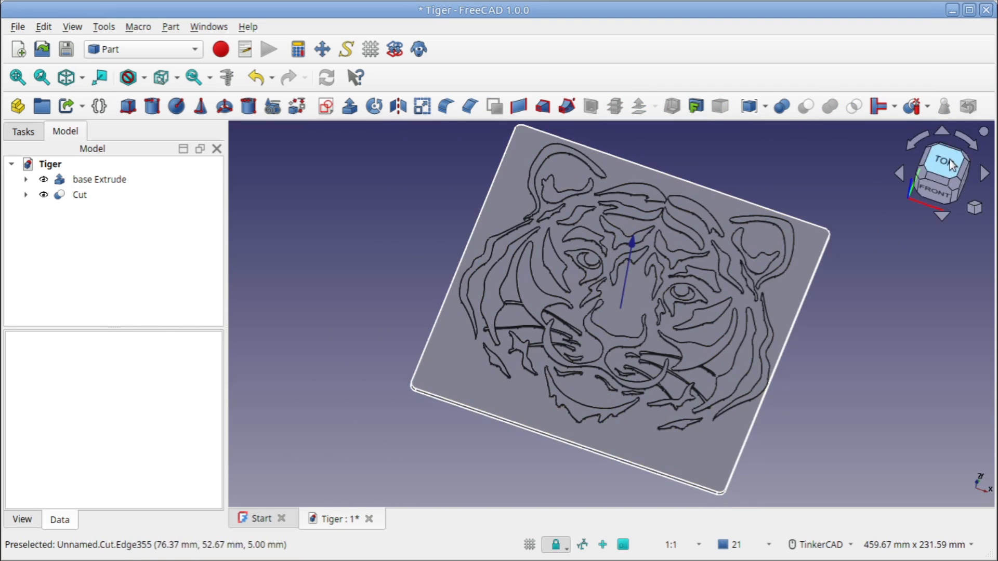
pyautogui.click(949, 162)
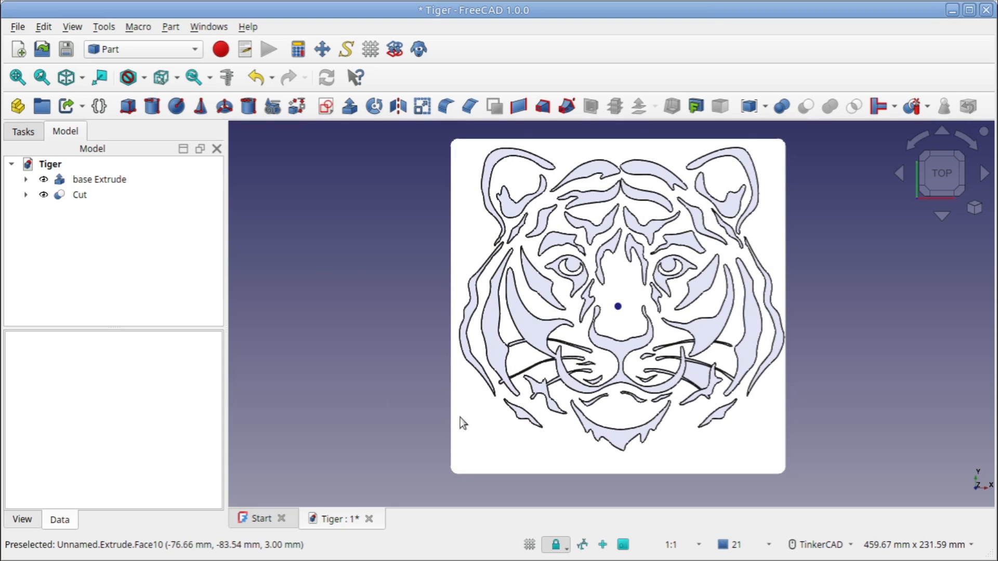
# In the Draft workbench, create a 10 mm high ShapeString reading "Tiger" at Z 3 mm, using the DejaVuSans-Bold.ttf font
pyautogui.click(196, 51)
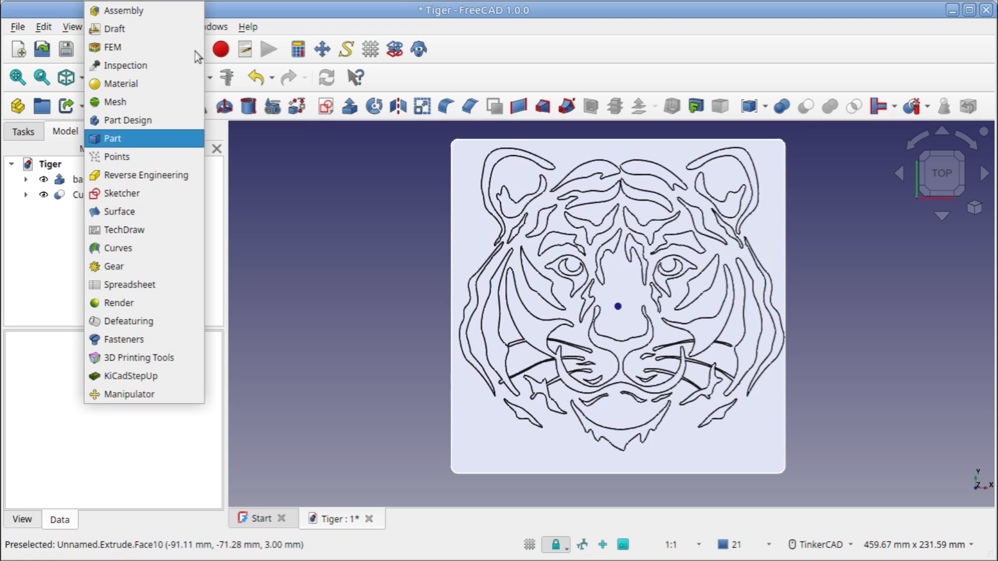
pyautogui.click(139, 35)
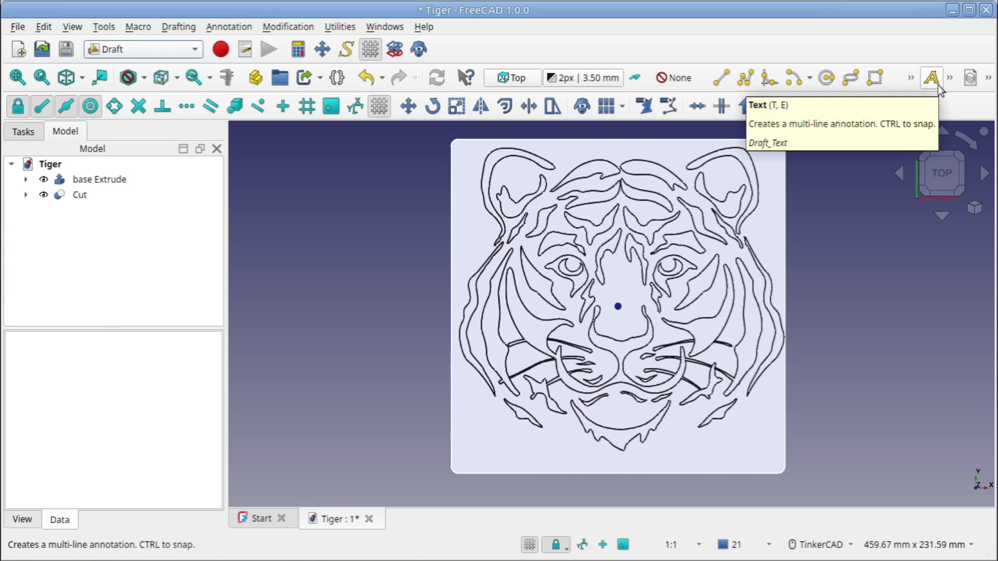
pyautogui.click(911, 78)
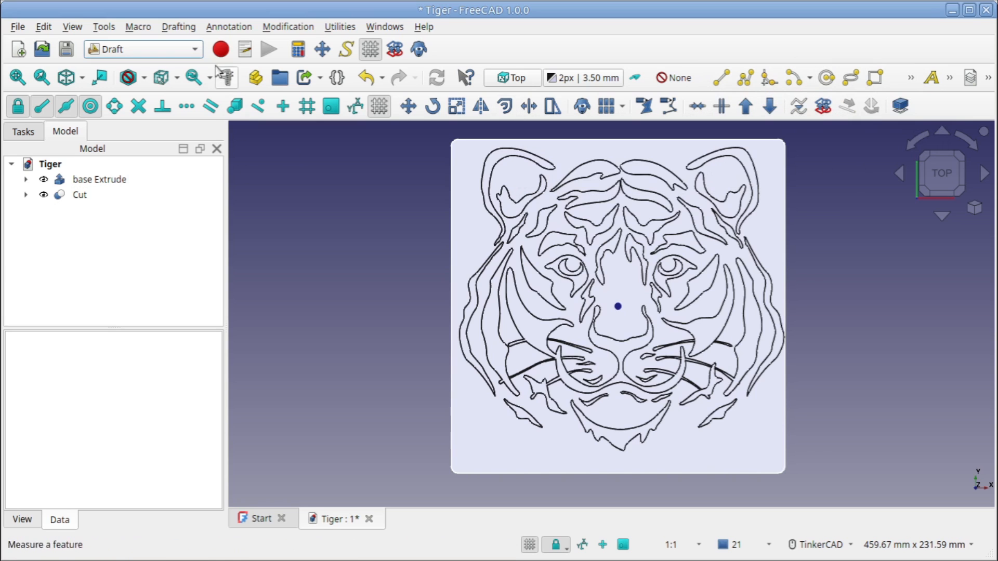
pyautogui.click(192, 29)
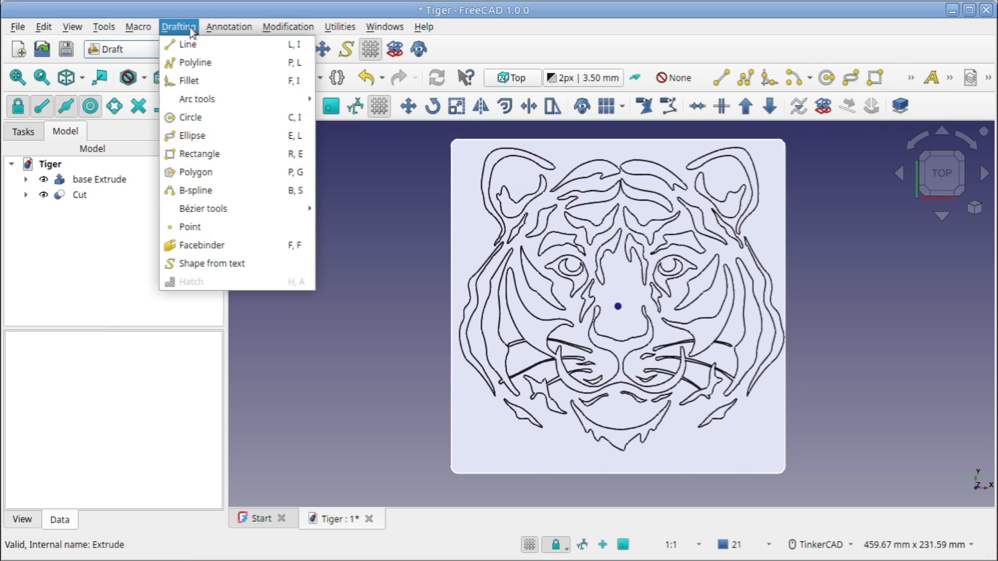
pyautogui.click(213, 264)
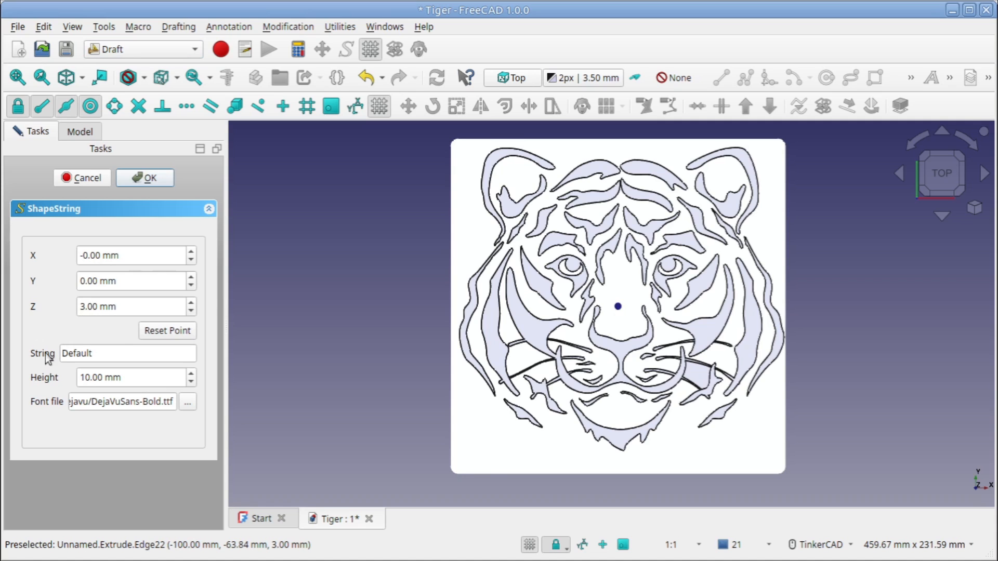
pyautogui.doubleClick(107, 357)
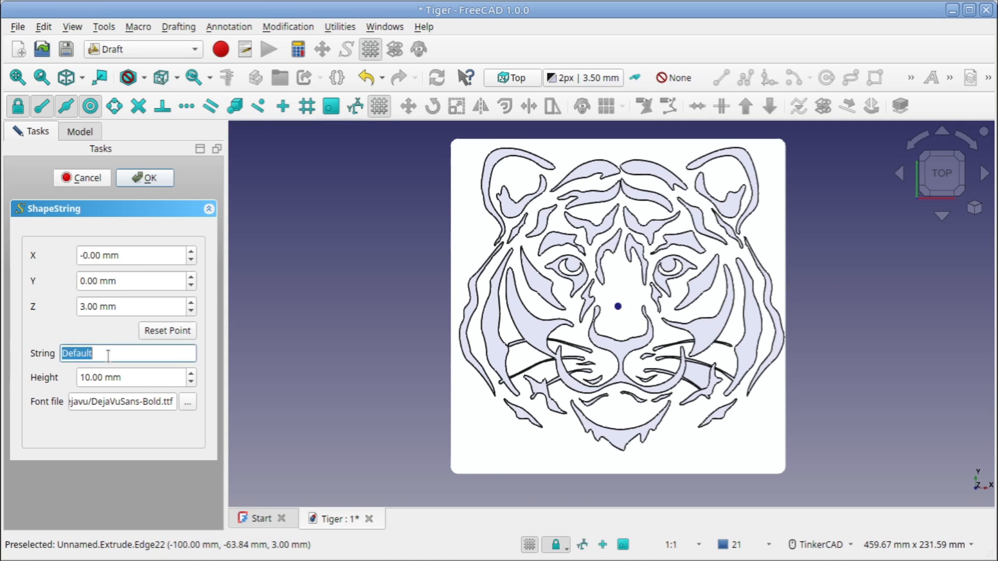
pyautogui.write('Tiger')
pyautogui.click(186, 405)
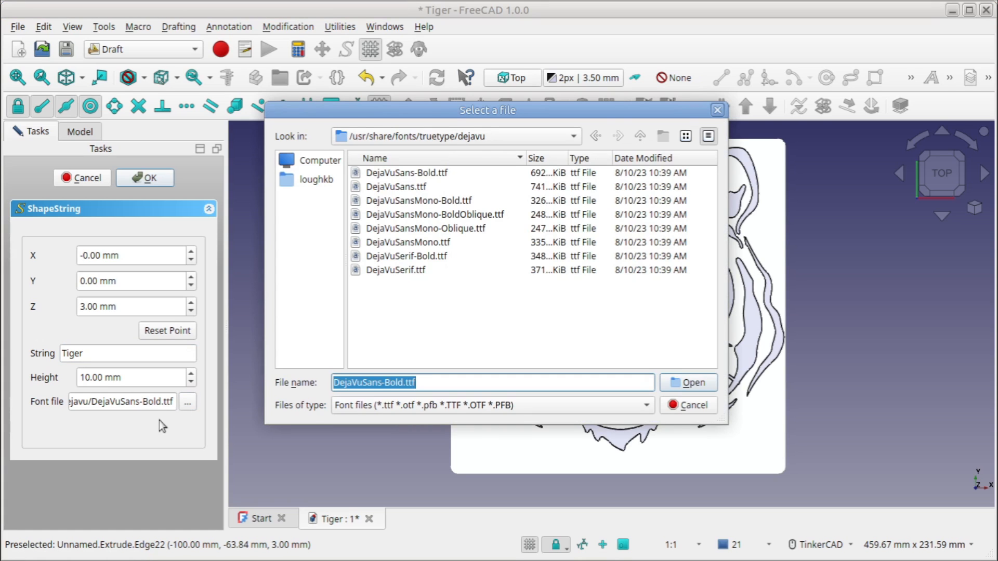
pyautogui.moveTo(403, 114); pyautogui.dragTo(313, 125)
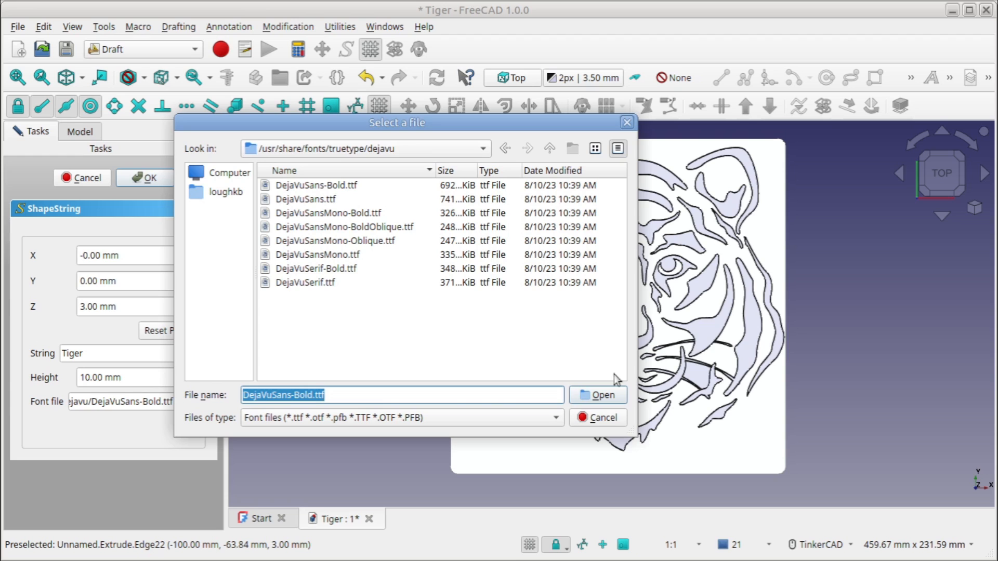
pyautogui.click(597, 396)
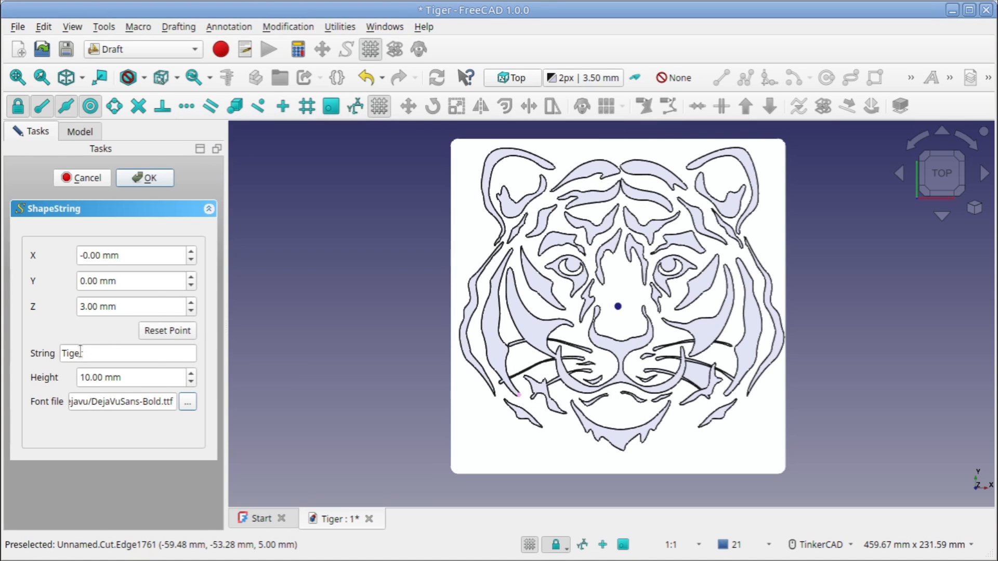
pyautogui.click(145, 177)
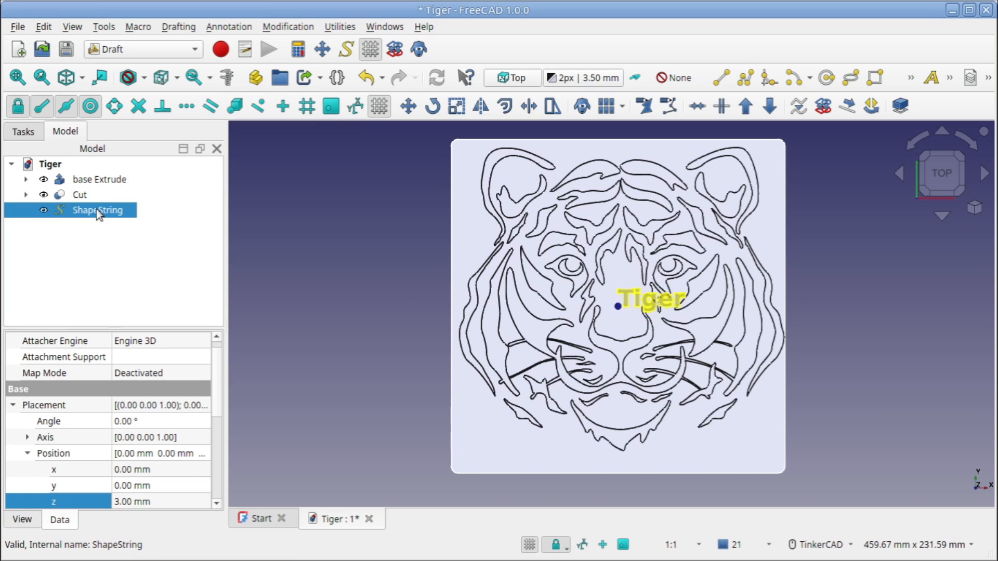
# Reposition the Tiger text near the base's lower-left corner, at X -92 mm and Y -93 mm
pyautogui.click(13, 405)
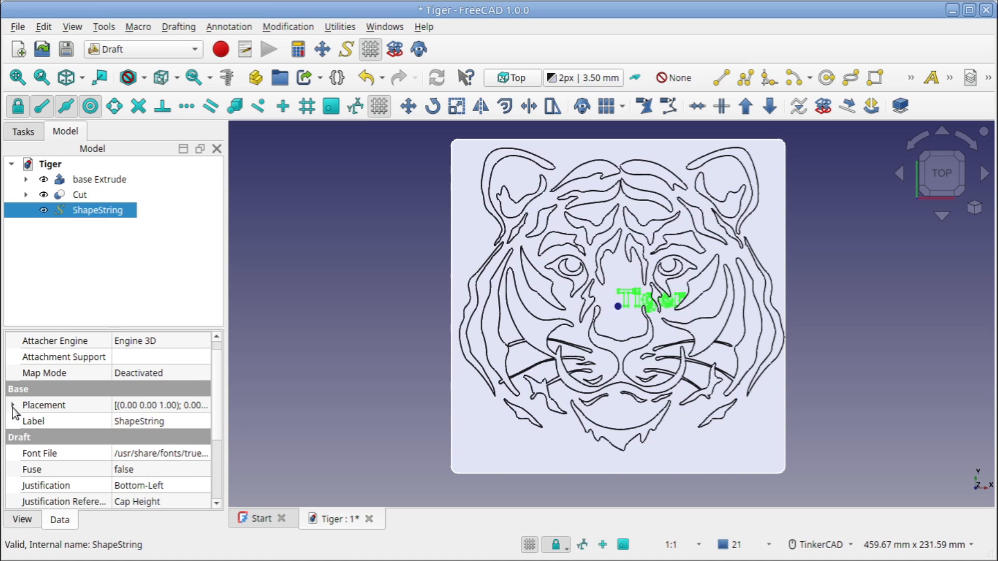
pyautogui.click(13, 405)
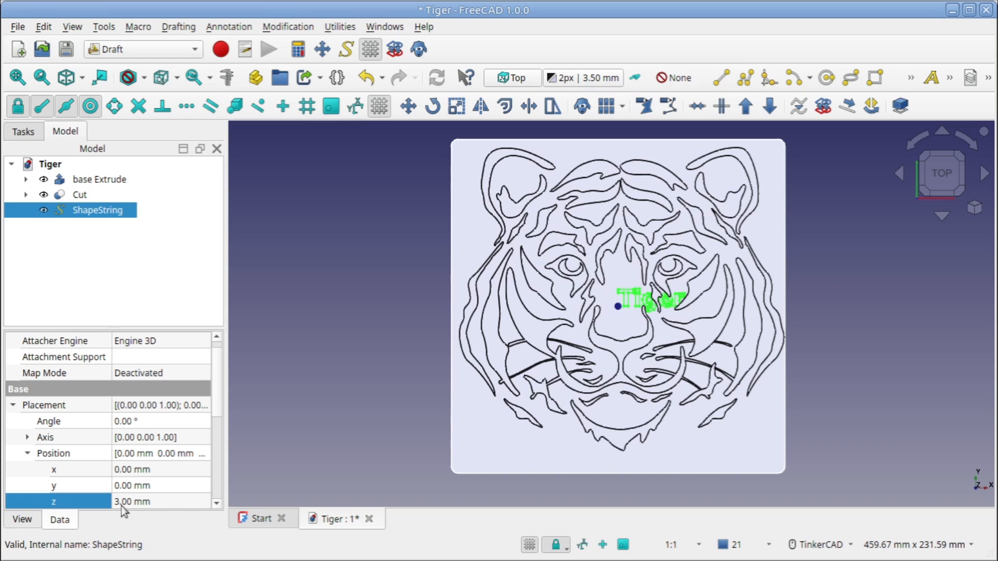
pyautogui.click(171, 485)
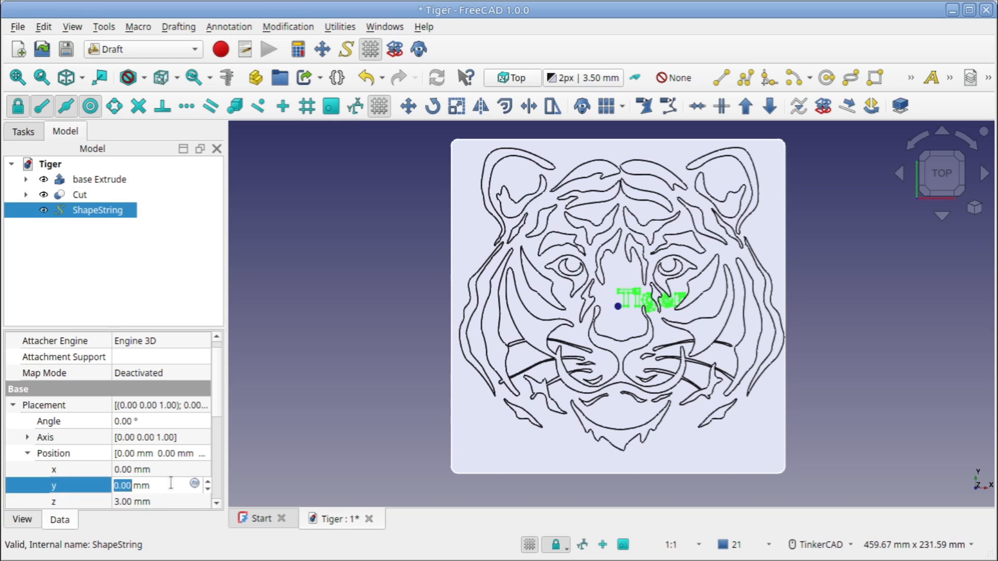
pyautogui.scroll(-20, 171, 484)
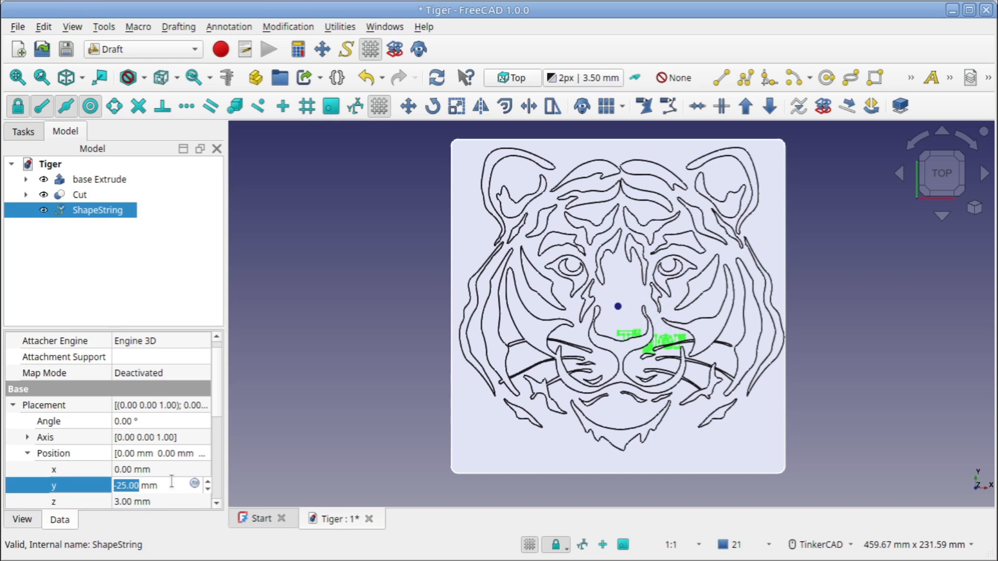
pyautogui.scroll(-20, 171, 482)
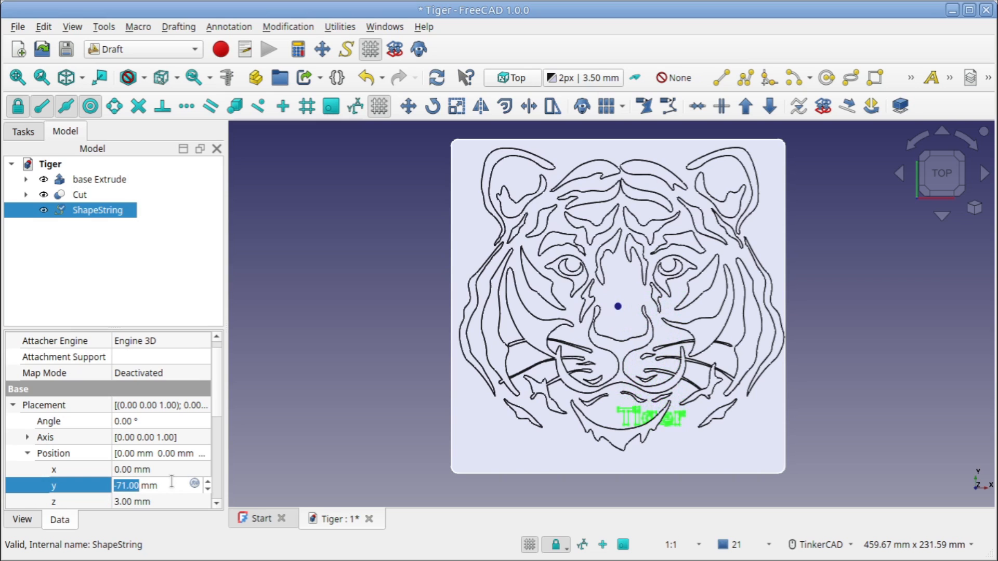
pyautogui.scroll(-16, 172, 481)
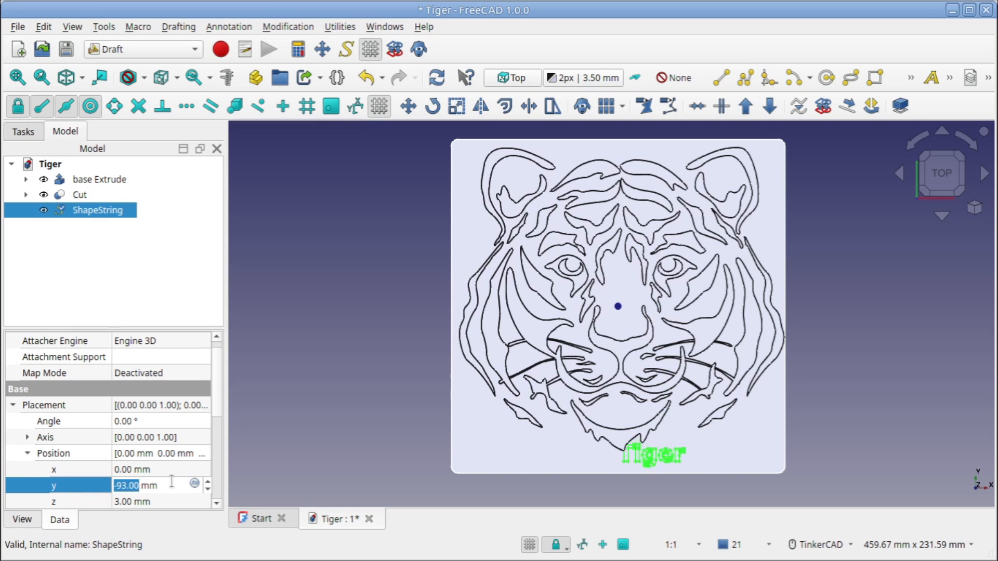
pyautogui.click(165, 469)
pyautogui.scroll(-15, 162, 468)
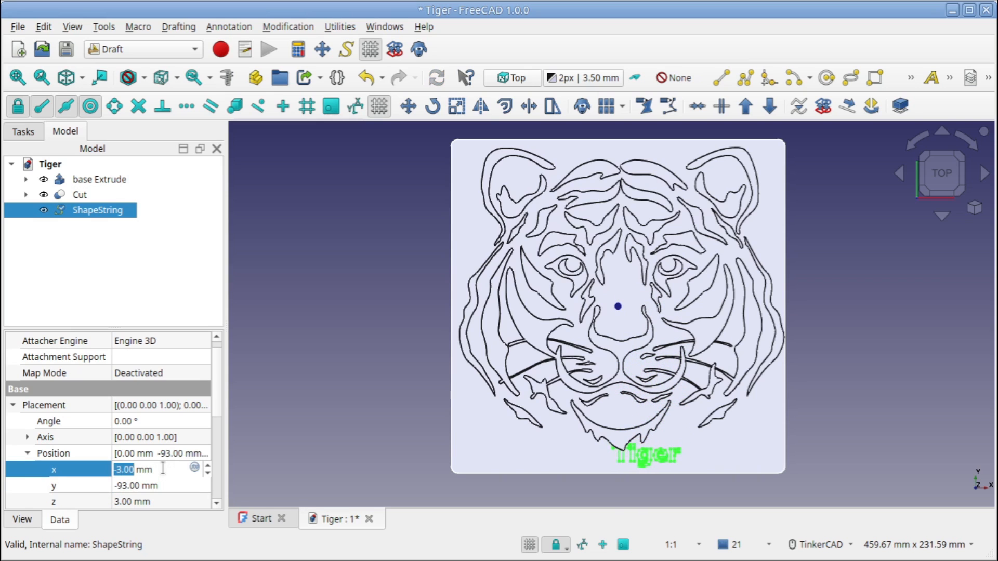
pyautogui.scroll(-20, 163, 469)
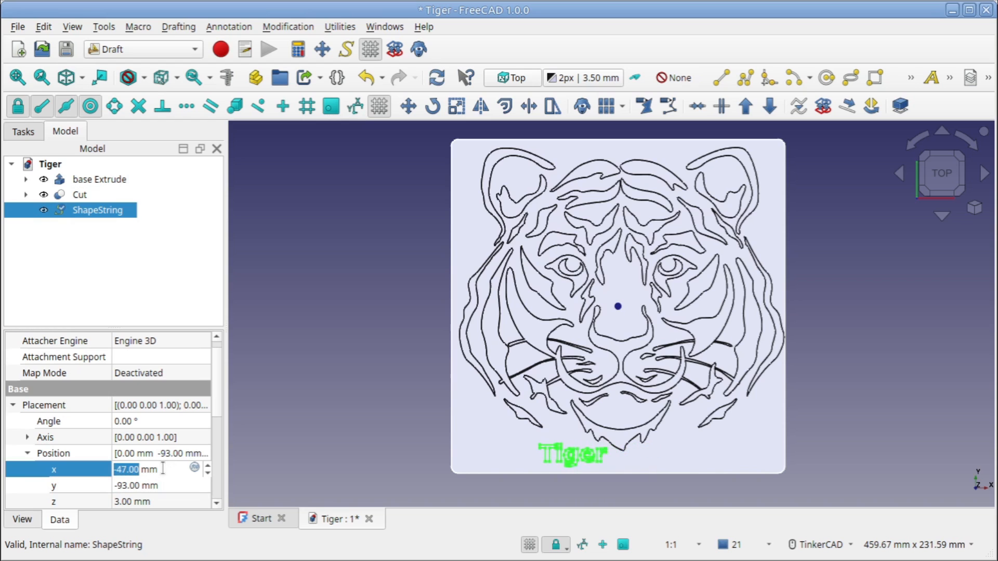
pyautogui.scroll(-20, 163, 469)
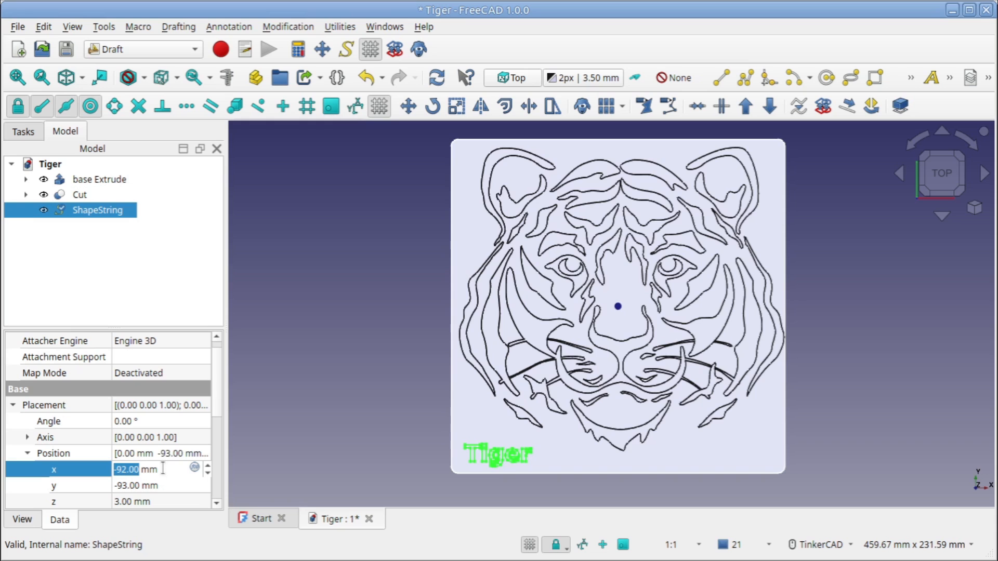
pyautogui.press('Return')
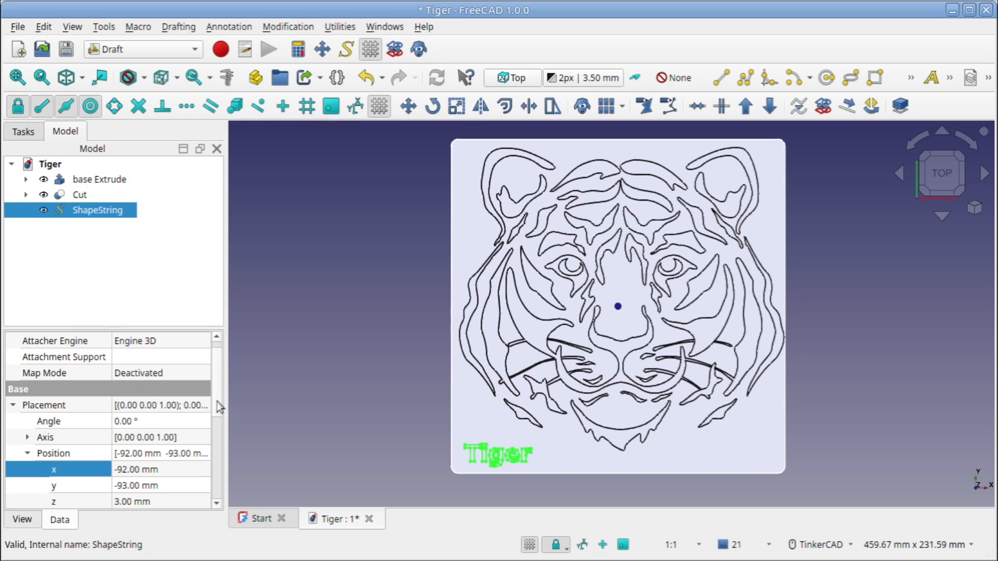
# Set the Tiger text's size to 15 mm
pyautogui.scroll(-4, 214, 436)
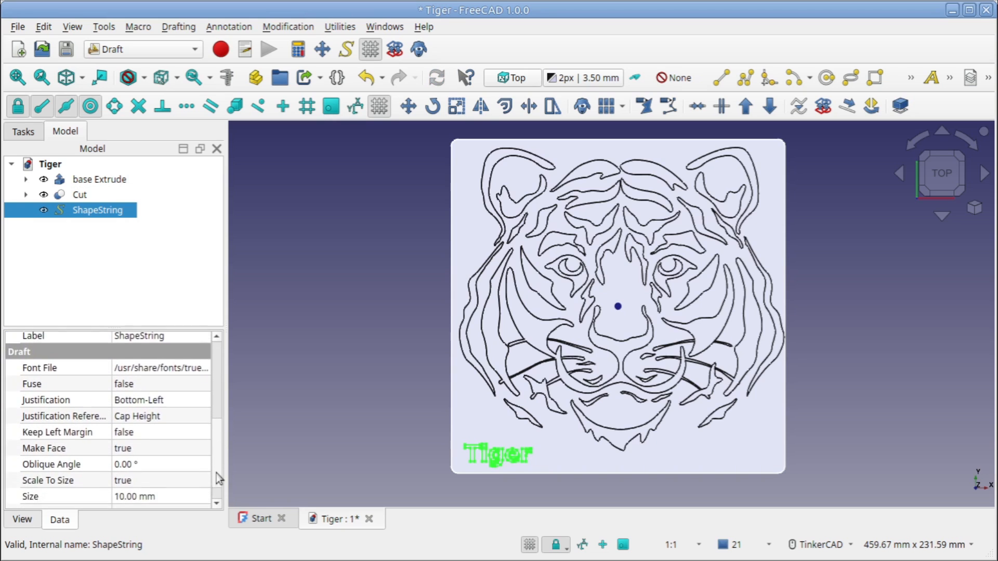
pyautogui.scroll(1, 214, 474)
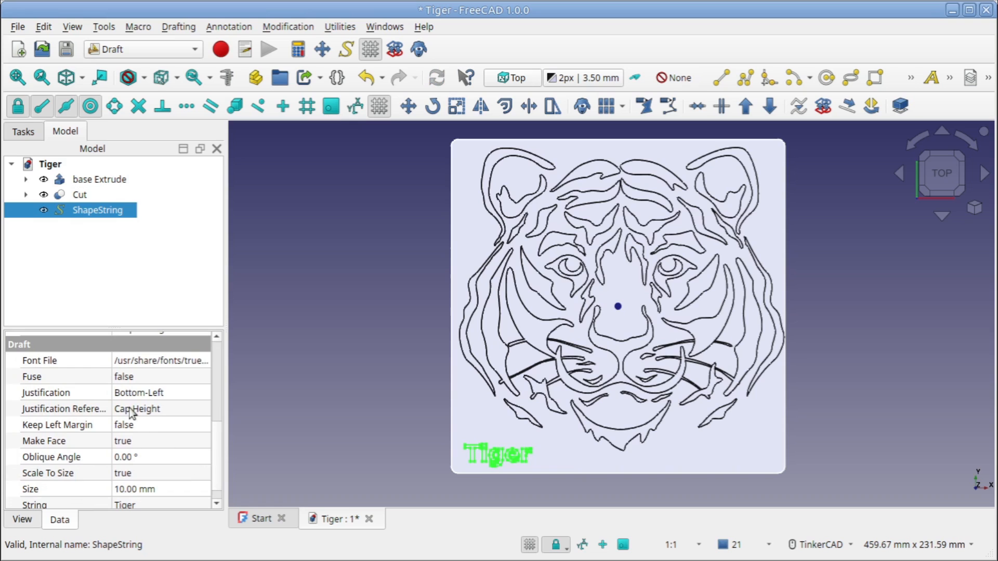
pyautogui.click(121, 491)
pyautogui.click(120, 489)
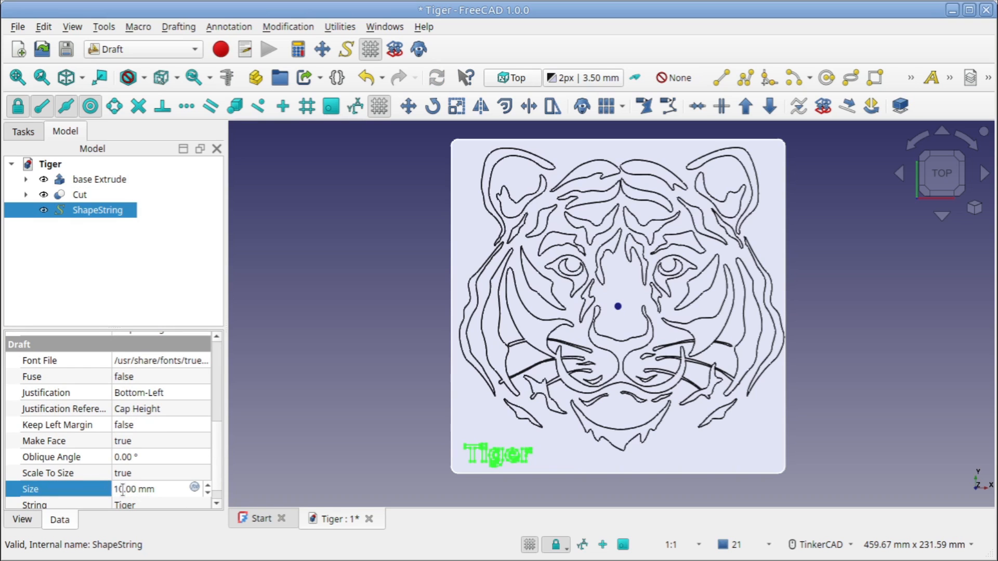
pyautogui.press('Delete')
pyautogui.write('5')
pyautogui.press('Tab')
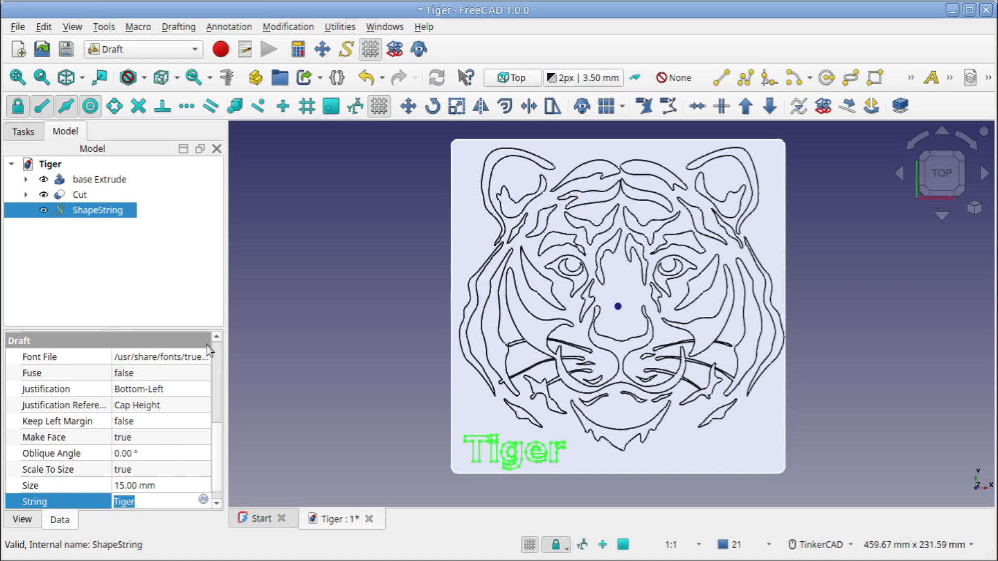
pyautogui.click(307, 281)
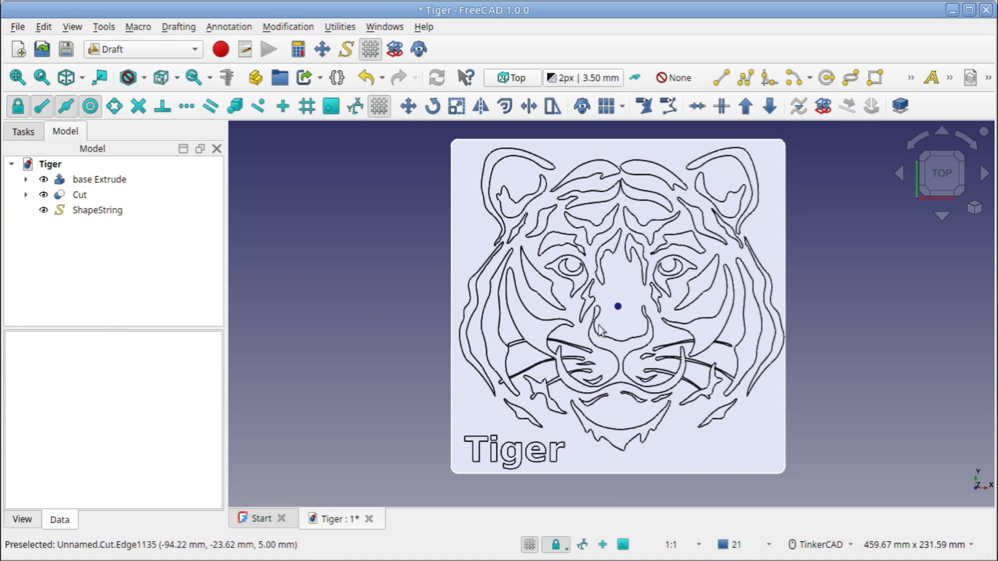
# Turn off the Draft grid and extrude the Tiger ShapeString 2 mm along its normal in the Part workbench
pyautogui.moveTo(614, 281)
pyautogui.mouseDown(button='right')
pyautogui.moveTo(652, 218)
pyautogui.moveTo(646, 208)
pyautogui.moveTo(620, 297)
pyautogui.mouseUp(button='right')
pyautogui.click(87, 213)
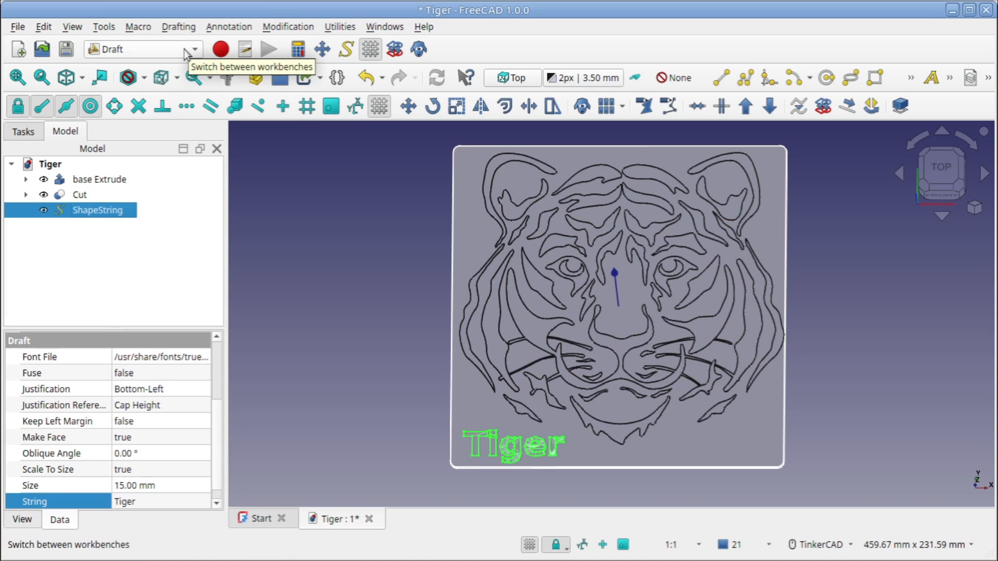
pyautogui.click(380, 108)
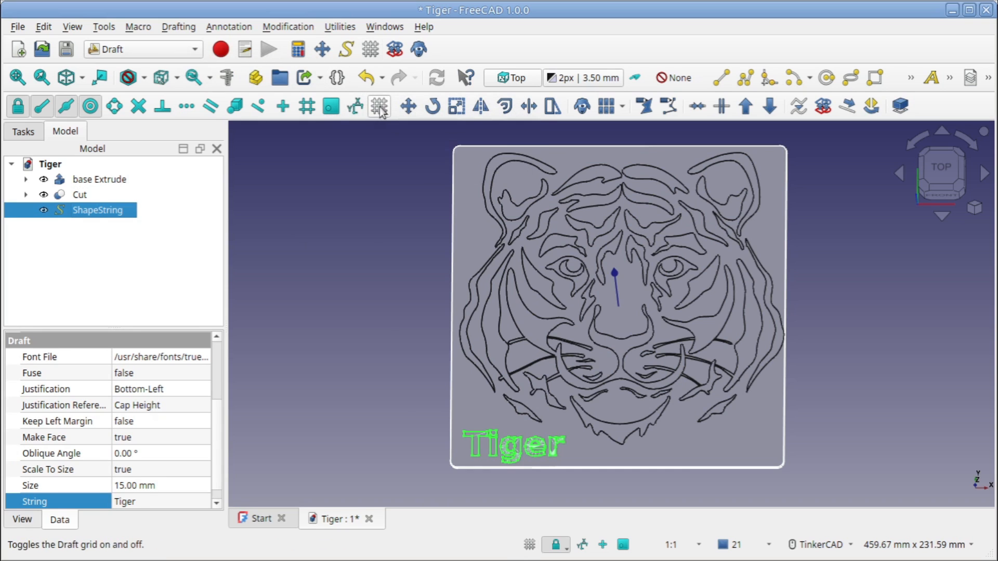
pyautogui.click(158, 49)
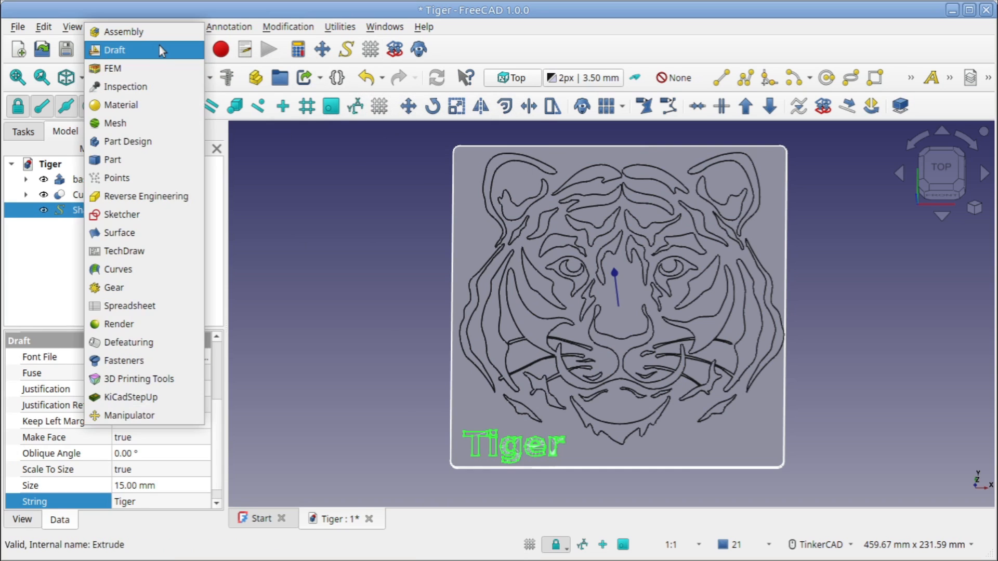
pyautogui.click(123, 161)
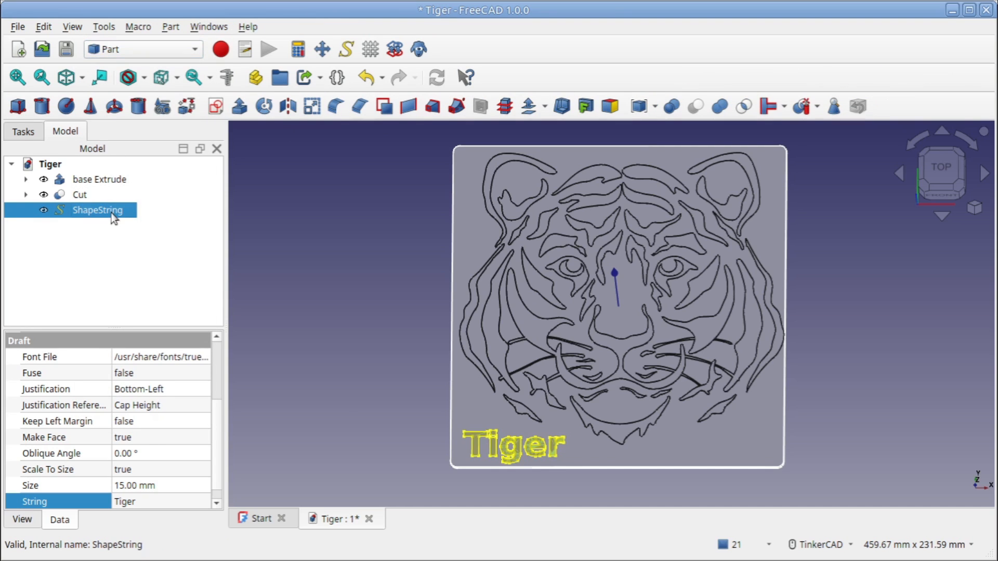
pyautogui.click(239, 107)
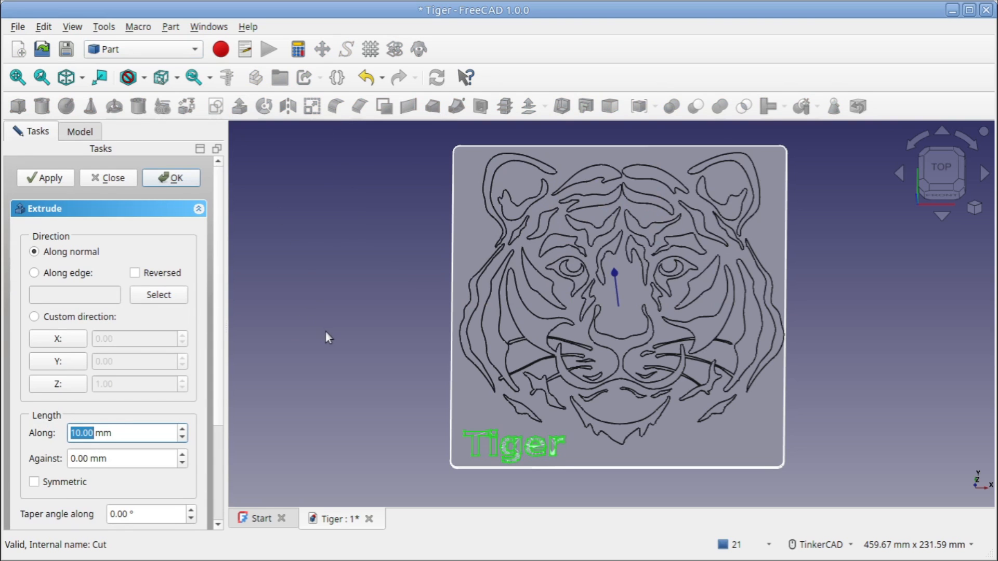
pyautogui.write('2')
pyautogui.click(175, 179)
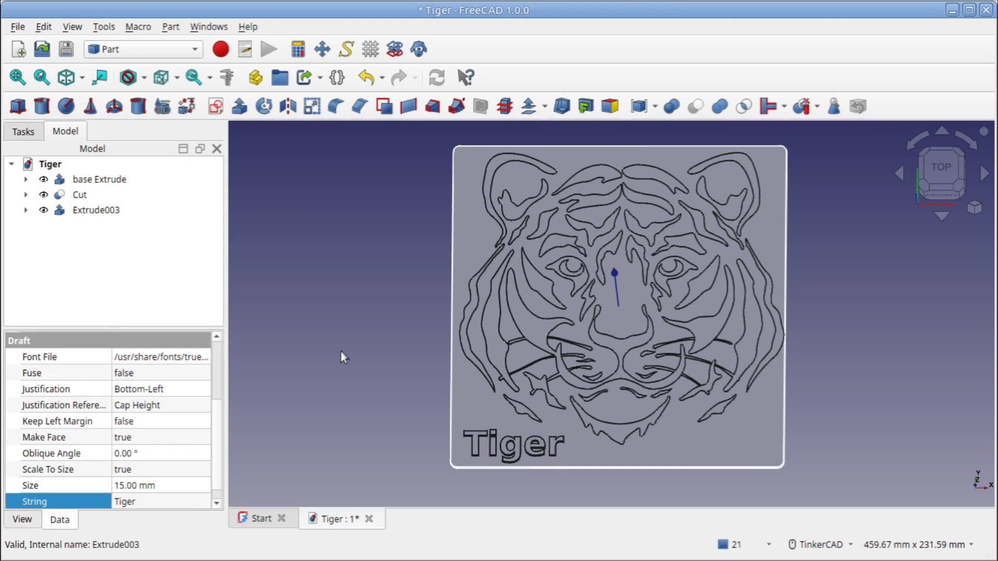
pyautogui.moveTo(507, 396)
pyautogui.mouseDown(button='right')
pyautogui.moveTo(543, 301)
pyautogui.moveTo(735, 351)
pyautogui.moveTo(549, 353)
pyautogui.moveTo(501, 397)
pyautogui.moveTo(477, 392)
pyautogui.moveTo(506, 399)
pyautogui.mouseUp(button='right')
pyautogui.moveTo(665, 265)
pyautogui.mouseDown(button='right')
pyautogui.moveTo(644, 289)
pyautogui.moveTo(650, 229)
pyautogui.moveTo(671, 243)
pyautogui.moveTo(643, 233)
pyautogui.mouseUp(button='right')
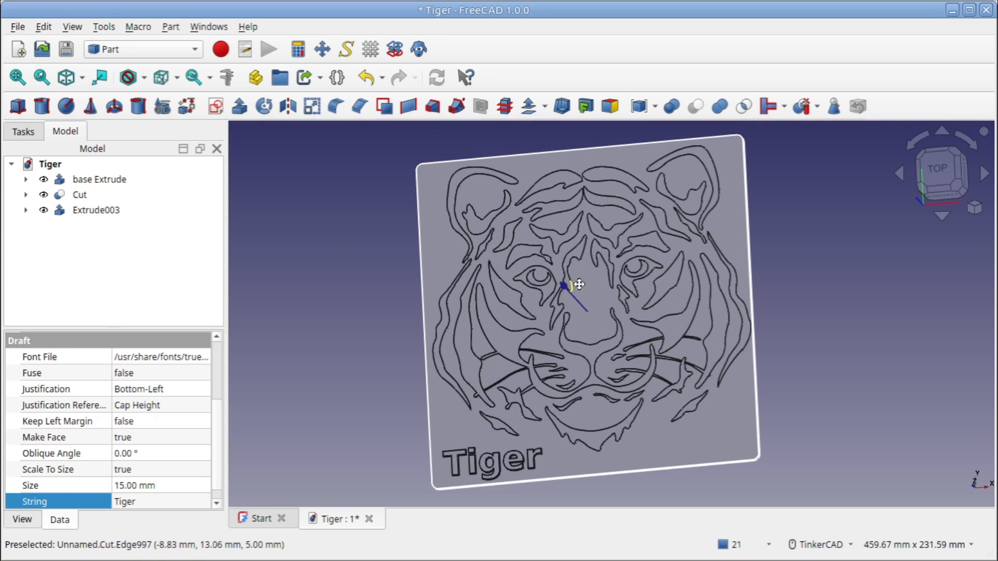
pyautogui.moveTo(577, 283); pyautogui.dragTo(570, 280, button='middle')
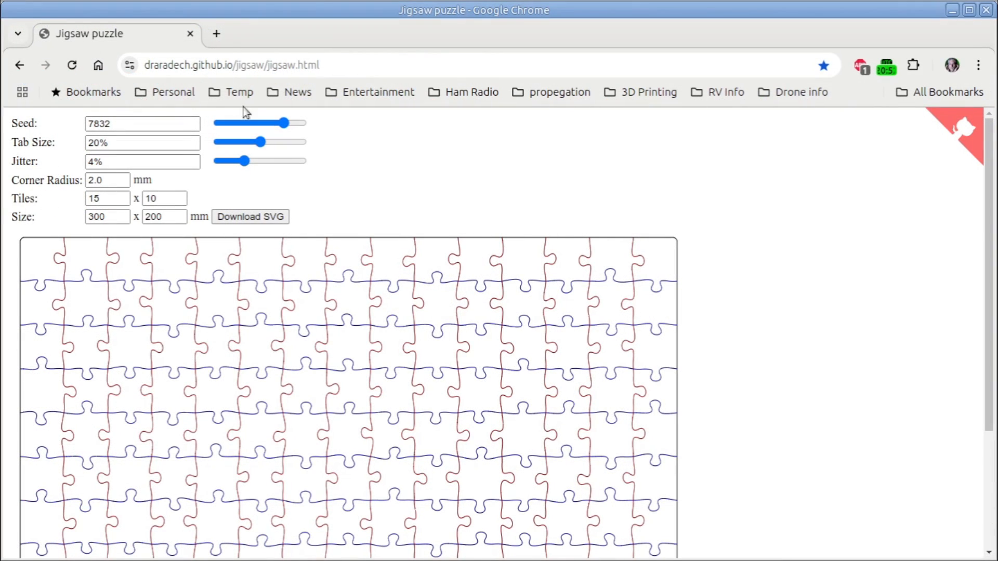
# Set the jigsaw generator's puzzle size to 205 x 205 mm
pyautogui.click(190, 65)
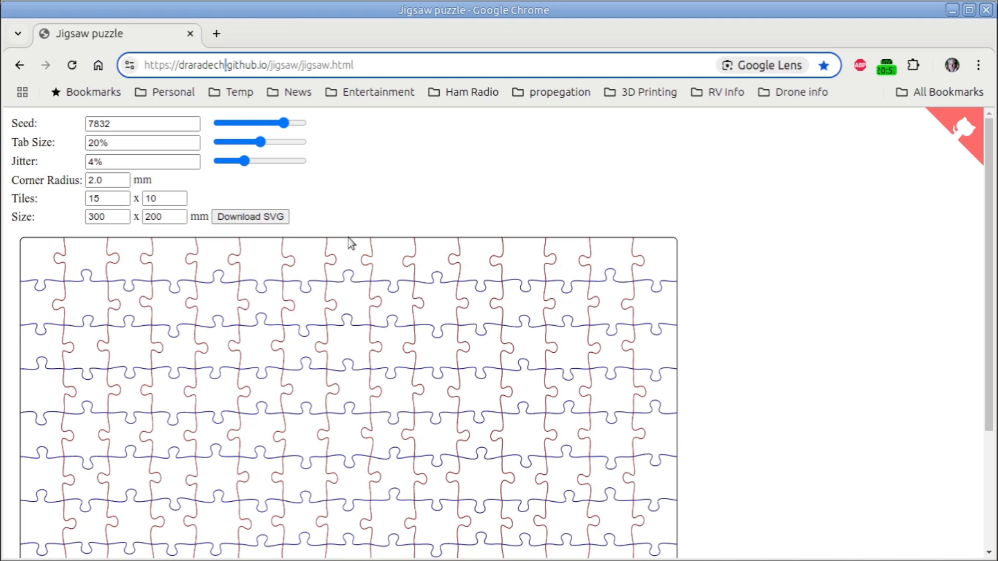
pyautogui.doubleClick(110, 218)
pyautogui.write('20')
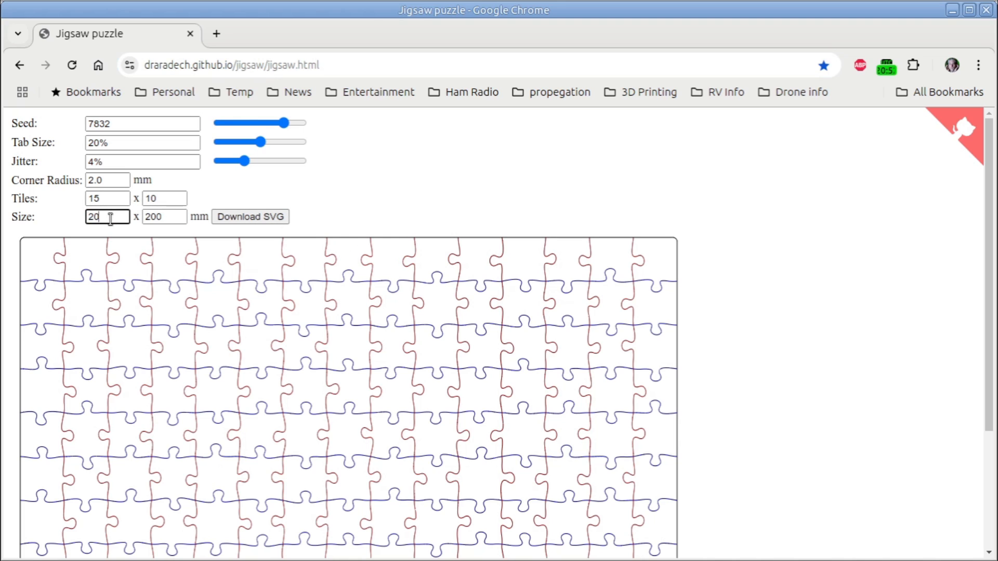
pyautogui.write('5')
pyautogui.click(163, 218)
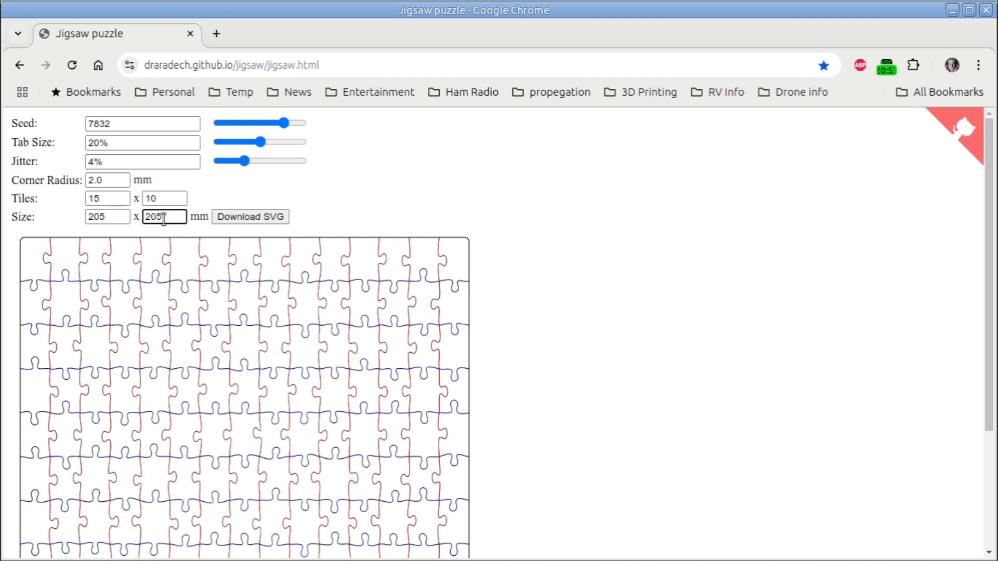
pyautogui.click(200, 182)
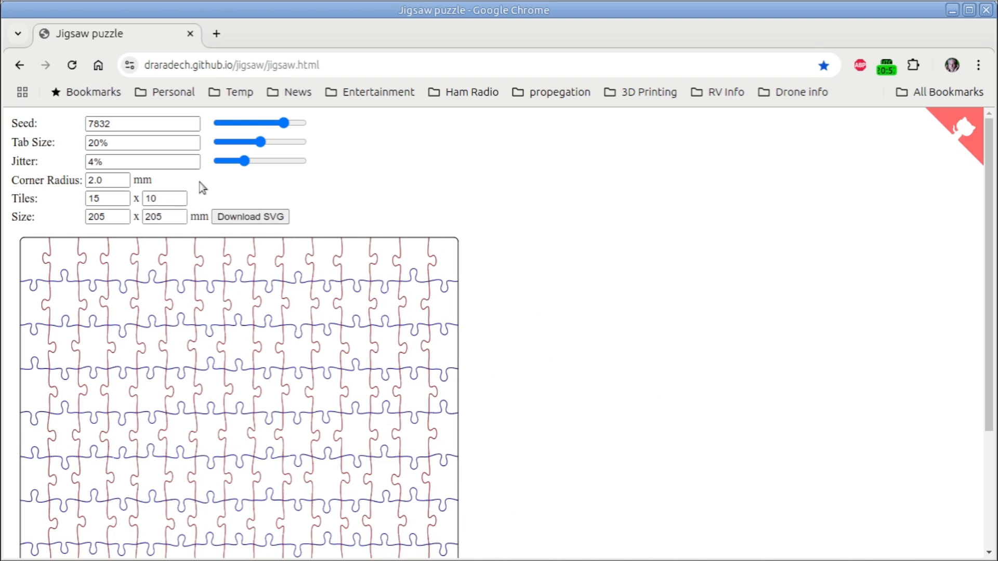
# Set the jigsaw to 4 x 4 tiles and look over the whole resulting pattern
pyautogui.doubleClick(104, 198)
pyautogui.write('4')
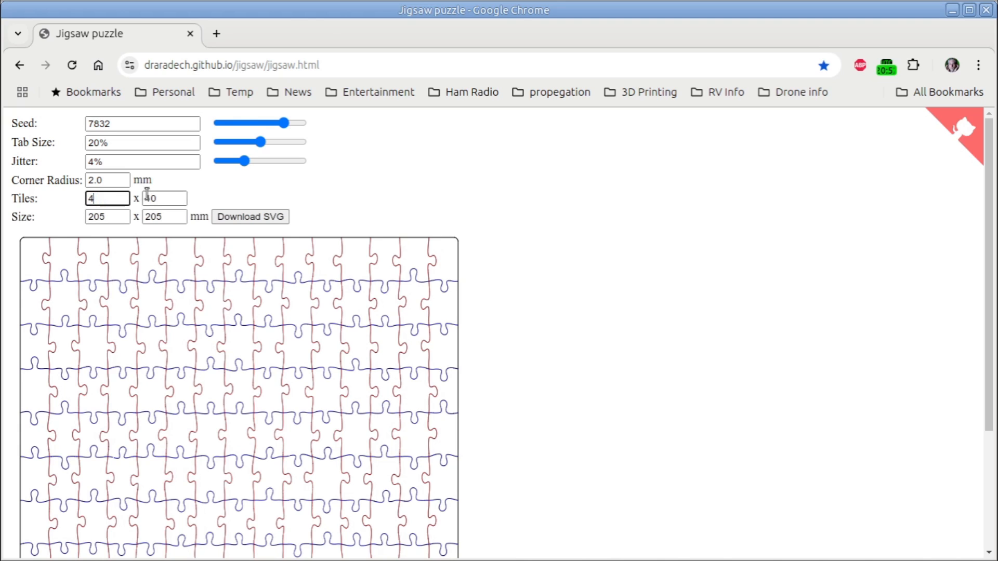
pyautogui.doubleClick(156, 198)
pyautogui.write('4')
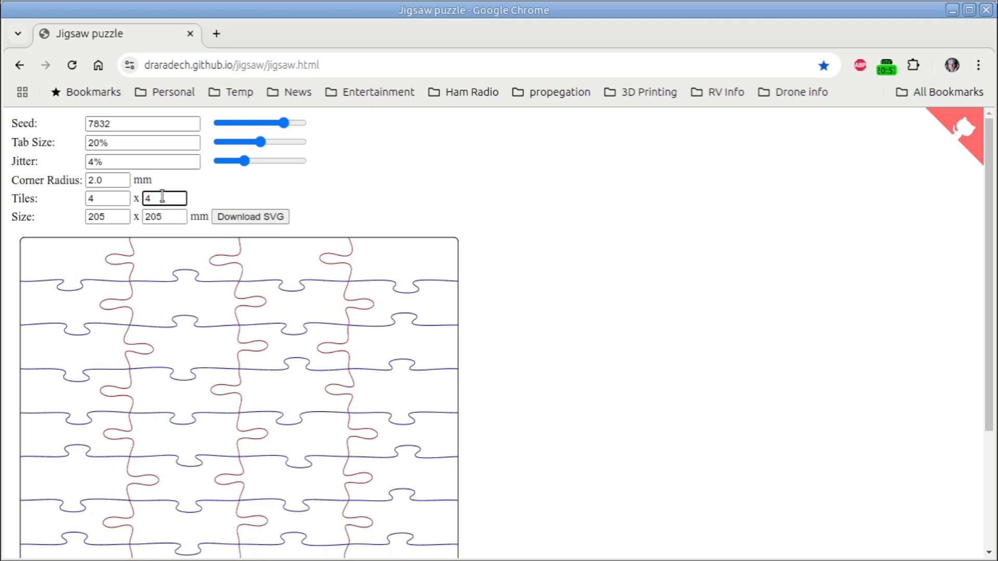
pyautogui.press('Tab')
pyautogui.scroll(-3, 569, 270)
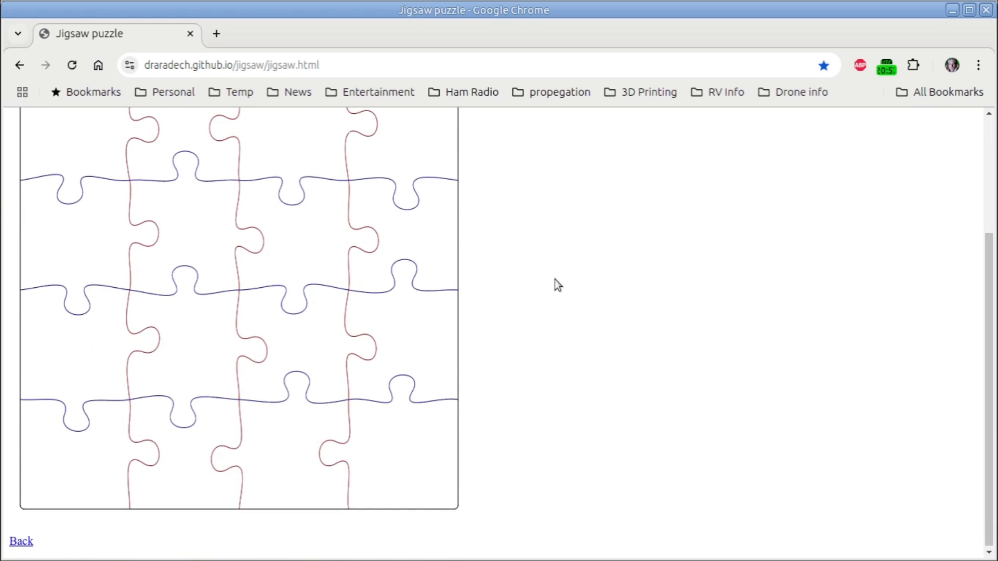
pyautogui.scroll(3, 554, 279)
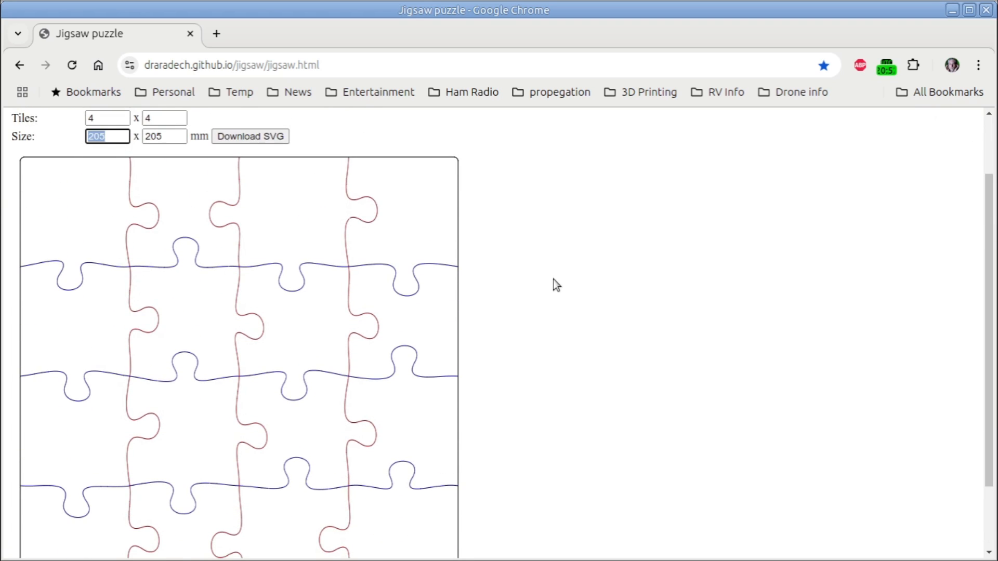
pyautogui.scroll(3, 554, 279)
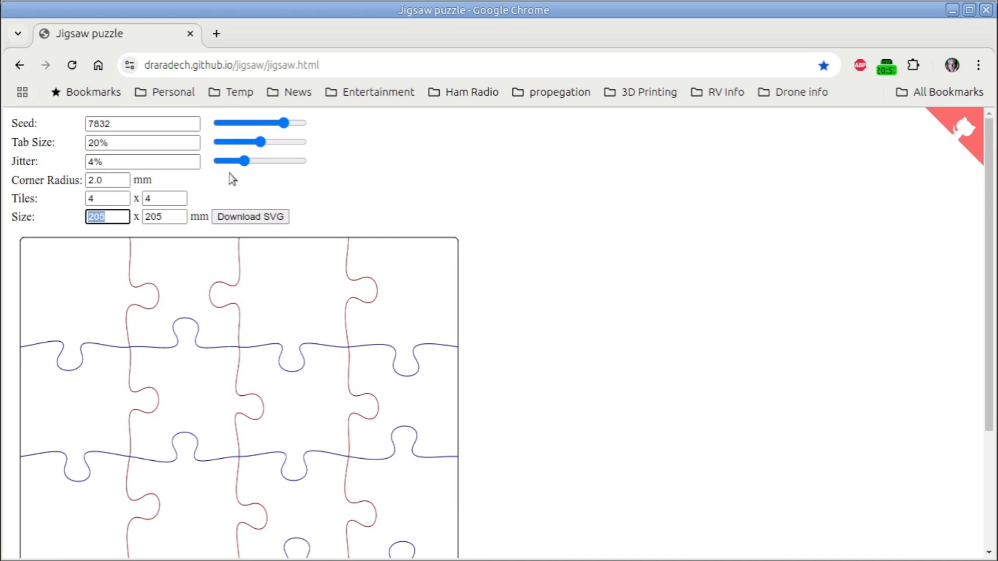
# Try a jitter of 7.8% on the jigsaw pattern and inspect the piece shapes
pyautogui.moveTo(244, 161); pyautogui.dragTo(269, 163)
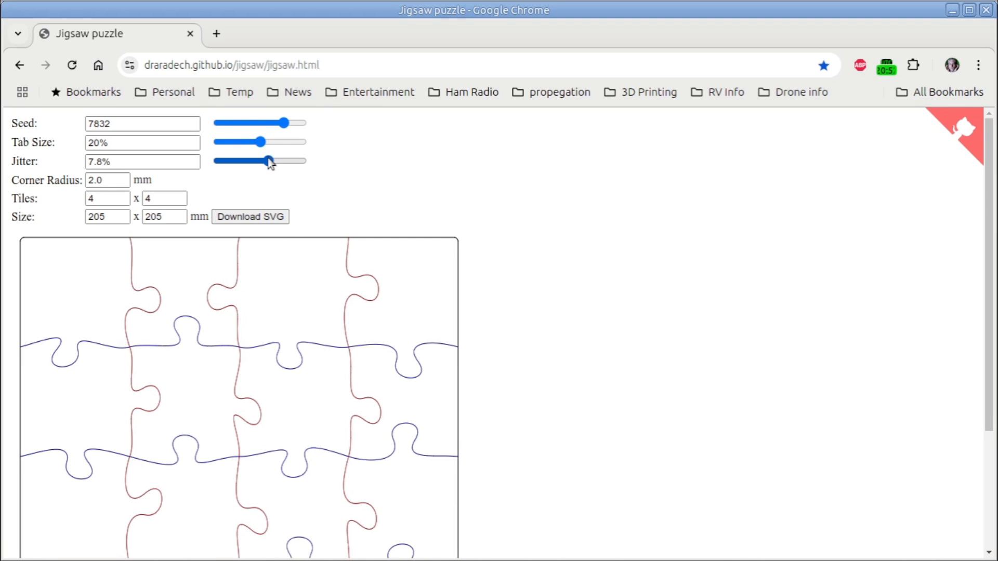
pyautogui.scroll(-4, 500, 389)
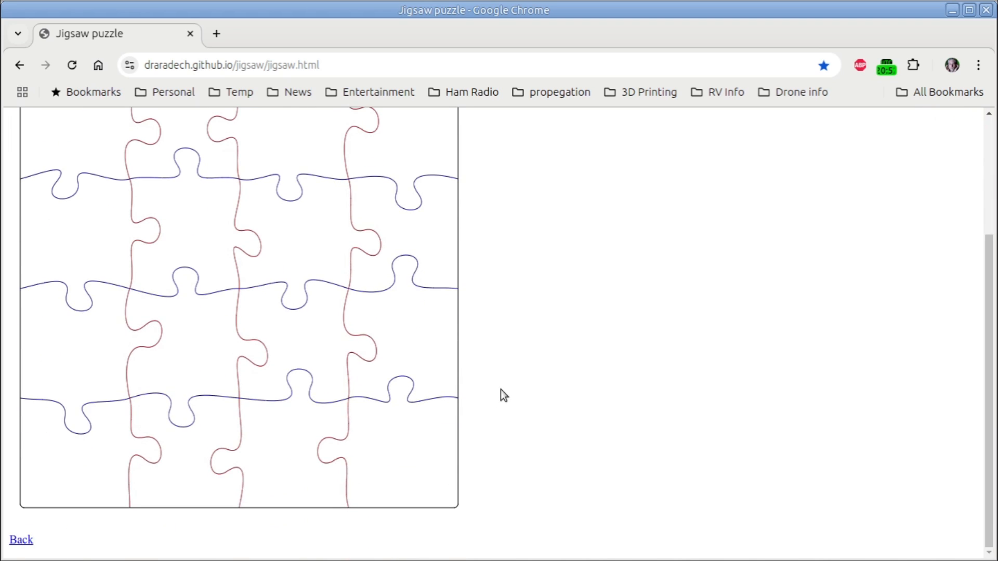
pyautogui.scroll(4, 500, 389)
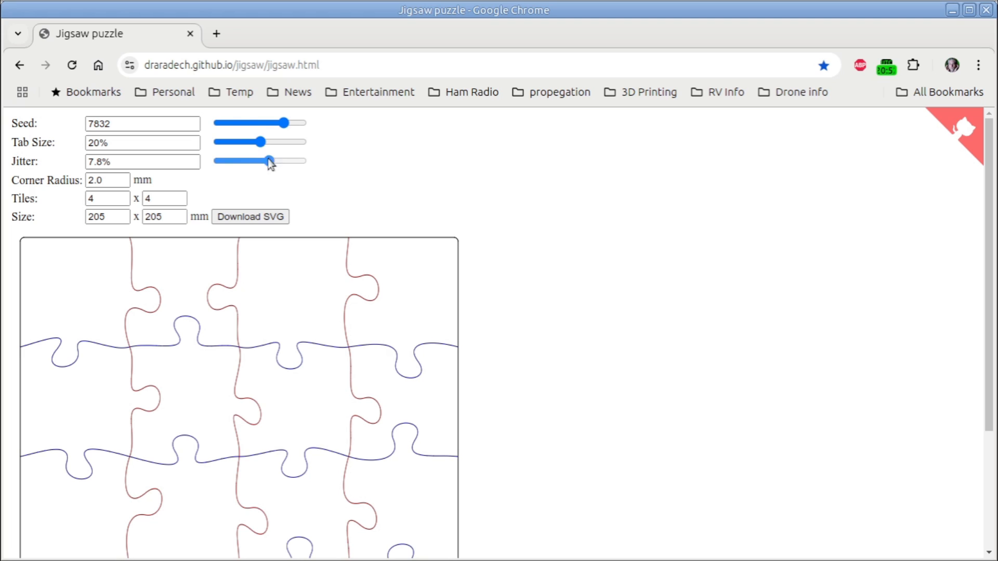
# Set the pattern's seed to 6883, tab size to 19.7% and jitter to 4.2%, and review the piece layout
pyautogui.moveTo(269, 162); pyautogui.dragTo(276, 125)
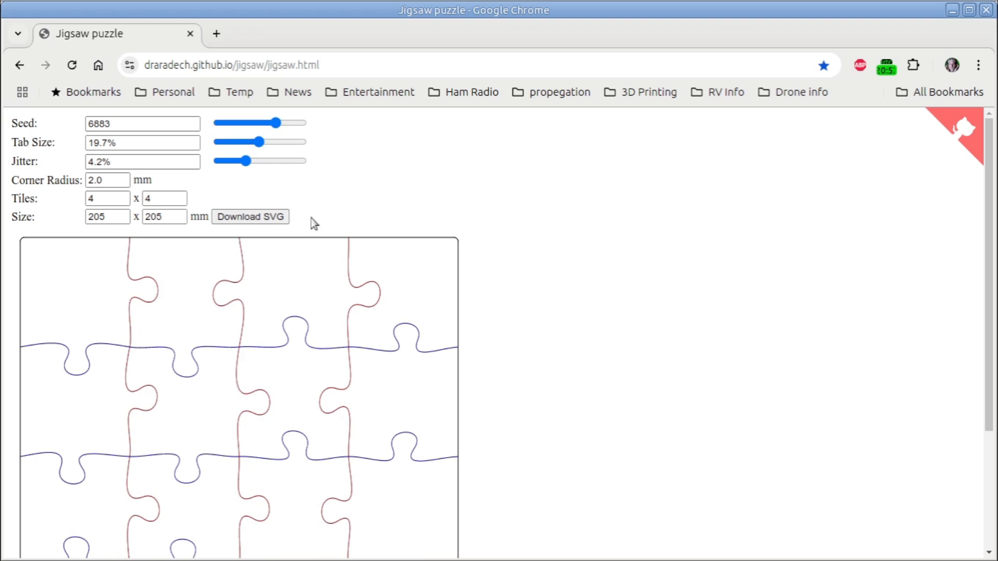
pyautogui.scroll(-3, 502, 289)
pyautogui.scroll(2, 507, 294)
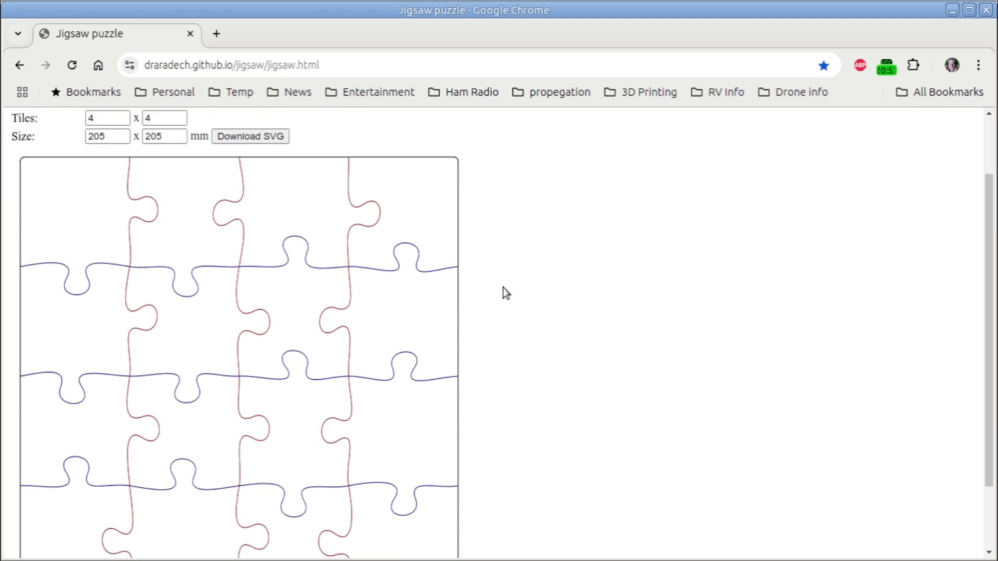
pyautogui.scroll(2, 502, 285)
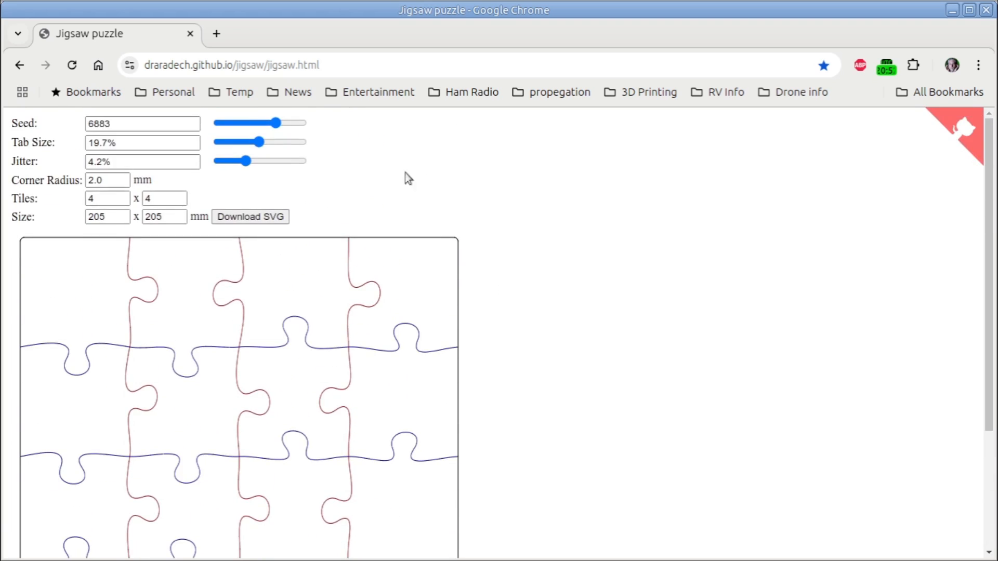
# Set the jigsaw's tab size to 22.7% and download the pattern as an SVG file
pyautogui.moveTo(259, 142); pyautogui.dragTo(275, 143)
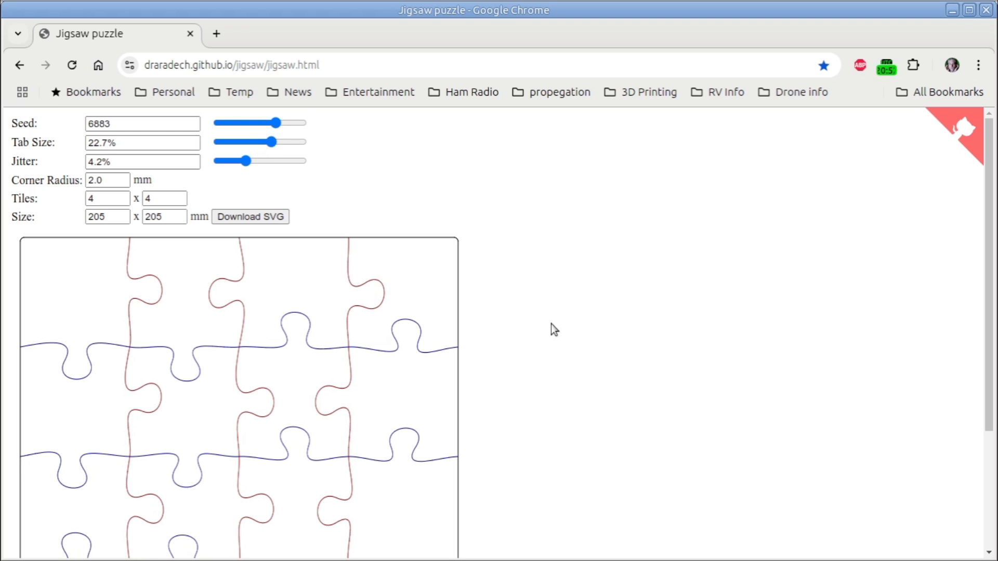
pyautogui.scroll(-4, 548, 322)
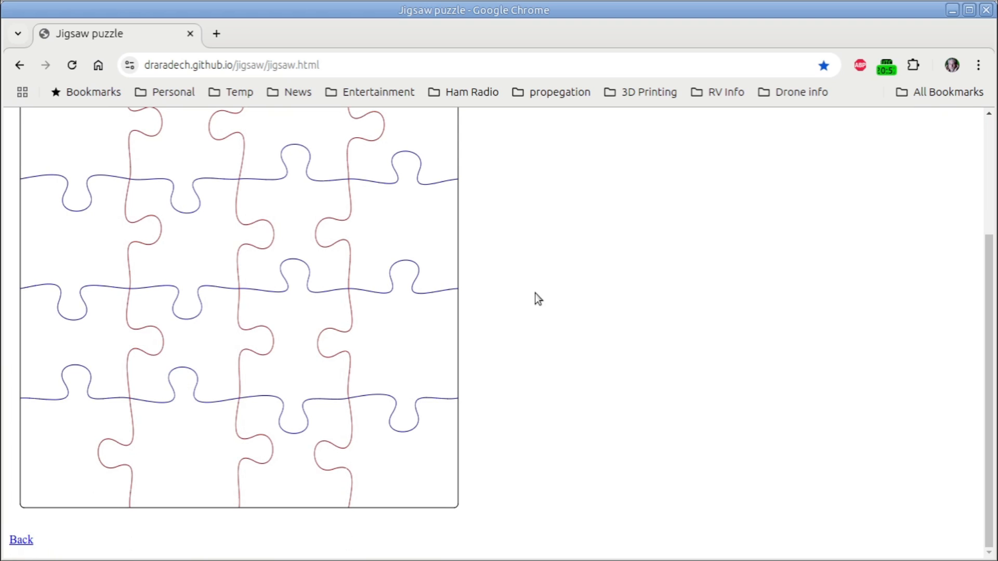
pyautogui.scroll(2, 534, 294)
pyautogui.scroll(-2, 535, 294)
pyautogui.scroll(4, 534, 294)
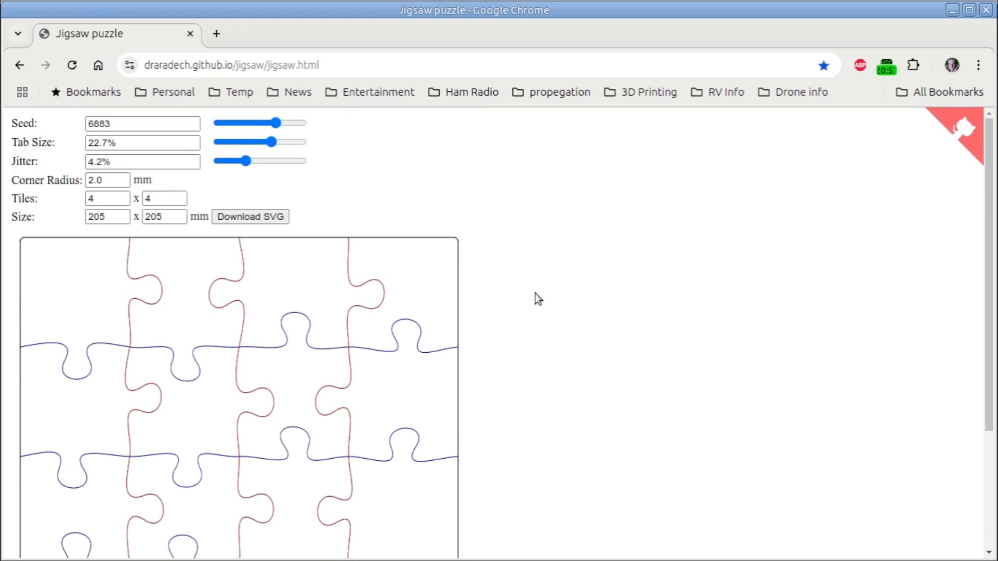
pyautogui.click(266, 219)
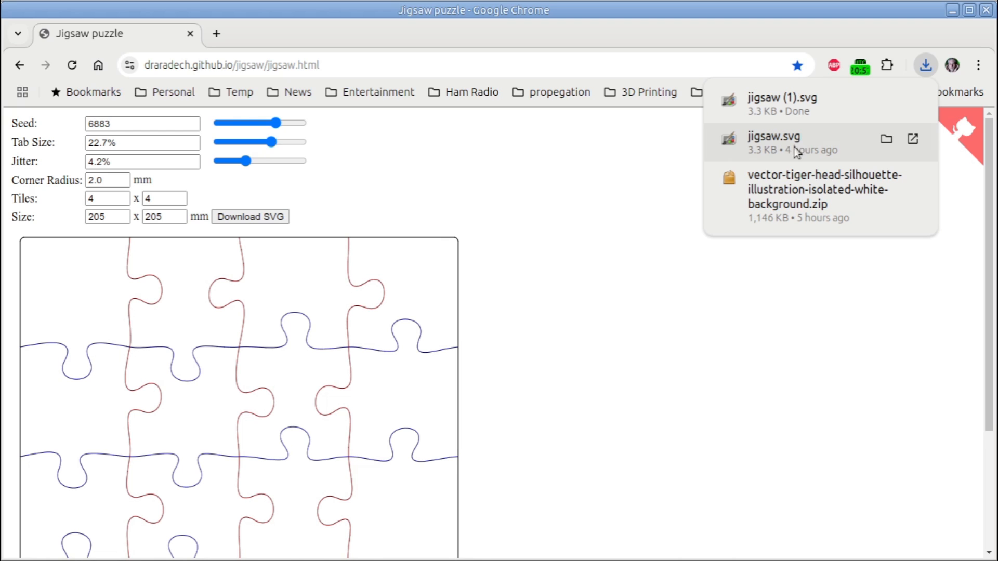
pyautogui.scroll(-3, 563, 243)
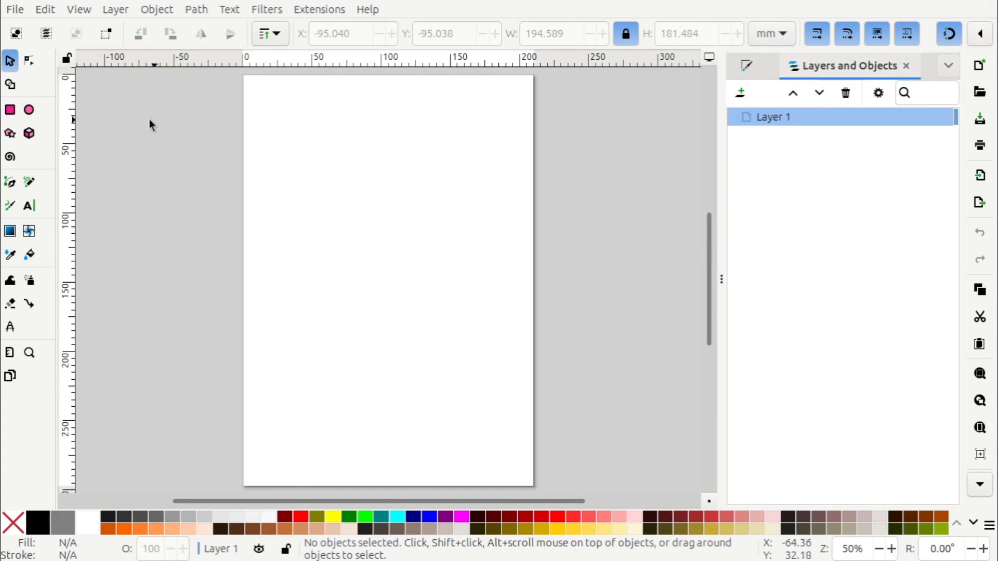
# In Inkscape, open the file jigsaw (1).svg from the Downloads folder
pyautogui.click(17, 11)
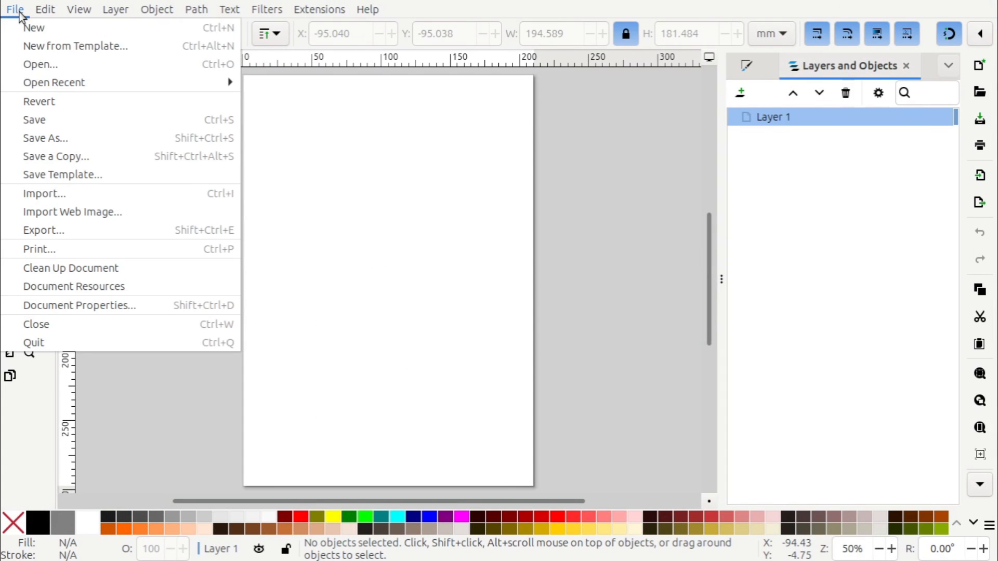
pyautogui.click(29, 64)
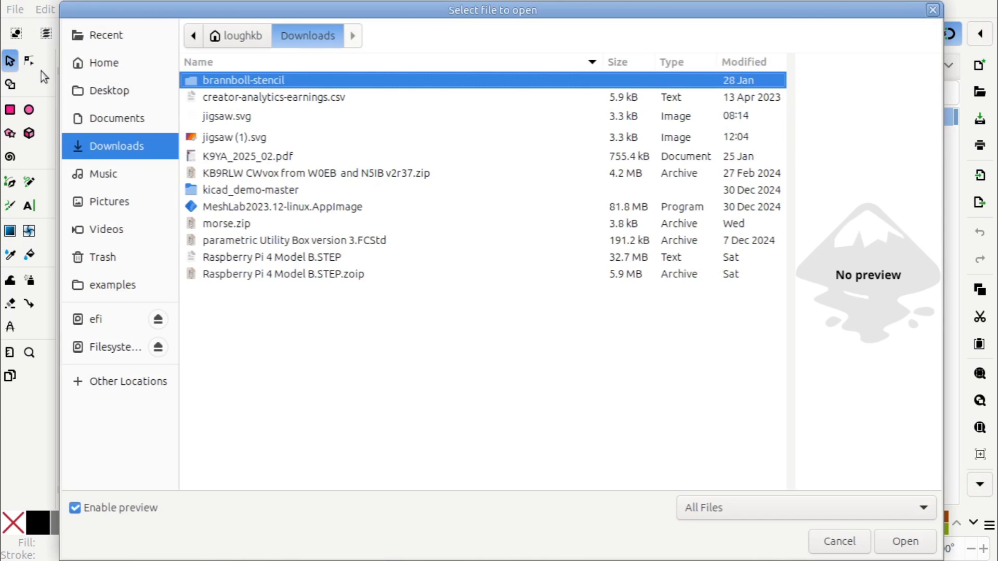
pyautogui.click(246, 120)
pyautogui.click(248, 138)
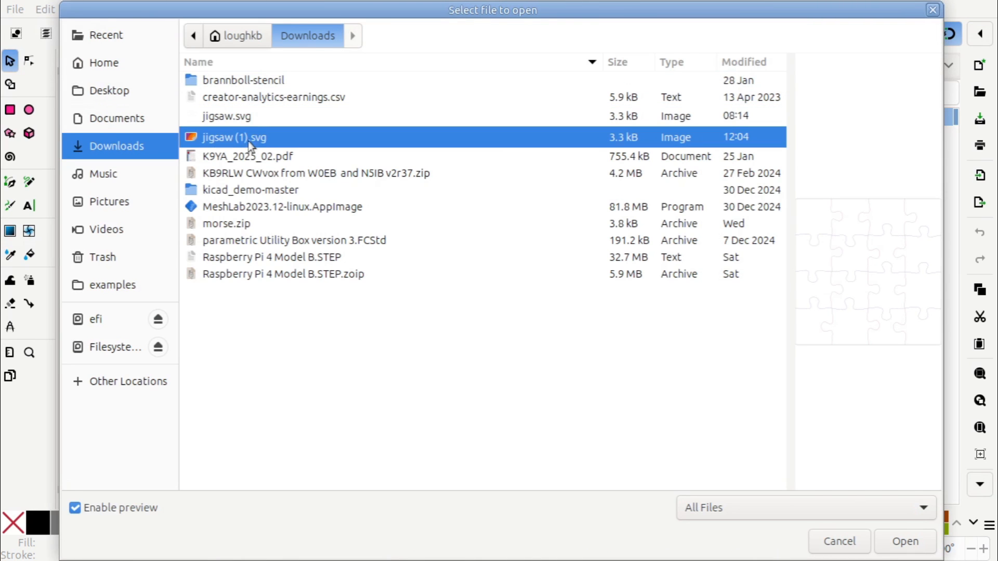
pyautogui.click(897, 546)
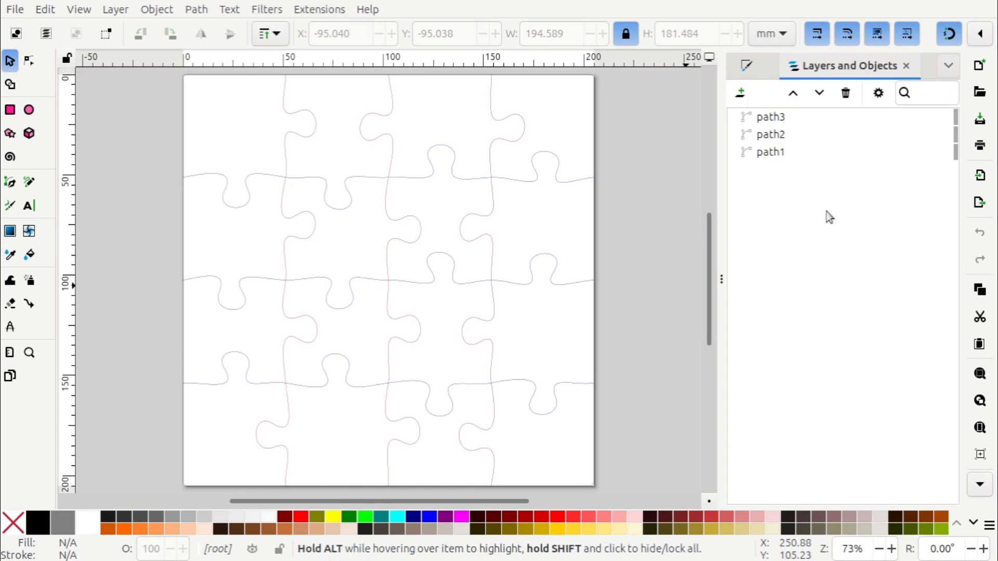
# Identify what each of the three jigsaw paths covers and delete the outer border, path3
pyautogui.click(778, 154)
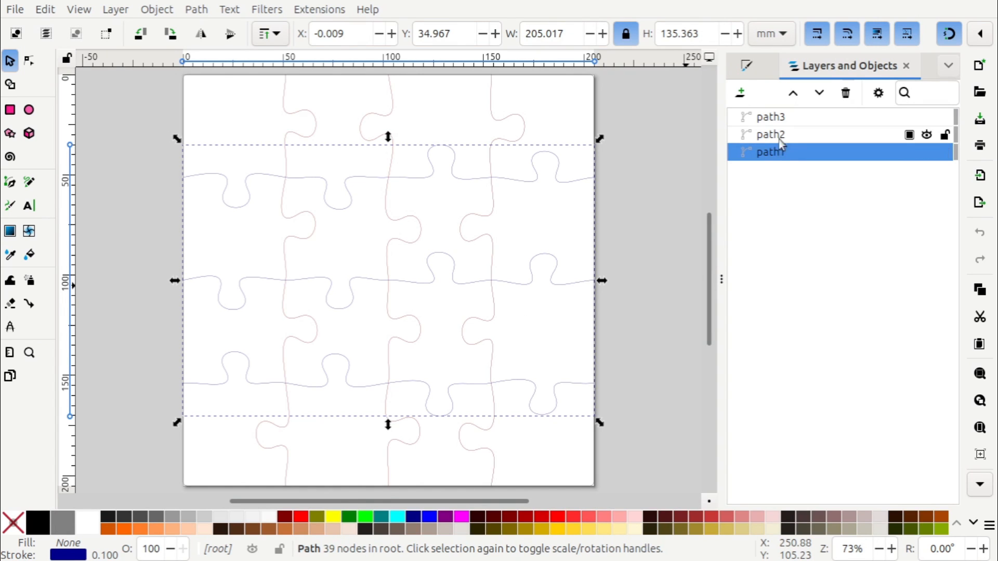
pyautogui.click(775, 134)
pyautogui.click(777, 120)
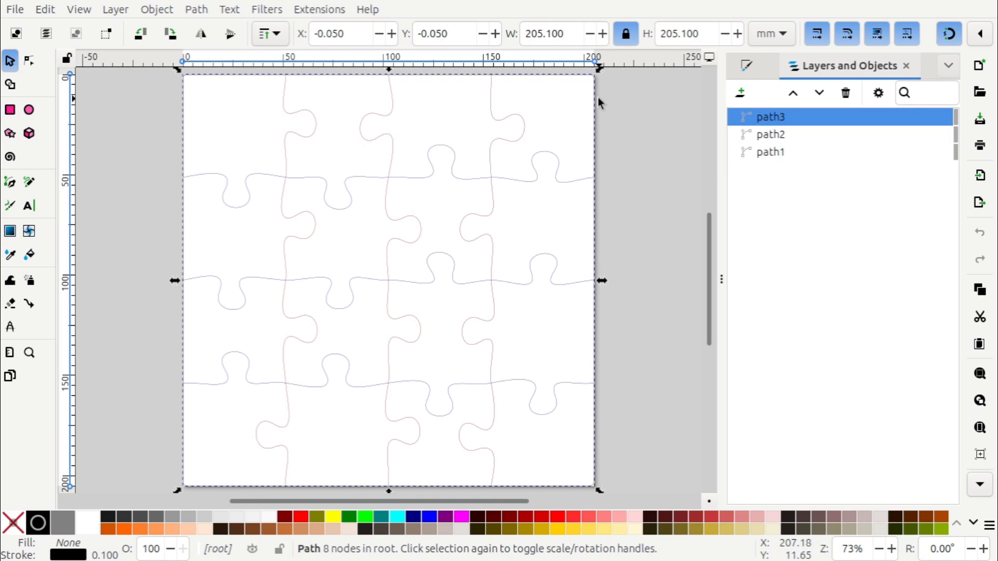
pyautogui.click(780, 135)
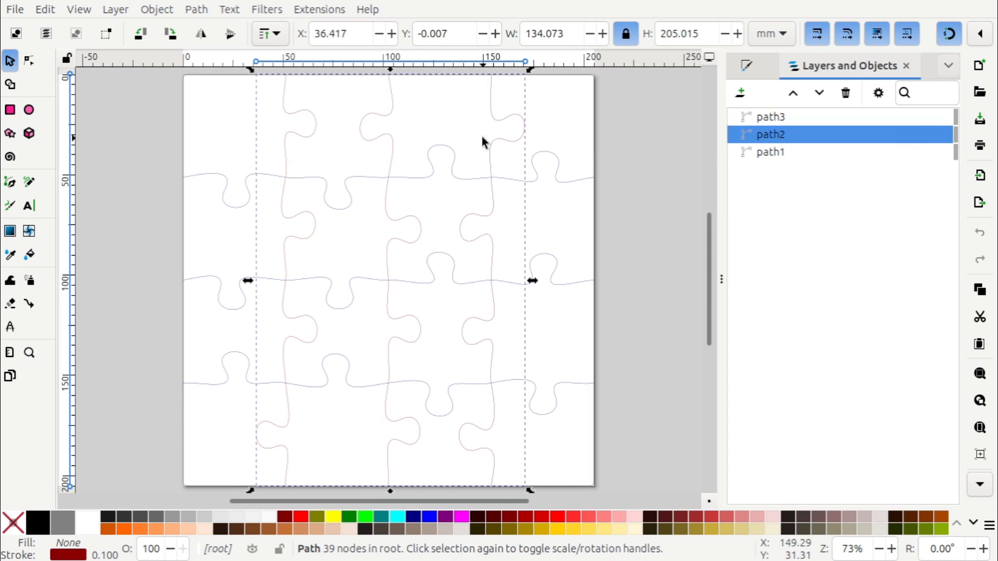
pyautogui.click(771, 153)
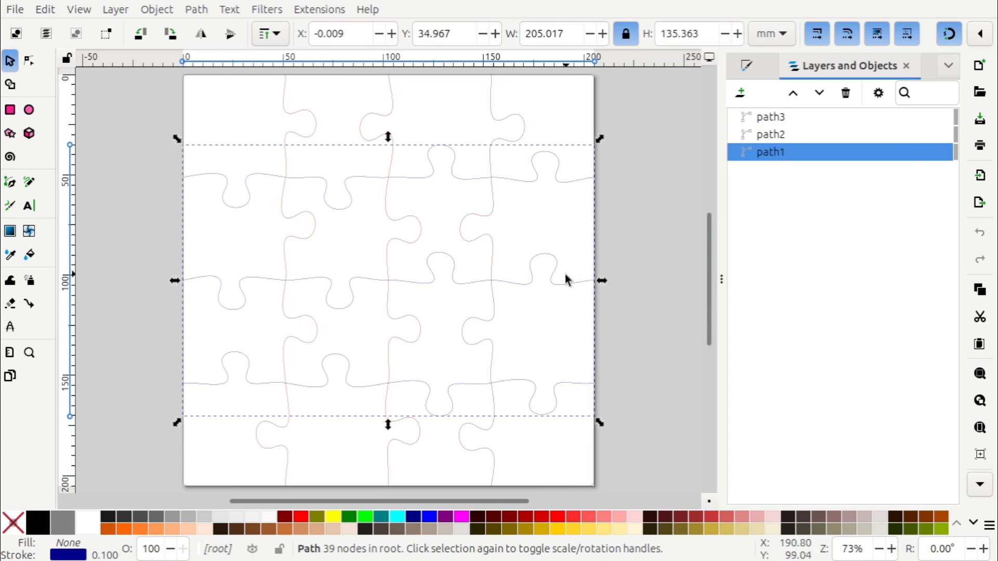
pyautogui.click(764, 118)
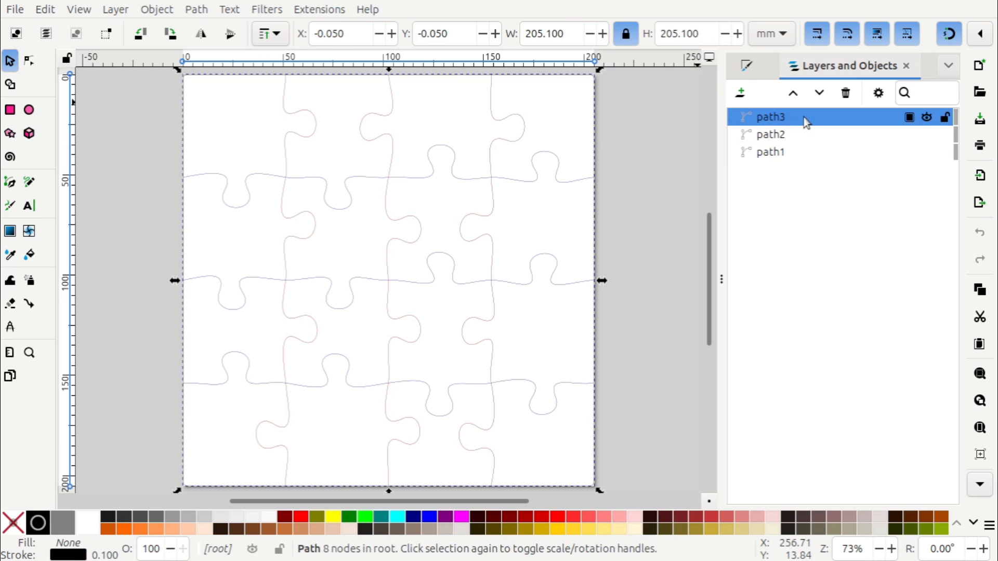
pyautogui.press('Delete')
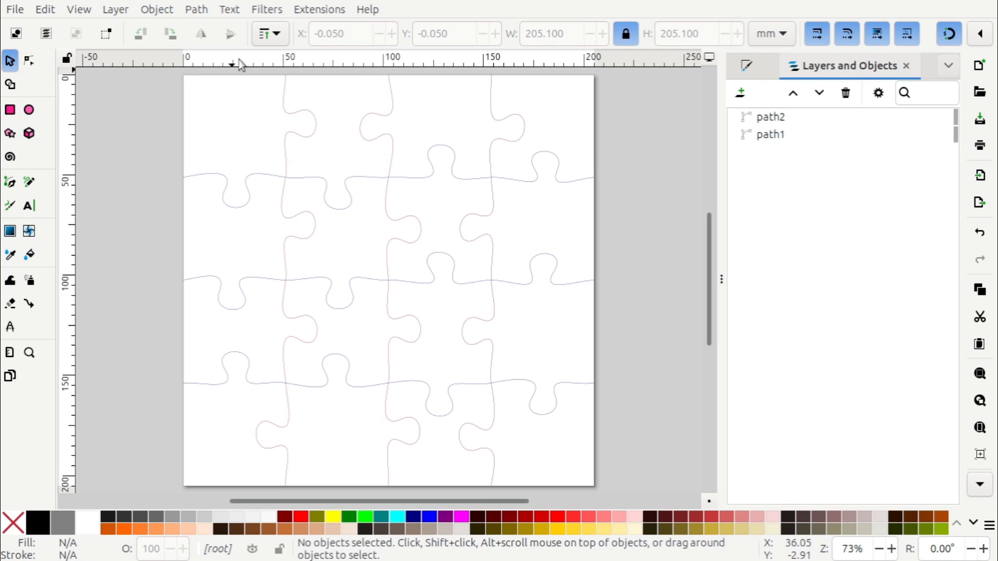
# Show the stroke style settings and check the stroke width of the horizontal and vertical jigsaw paths in turn
pyautogui.click(196, 10)
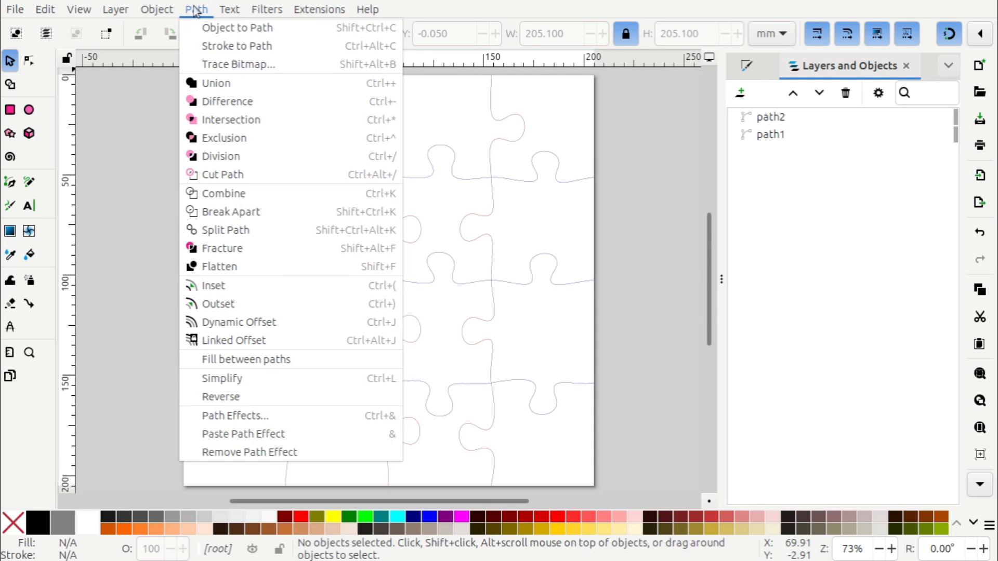
pyautogui.moveTo(170, 15)
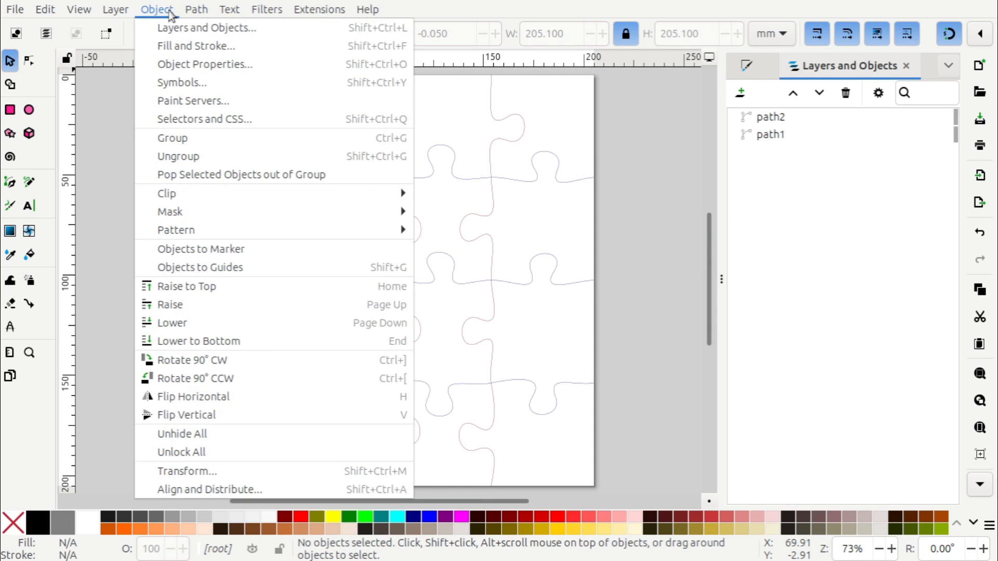
pyautogui.click(176, 45)
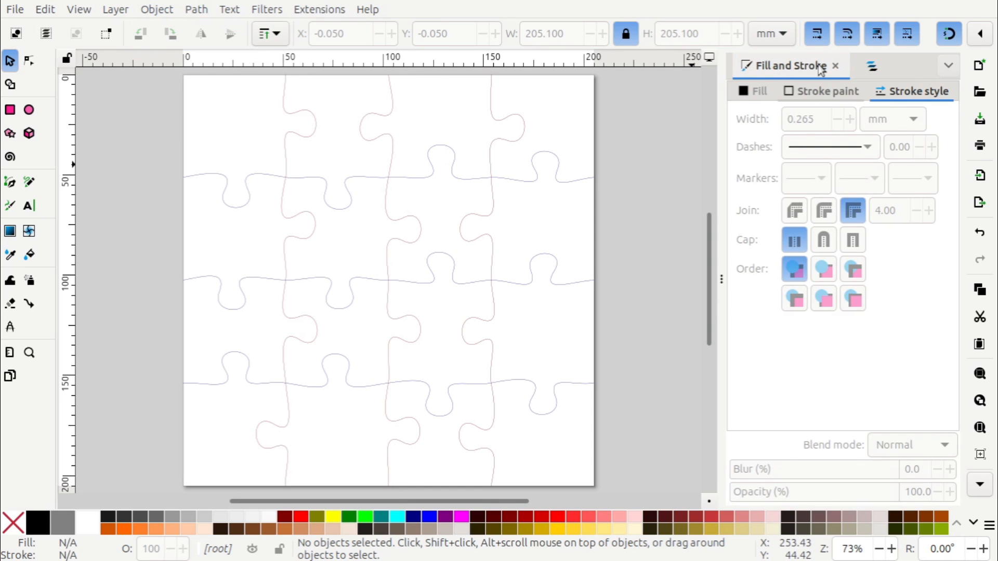
pyautogui.click(571, 179)
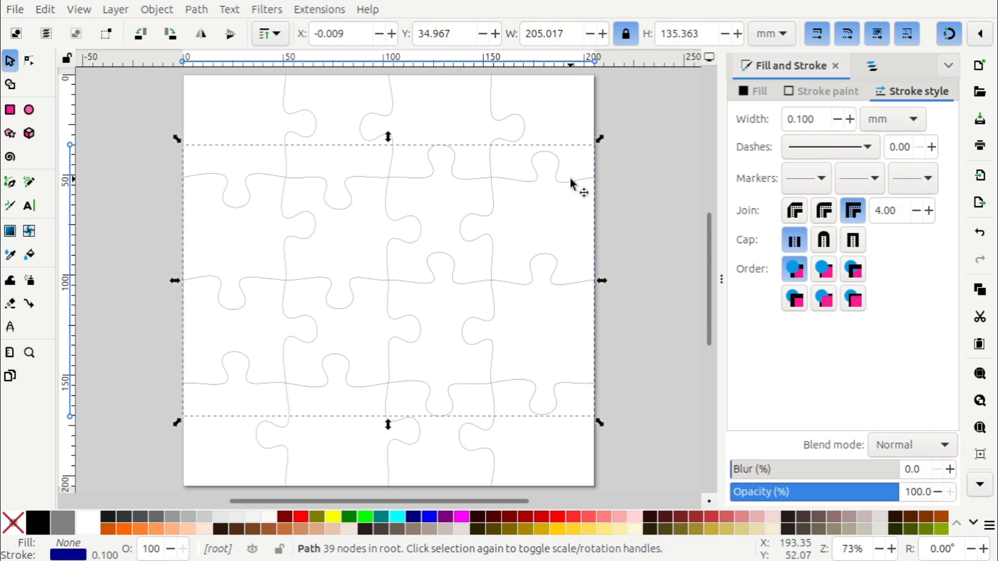
pyautogui.keyDown('ctrl'); pyautogui.click(523, 130); pyautogui.keyUp('ctrl')
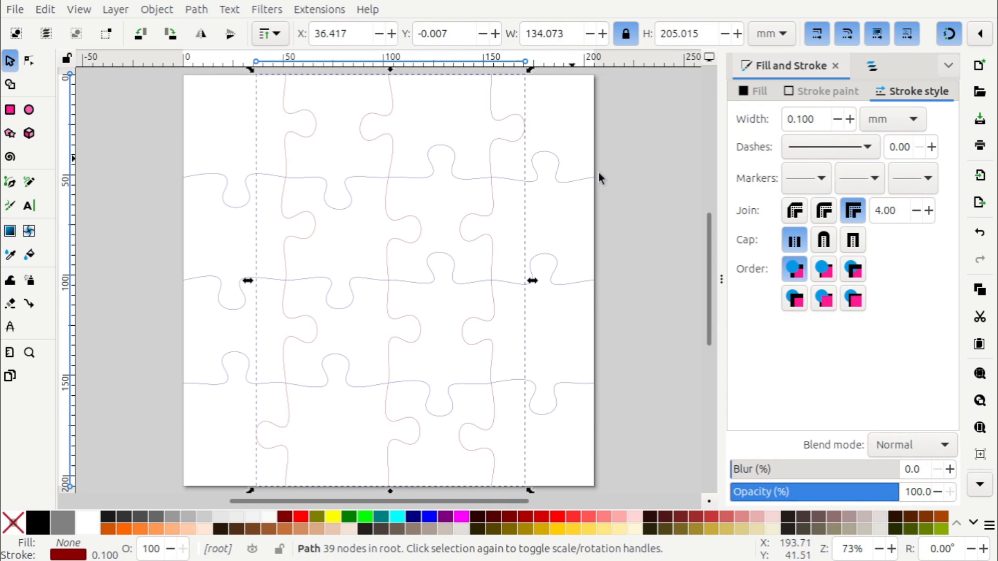
# Select both jigsaw paths together and set their stroke width to 1 mm
pyautogui.keyDown('ctrl'); pyautogui.scroll(-2, 448, 239); pyautogui.keyUp('ctrl')
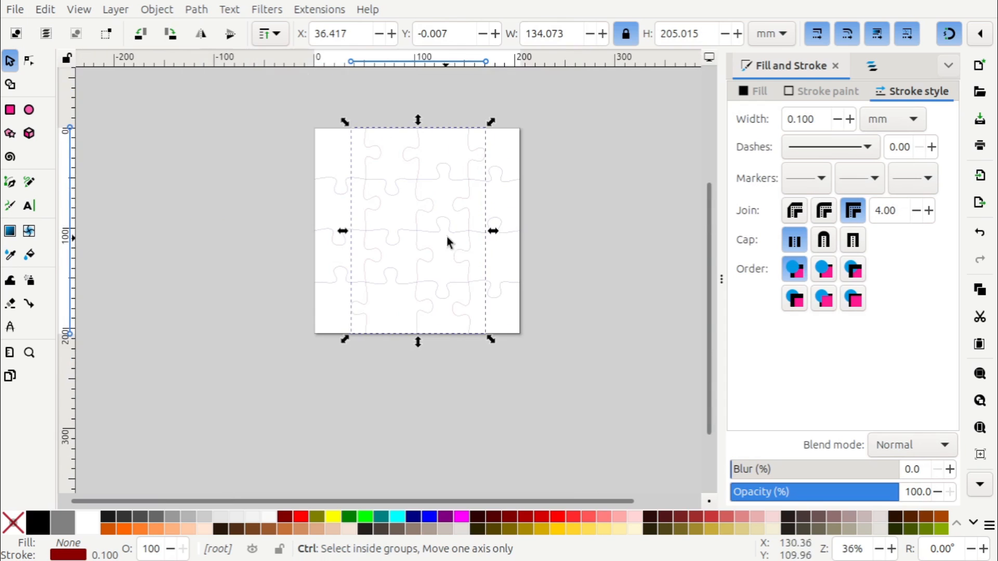
pyautogui.moveTo(448, 221); pyautogui.dragTo(470, 268, button='middle')
pyautogui.click(581, 149)
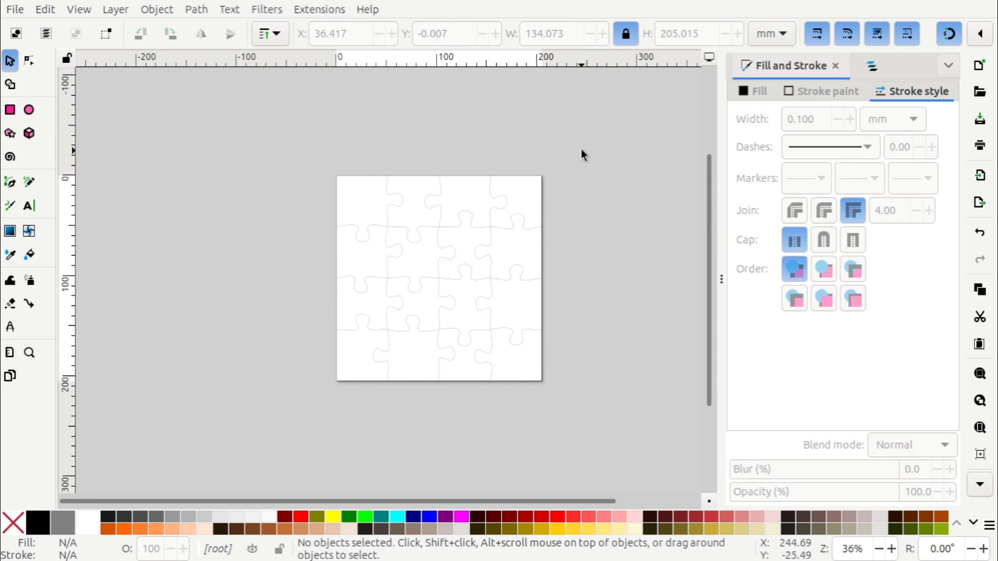
pyautogui.moveTo(582, 150); pyautogui.dragTo(307, 395)
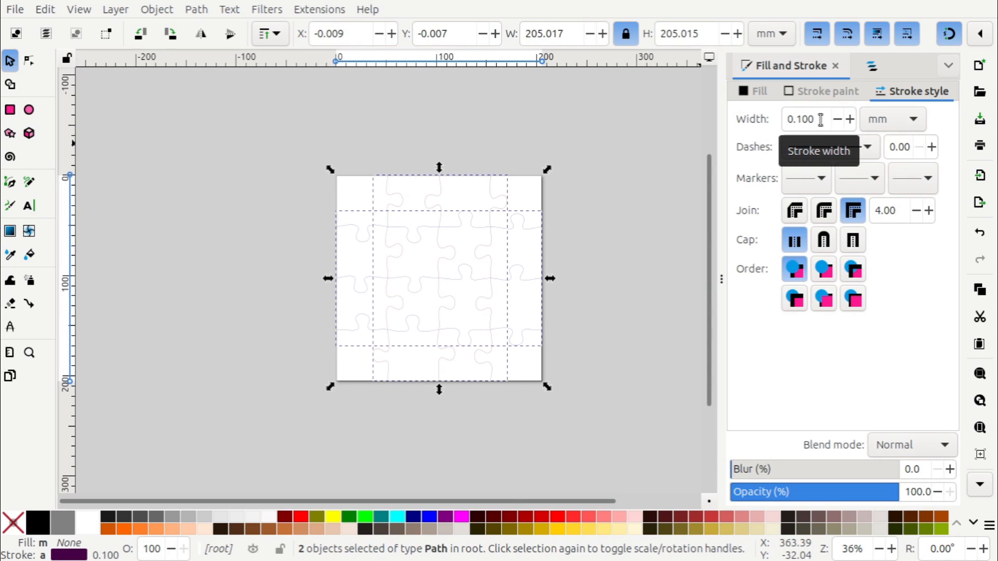
pyautogui.click(823, 94)
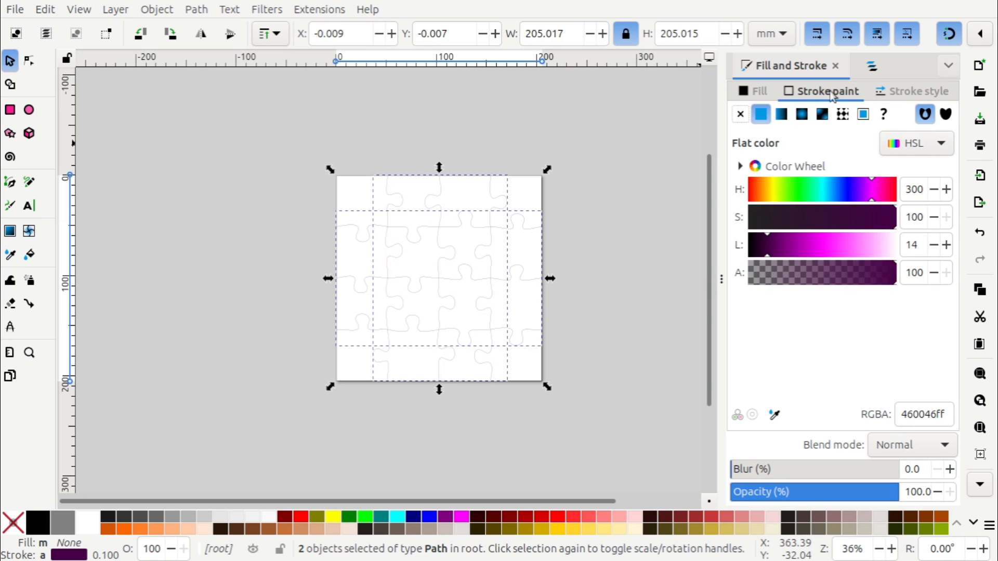
pyautogui.click(891, 92)
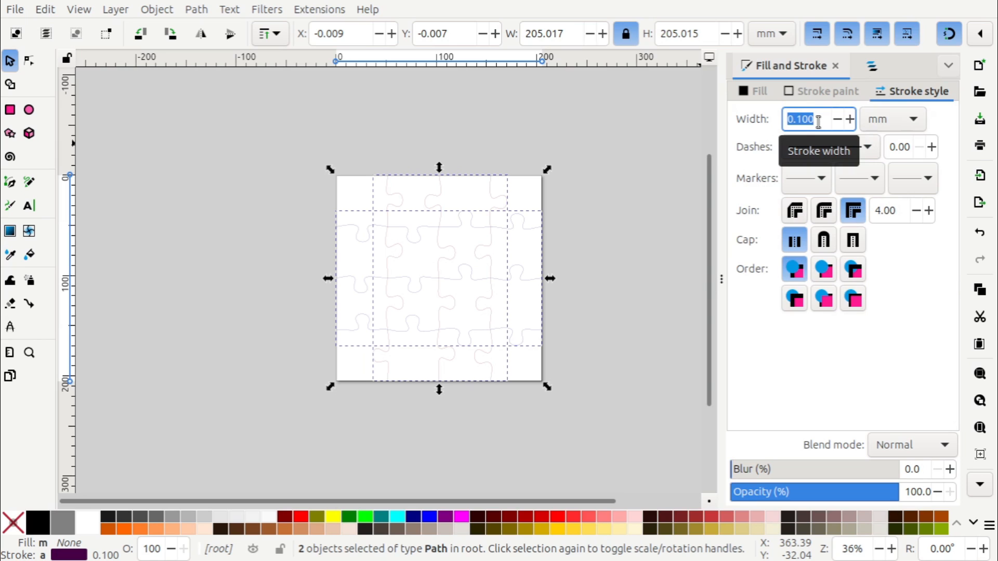
pyautogui.write('1')
pyautogui.press('Tab')
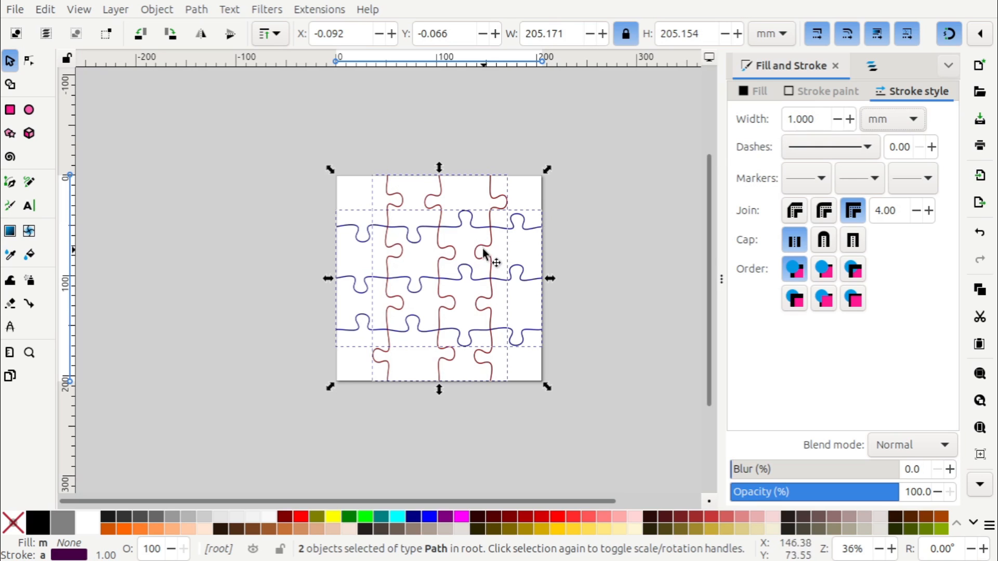
# Reduce the stroke width of both selected jigsaw paths to 0.2 mm
pyautogui.keyDown('ctrl'); pyautogui.scroll(2, 466, 265); pyautogui.keyUp('ctrl')
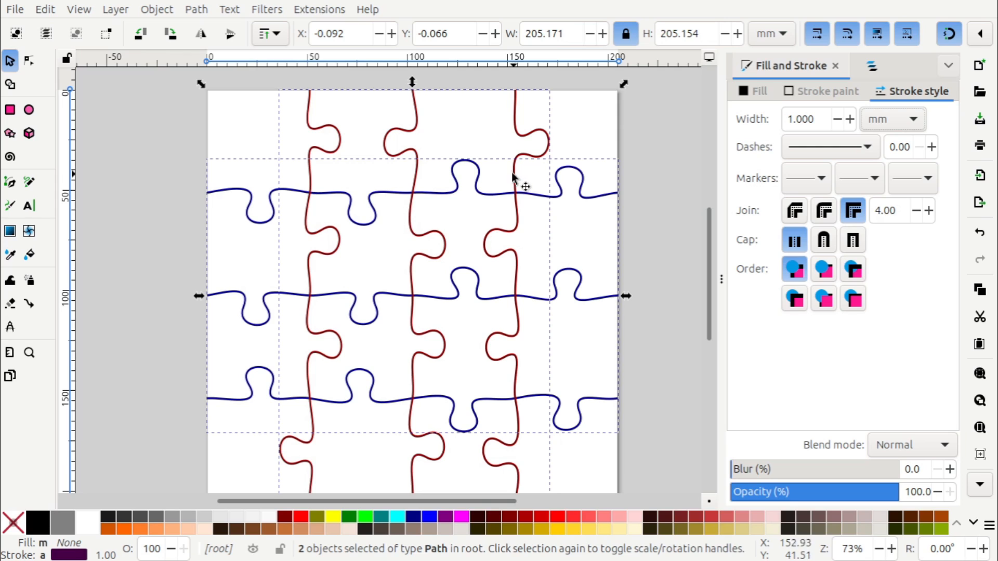
pyautogui.tripleClick(801, 119)
pyautogui.write('.2')
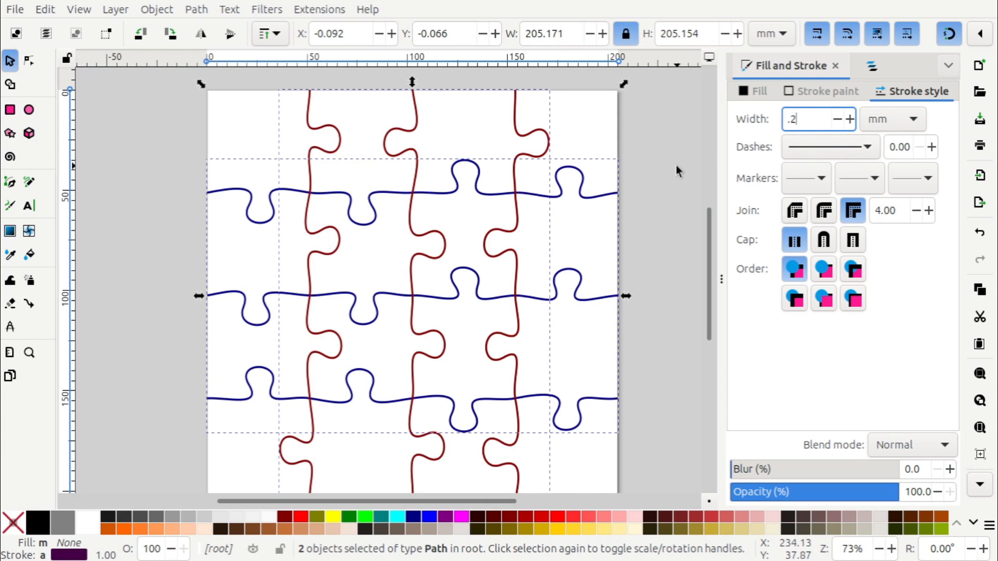
pyautogui.press('Tab')
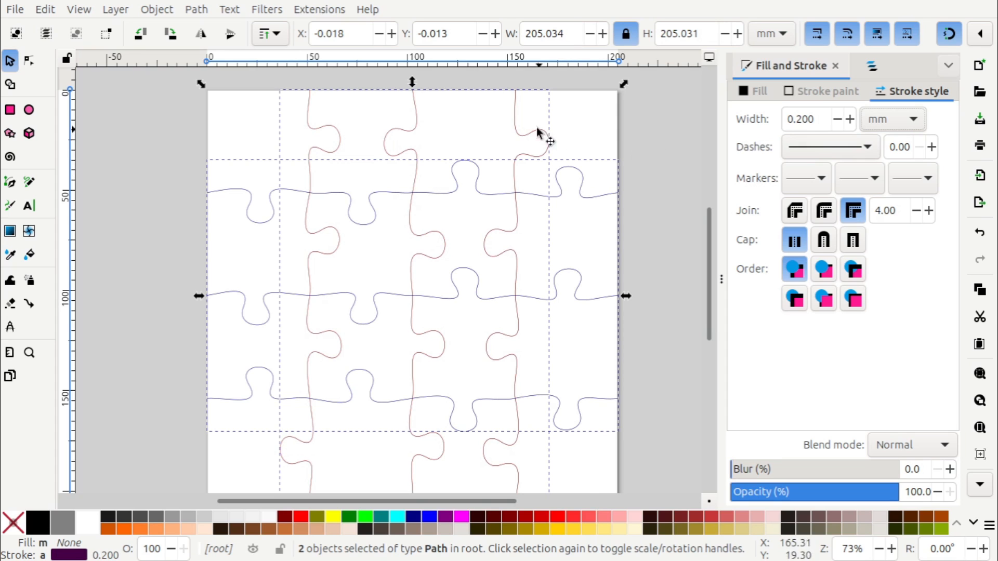
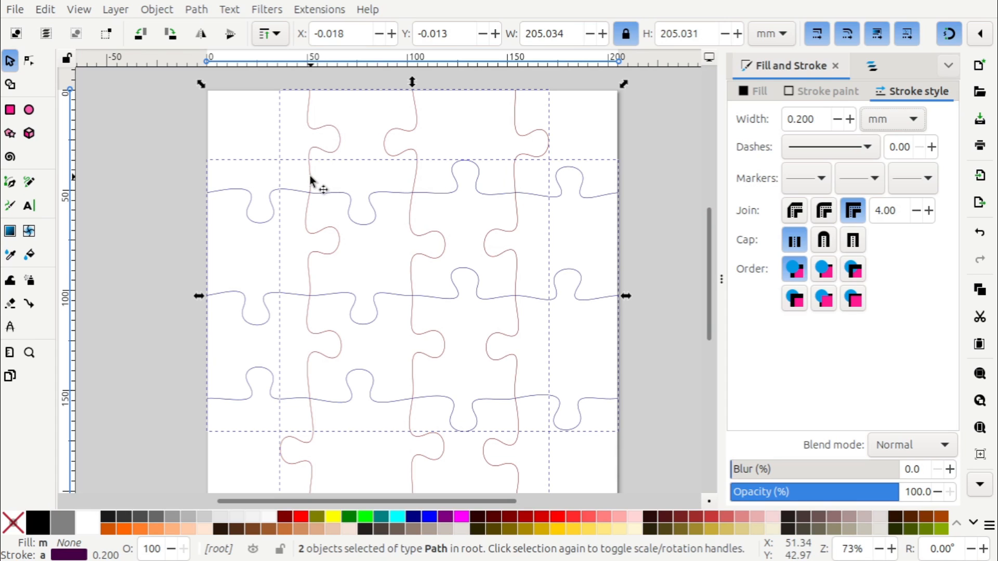
# Convert the strokes of both jigsaw paths to outline paths and move them so their shared centre snaps to the page's top-left corner
pyautogui.click(197, 10)
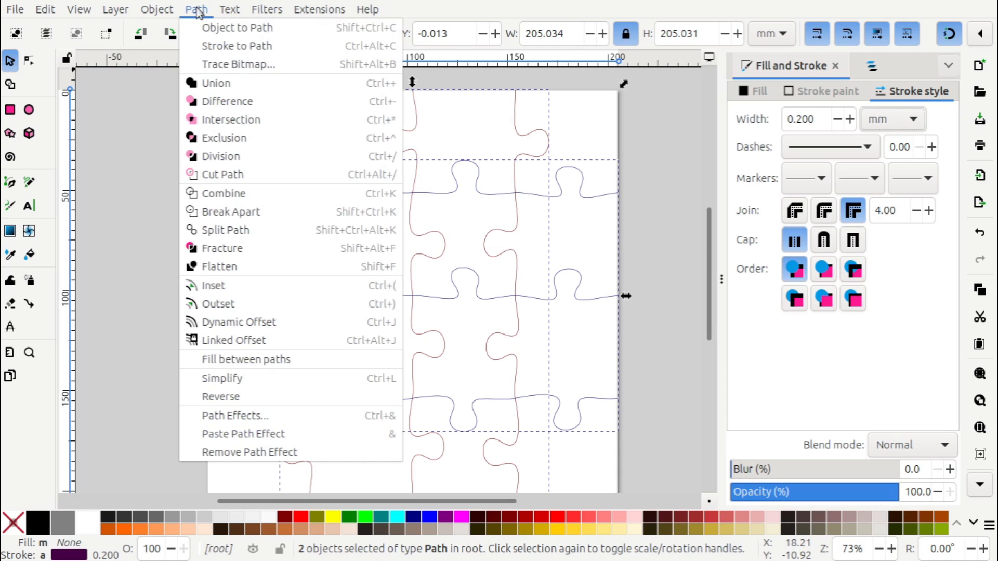
pyautogui.click(247, 48)
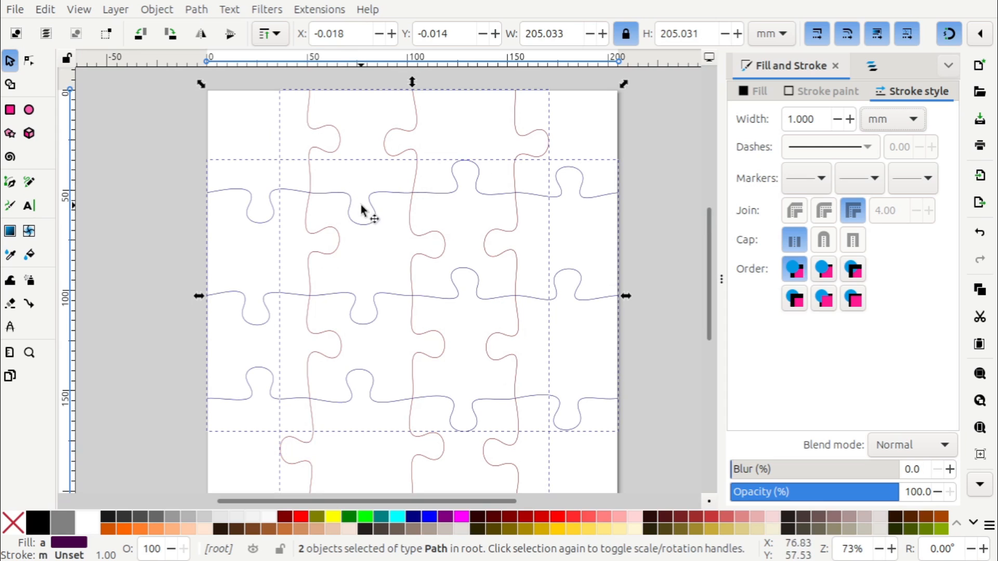
pyautogui.keyDown('ctrl'); pyautogui.scroll(-2, 362, 210); pyautogui.keyUp('ctrl')
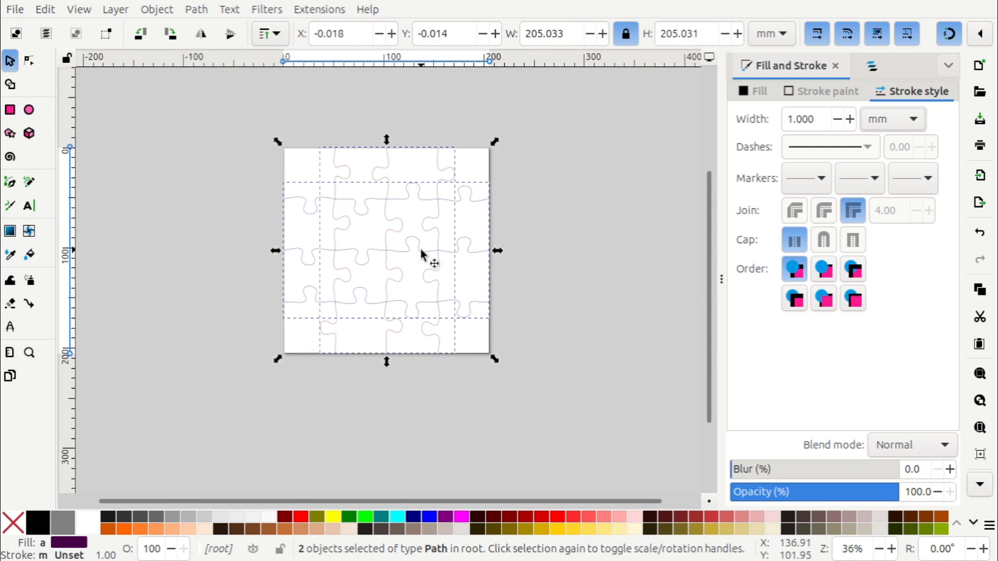
pyautogui.click(951, 33)
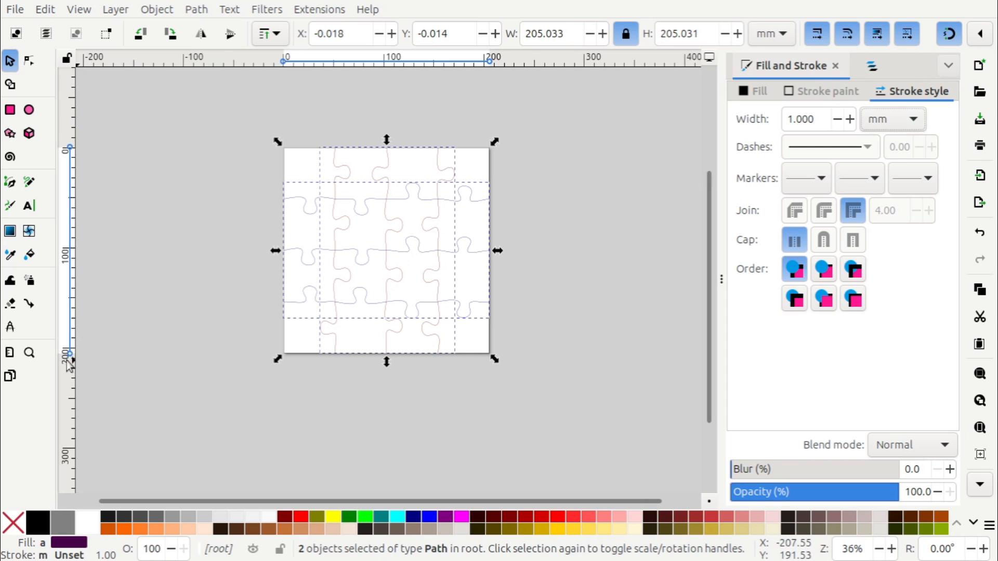
pyautogui.moveTo(174, 229); pyautogui.dragTo(234, 298, button='middle')
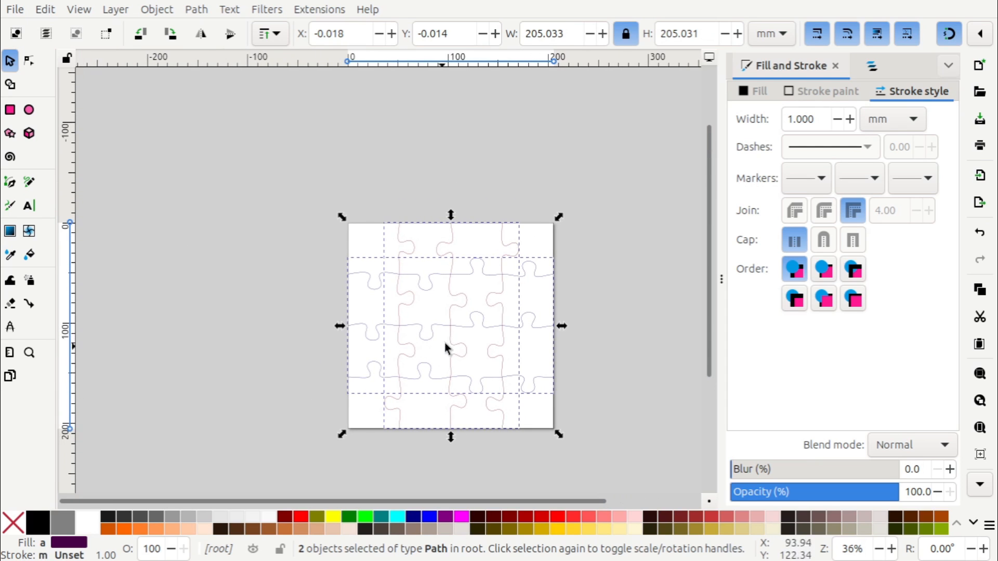
pyautogui.moveTo(450, 330); pyautogui.dragTo(359, 230)
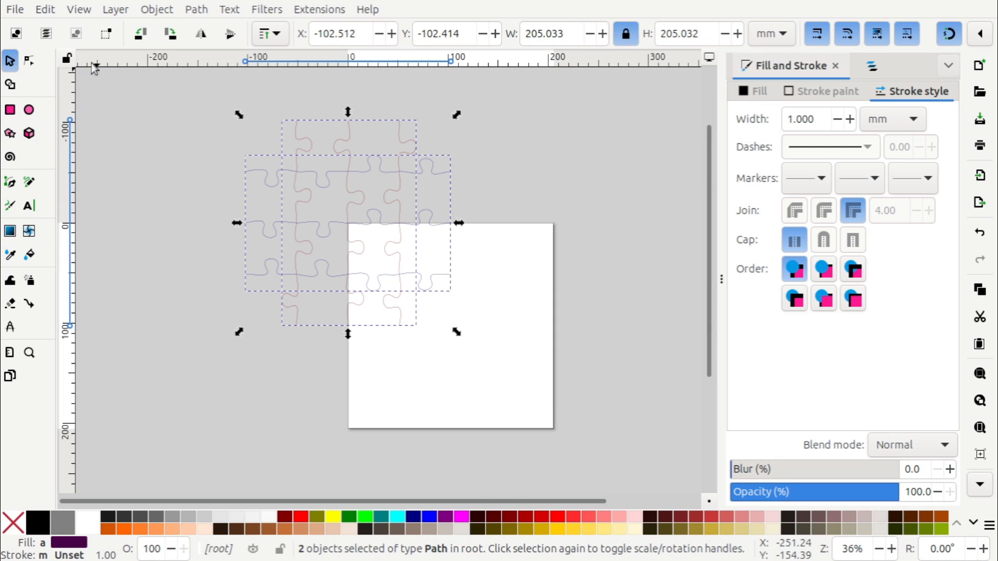
# Save the drawing under the new name "jigsaw processed.svg" in the Freecad puzzles folder
pyautogui.click(18, 10)
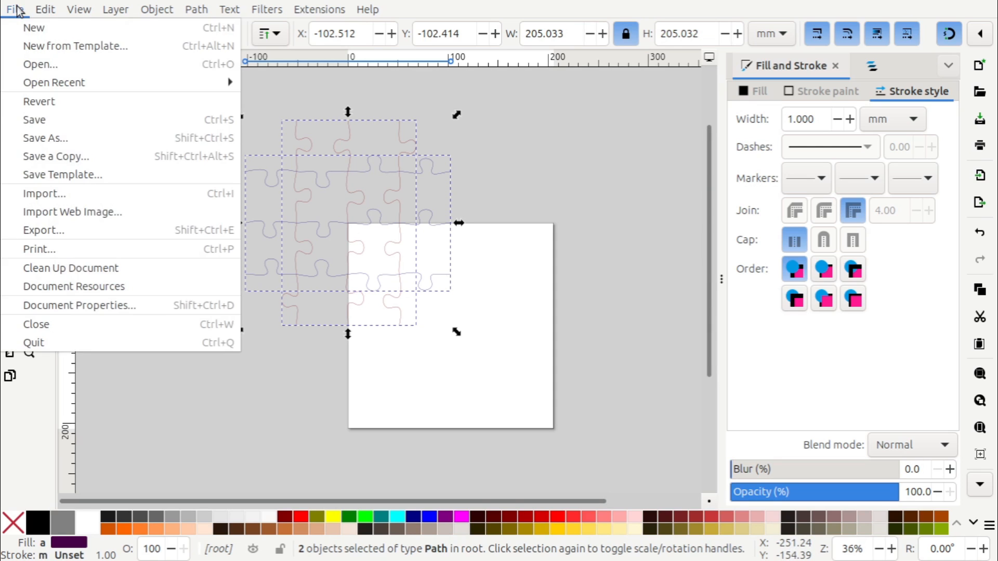
pyautogui.click(47, 138)
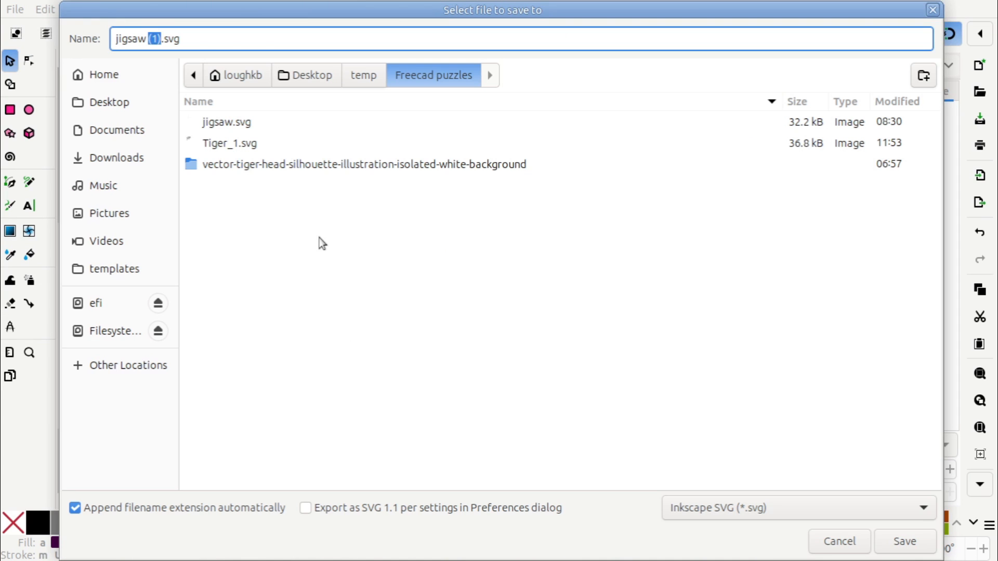
pyautogui.write('processed')
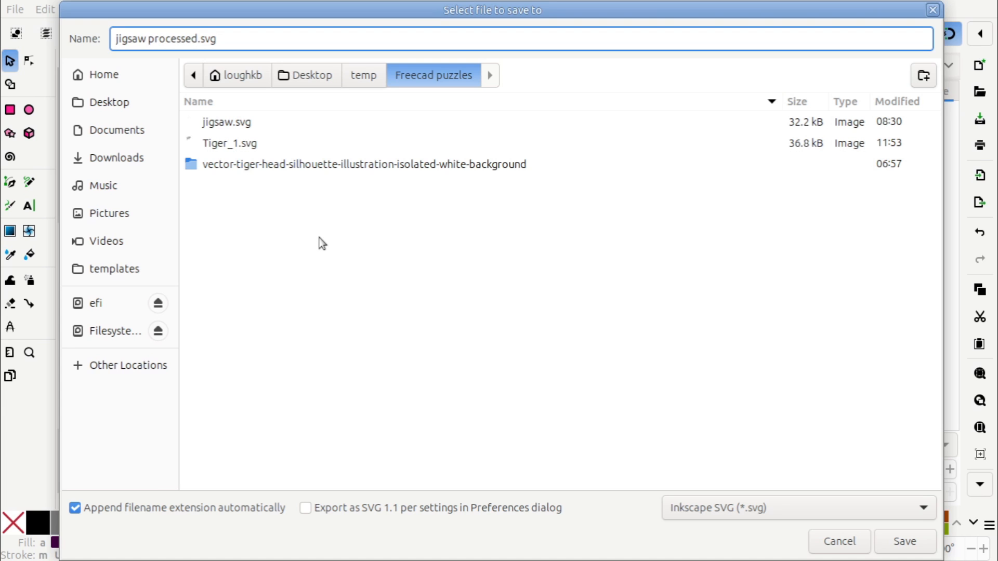
pyautogui.press('Return')
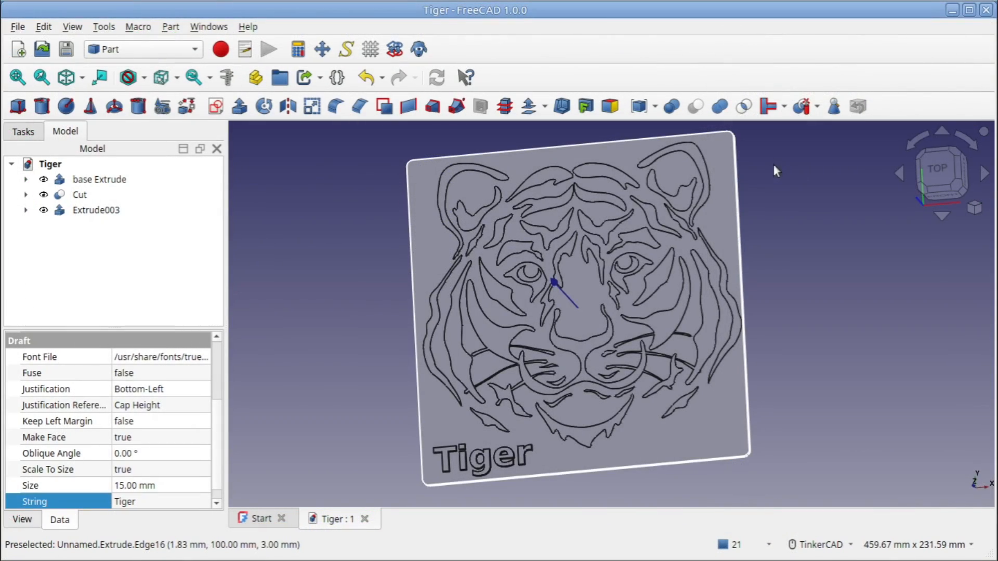
# Switch to FreeCAD and make a union of base Extrude, Cut and Extrude003
pyautogui.click(349, 309)
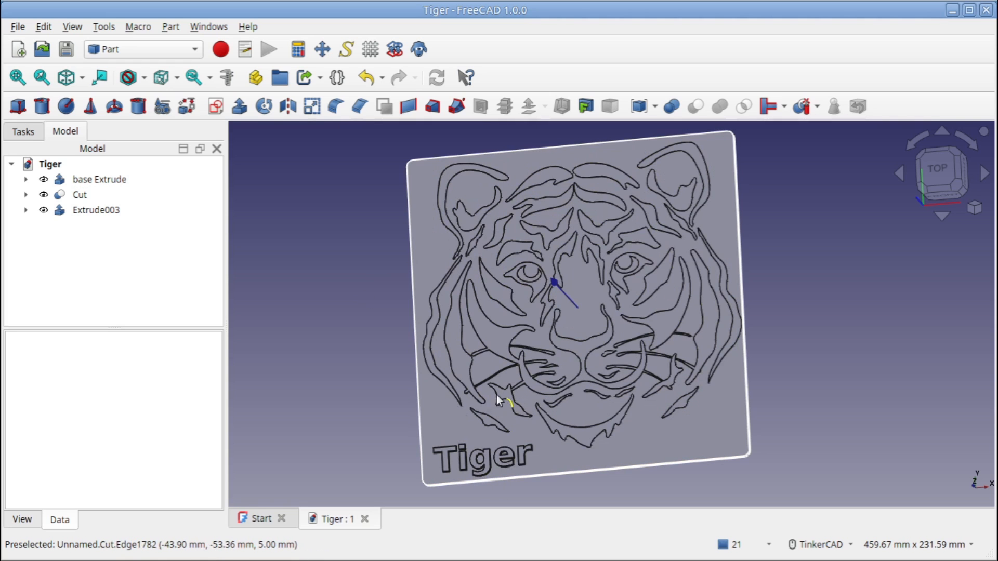
pyautogui.click(426, 421)
pyautogui.click(465, 363)
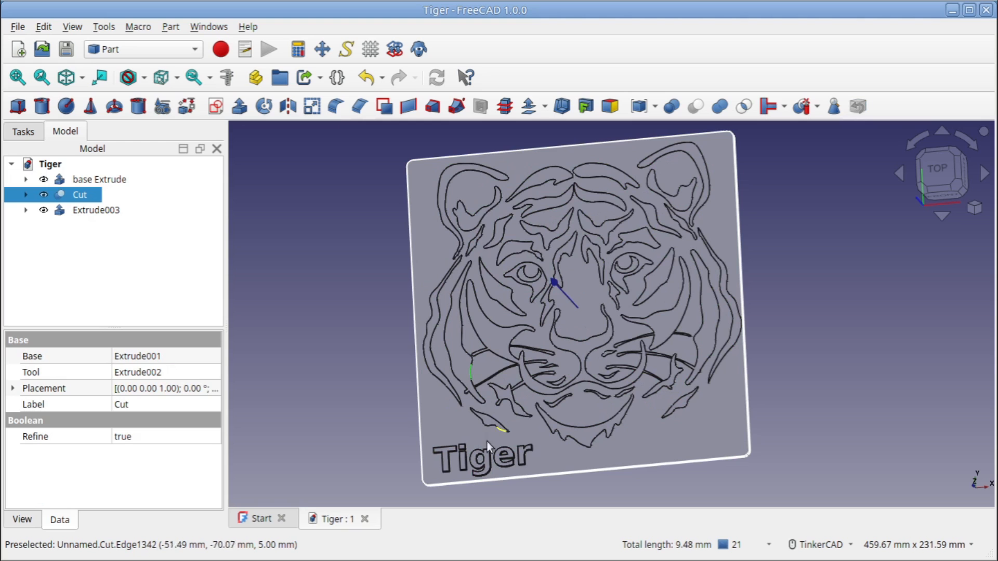
pyautogui.click(95, 182)
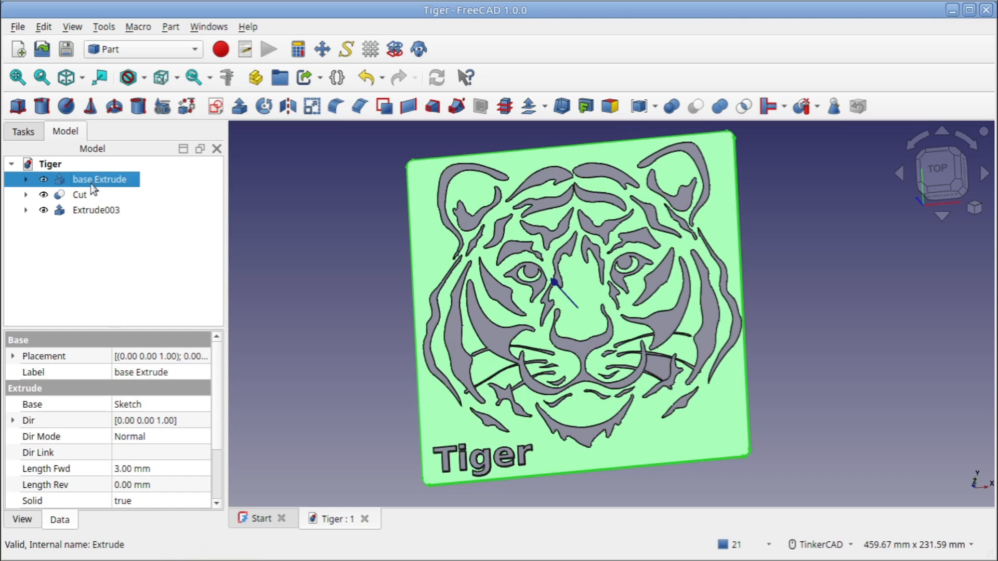
pyautogui.keyDown('ctrl'); pyautogui.click(83, 198); pyautogui.keyUp('ctrl')
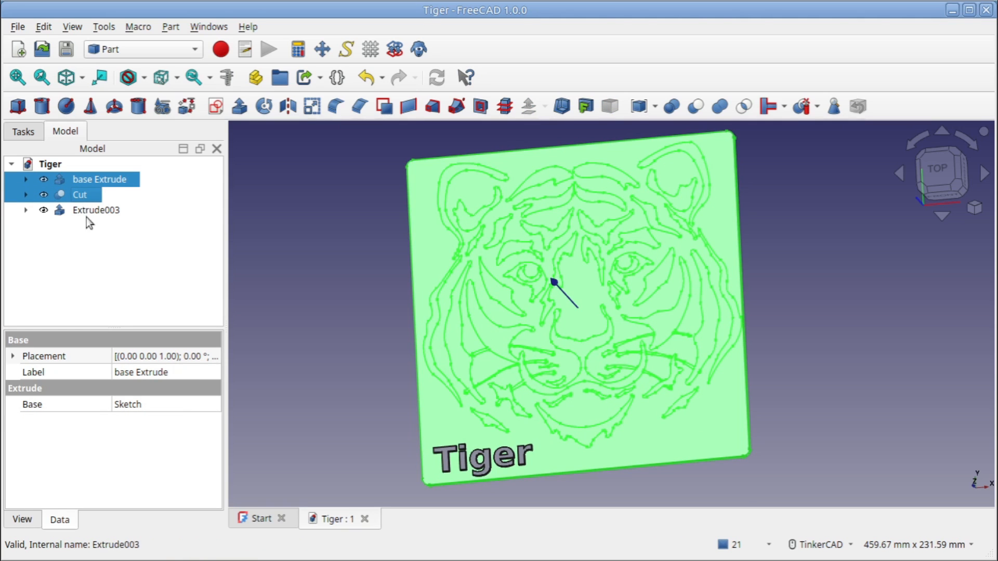
pyautogui.keyDown('ctrl'); pyautogui.click(90, 209); pyautogui.keyUp('ctrl')
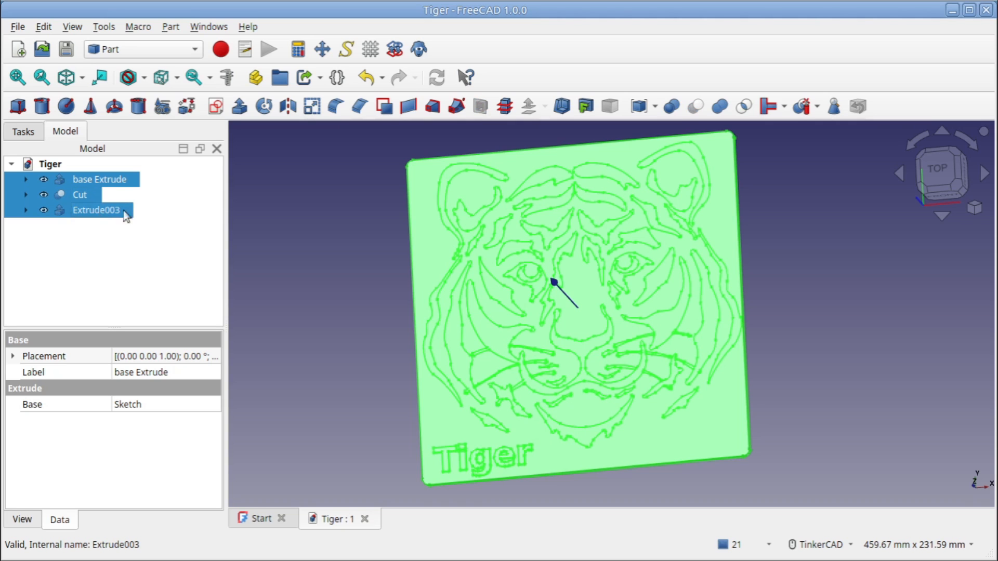
pyautogui.click(719, 108)
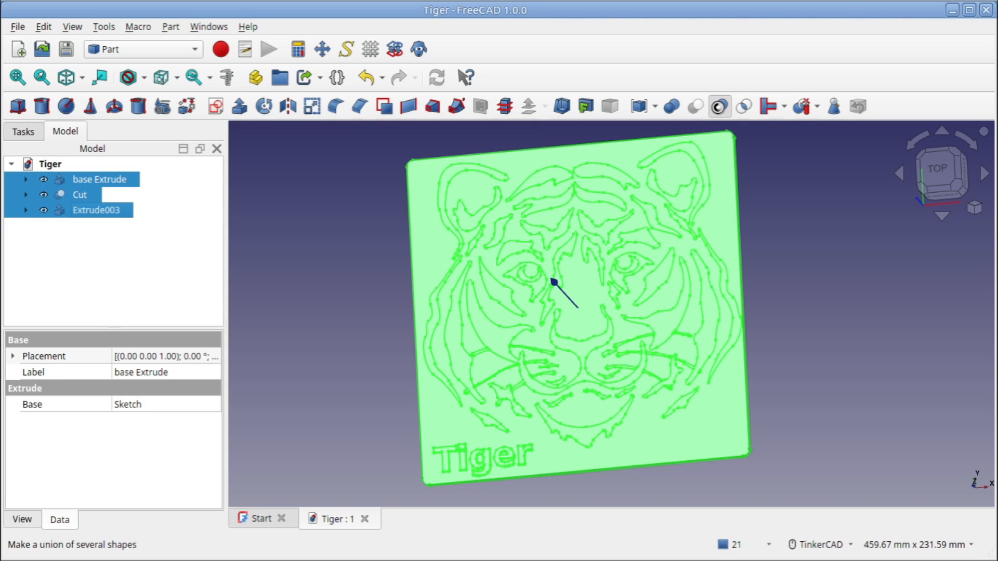
pyautogui.click(719, 106)
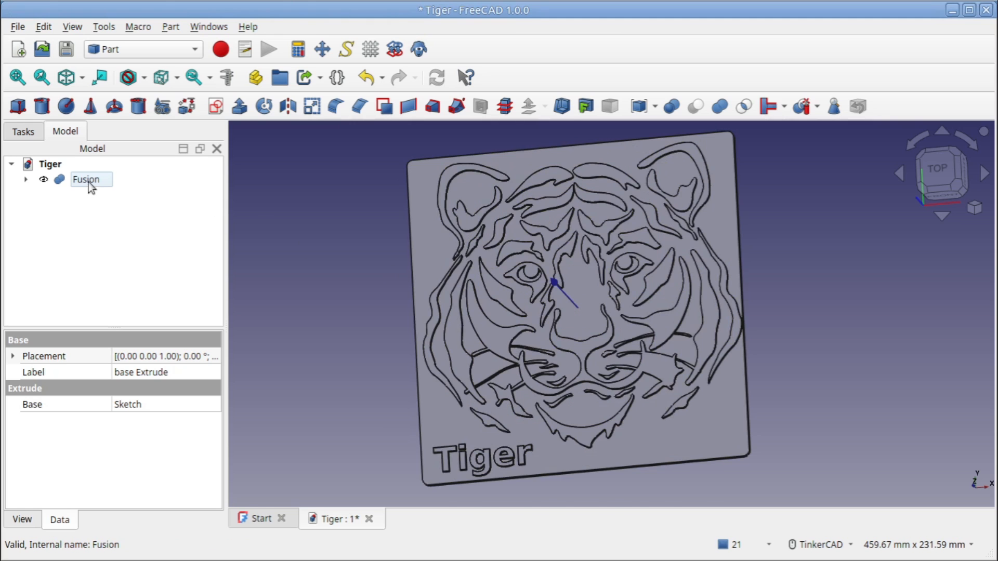
# Rename the united tiger solid as "Puzzle Fusion"
pyautogui.click(89, 181)
pyautogui.rightClick(88, 181)
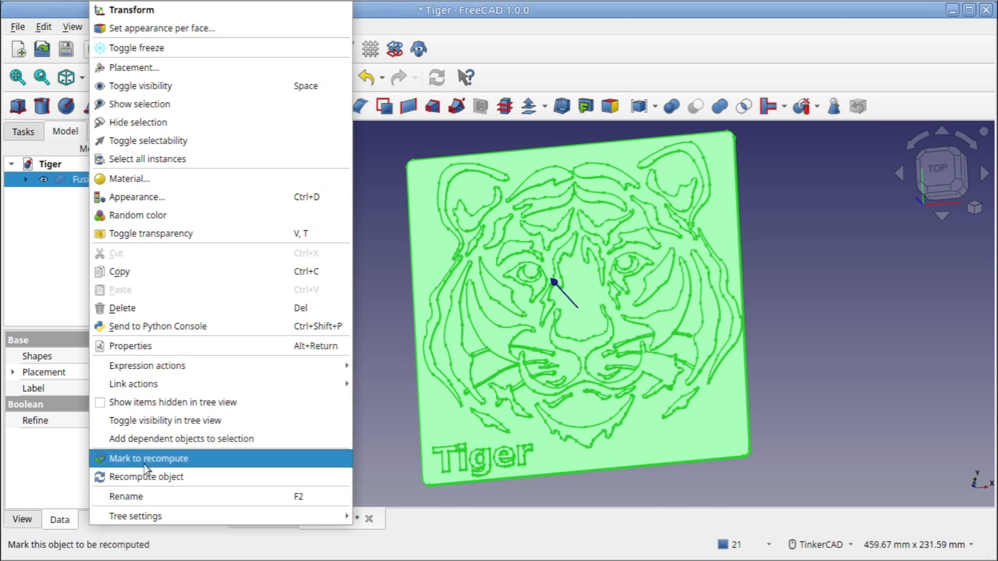
pyautogui.click(148, 495)
pyautogui.press('Home')
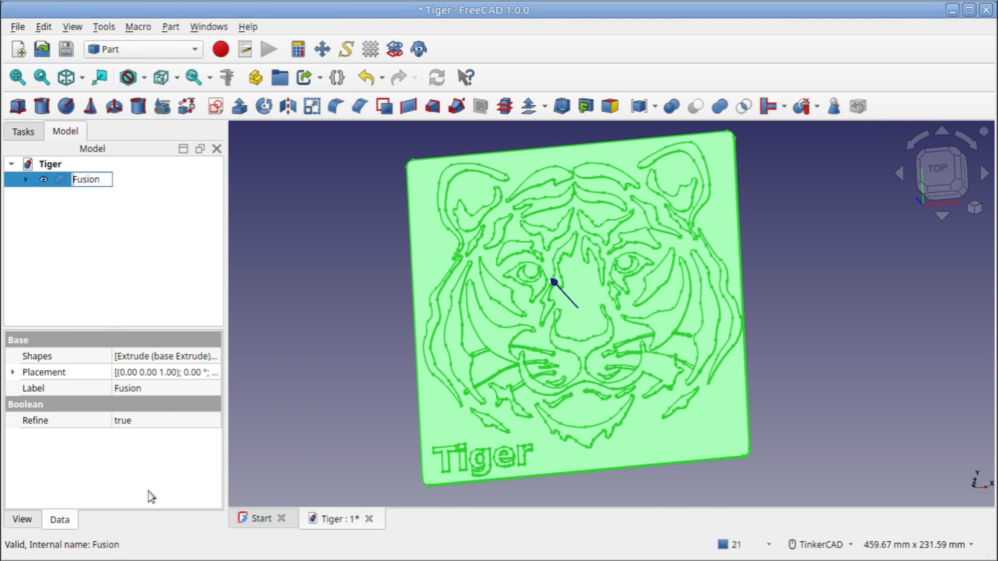
pyautogui.write('Puzzle Fu')
pyautogui.press('Return')
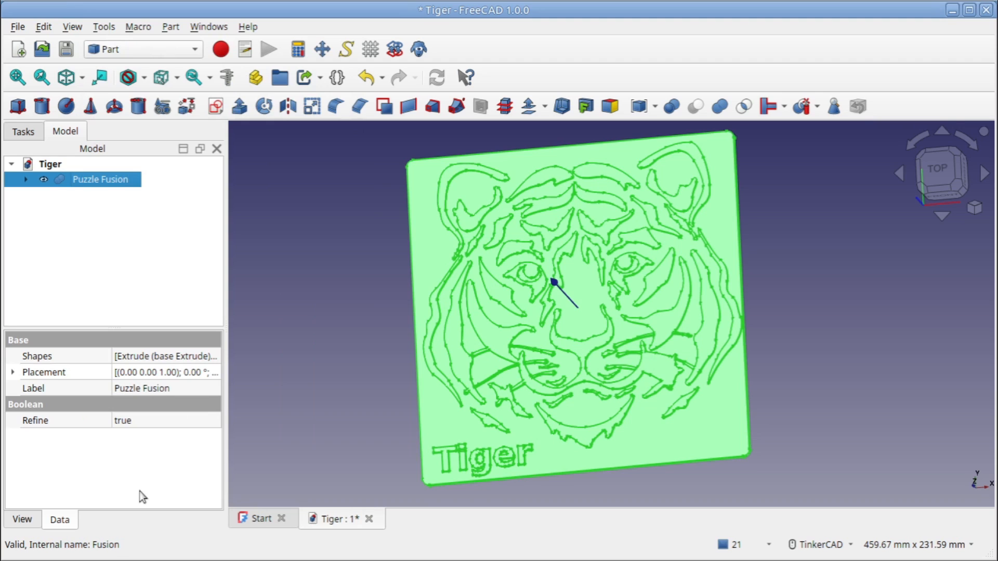
pyautogui.click(111, 210)
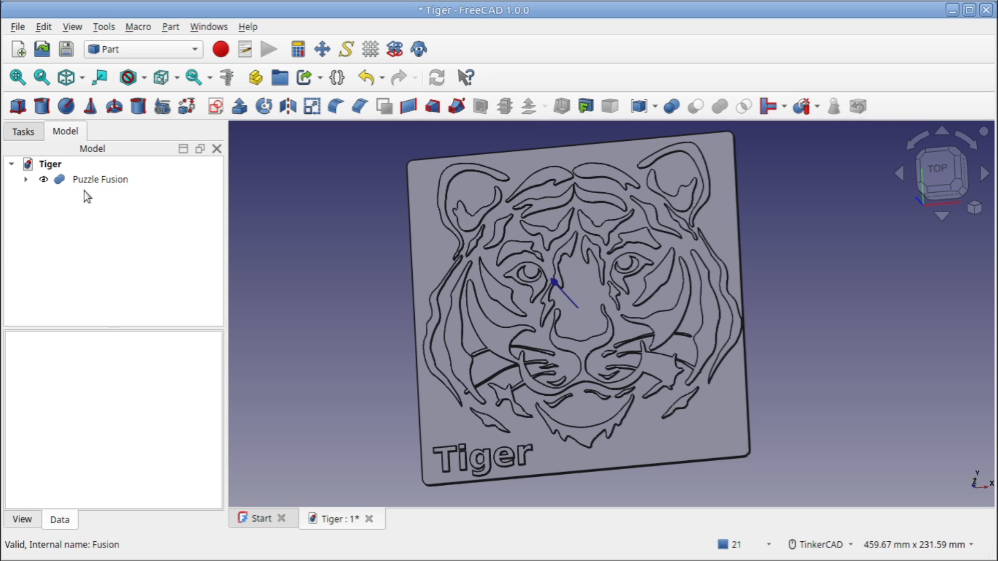
# View the puzzle from the top and examine the objects that make up the Cut inside Puzzle Fusion
pyautogui.moveTo(652, 280)
pyautogui.mouseDown(button='right')
pyautogui.moveTo(697, 294)
pyautogui.moveTo(672, 289)
pyautogui.moveTo(680, 299)
pyautogui.mouseUp(button='right')
pyautogui.click(947, 181)
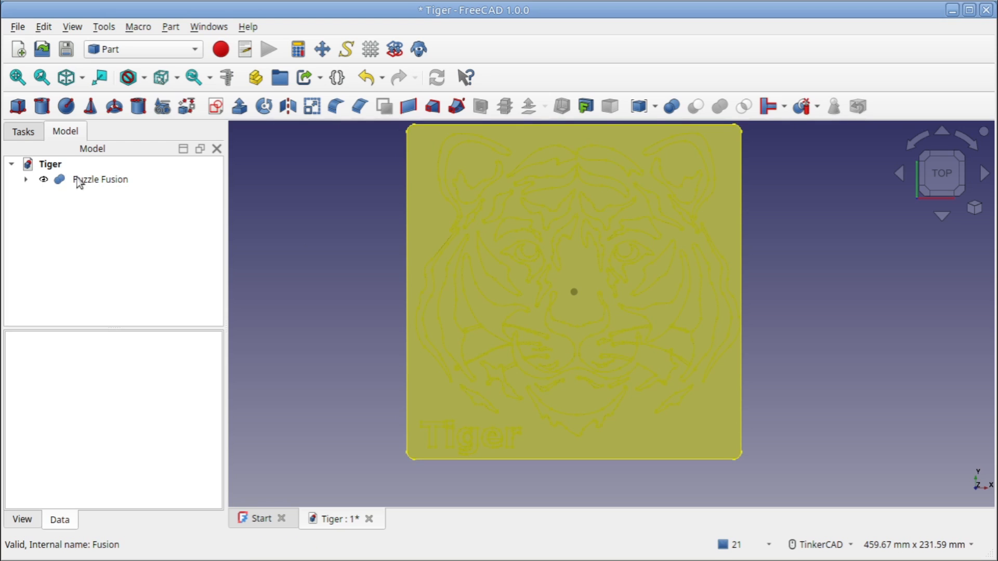
pyautogui.click(25, 180)
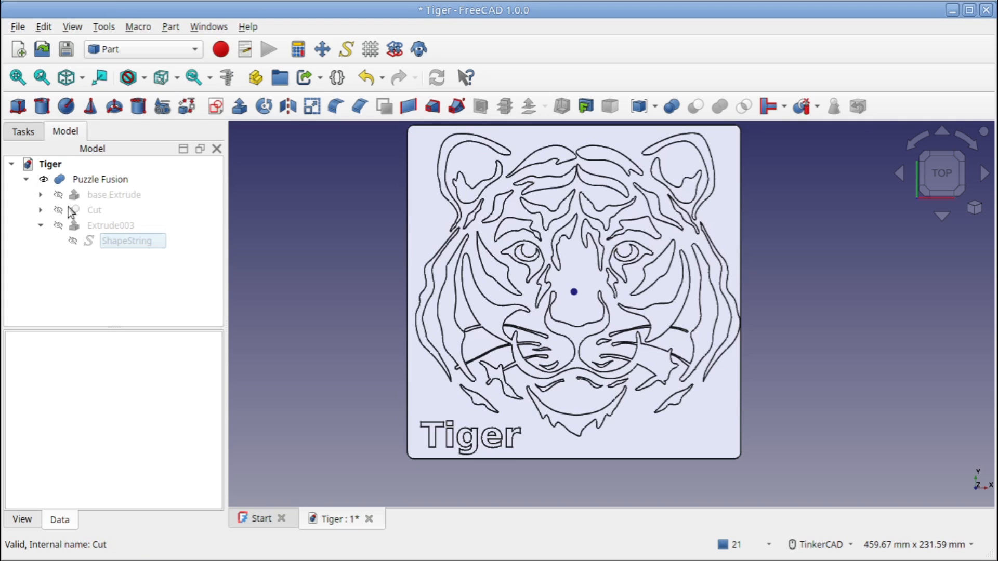
pyautogui.click(41, 210)
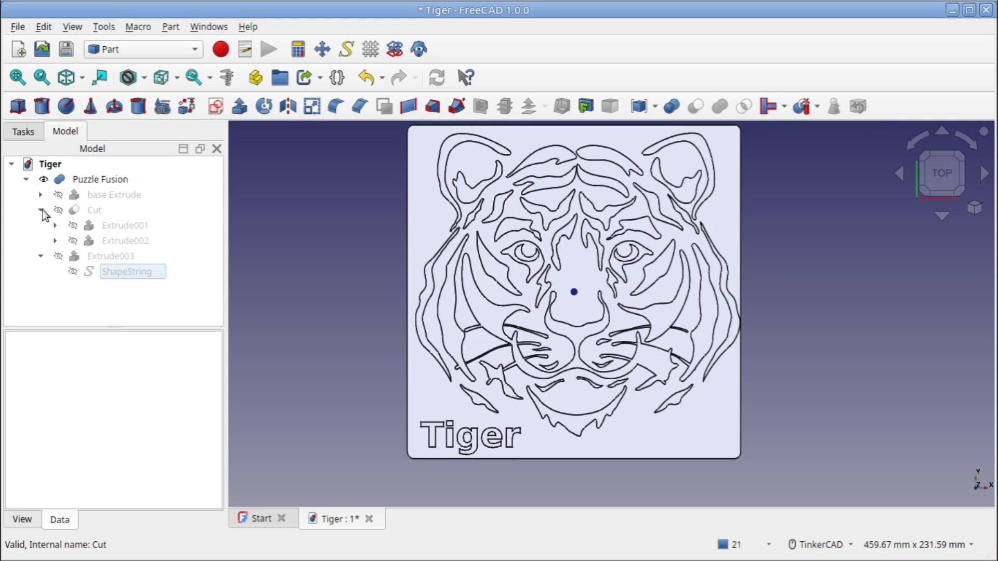
pyautogui.click(95, 242)
pyautogui.click(93, 228)
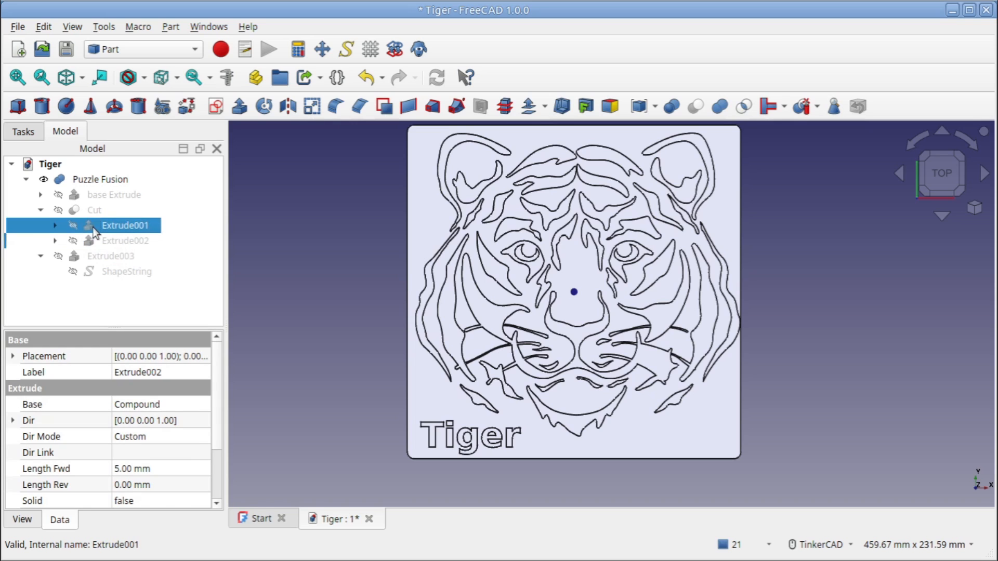
# Set the x position of the tiger Cut inside Puzzle Fusion to -2 mm, then collapse the fusion's contents
pyautogui.click(89, 210)
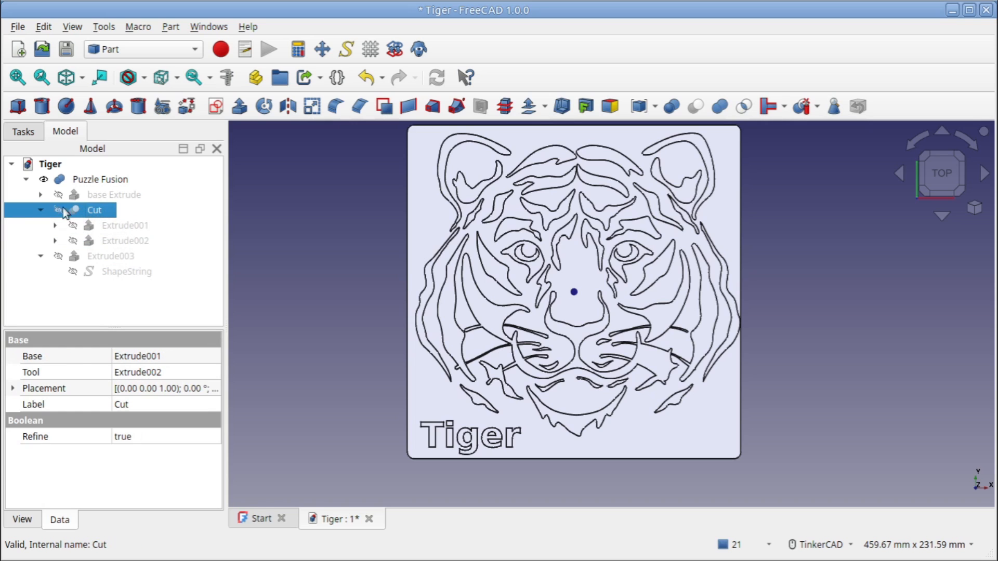
pyautogui.click(39, 209)
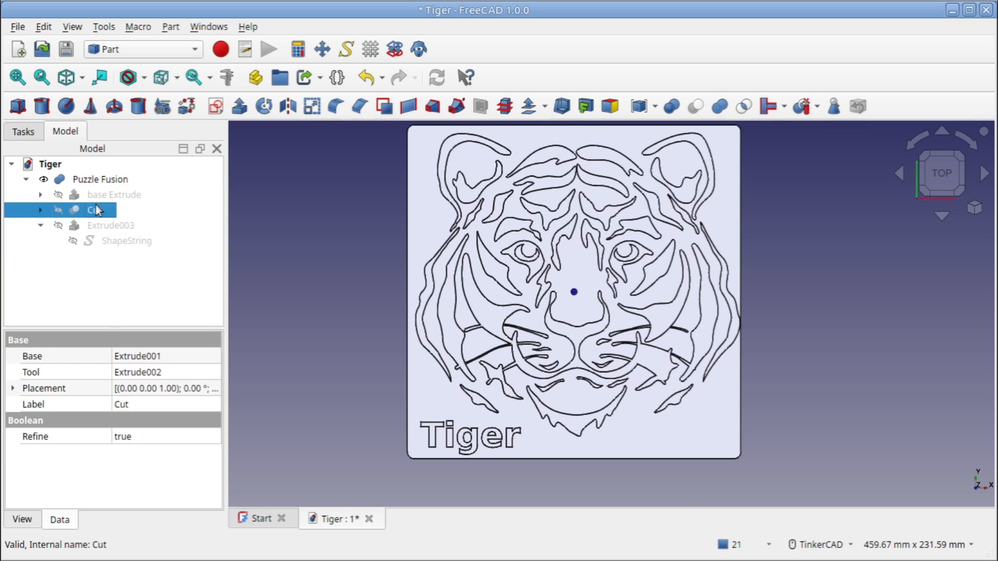
pyautogui.click(13, 388)
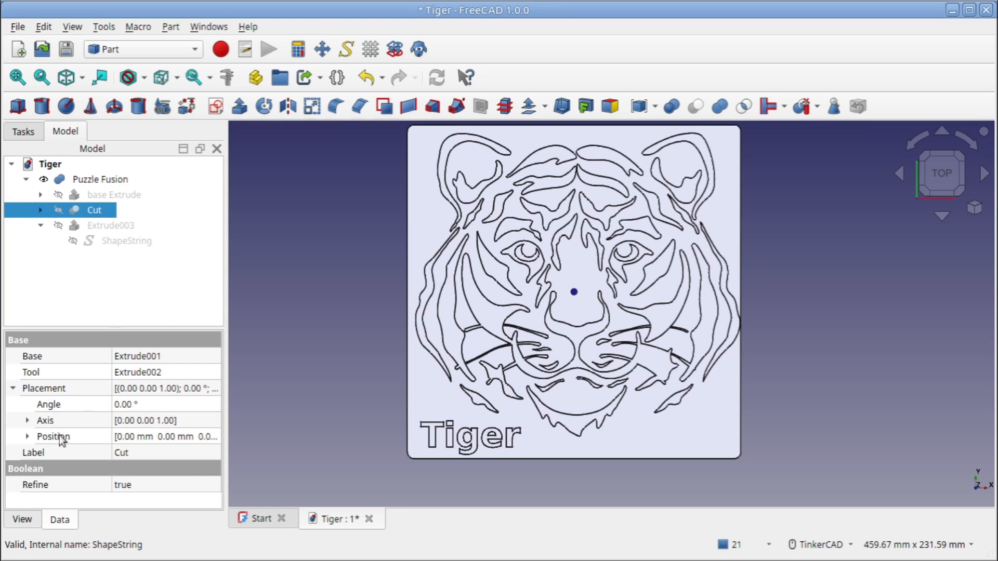
pyautogui.click(28, 437)
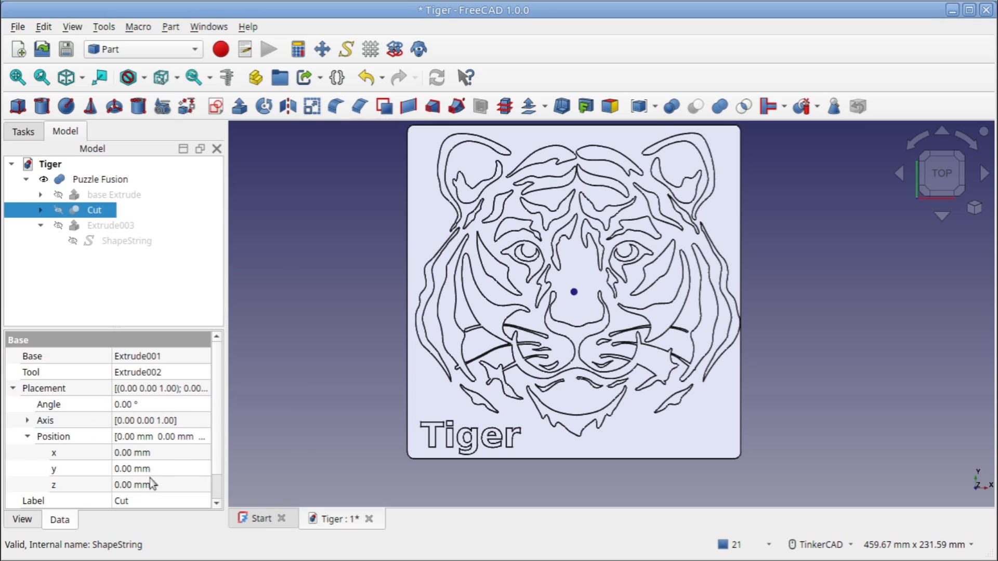
pyautogui.click(118, 452)
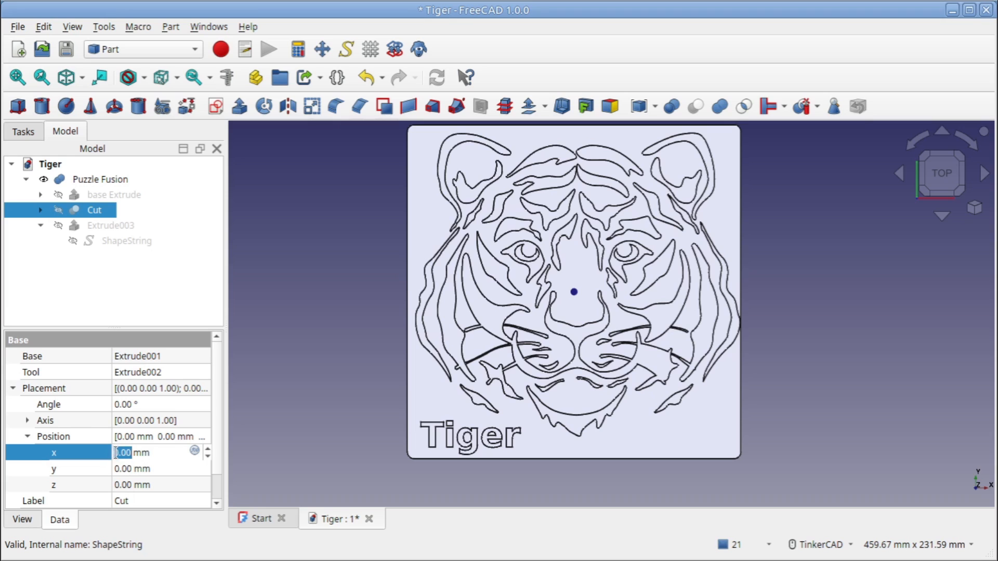
pyautogui.doubleClick(116, 452)
pyautogui.write('-2')
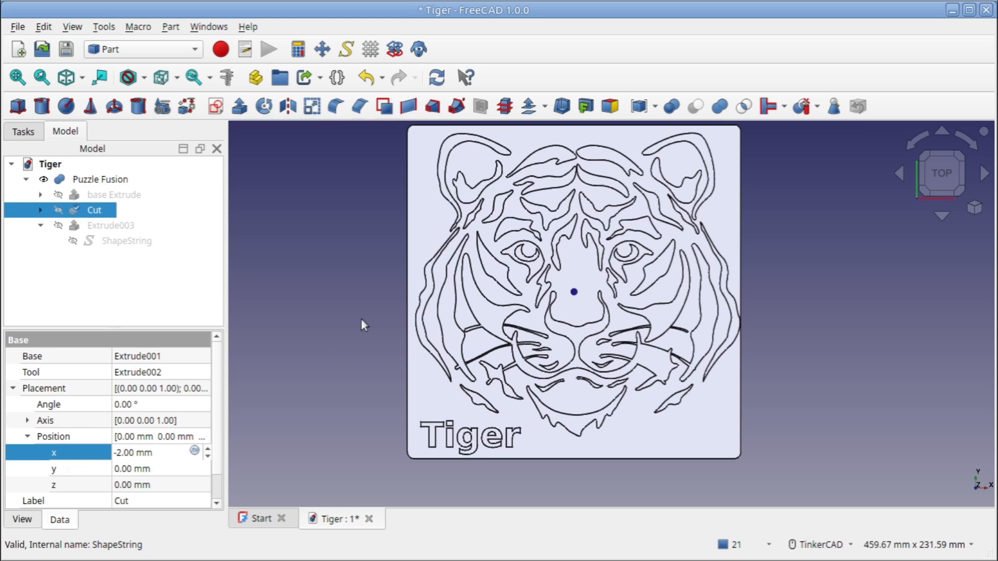
pyautogui.press('Tab')
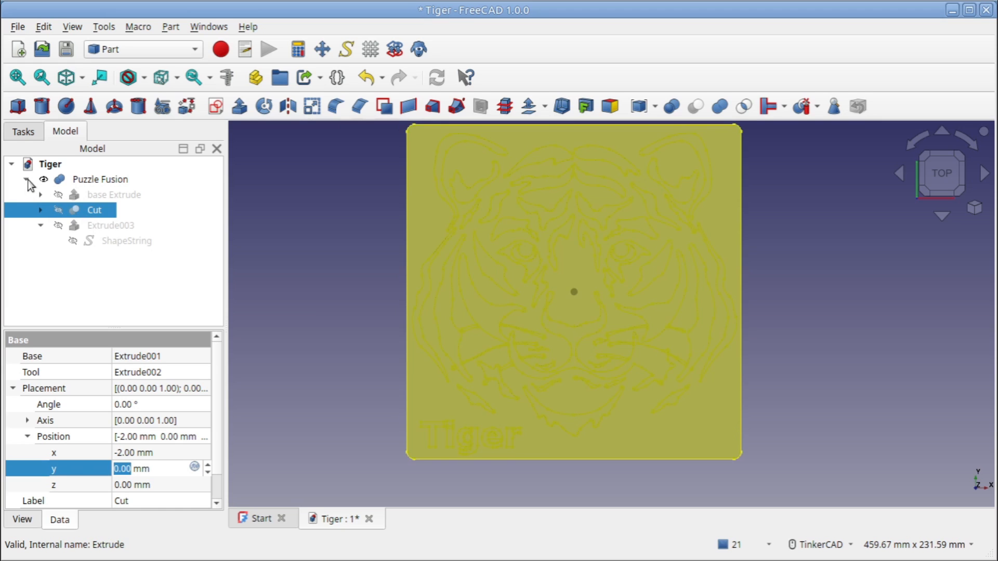
pyautogui.click(26, 179)
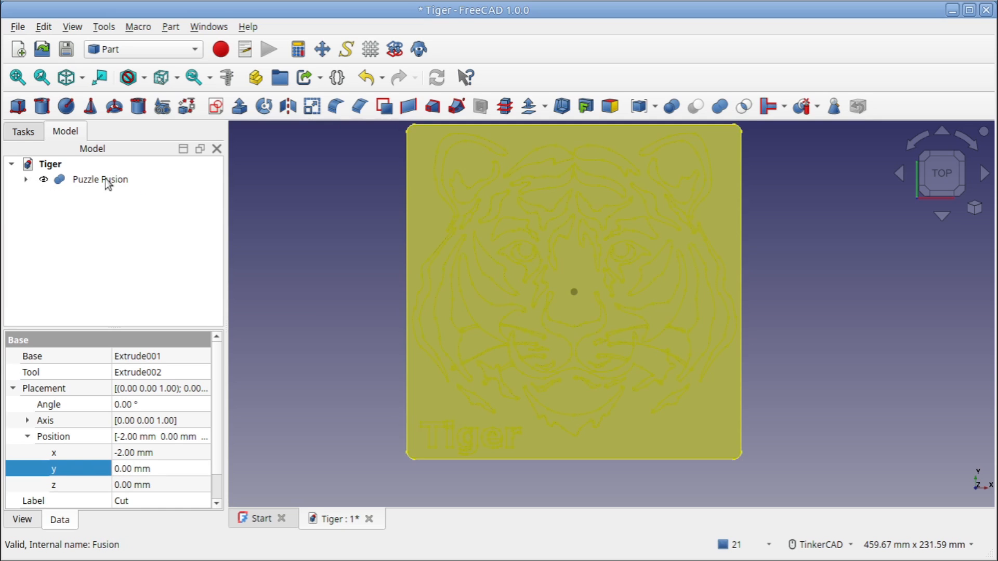
pyautogui.click(349, 210)
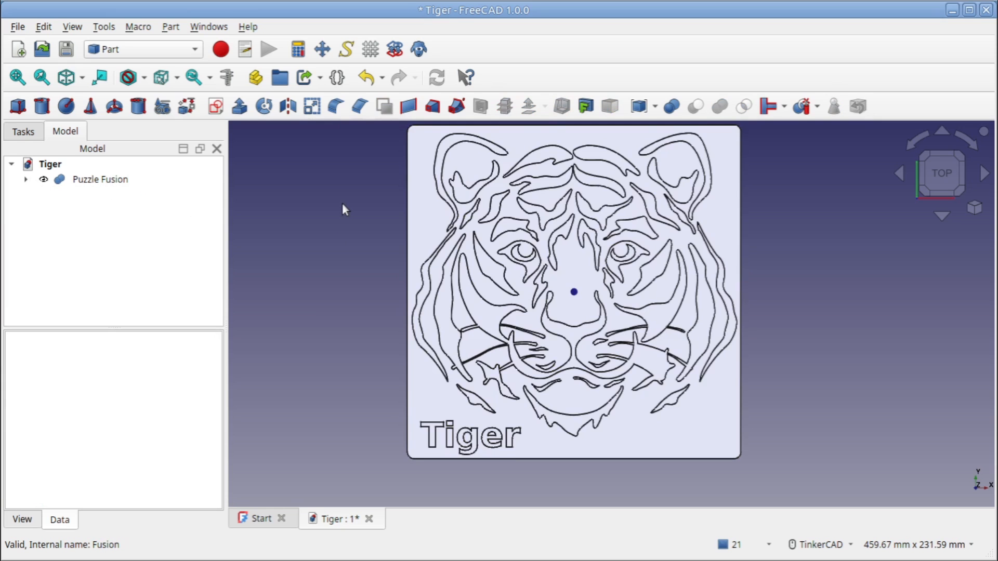
# Import the file "jigsaw processed.svg" into the Tiger document as SVG geometry
pyautogui.click(18, 28)
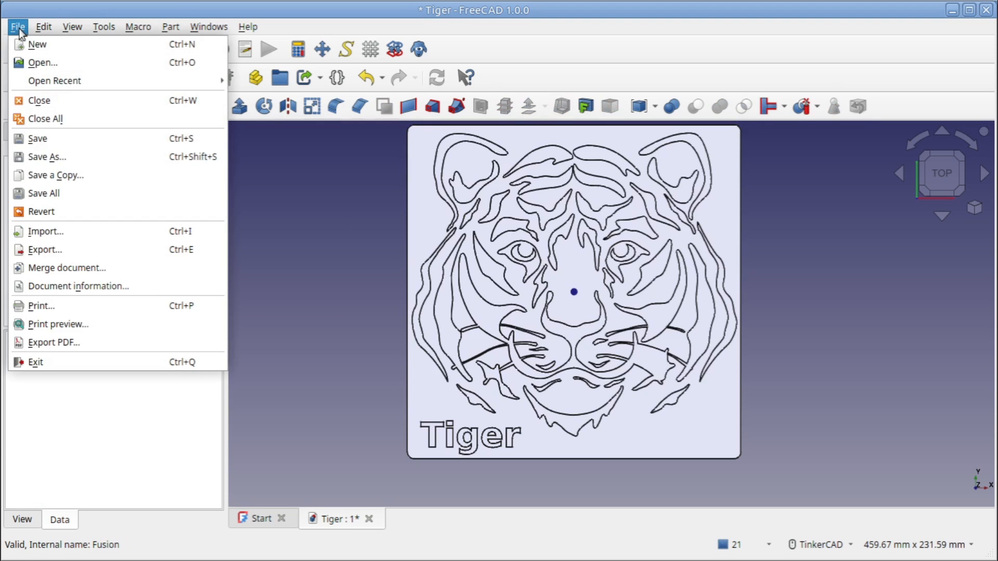
pyautogui.click(32, 231)
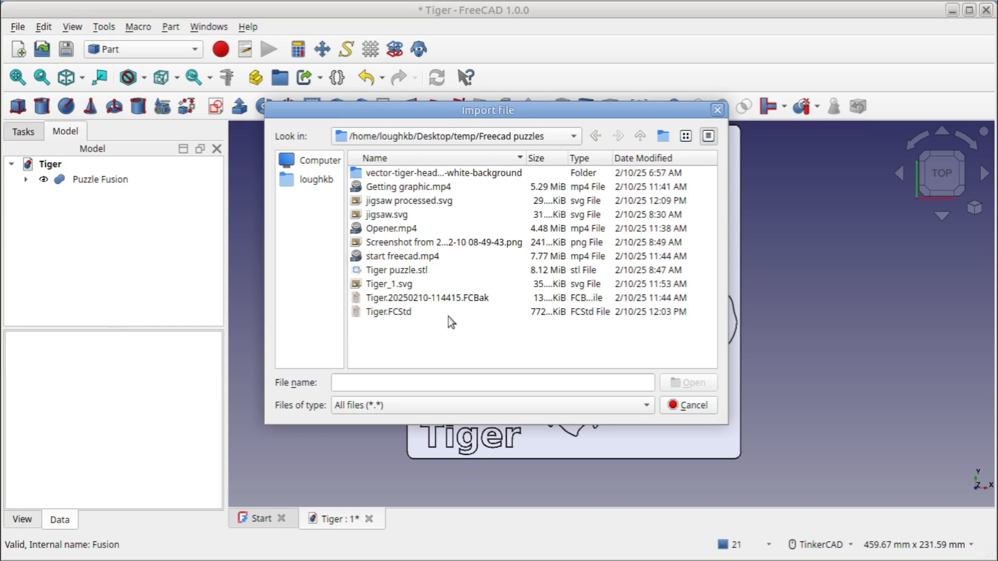
pyautogui.click(414, 202)
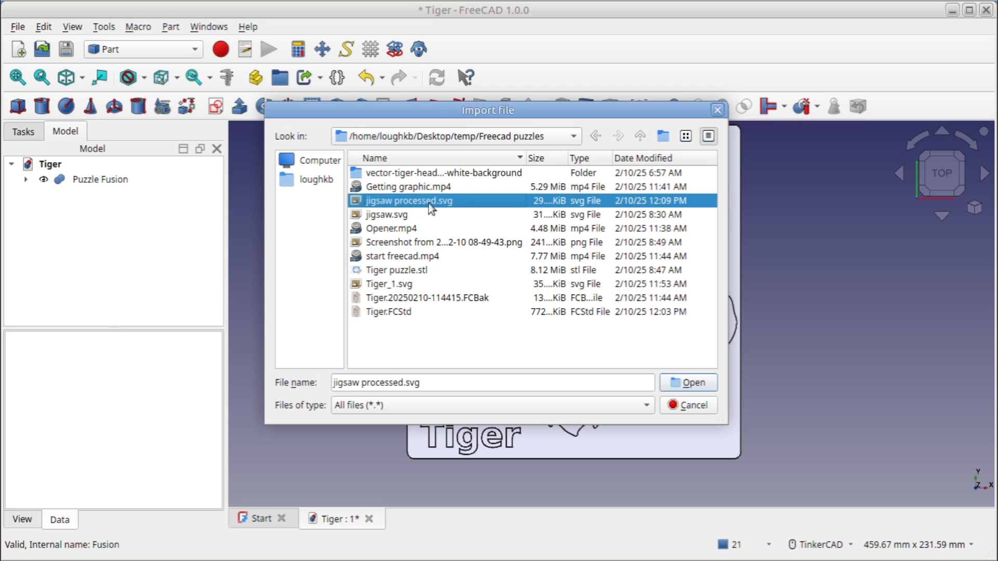
pyautogui.click(687, 383)
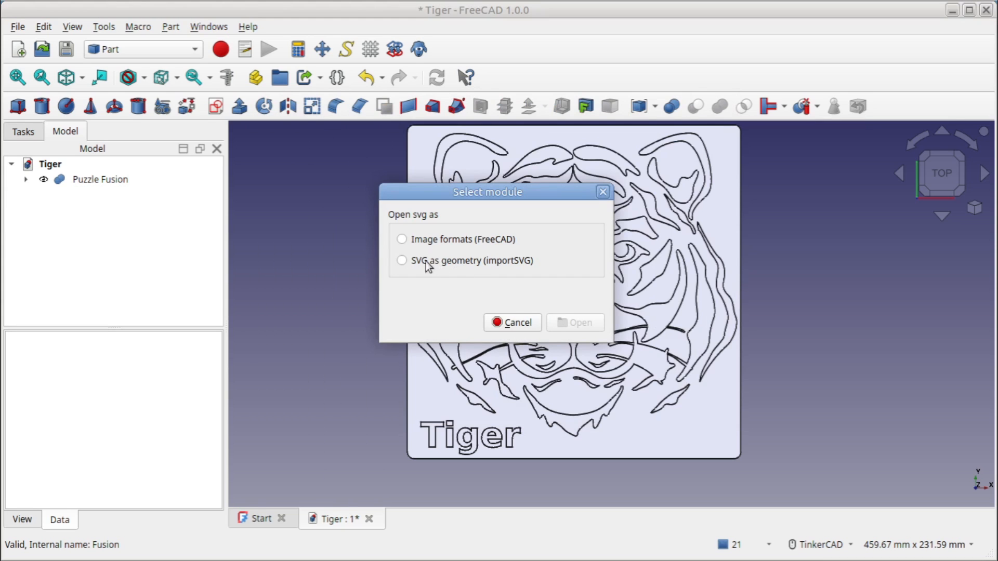
pyautogui.click(402, 261)
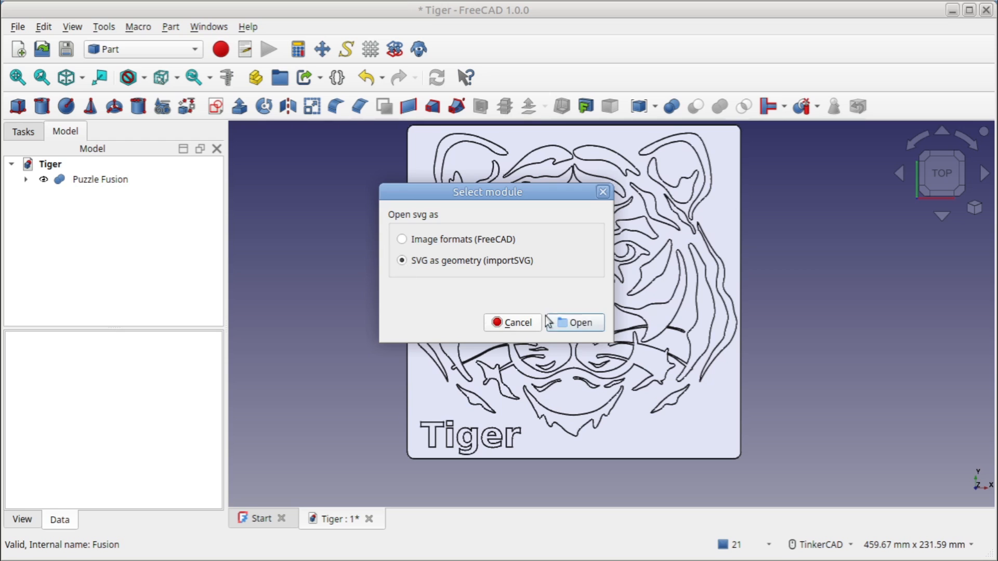
pyautogui.click(575, 329)
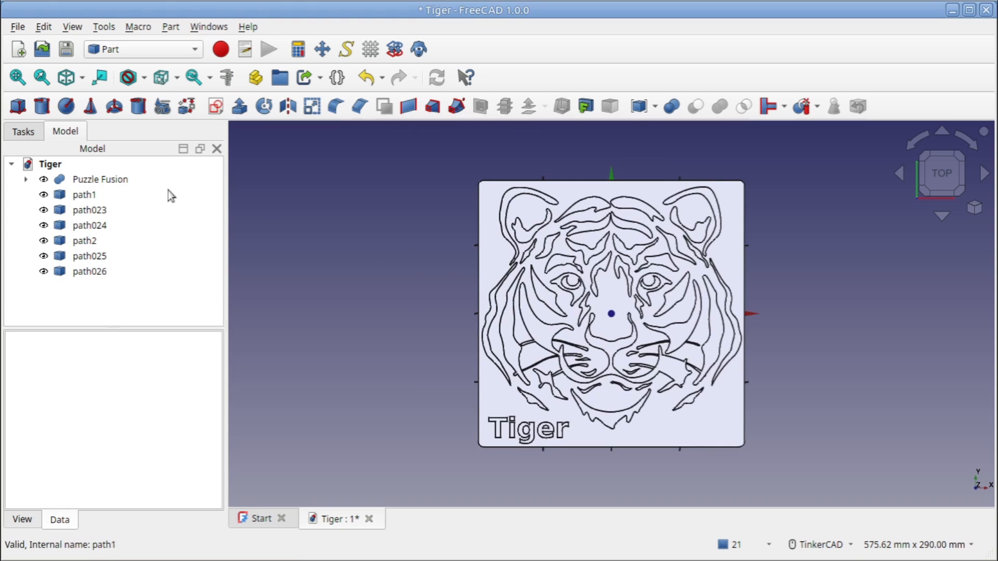
# Hide Puzzle Fusion and inspect the imported jigsaw cut lines closely, including their thickness and crossings
pyautogui.click(106, 179)
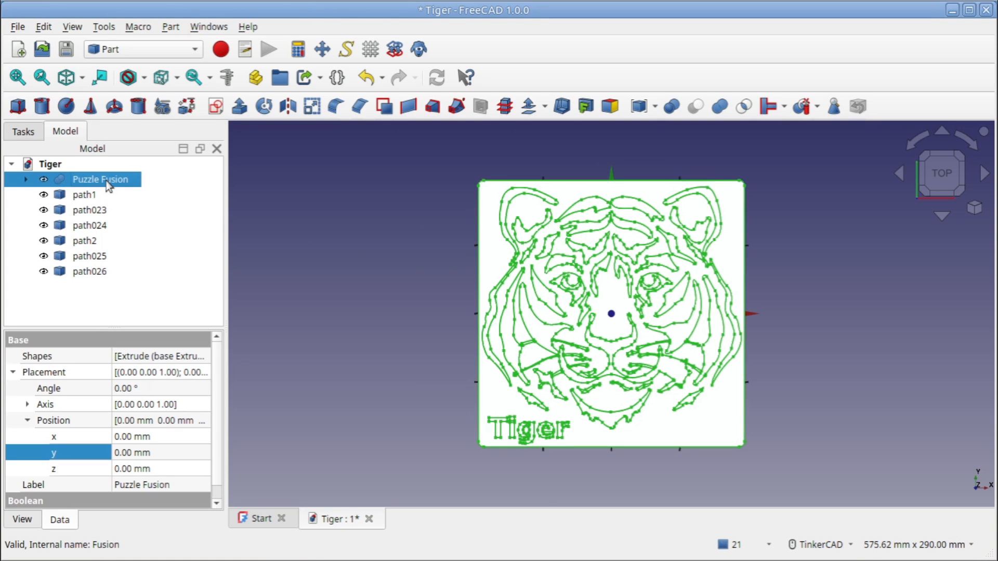
pyautogui.press('space')
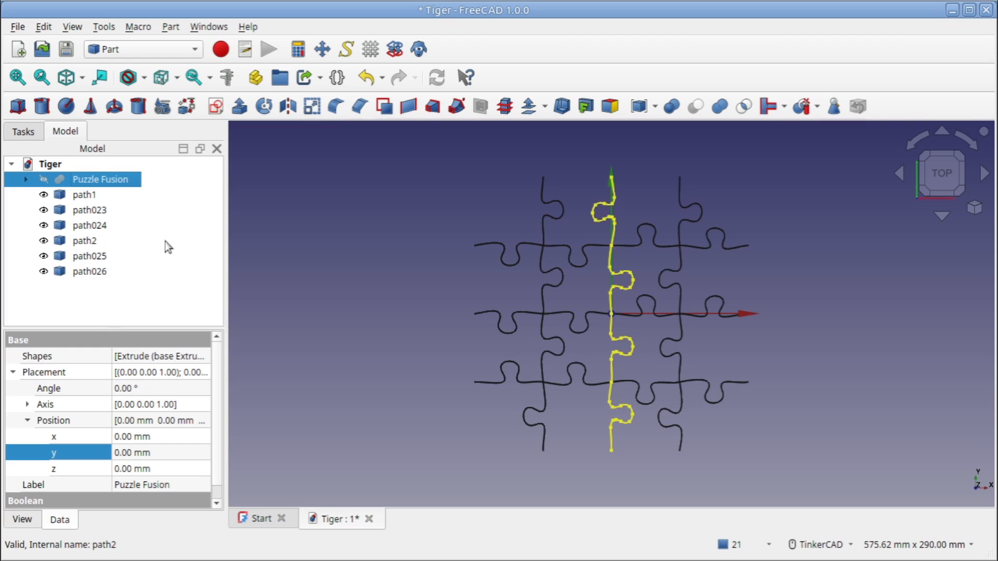
pyautogui.scroll(6, 554, 268)
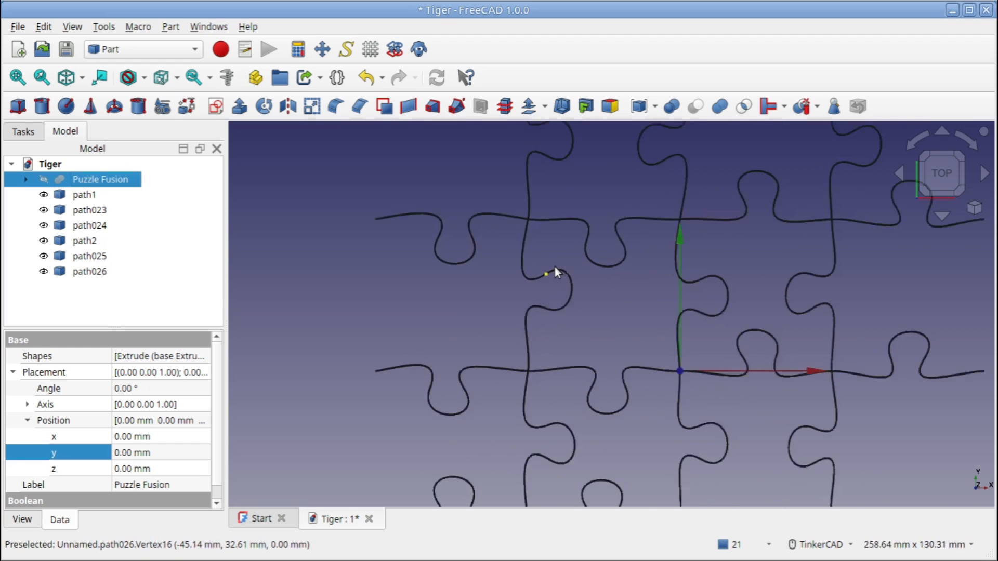
pyautogui.scroll(9, 545, 285)
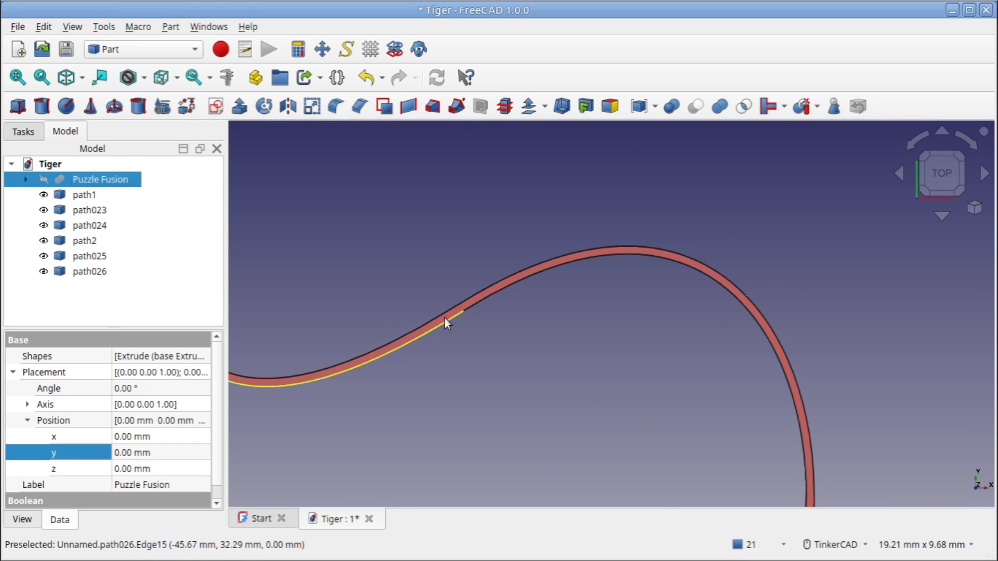
pyautogui.scroll(-10, 444, 310)
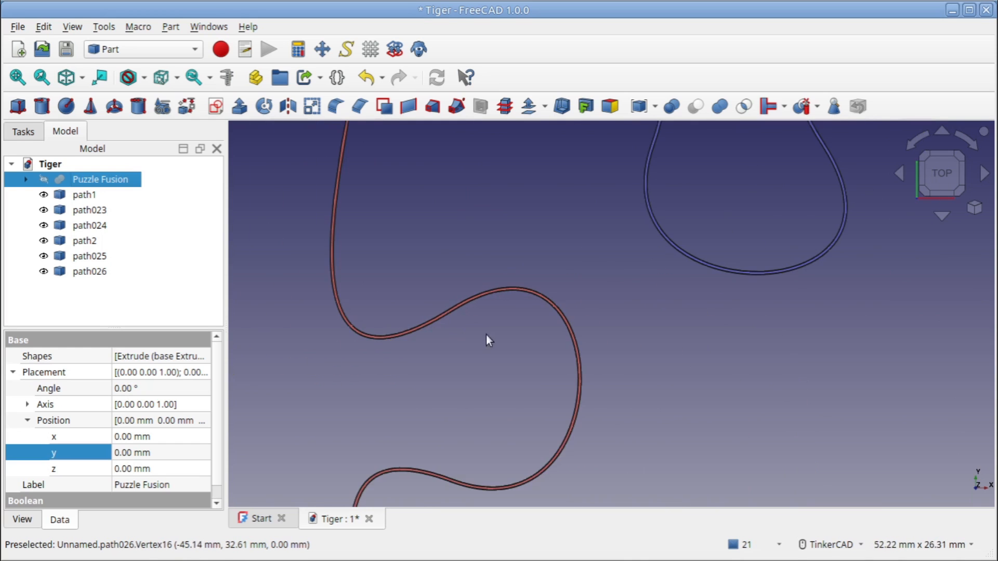
pyautogui.scroll(-5, 549, 369)
pyautogui.moveTo(574, 366); pyautogui.dragTo(541, 278, button='middle')
pyautogui.scroll(-1, 540, 287)
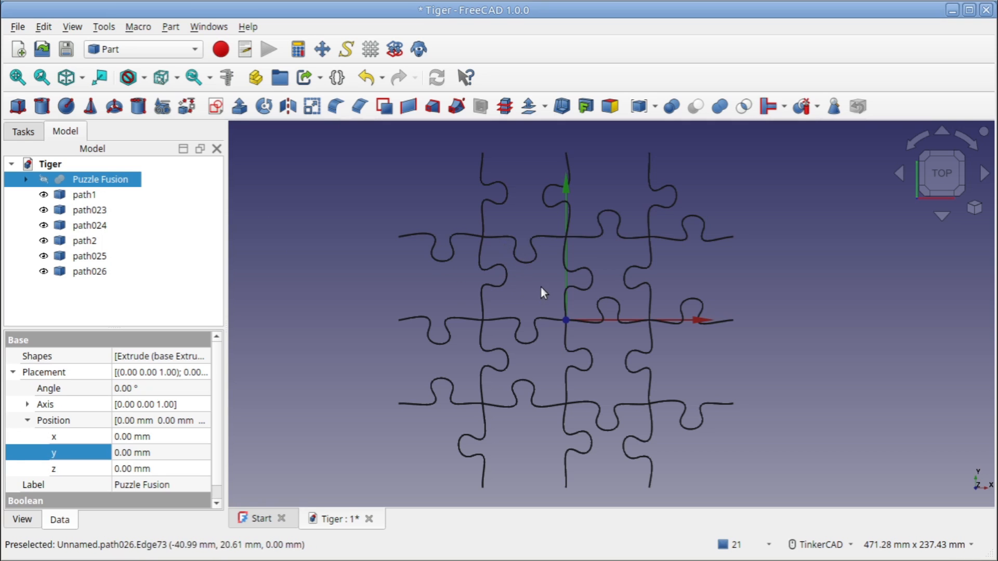
pyautogui.scroll(5, 487, 251)
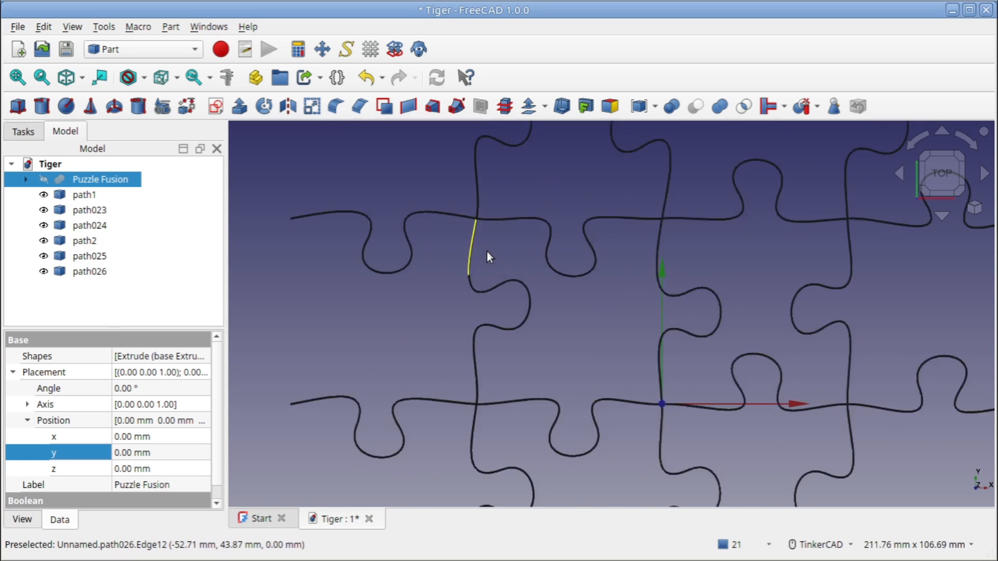
pyautogui.scroll(3, 471, 204)
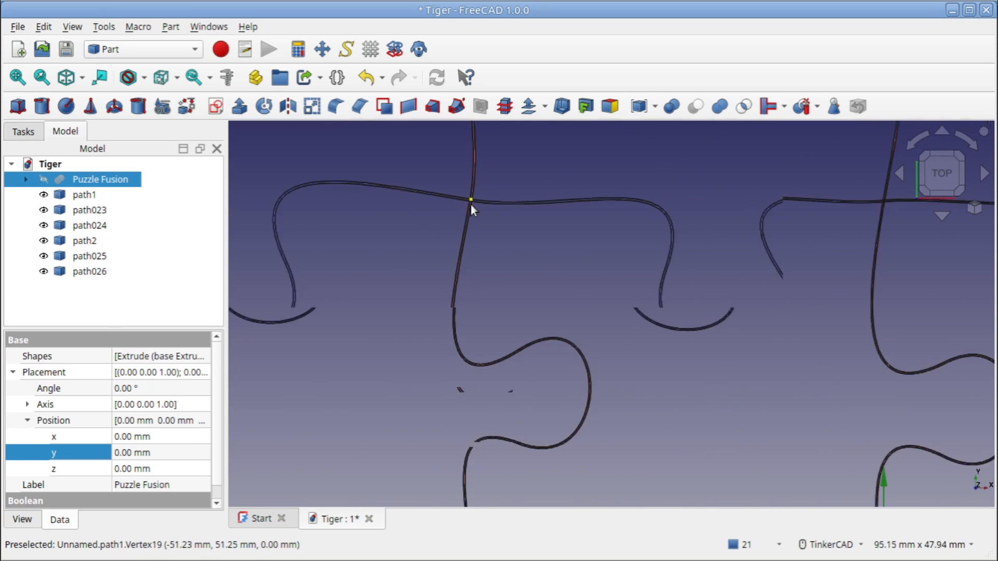
pyautogui.scroll(-6, 471, 205)
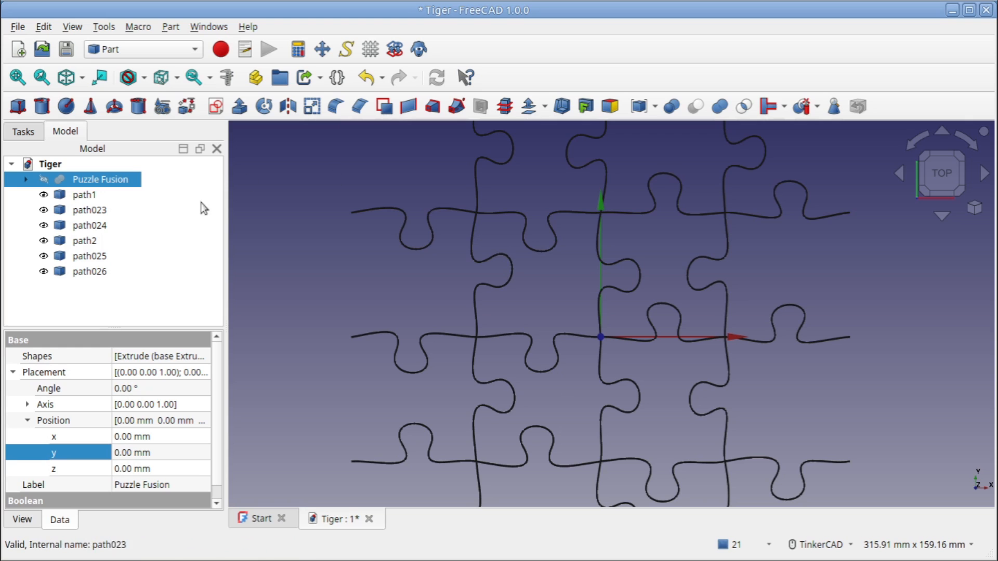
# Make a compound of the three horizontal jigsaw lines path1, path023 and path024
pyautogui.click(84, 196)
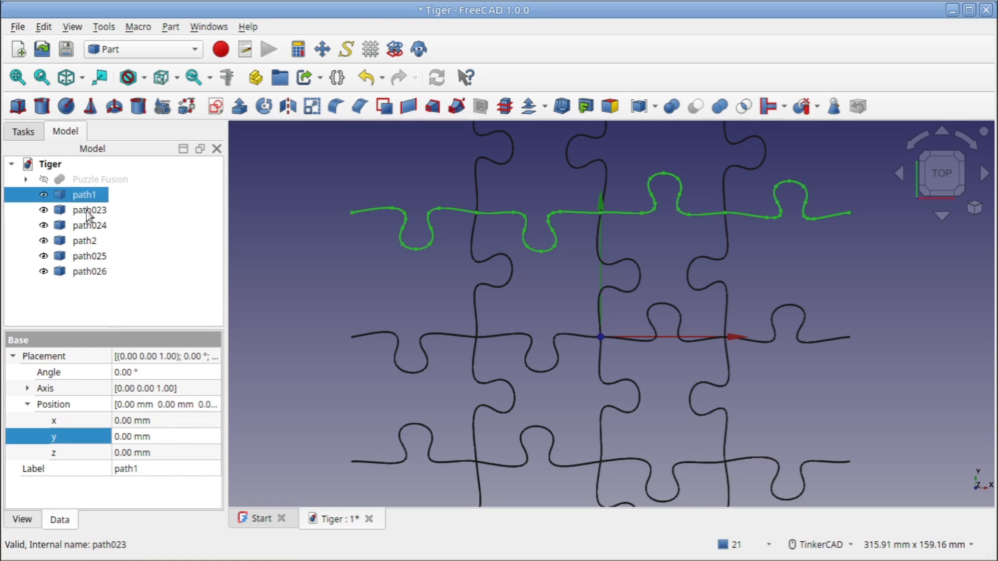
pyautogui.keyDown('ctrl'); pyautogui.click(85, 211); pyautogui.keyUp('ctrl')
pyautogui.keyDown('ctrl'); pyautogui.click(84, 225); pyautogui.keyUp('ctrl')
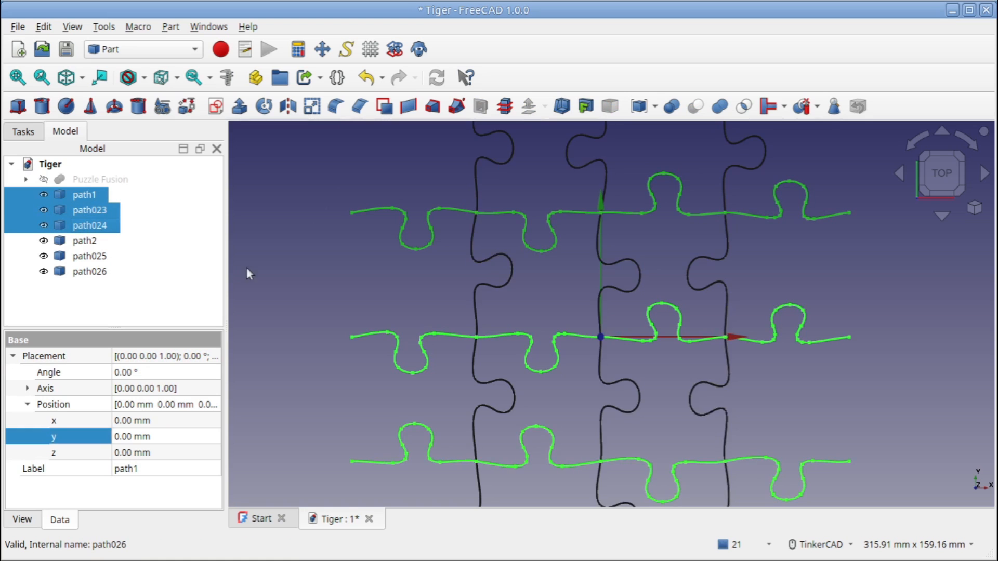
pyautogui.scroll(-2, 326, 309)
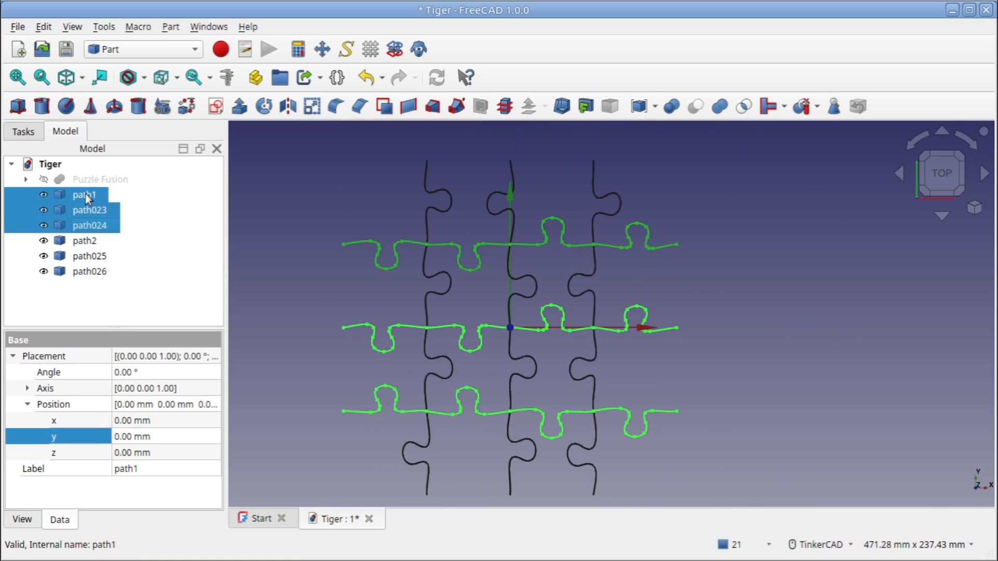
pyautogui.click(640, 106)
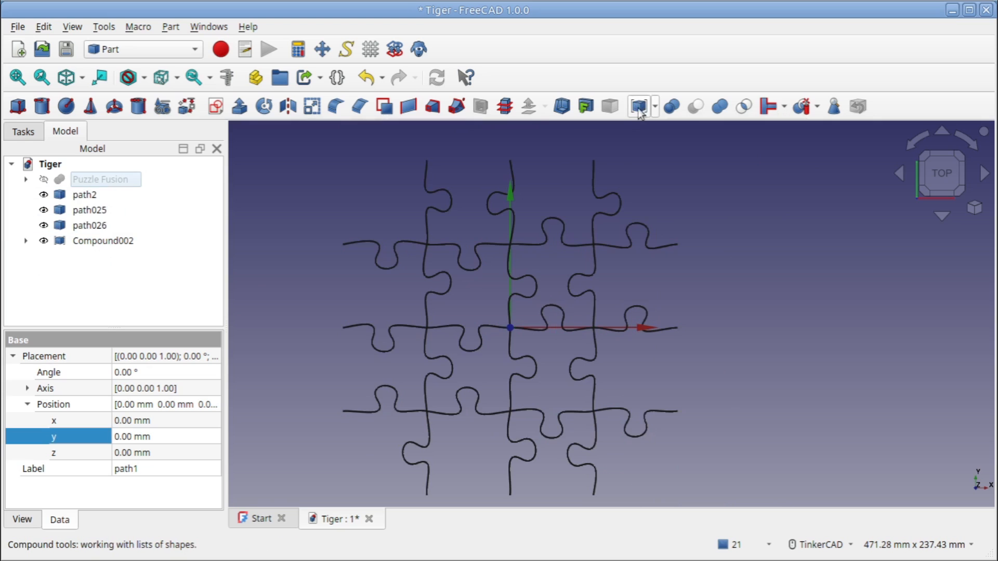
# Make a second compound of the three vertical jigsaw lines path2, path025 and path026
pyautogui.click(88, 199)
pyautogui.keyDown('ctrl'); pyautogui.click(89, 210); pyautogui.keyUp('ctrl')
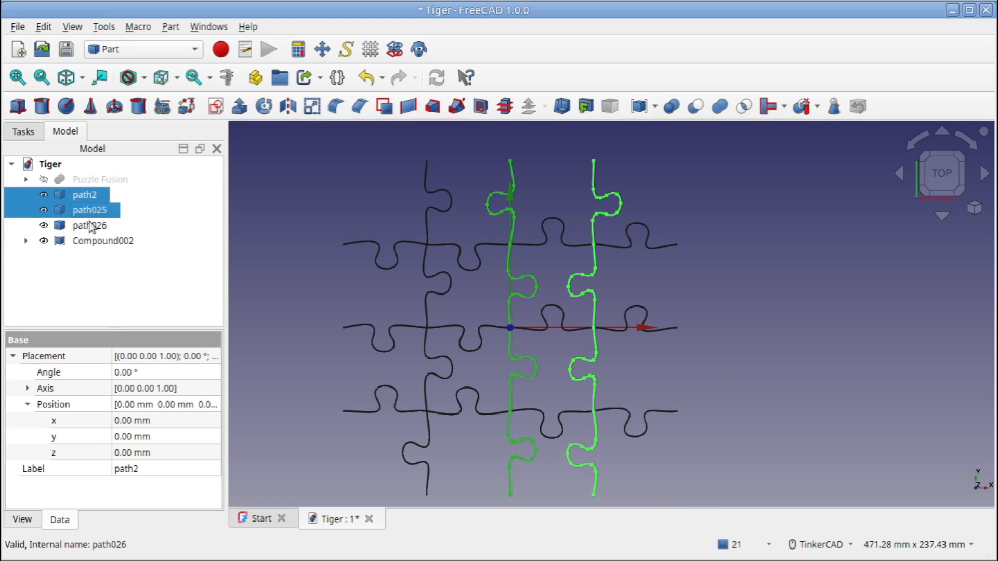
pyautogui.keyDown('ctrl'); pyautogui.click(94, 225); pyautogui.keyUp('ctrl')
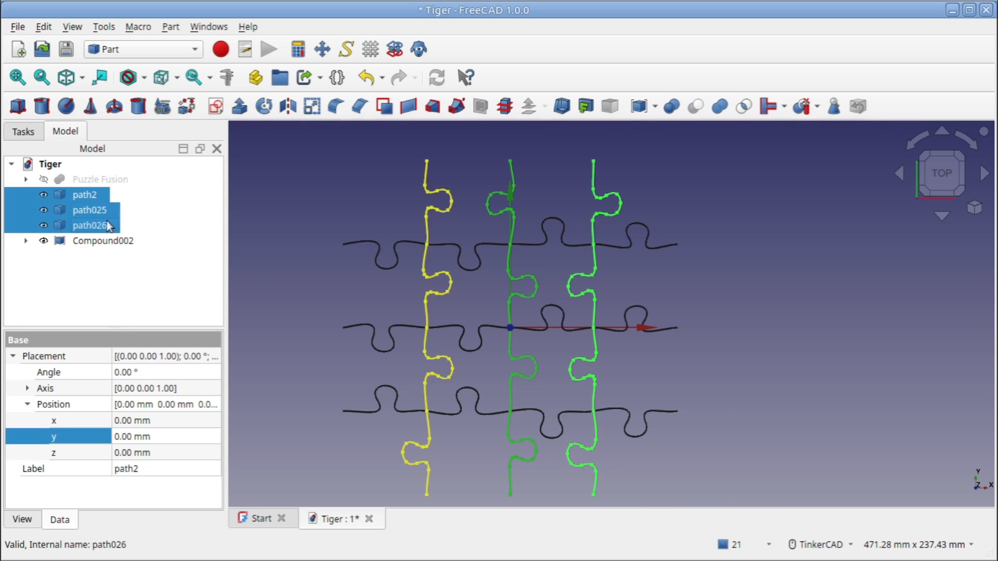
pyautogui.click(639, 106)
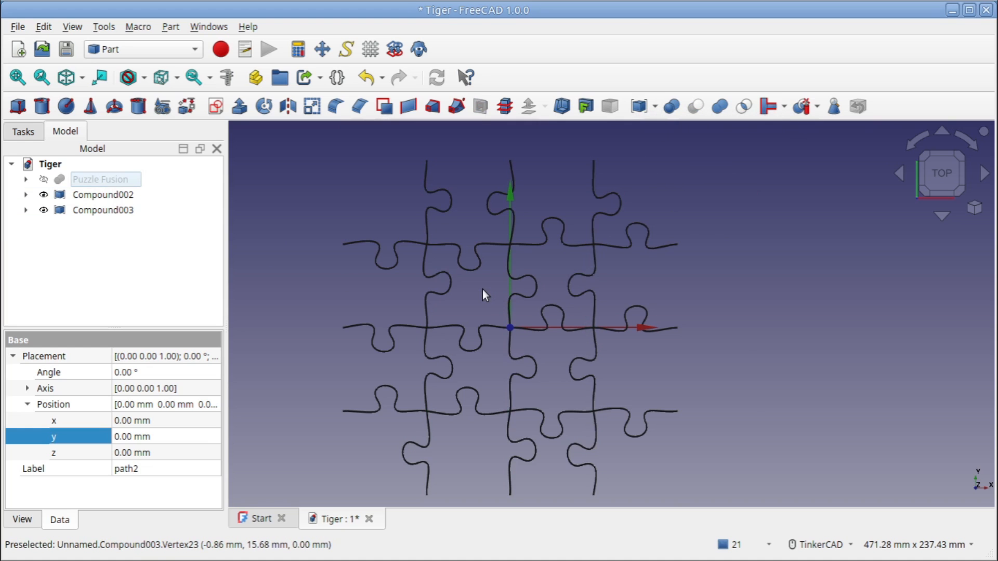
# Extrude Compound002 and Compound003 together by 8 mm in the custom direction along Z
pyautogui.moveTo(500, 252); pyautogui.dragTo(475, 258, button='right')
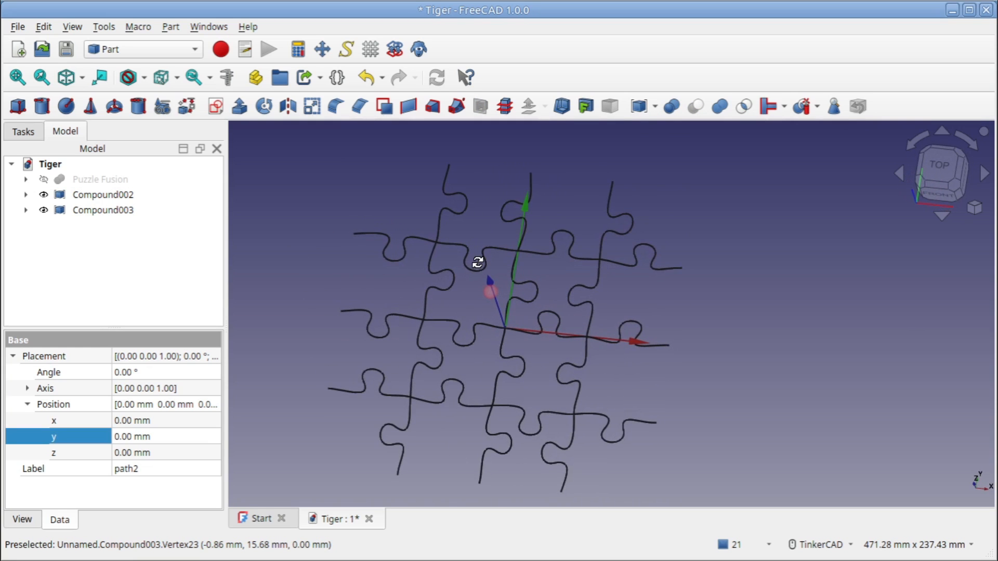
pyautogui.click(97, 197)
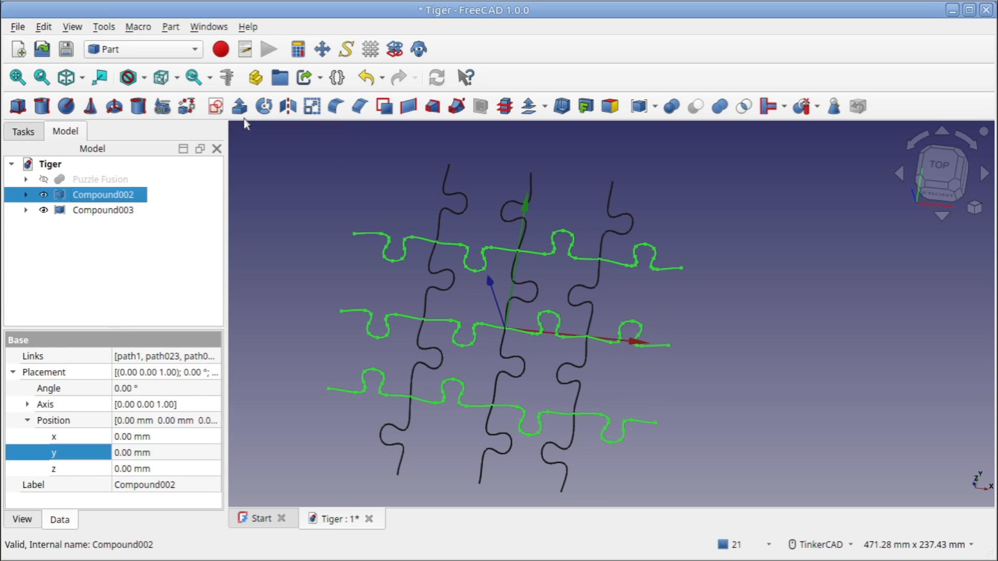
pyautogui.keyDown('ctrl'); pyautogui.click(120, 212); pyautogui.keyUp('ctrl')
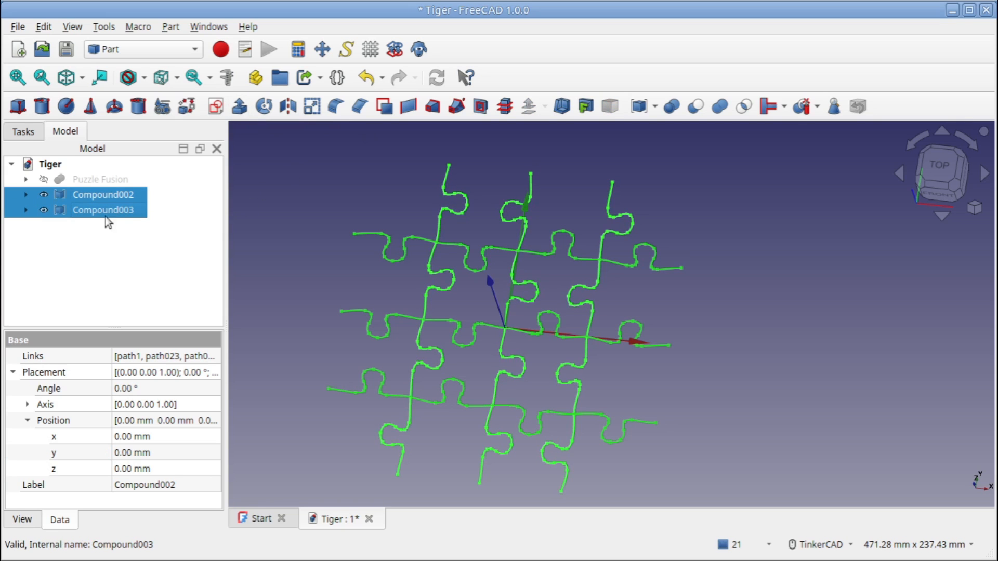
pyautogui.click(240, 106)
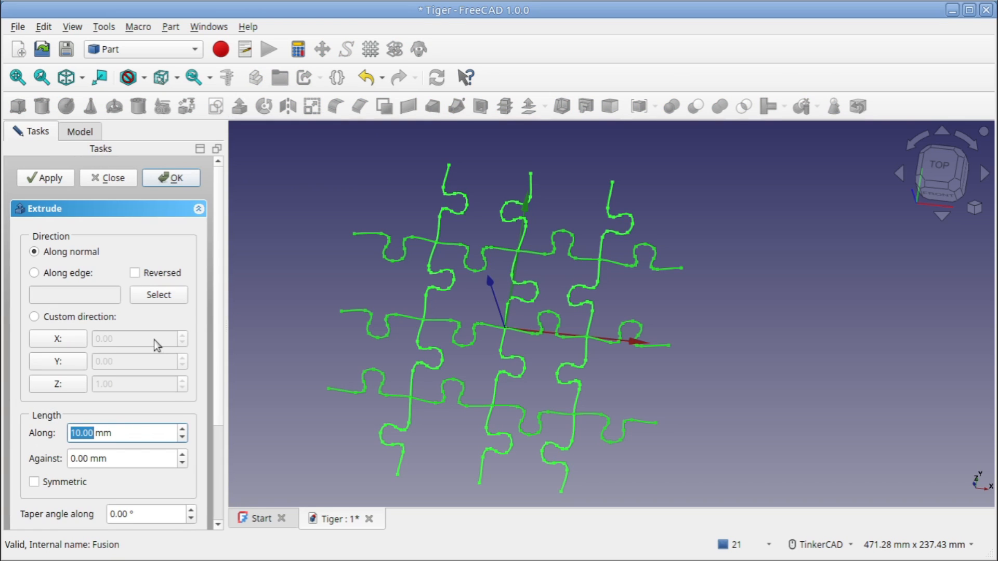
pyautogui.click(83, 317)
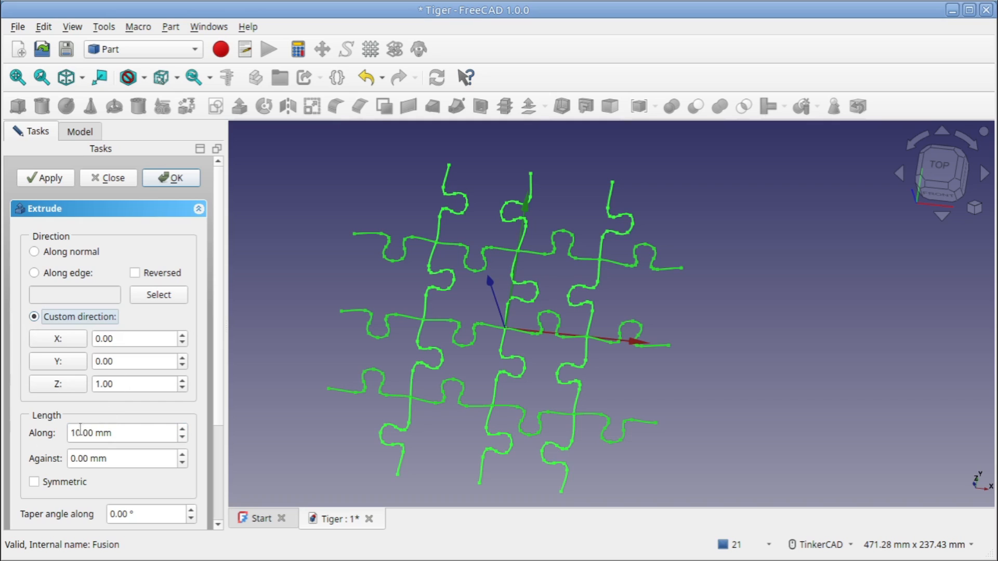
pyautogui.click(74, 433)
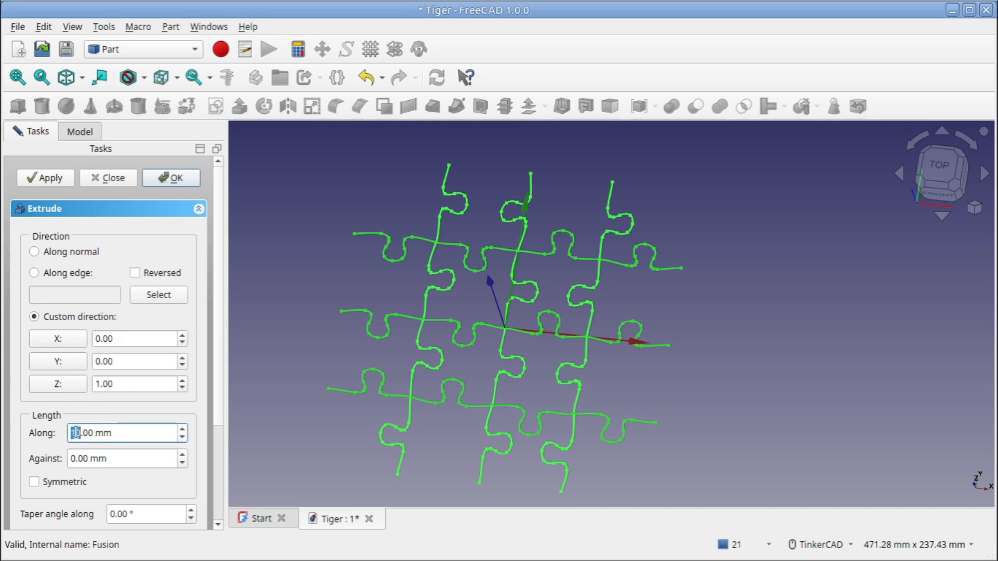
pyautogui.write('8')
pyautogui.click(168, 182)
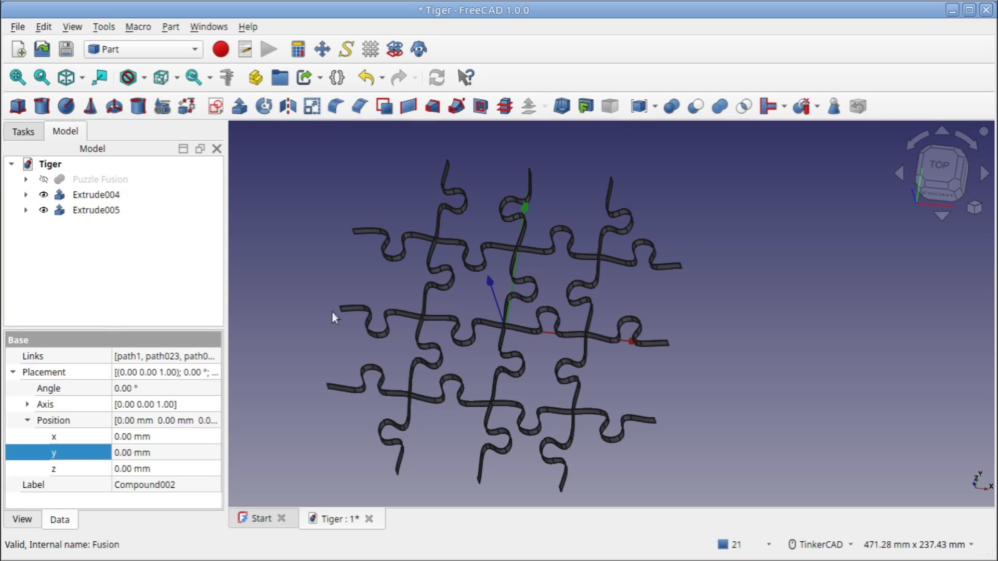
# Show Puzzle Fusion again and check from an angle how the extruded jigsaw lines pass through it
pyautogui.moveTo(467, 302)
pyautogui.mouseDown(button='right')
pyautogui.moveTo(489, 279)
pyautogui.moveTo(468, 285)
pyautogui.moveTo(426, 239)
pyautogui.moveTo(486, 294)
pyautogui.moveTo(468, 291)
pyautogui.mouseUp(button='right')
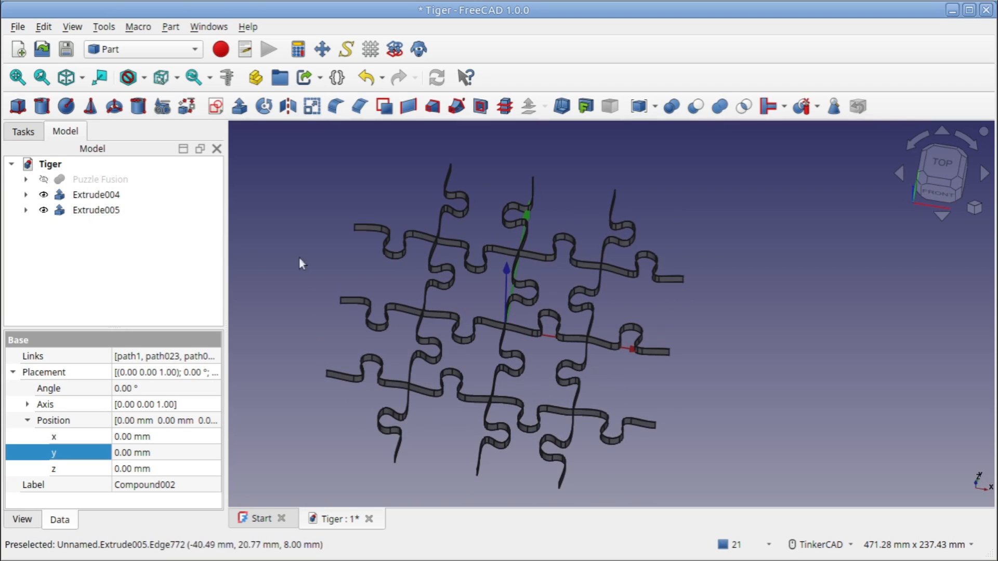
pyautogui.click(91, 178)
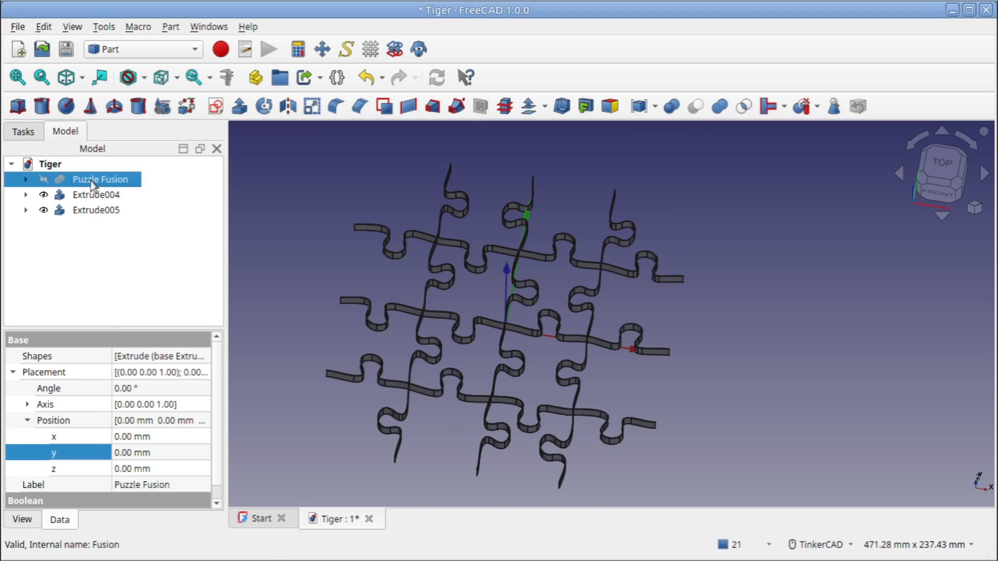
pyautogui.press('space')
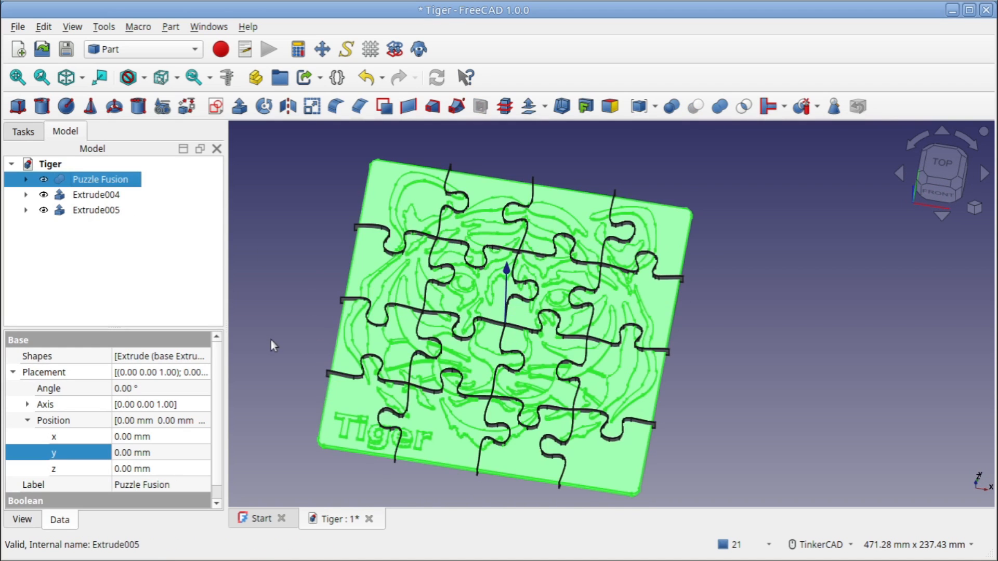
pyautogui.moveTo(622, 351); pyautogui.dragTo(547, 382, button='right')
pyautogui.moveTo(551, 386); pyautogui.dragTo(611, 379, button='middle')
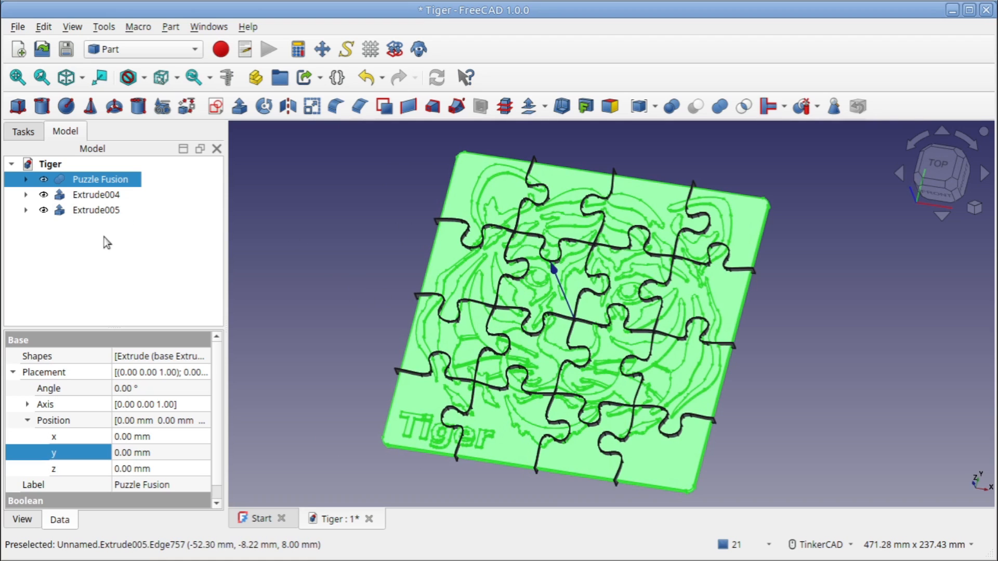
# Slice apart Puzzle Fusion with Extrude004, the extruded horizontal jigsaw lines
pyautogui.click(108, 196)
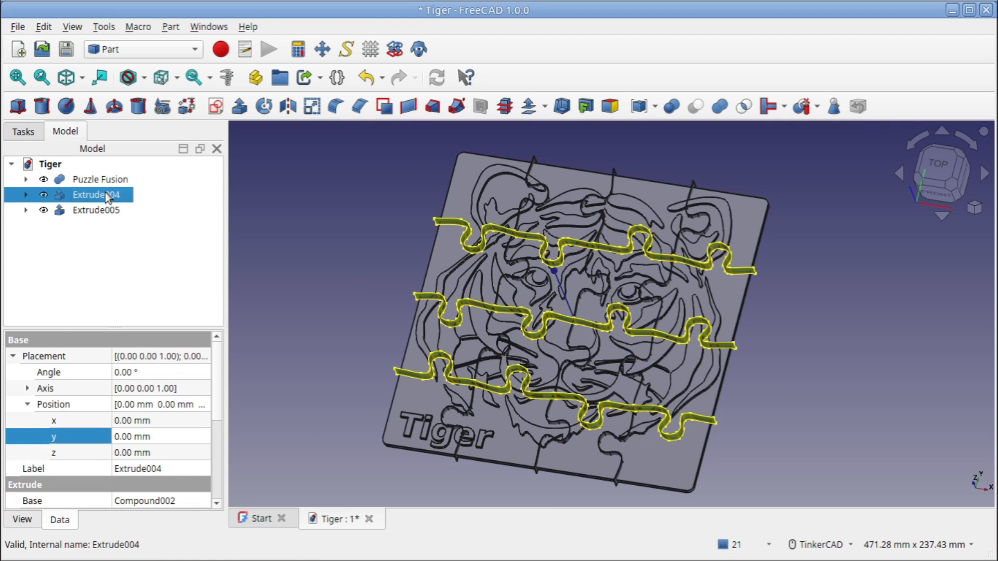
pyautogui.click(107, 181)
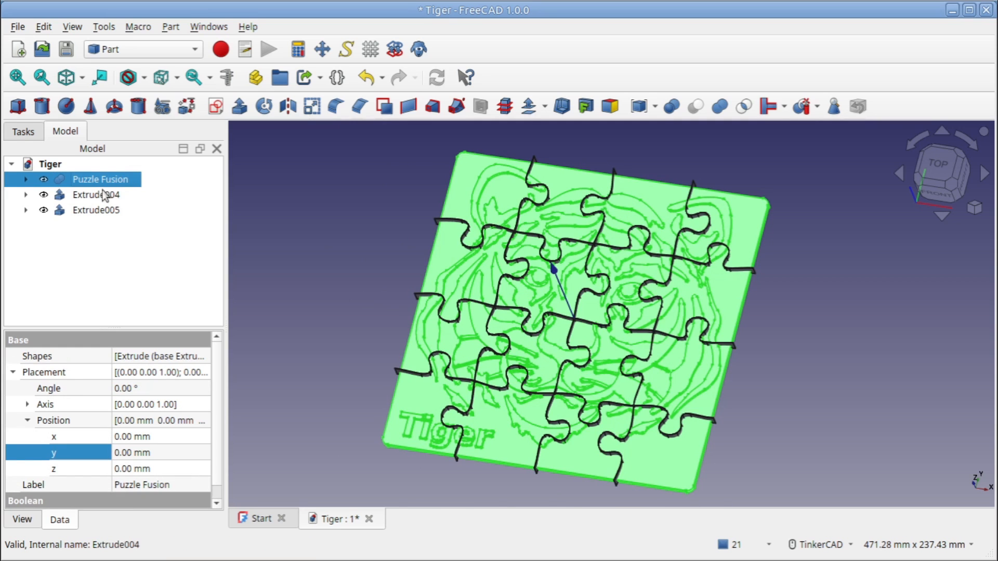
pyautogui.keyDown('ctrl'); pyautogui.click(104, 195); pyautogui.keyUp('ctrl')
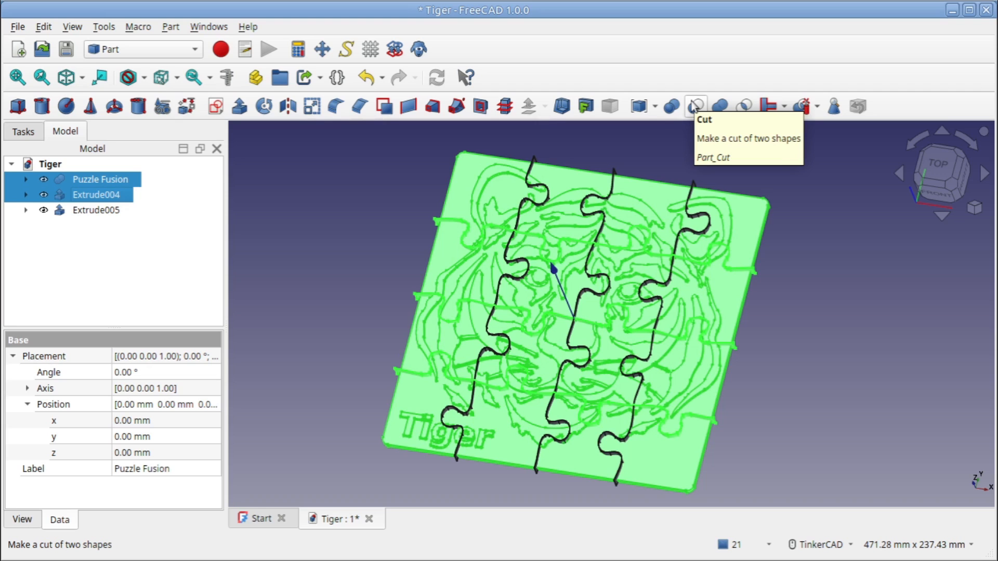
pyautogui.click(817, 107)
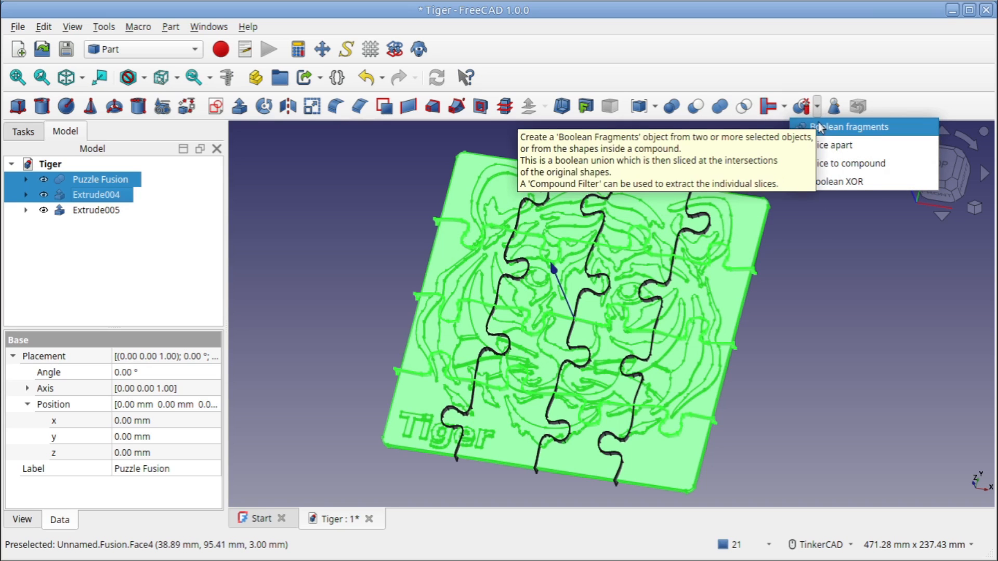
pyautogui.click(178, 28)
pyautogui.click(172, 27)
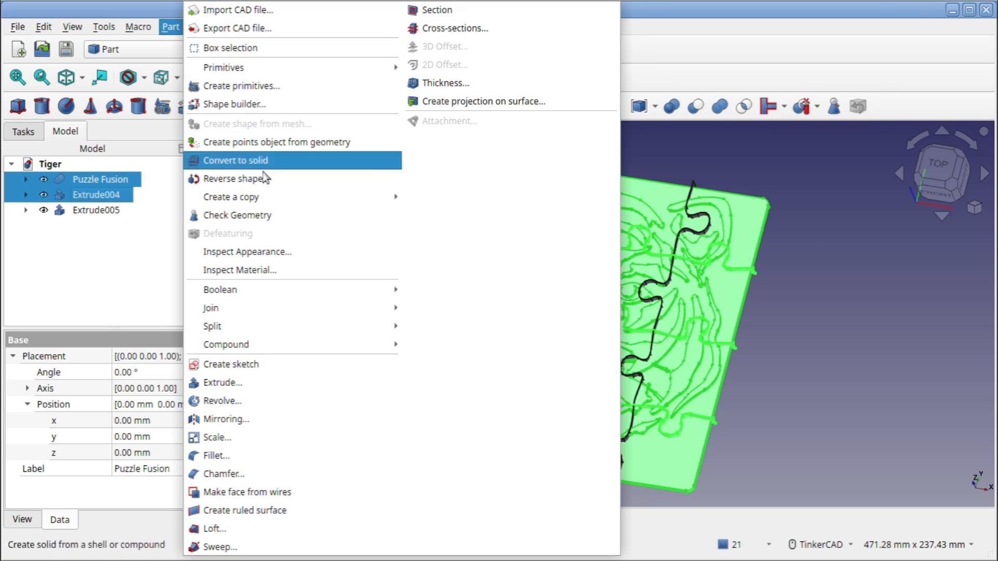
pyautogui.moveTo(211, 328)
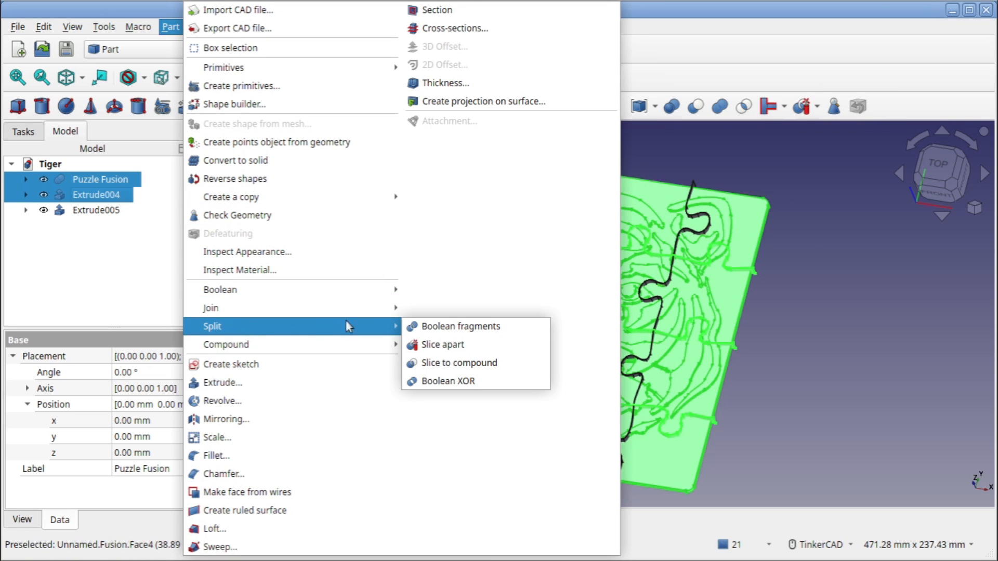
pyautogui.click(436, 344)
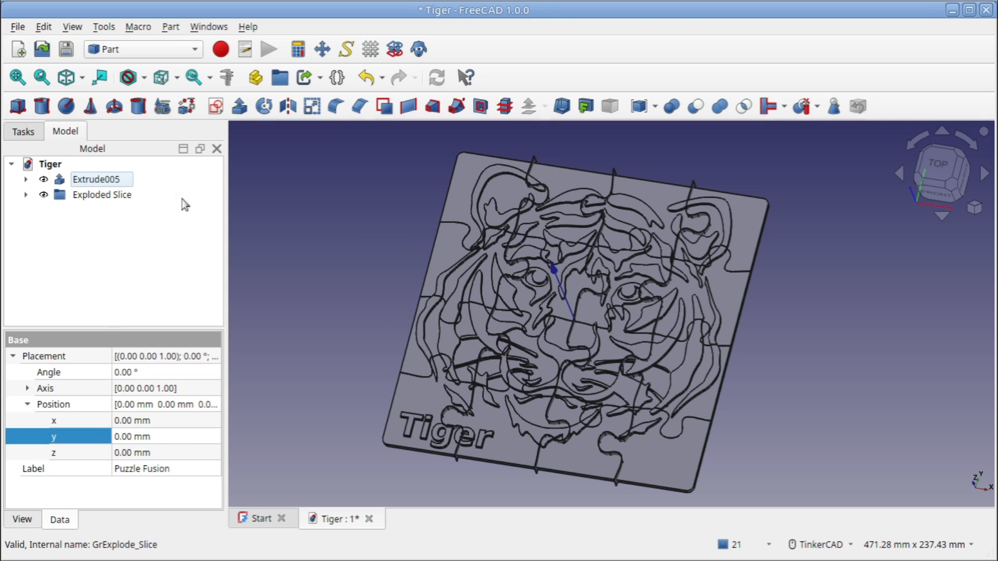
# Inspect the first parts of the Exploded Slice group and delete Slice.1, the thin sliver along the lowest horizontal jigsaw line
pyautogui.click(100, 196)
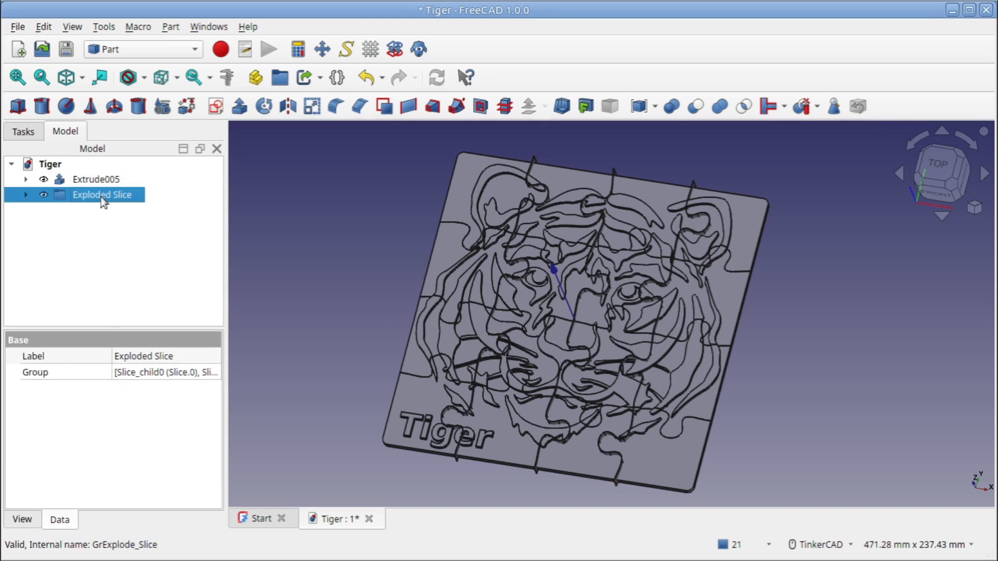
pyautogui.click(26, 195)
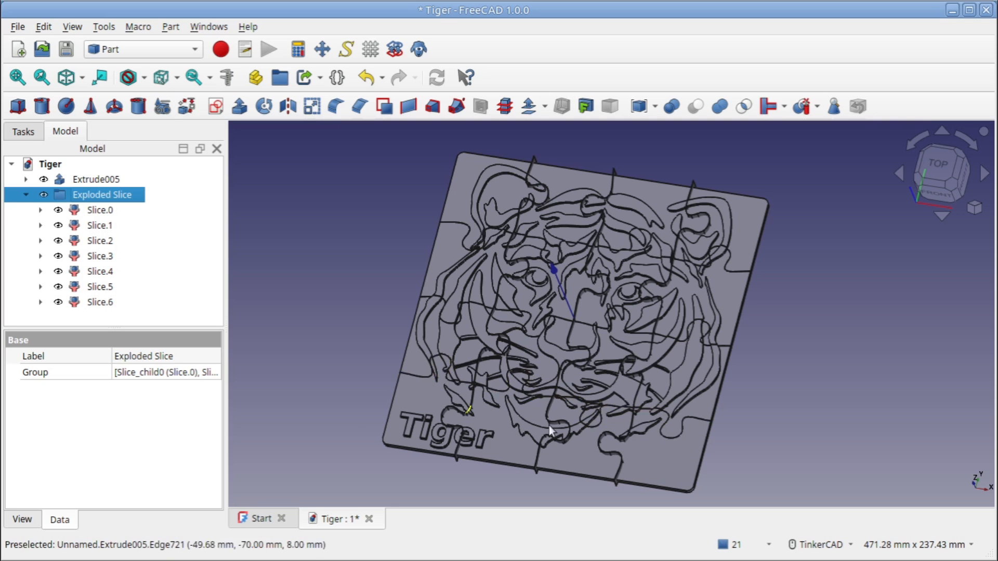
pyautogui.scroll(4, 532, 402)
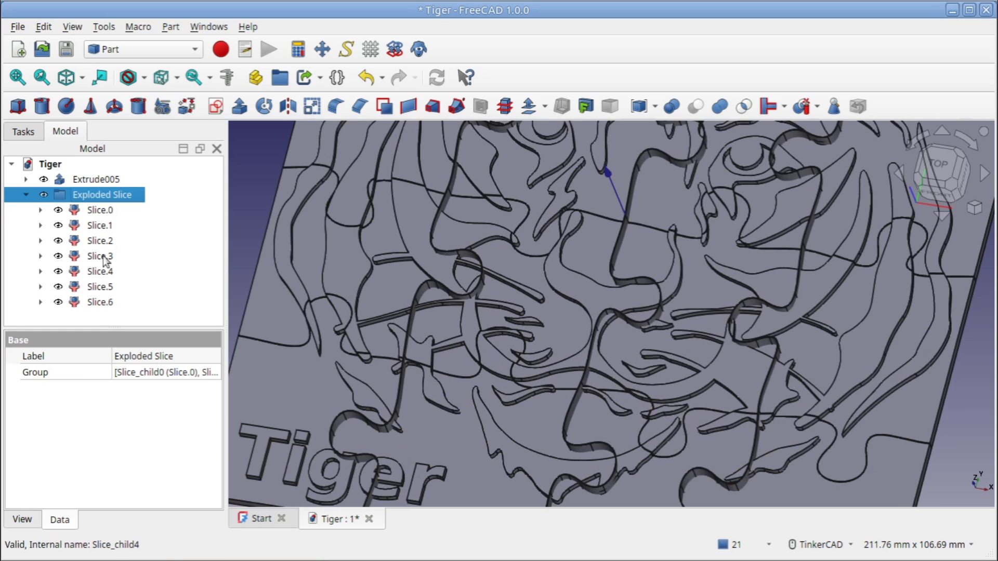
pyautogui.click(105, 210)
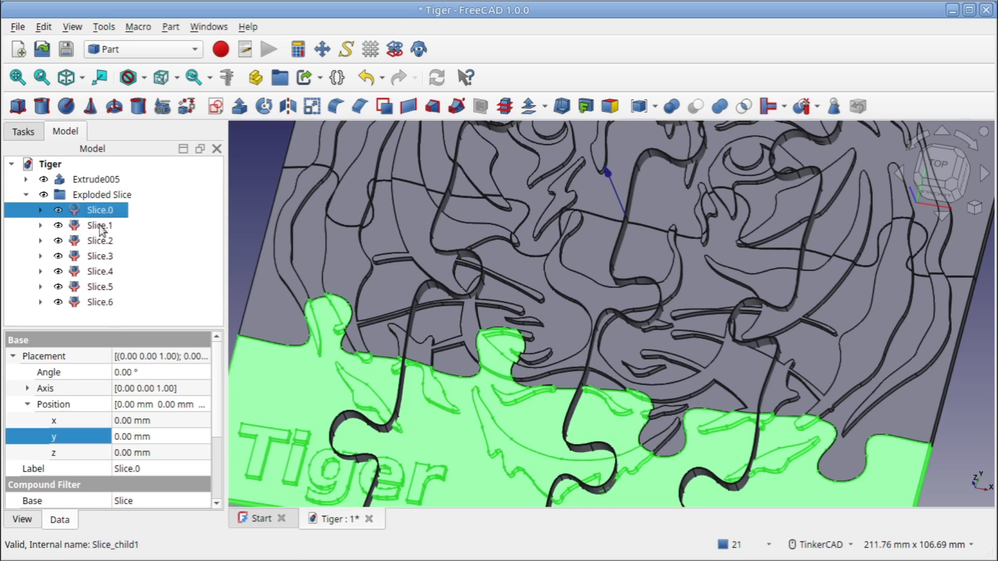
pyautogui.click(100, 226)
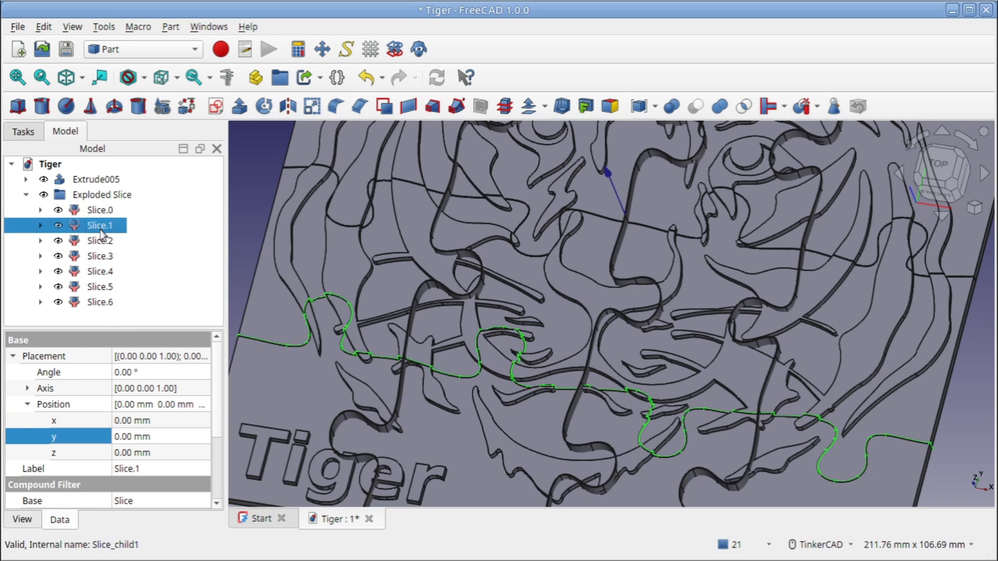
pyautogui.scroll(-4, 572, 338)
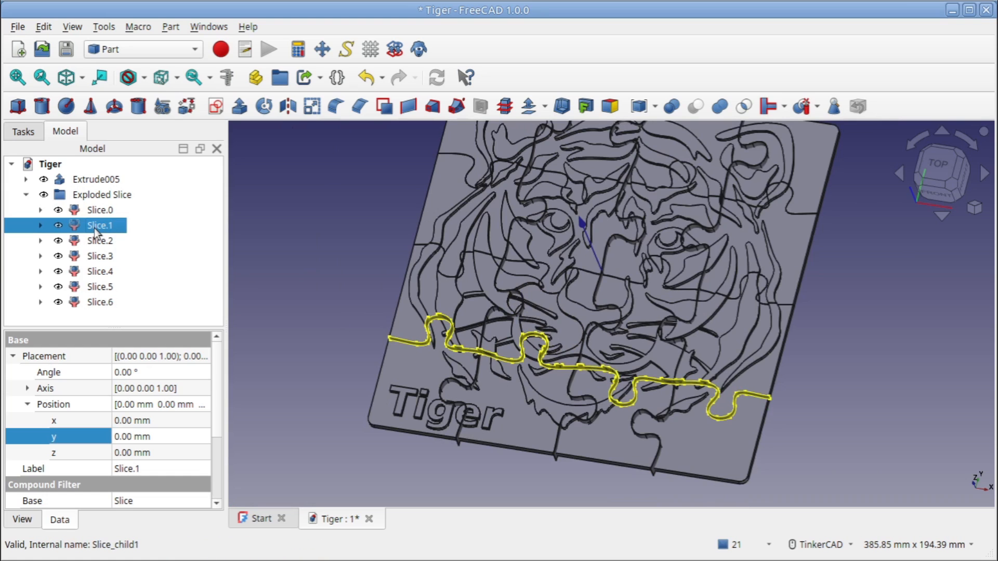
pyautogui.press('Delete')
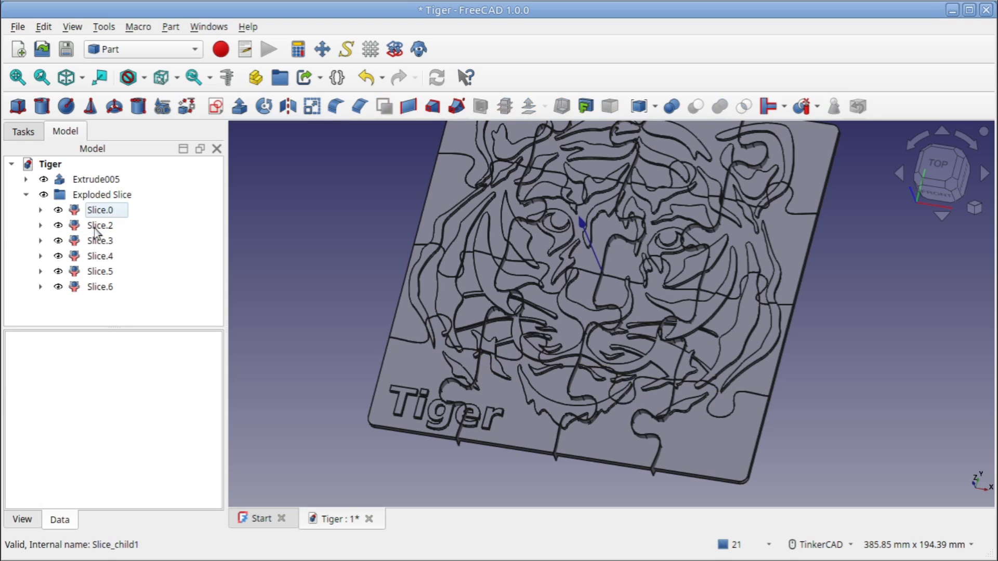
# Delete the other two thin jigsaw-line slivers, Slice.3 and Slice.5, keeping the full puzzle rows, and collapse the Exploded Slice group
pyautogui.click(97, 226)
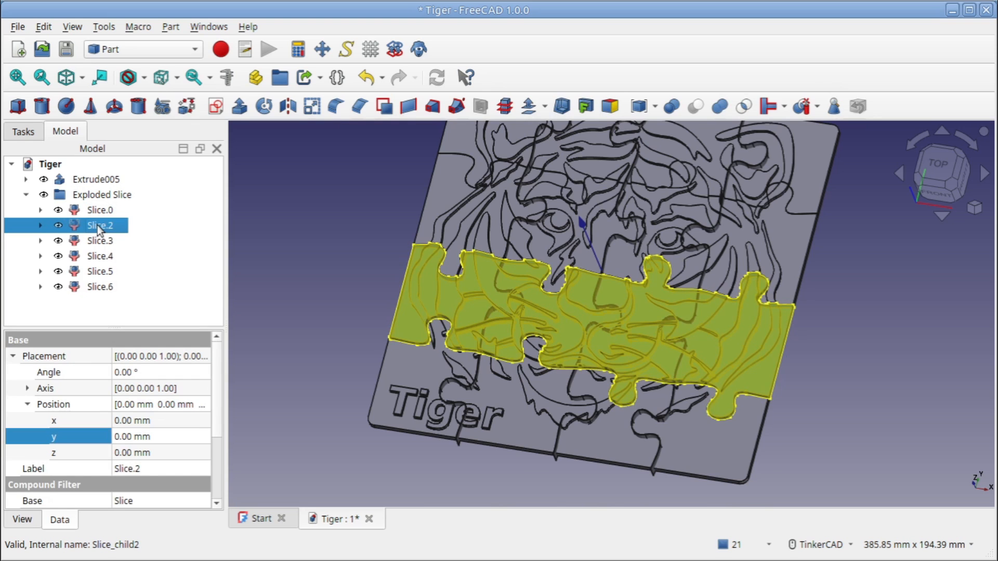
pyautogui.click(98, 239)
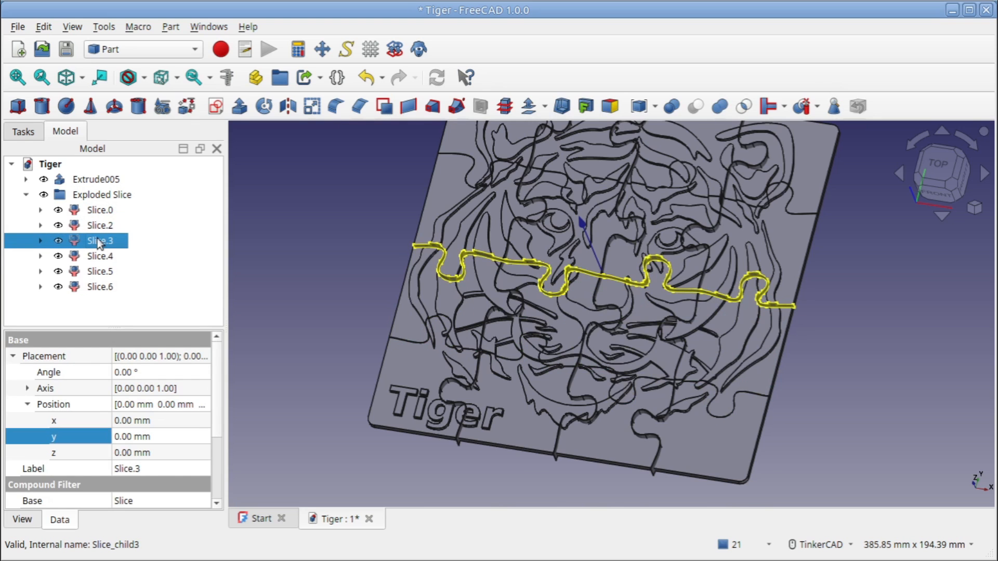
pyautogui.press('Delete')
pyautogui.click(102, 241)
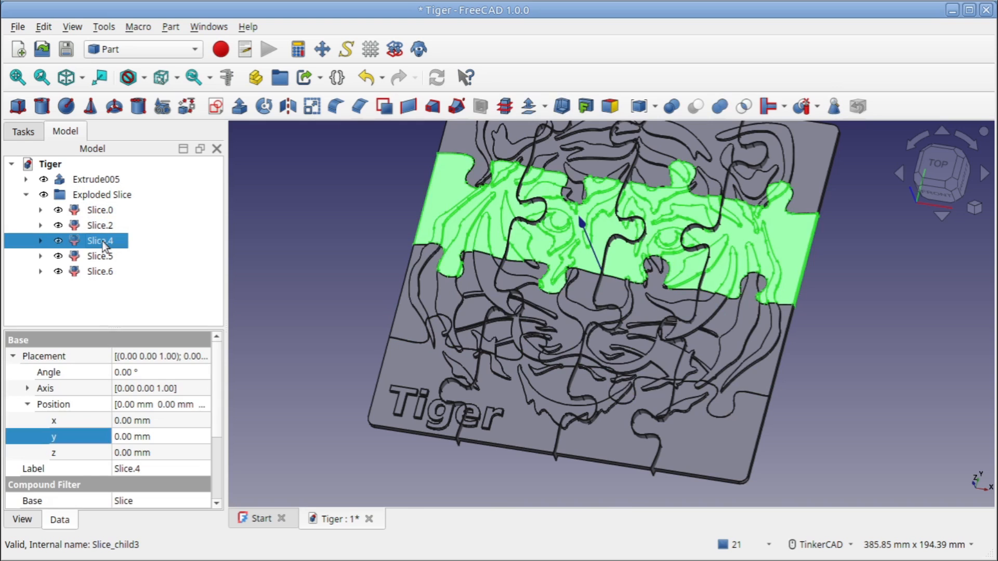
pyautogui.click(104, 256)
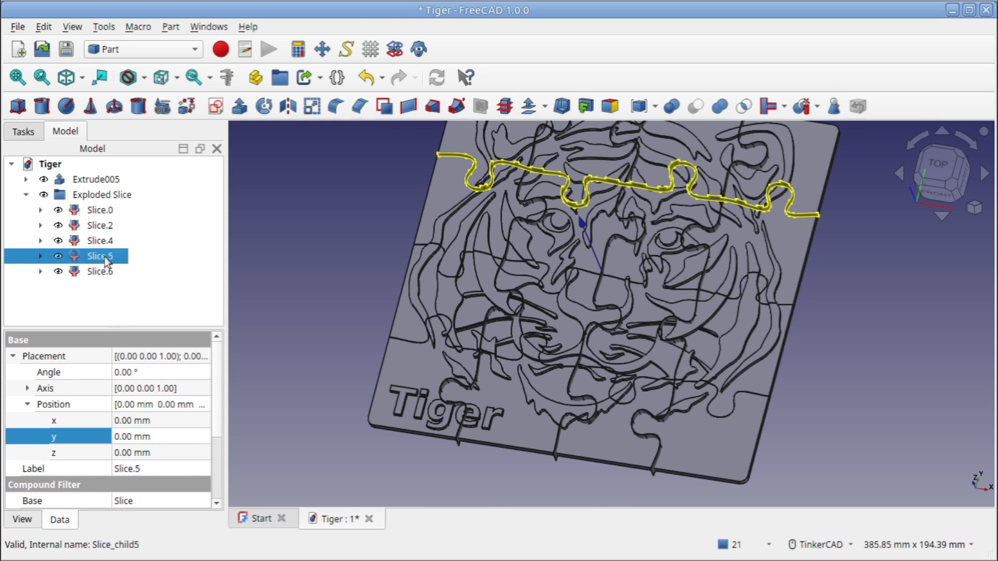
pyautogui.press('Delete')
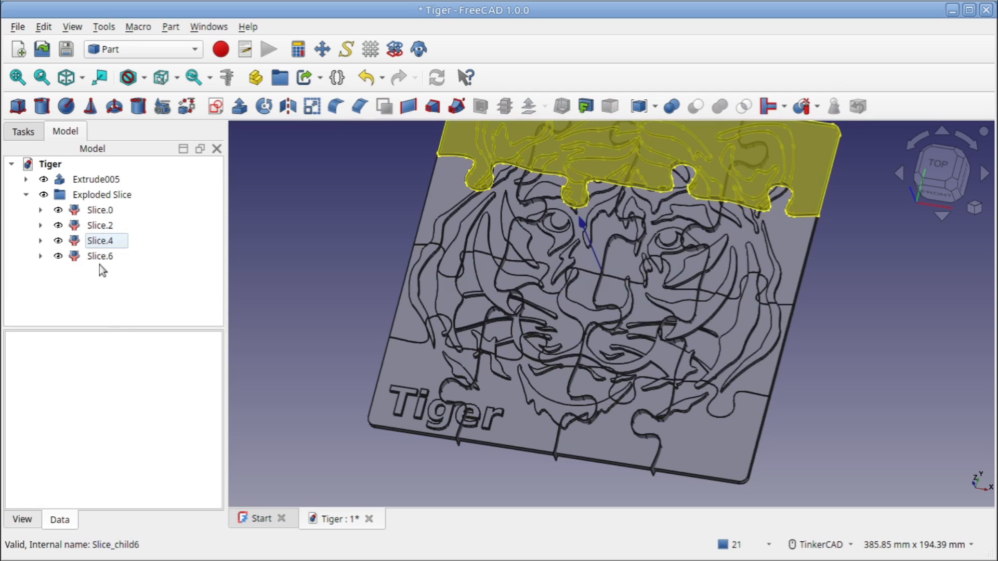
pyautogui.click(26, 195)
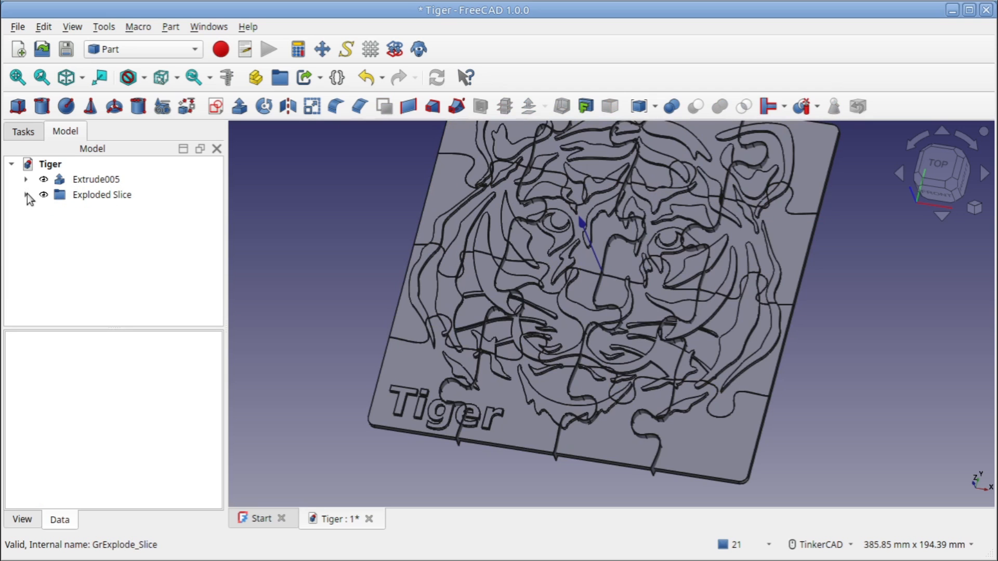
# Slice apart the Exploded Slice group with Extrude005, the extruded vertical jigsaw lines
pyautogui.click(111, 179)
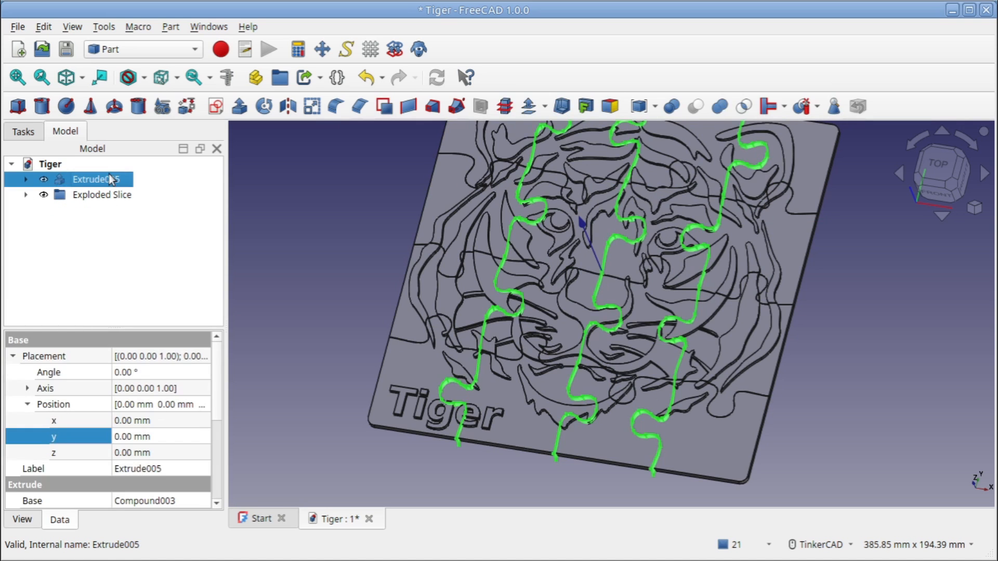
pyautogui.scroll(-2, 338, 171)
pyautogui.moveTo(338, 171); pyautogui.dragTo(371, 230, button='middle')
pyautogui.click(89, 196)
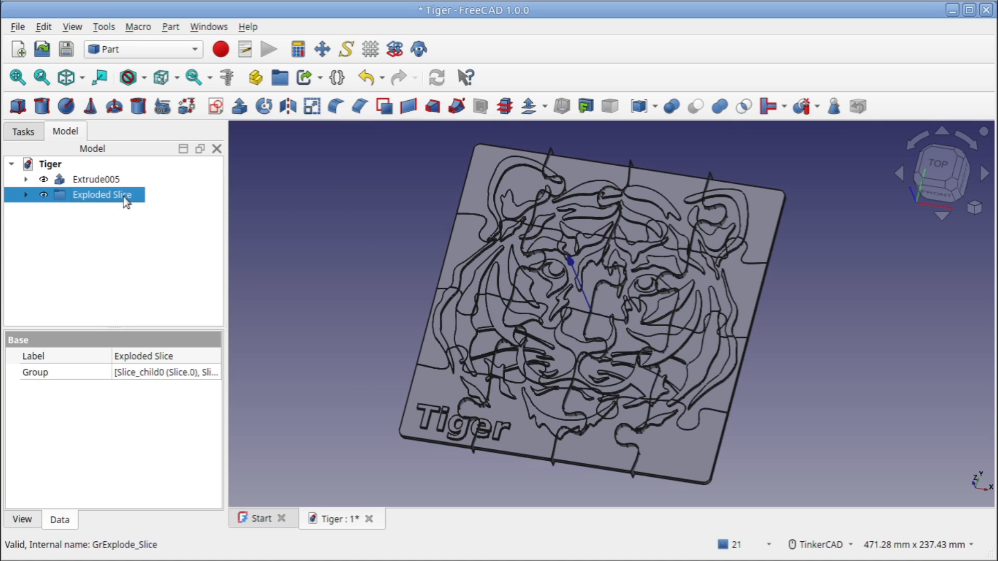
pyautogui.keyDown('ctrl'); pyautogui.click(110, 182); pyautogui.keyUp('ctrl')
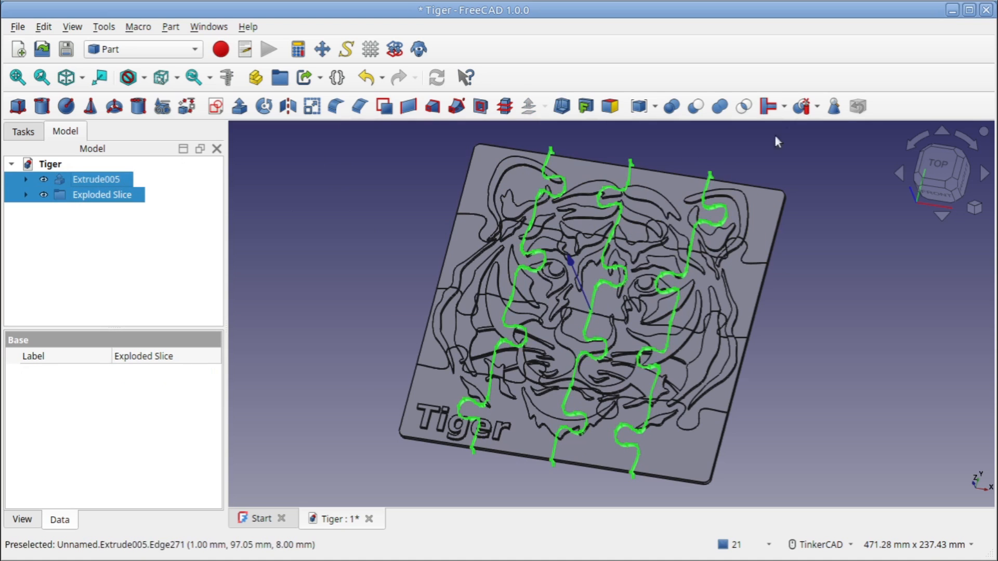
pyautogui.click(817, 107)
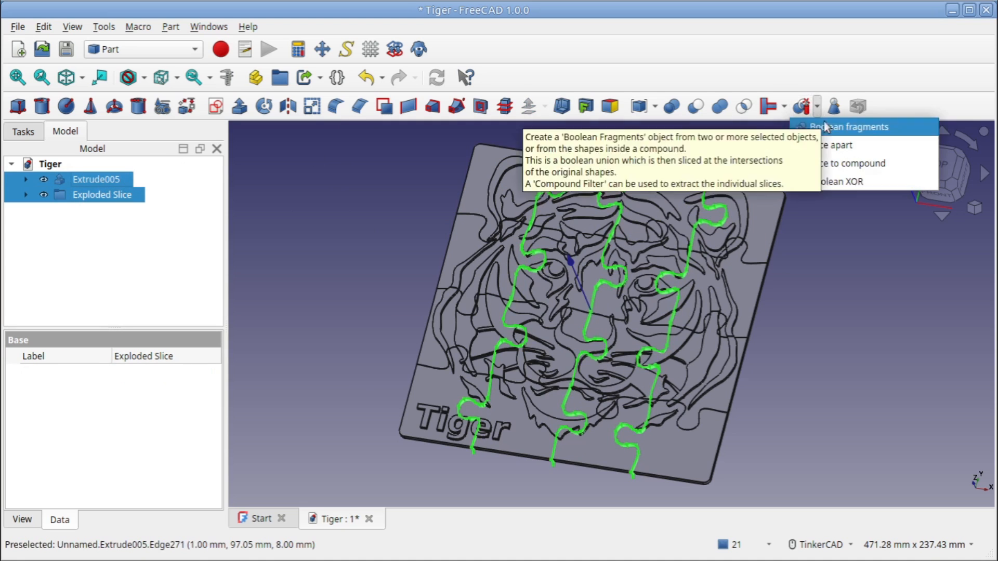
pyautogui.click(835, 146)
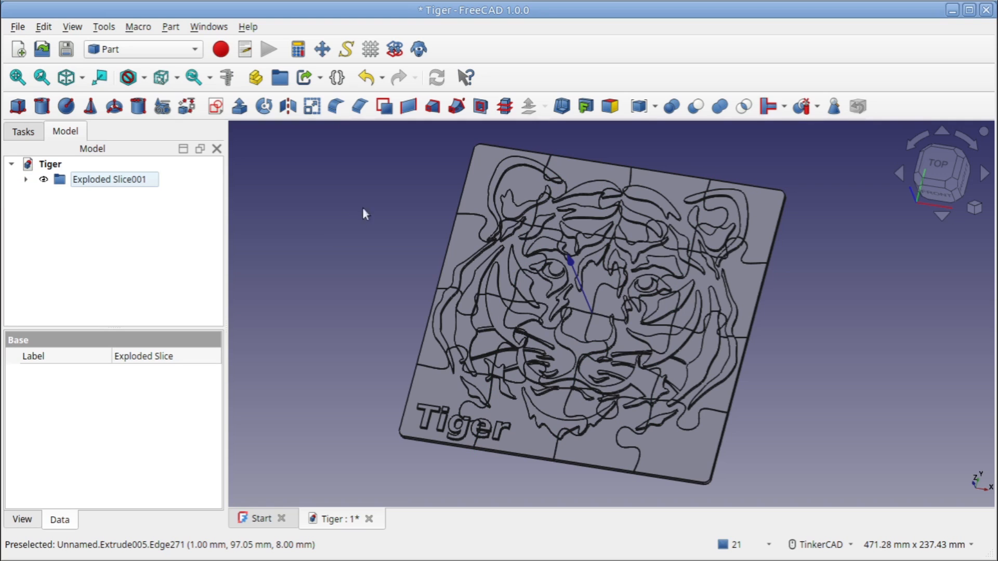
# Delete the thin jigsaw-line slivers Slice001.1, Slice001.3 and Slice001.5 between the bottom-row pieces in Exploded Slice001
pyautogui.click(26, 180)
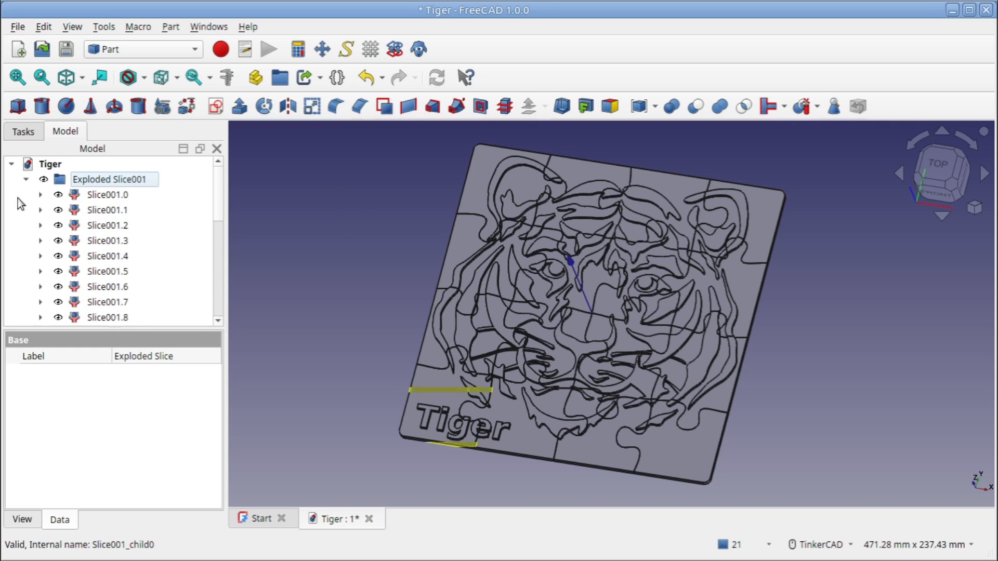
pyautogui.click(126, 195)
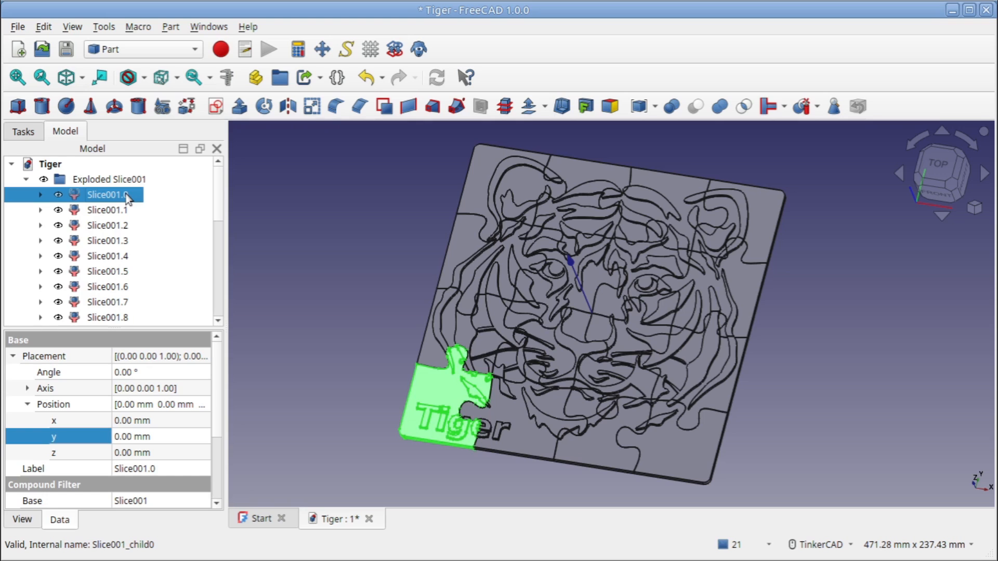
pyautogui.click(119, 213)
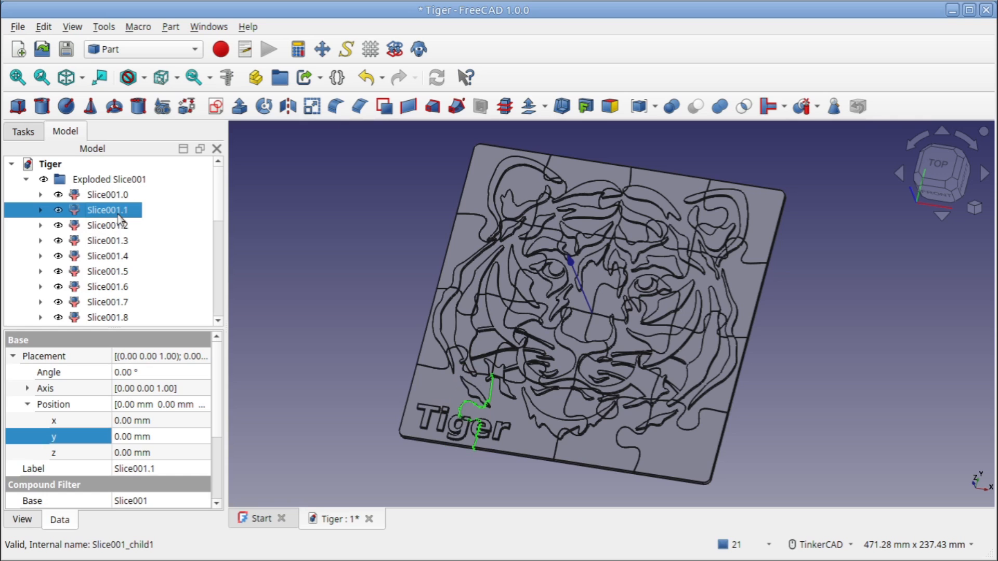
pyautogui.press('Delete')
pyautogui.click(118, 214)
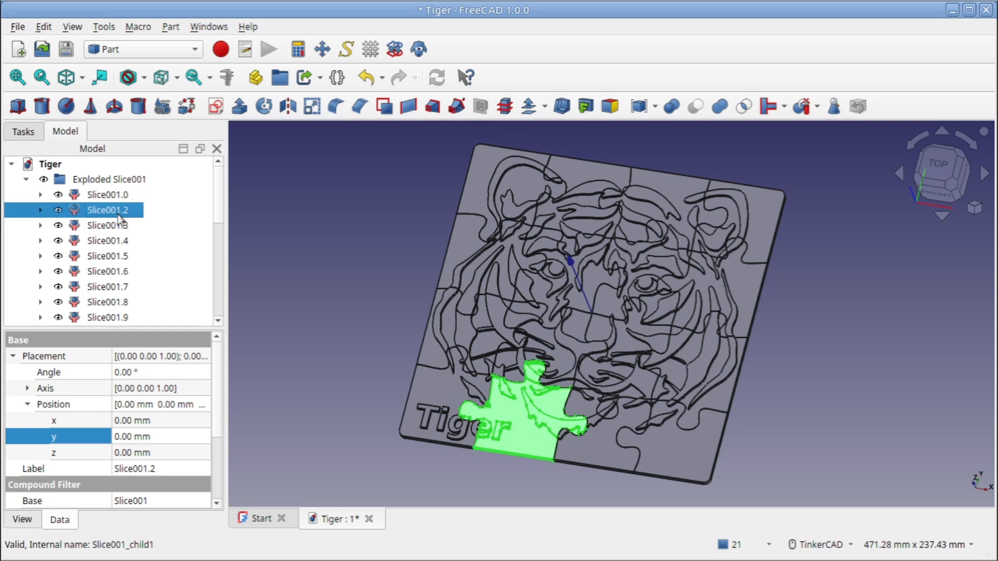
pyautogui.click(115, 223)
pyautogui.press('Delete')
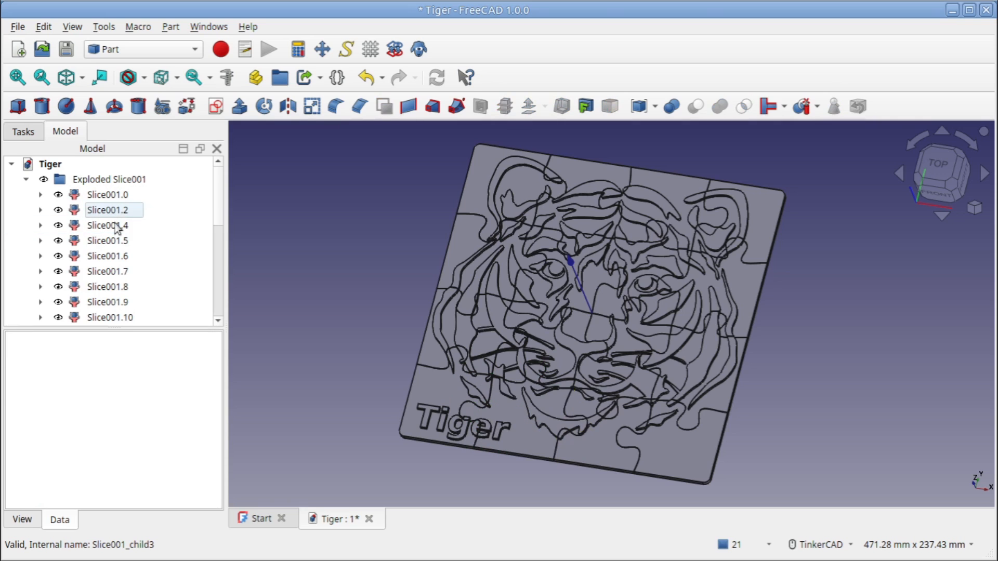
pyautogui.click(115, 225)
pyautogui.click(115, 241)
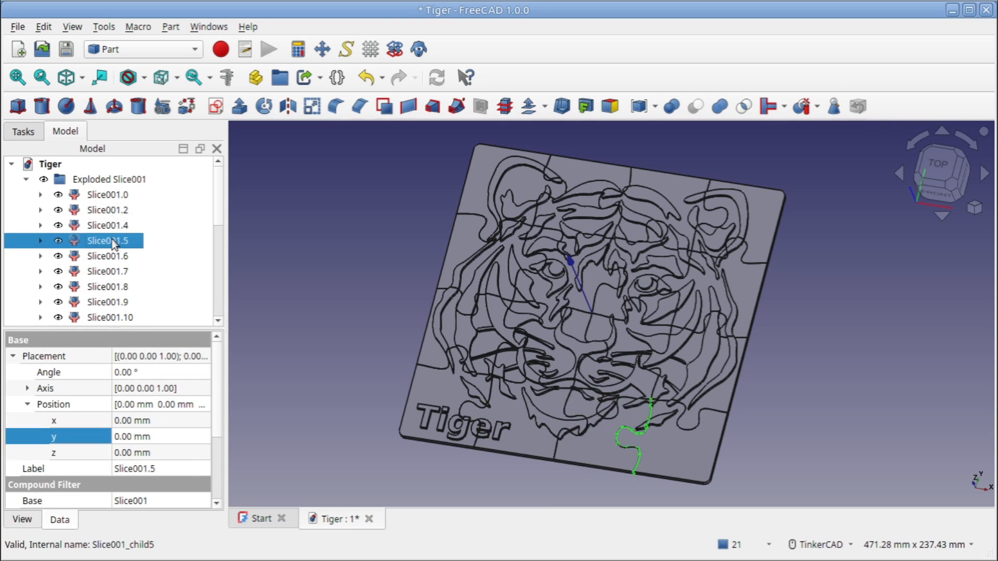
pyautogui.press('Delete')
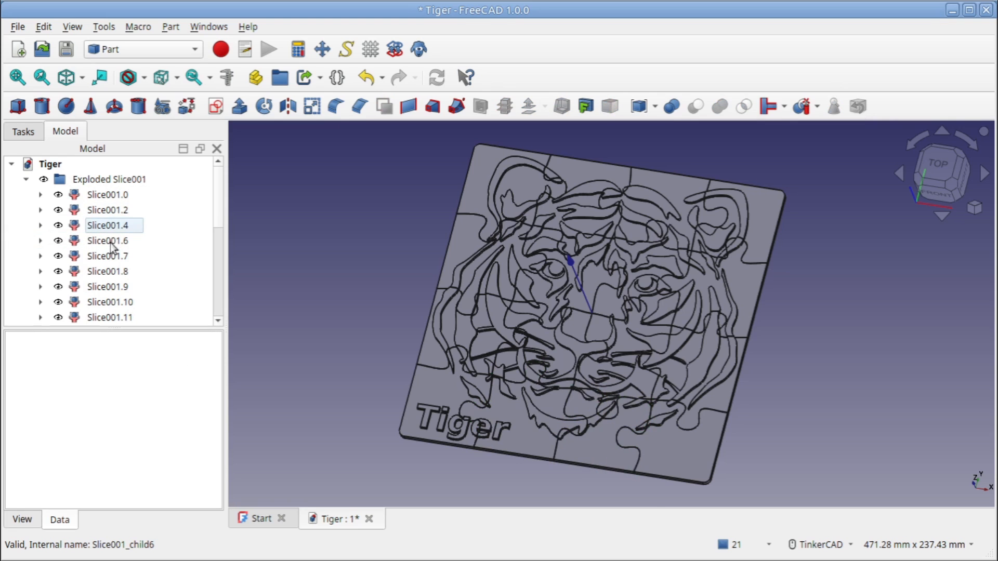
# Try deleting Slice001.7 from Exploded Slice001 and undo that deletion
pyautogui.click(111, 241)
pyautogui.click(108, 256)
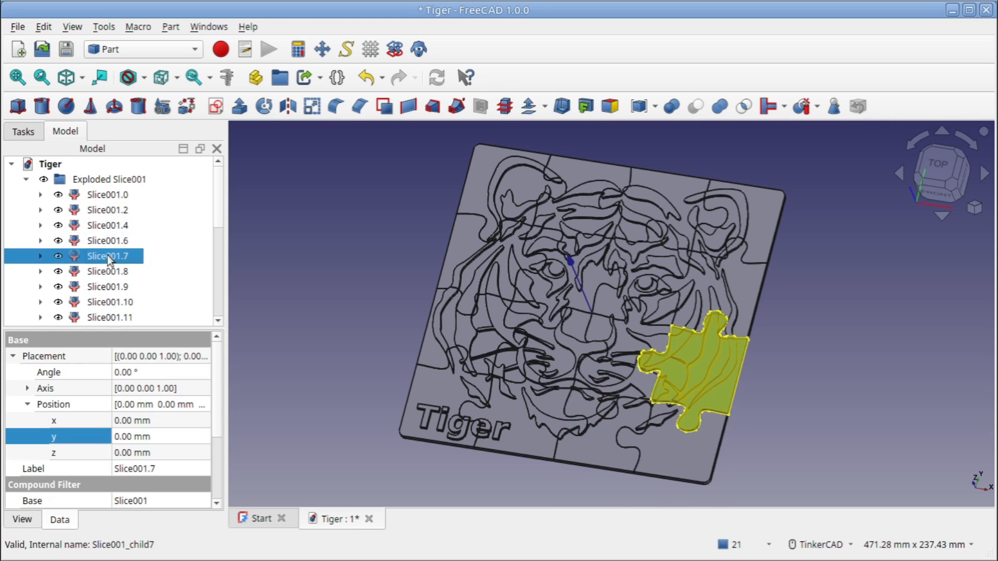
pyautogui.press('Delete')
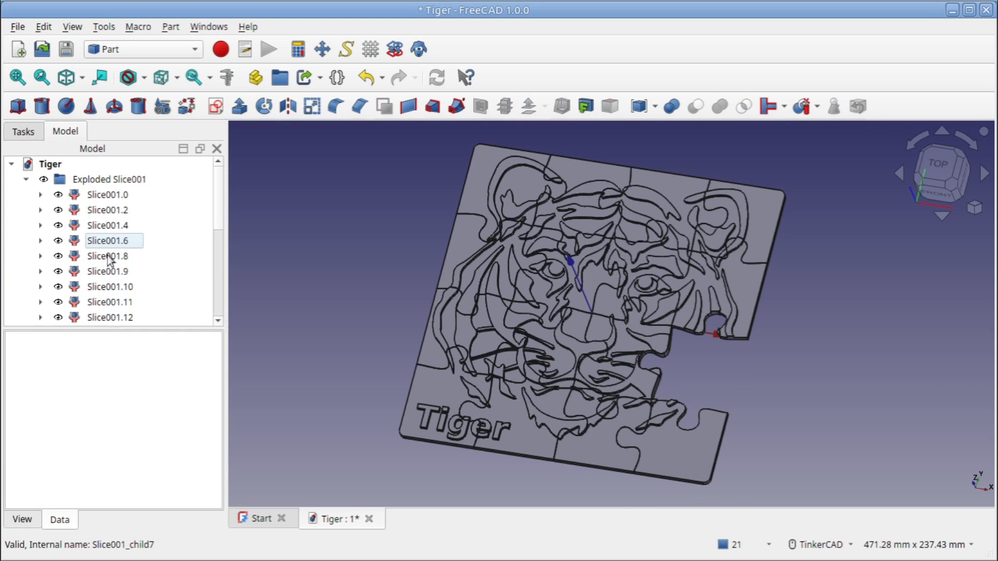
pyautogui.hotkey('ctrl', 'z')
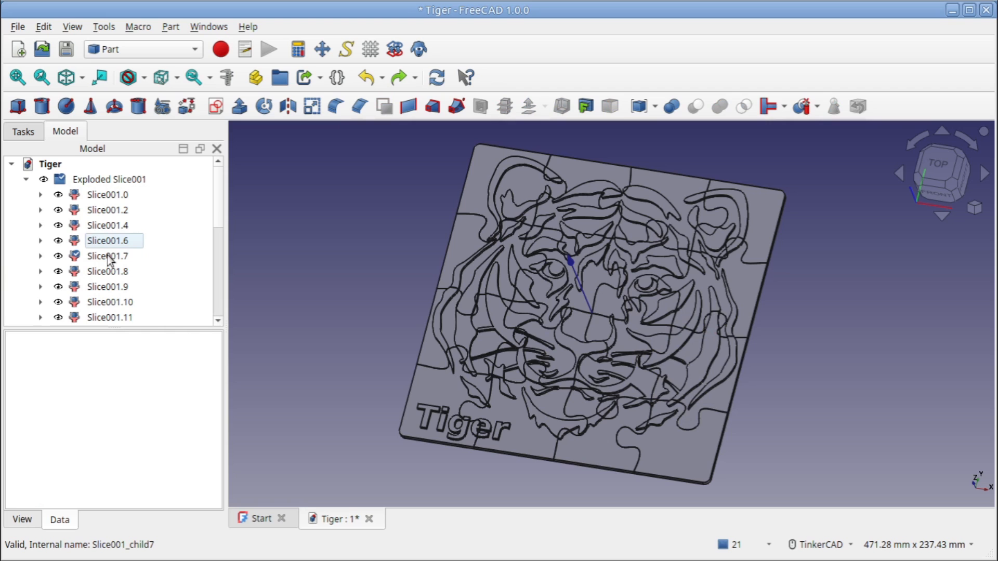
# Delete the thin jigsaw-line slivers Slice001.8, Slice001.10 and Slice001.12 between the second-row pieces in Exploded Slice001
pyautogui.click(112, 242)
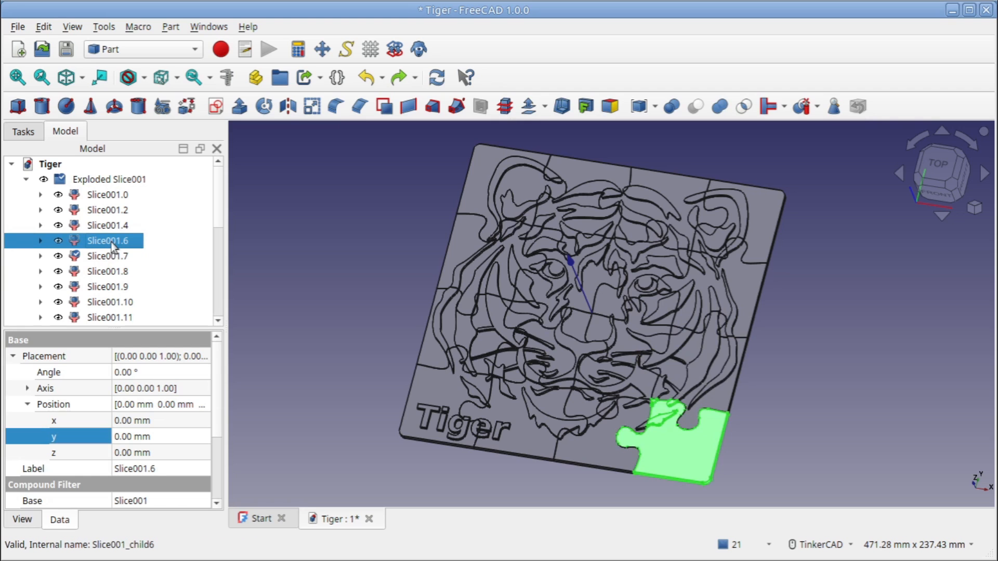
pyautogui.click(111, 257)
pyautogui.click(107, 274)
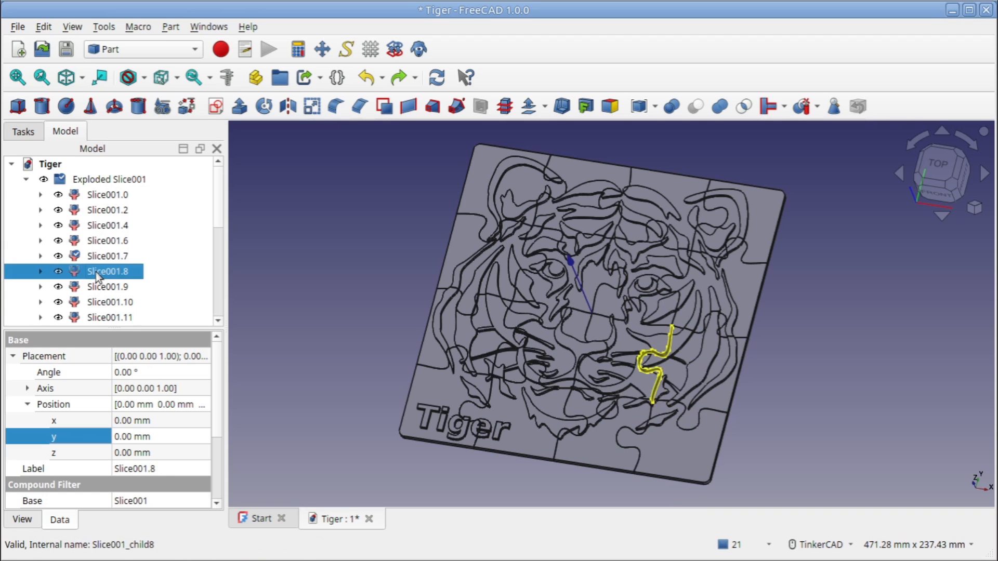
pyautogui.press('Delete')
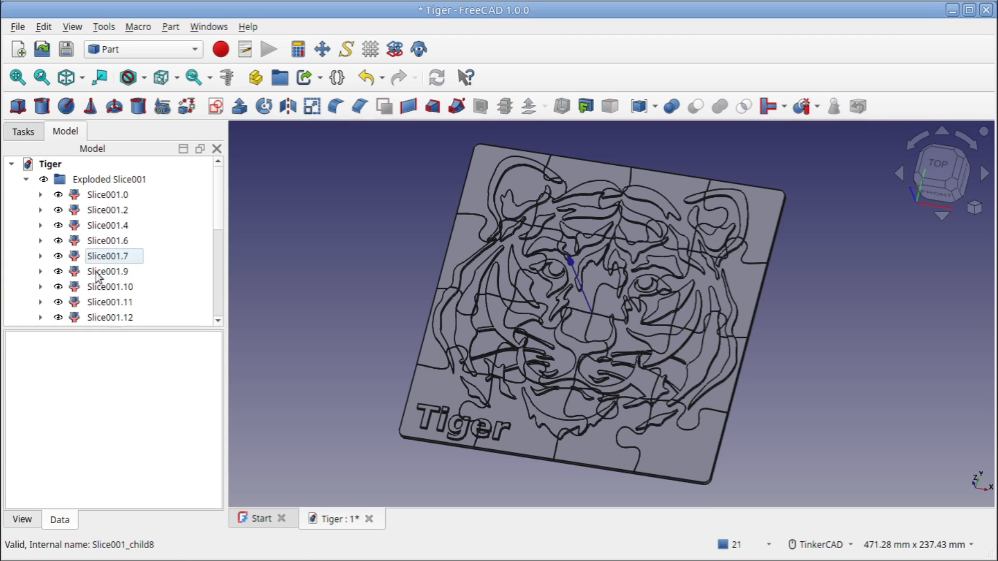
pyautogui.click(96, 273)
pyautogui.click(92, 287)
pyautogui.press('Delete')
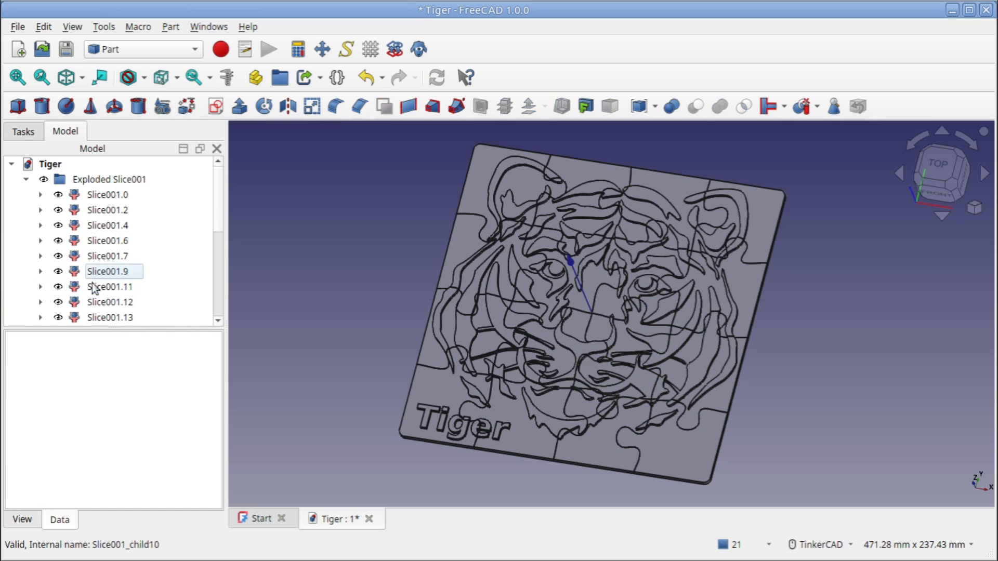
pyautogui.click(95, 285)
pyautogui.click(106, 303)
pyautogui.press('Delete')
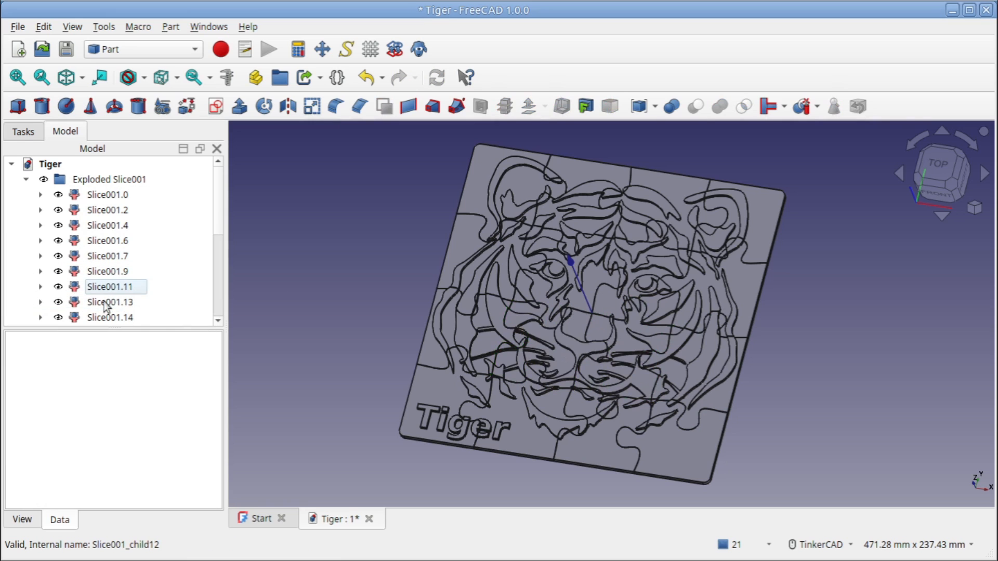
# Delete the thin jigsaw-line slivers Slice001.15, Slice001.17 and Slice001.19 between the third-row pieces, keeping the full puzzle pieces
pyautogui.click(104, 302)
pyautogui.scroll(-2, 103, 303)
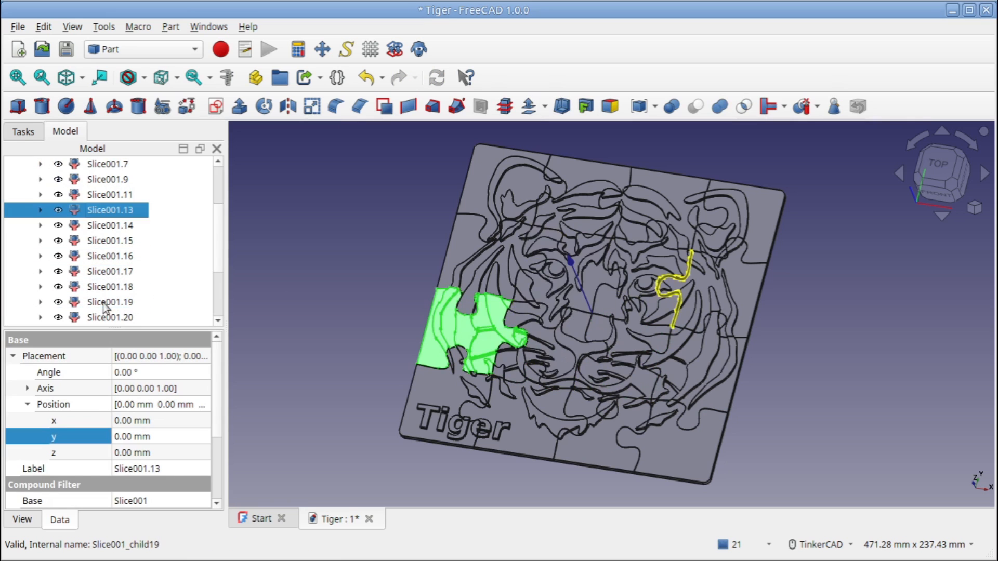
pyautogui.click(100, 225)
pyautogui.click(105, 240)
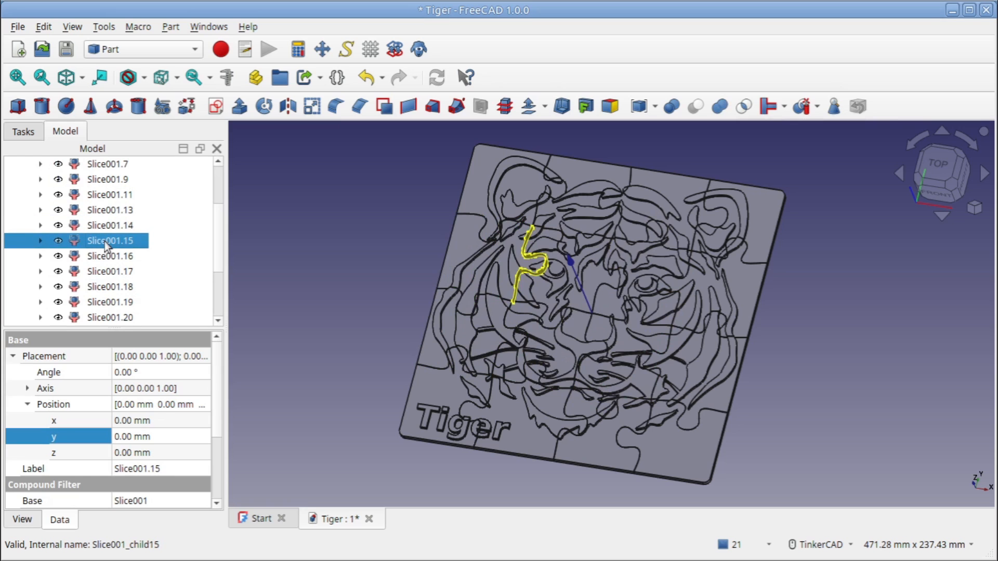
pyautogui.press('Delete')
pyautogui.click(106, 243)
pyautogui.click(107, 256)
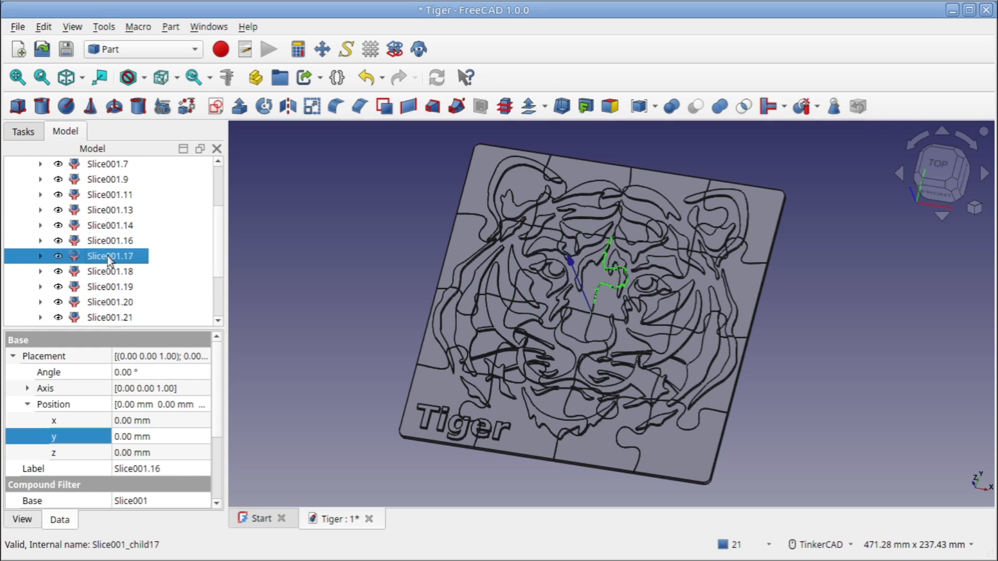
pyautogui.press('Delete')
pyautogui.click(108, 260)
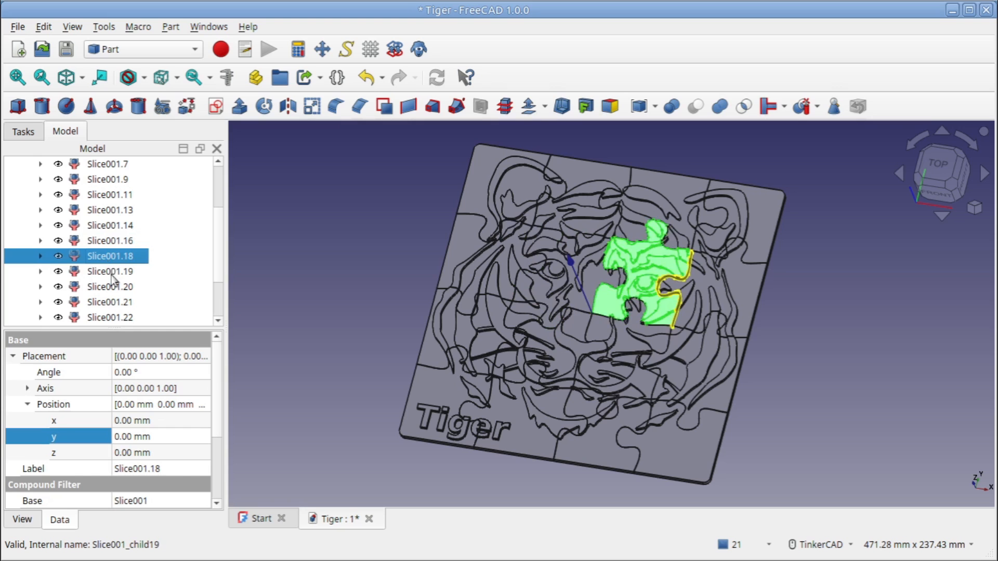
pyautogui.click(111, 273)
pyautogui.press('Delete')
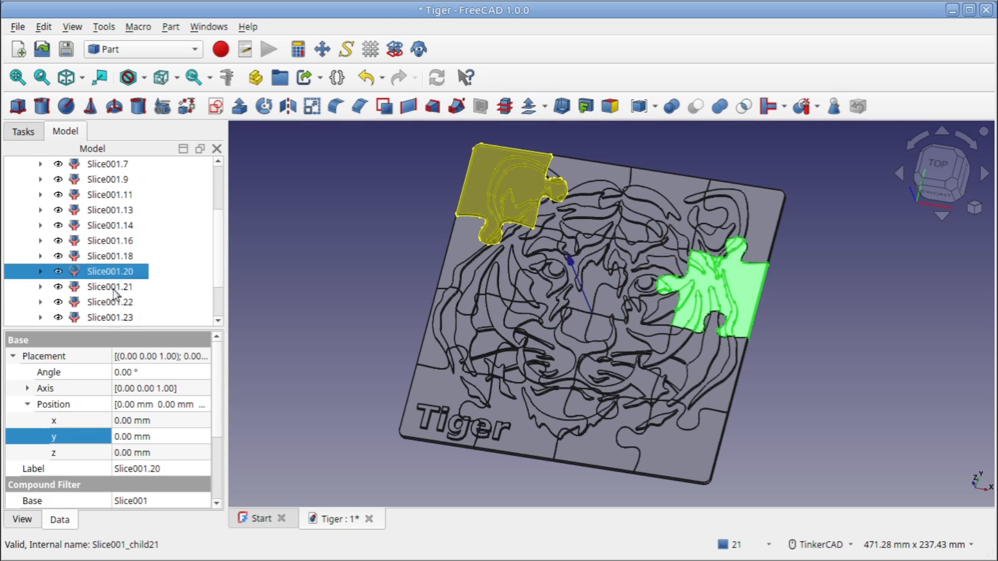
# Delete the remaining slivers Slice001.22, Slice001.24 and Slice001.26 between the puzzle's top-row pieces
pyautogui.click(113, 287)
pyautogui.click(113, 303)
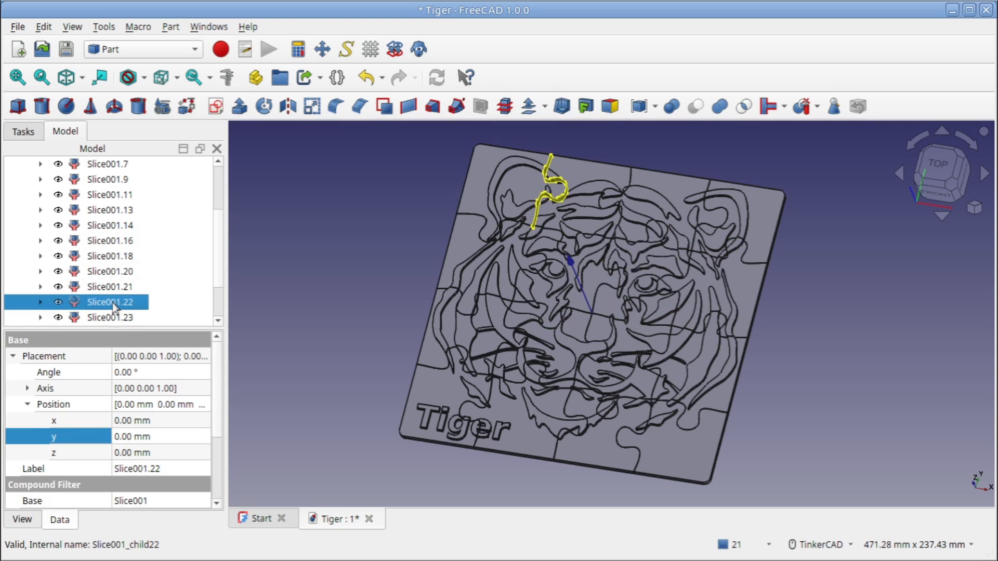
pyautogui.press('Delete')
pyautogui.click(113, 307)
pyautogui.click(114, 316)
pyautogui.press('Delete')
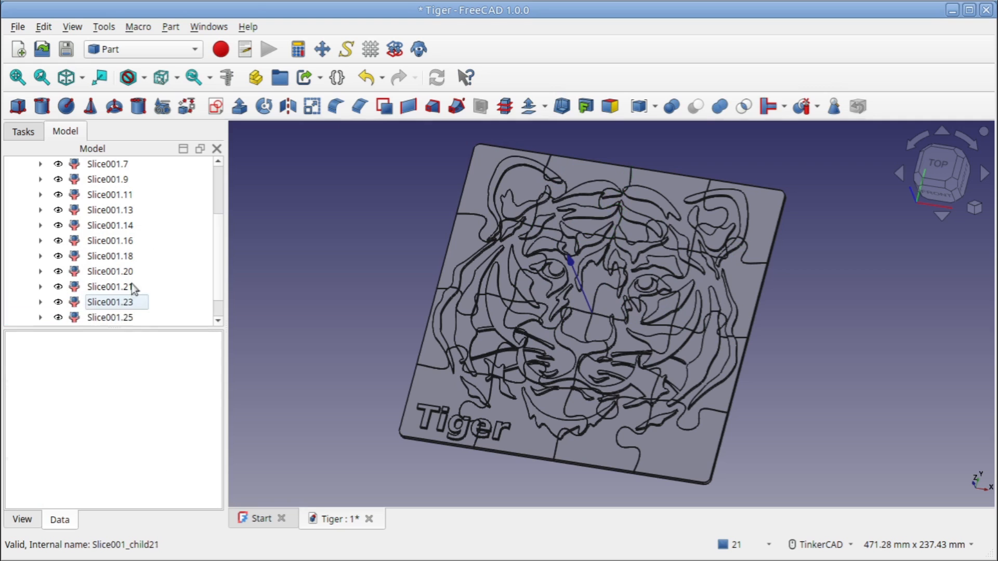
pyautogui.scroll(-1, 133, 289)
pyautogui.click(125, 287)
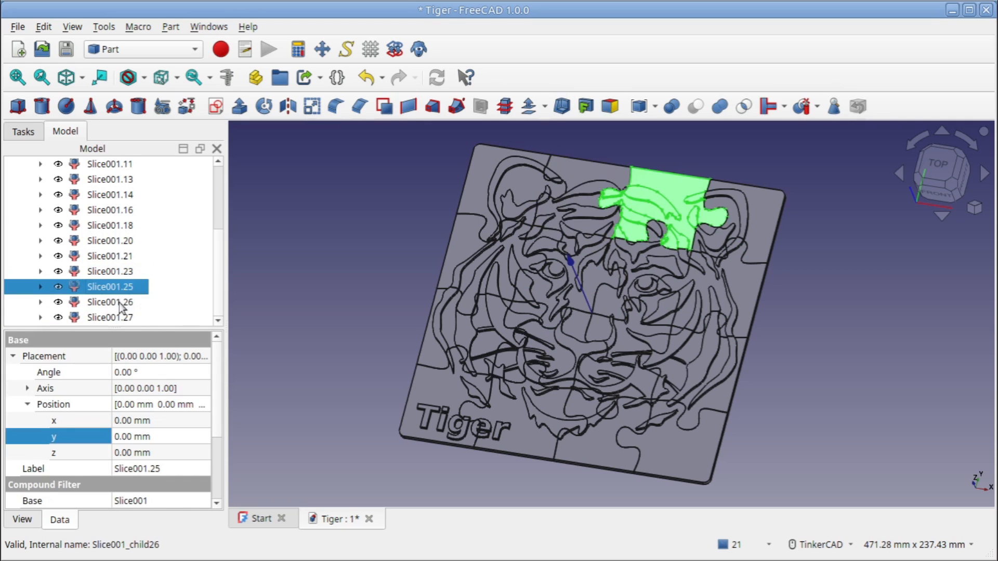
pyautogui.click(122, 303)
pyautogui.press('Delete')
pyautogui.click(115, 318)
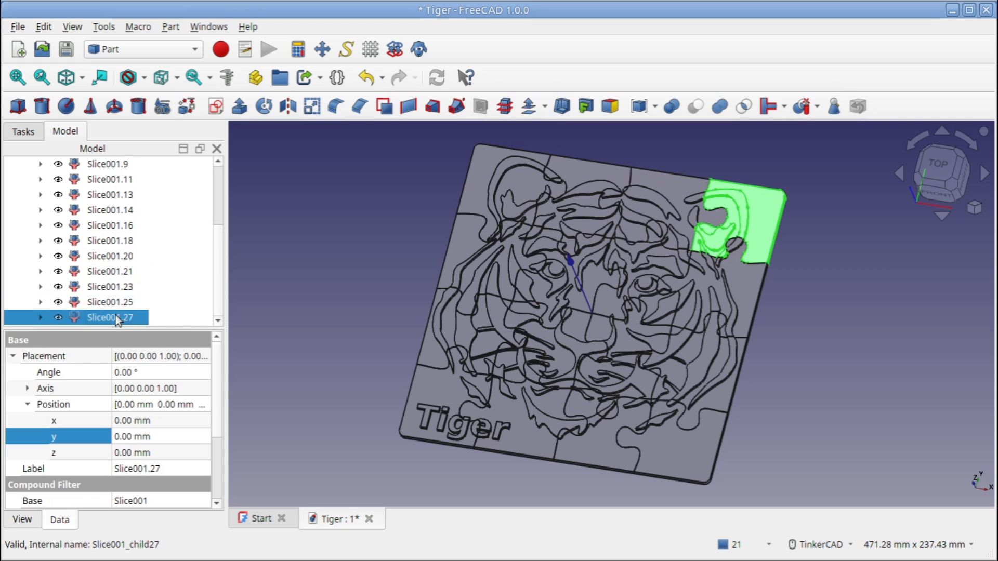
# Clear the selection and collapse the Exploded Slice001 group in the model tree
pyautogui.click(291, 208)
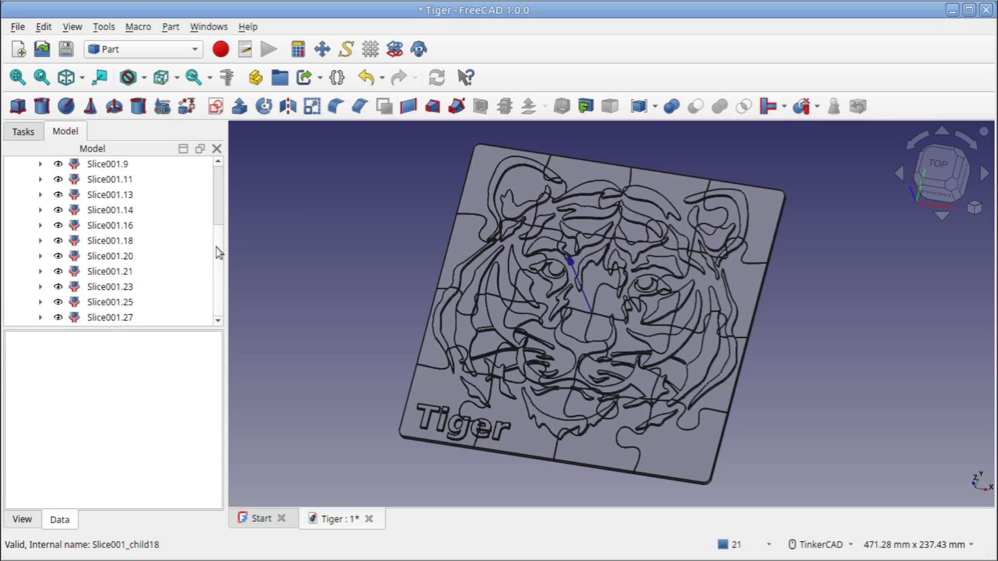
pyautogui.scroll(3, 217, 250)
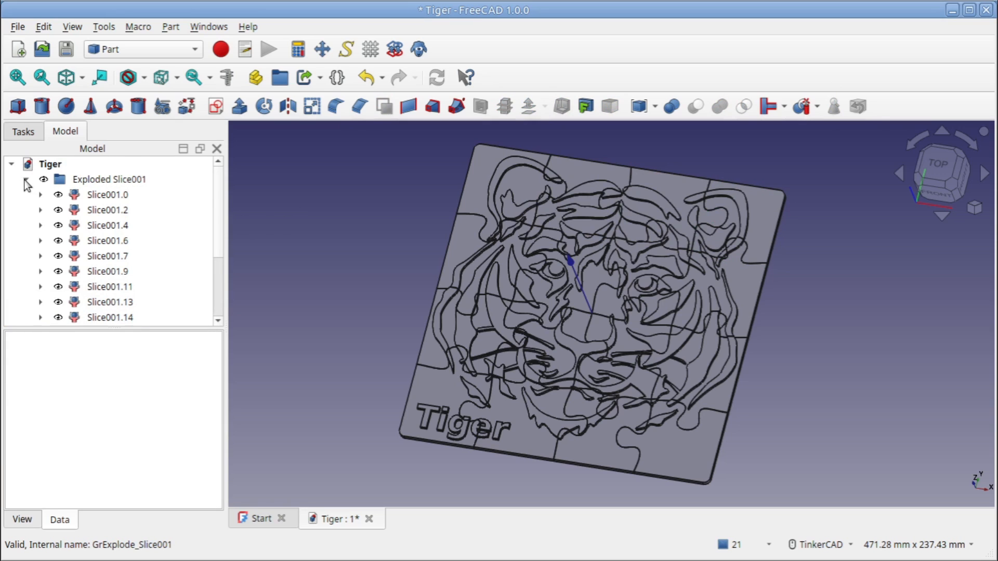
pyautogui.click(25, 179)
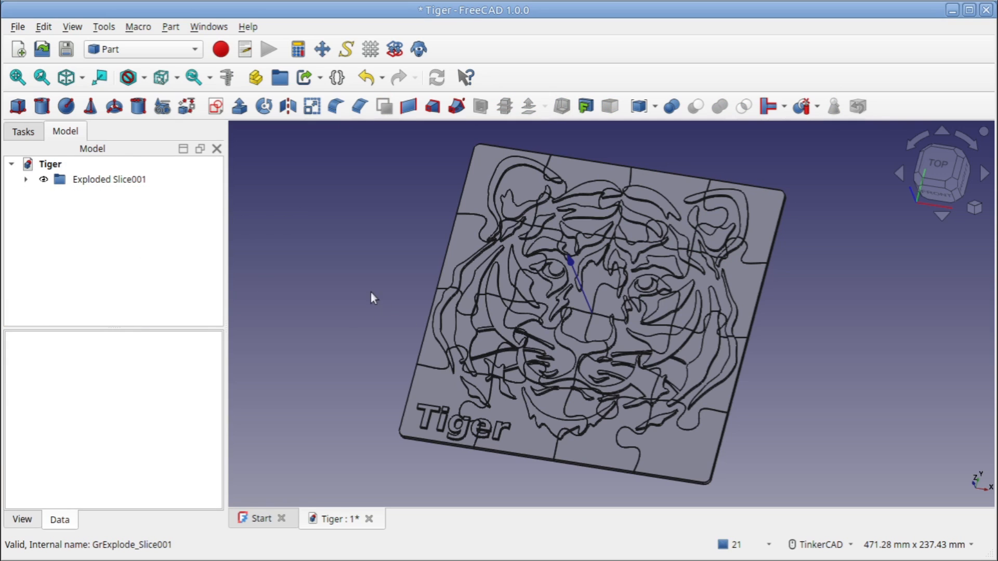
# Examine the jigsaw cut lines between the pieces around the centre of the tiger puzzle
pyautogui.scroll(-2, 592, 307)
pyautogui.scroll(10, 591, 308)
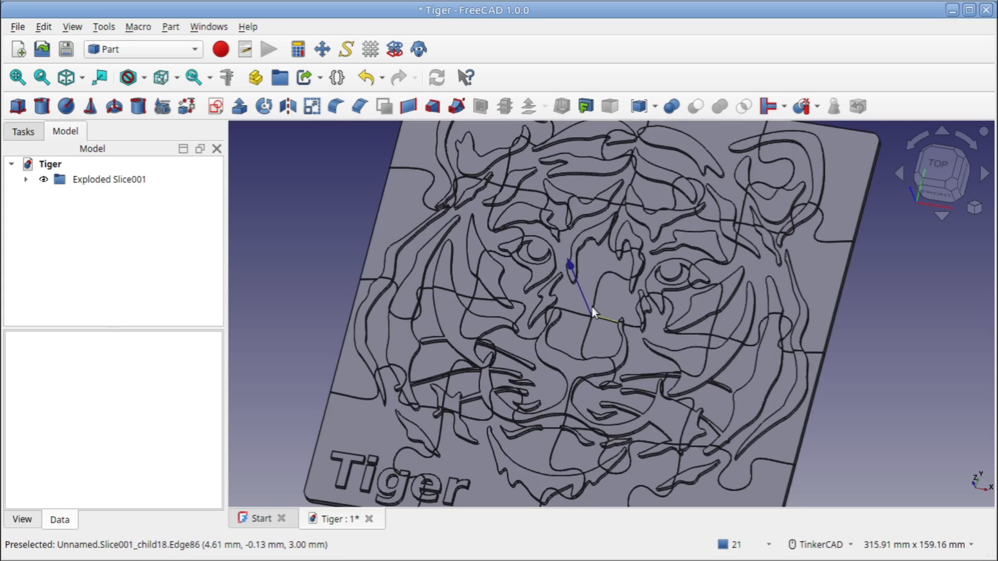
pyautogui.scroll(3, 591, 308)
pyautogui.moveTo(638, 337); pyautogui.dragTo(675, 338, button='right')
pyautogui.scroll(-10, 675, 341)
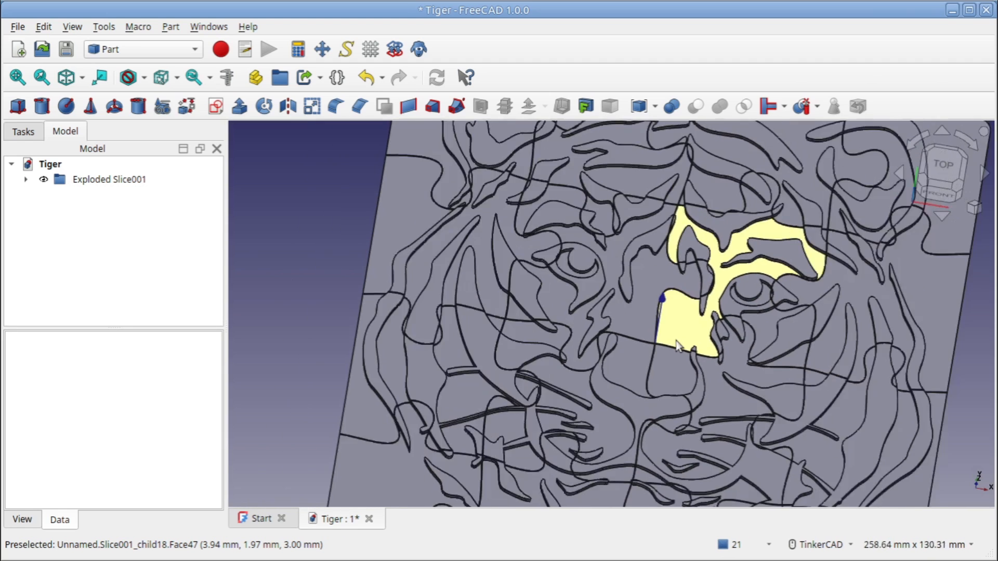
pyautogui.scroll(-2, 676, 349)
pyautogui.moveTo(675, 349); pyautogui.dragTo(571, 314, button='middle')
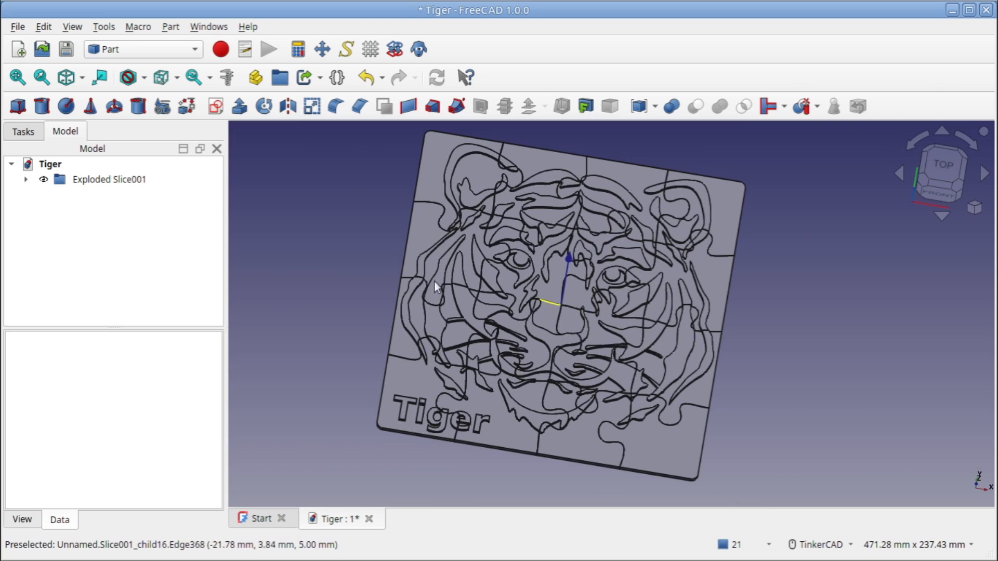
pyautogui.moveTo(572, 258)
pyautogui.mouseDown(button='right')
pyautogui.moveTo(574, 189)
pyautogui.moveTo(575, 257)
pyautogui.mouseUp(button='right')
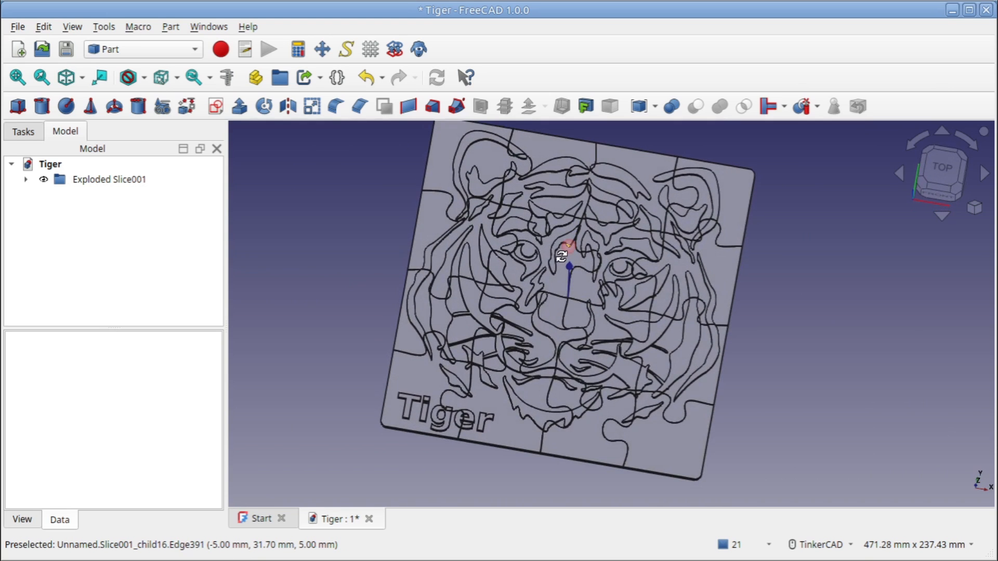
pyautogui.moveTo(575, 257); pyautogui.dragTo(571, 290, button='middle')
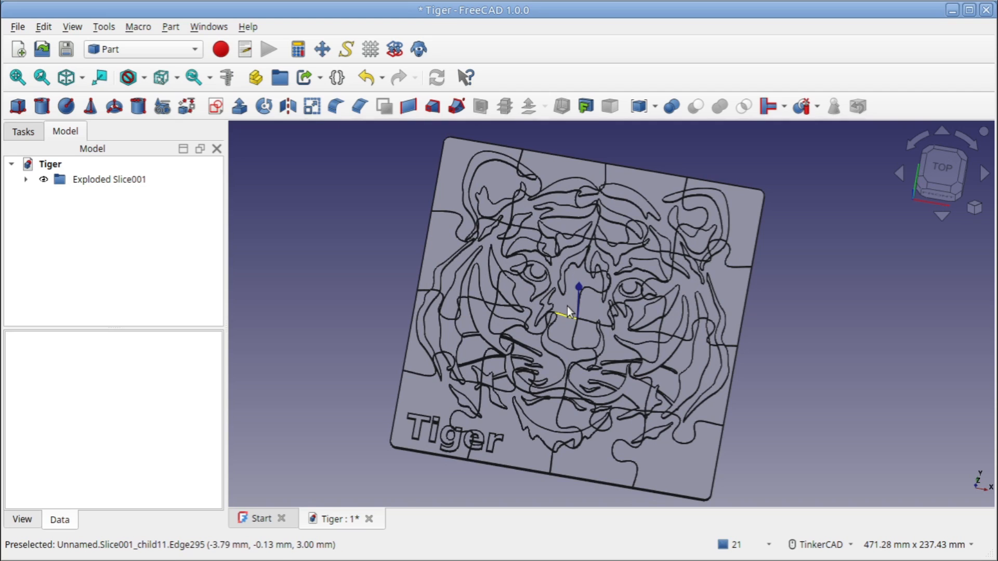
# Export the Exploded Slice001 group as an STL mesh, overwriting the existing Tiger puzzle.stl in the Freecad puzzles folder
pyautogui.click(101, 181)
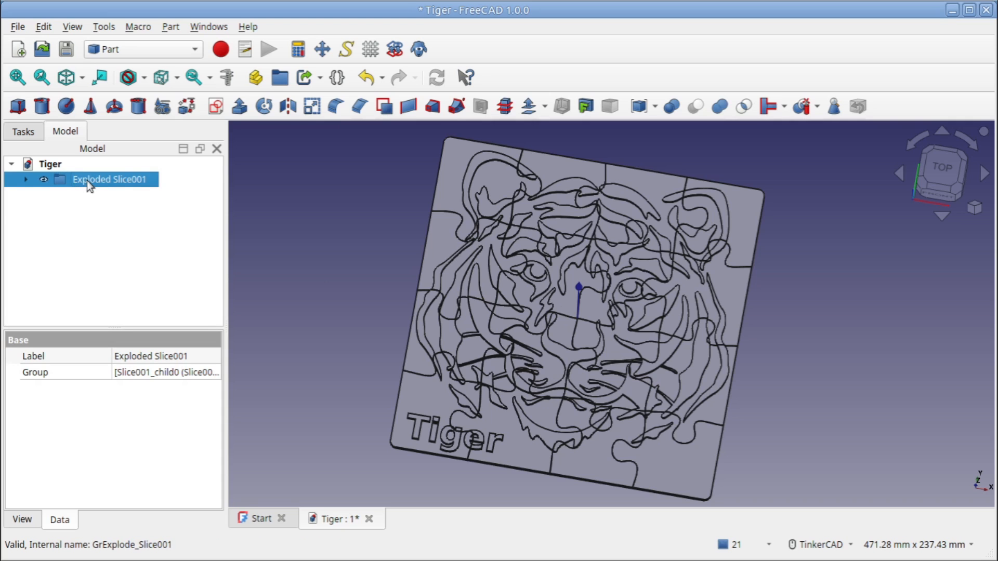
pyautogui.click(18, 27)
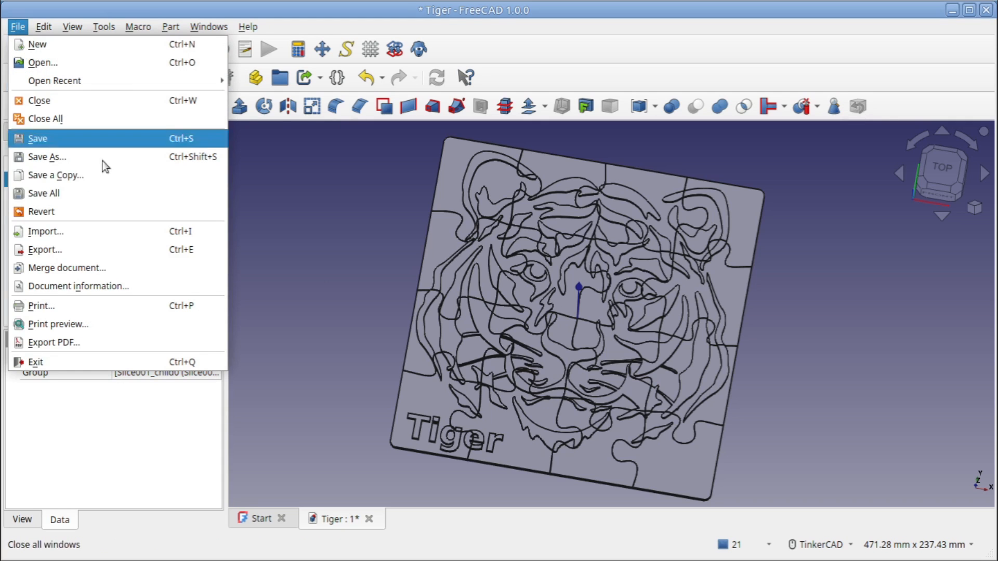
pyautogui.click(75, 246)
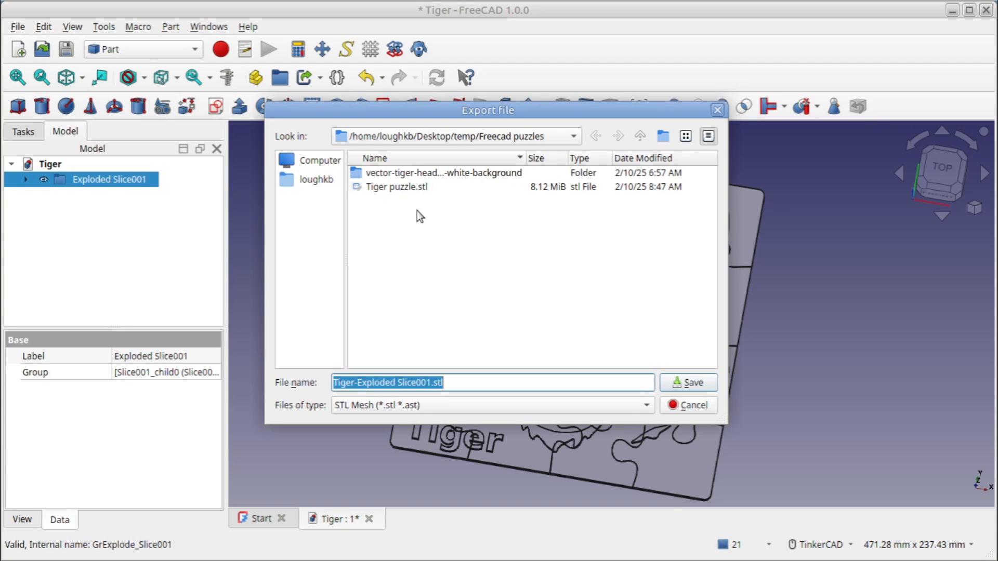
pyautogui.click(412, 188)
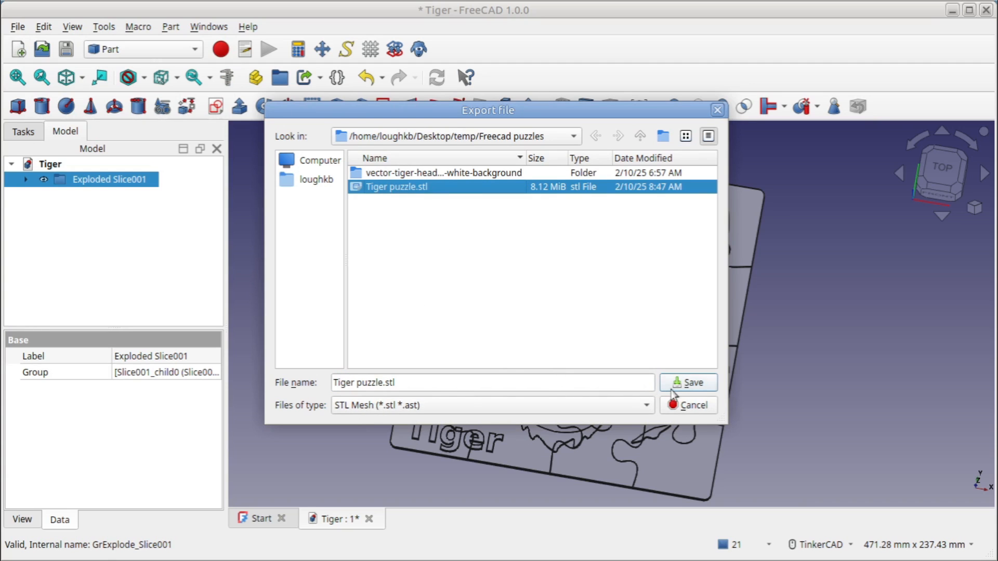
pyautogui.click(691, 385)
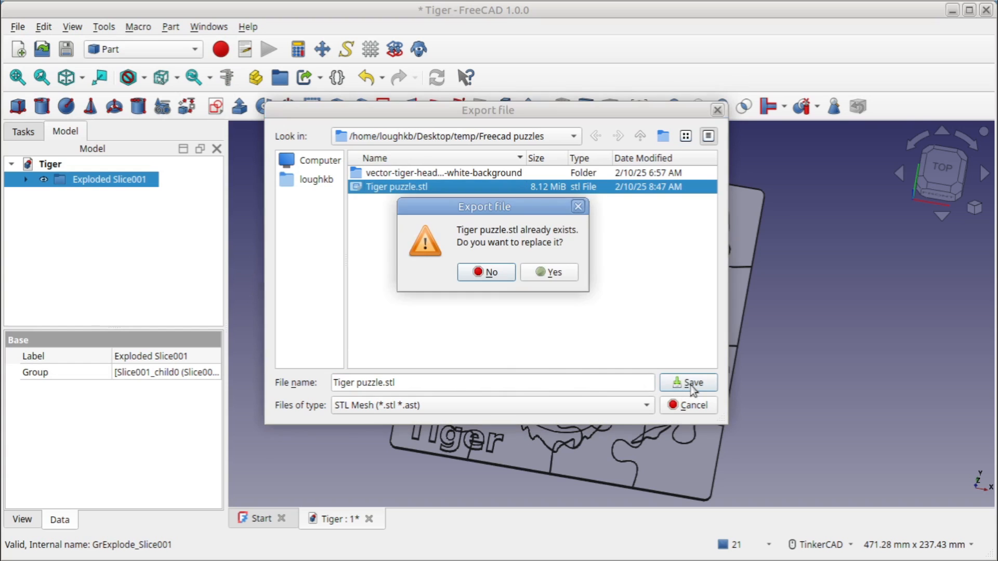
pyautogui.click(543, 271)
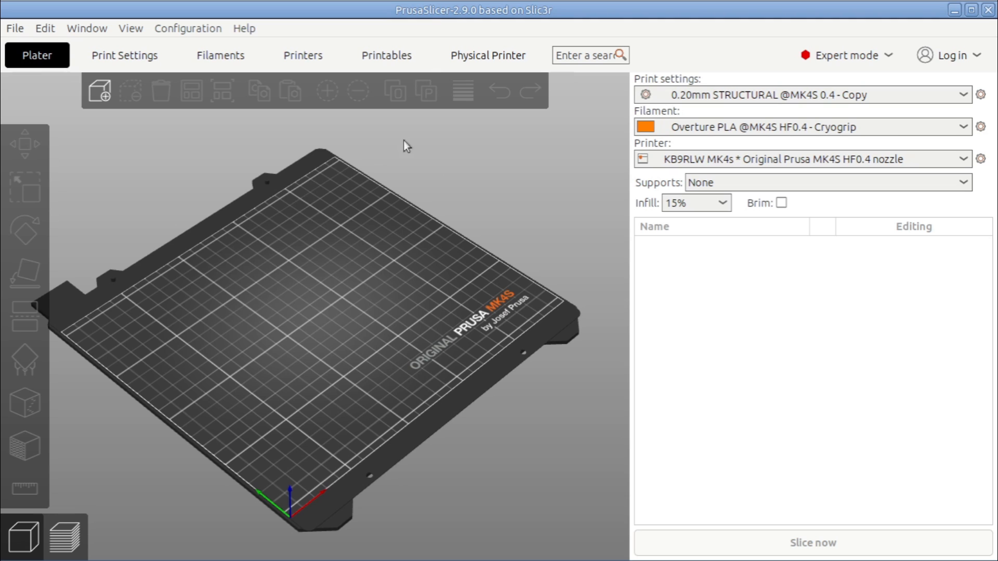
# Switch to PrusaSlicer and import Tiger puzzle.stl from the Freecad puzzles folder onto the print bed
pyautogui.click(104, 98)
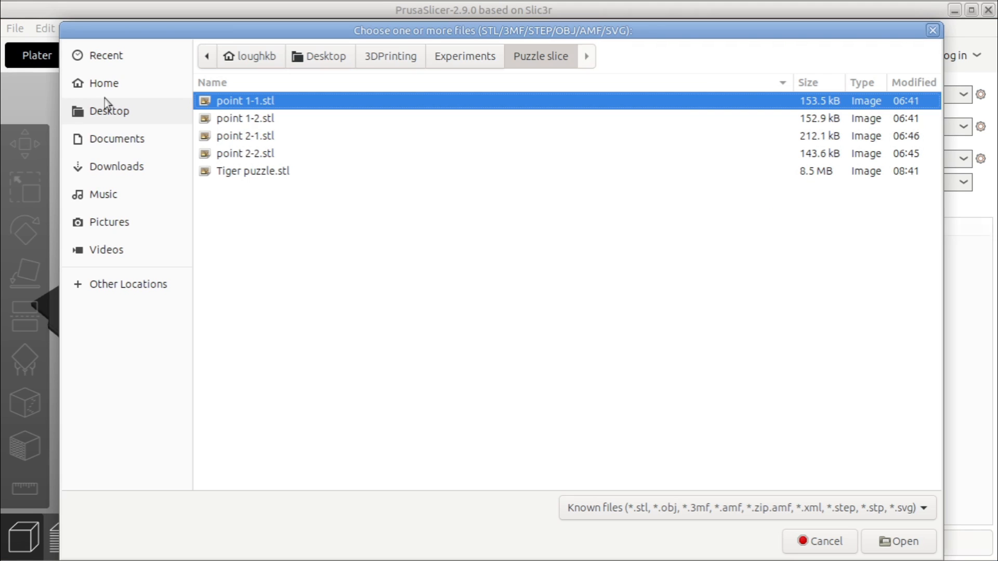
pyautogui.doubleClick(264, 168)
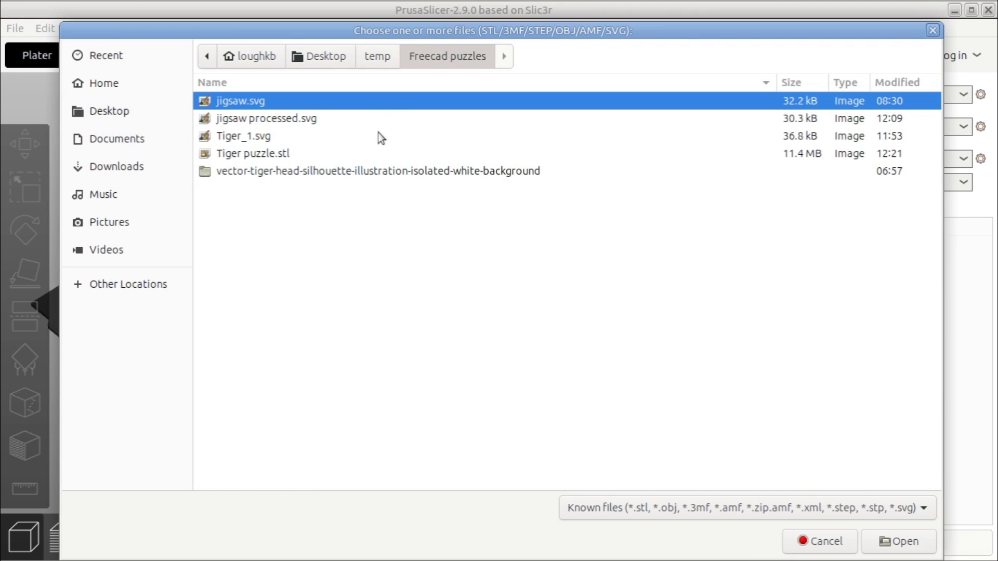
pyautogui.click(275, 156)
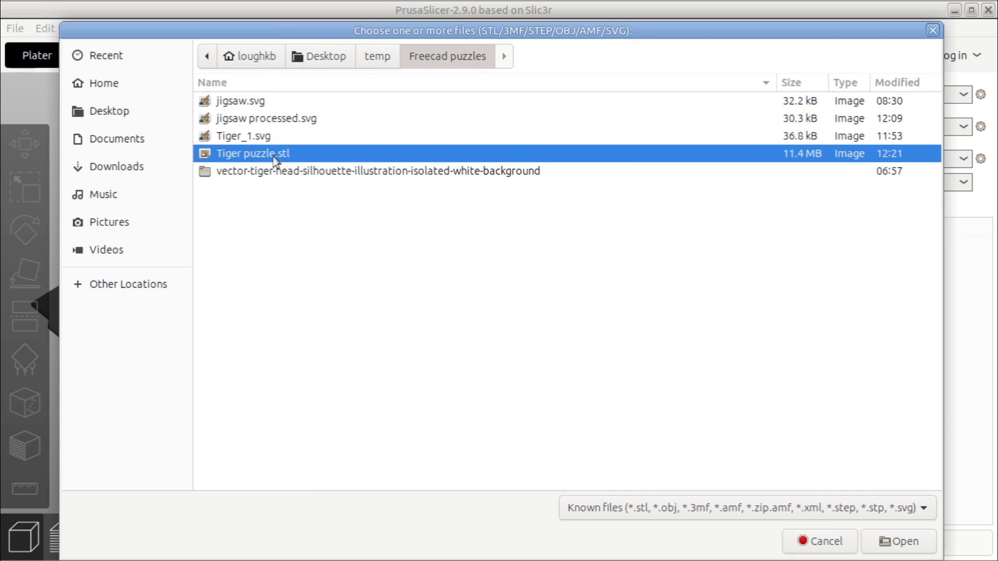
pyautogui.click(891, 541)
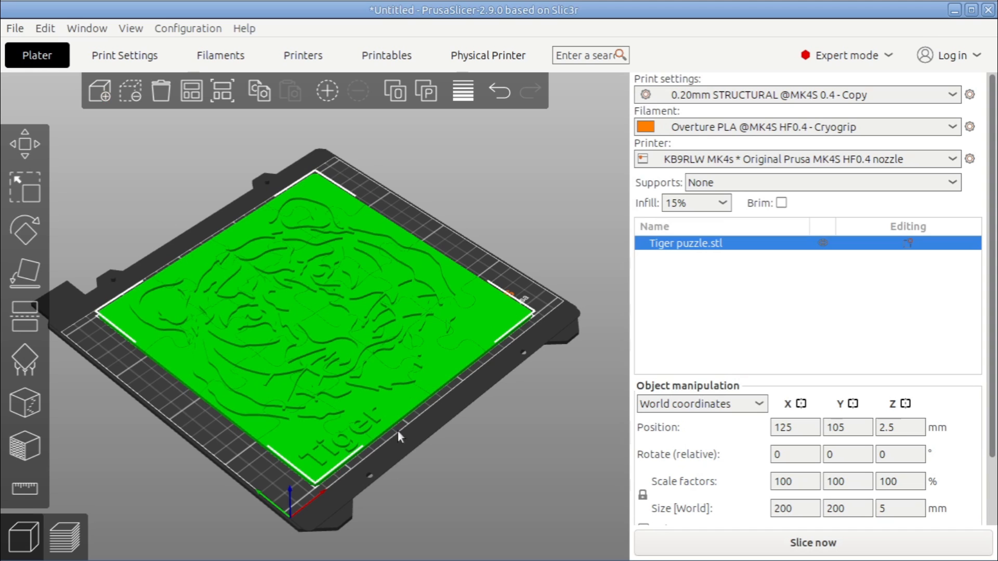
# Inspect up close the gaps where the jigsaw cut lines cross on the imported puzzle
pyautogui.scroll(10, 324, 407)
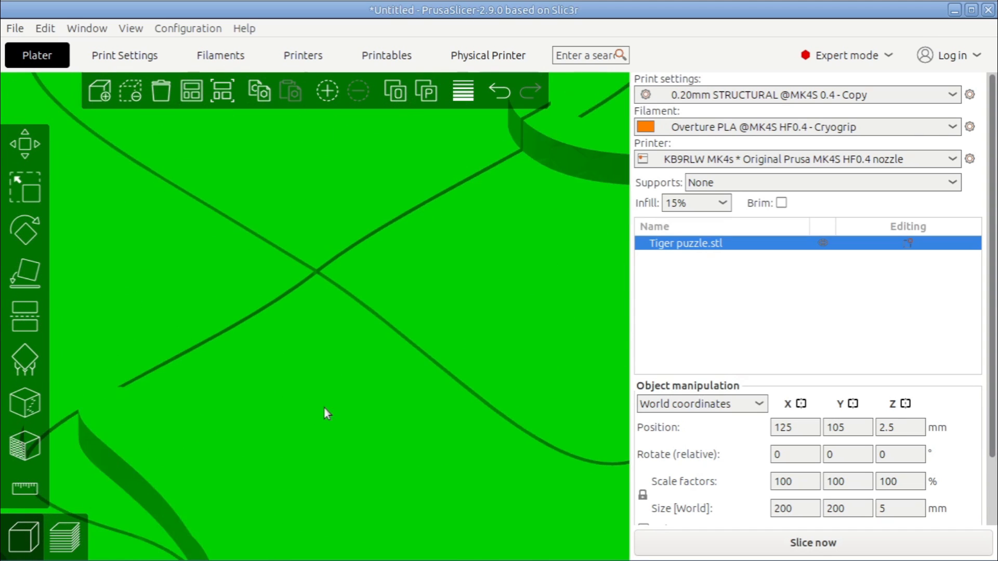
pyautogui.scroll(7, 323, 408)
pyautogui.moveTo(348, 260); pyautogui.dragTo(365, 354, button='right')
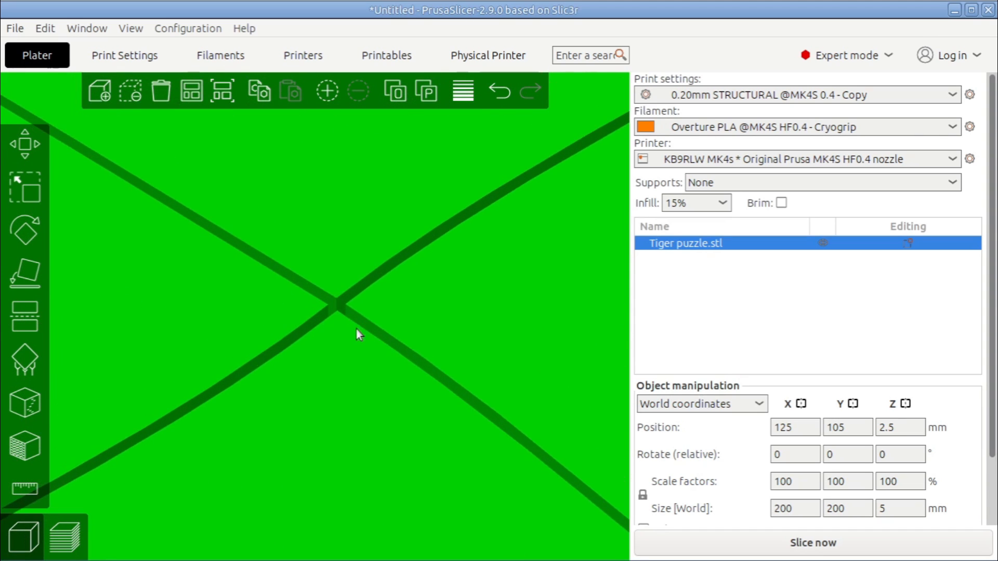
pyautogui.scroll(-5, 363, 327)
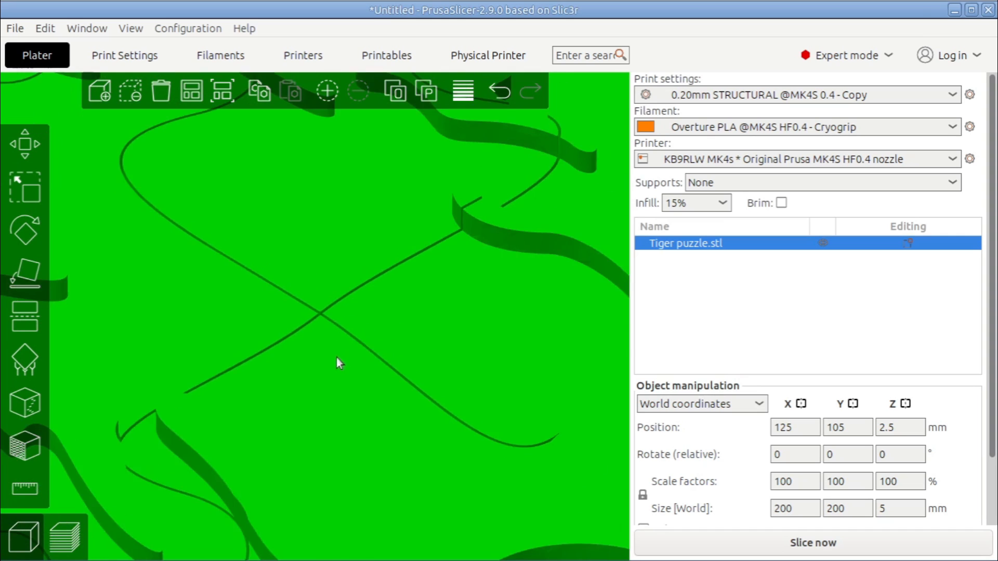
# Slice the tiger puzzle and collapse the legend of the sliced preview
pyautogui.scroll(-12, 336, 357)
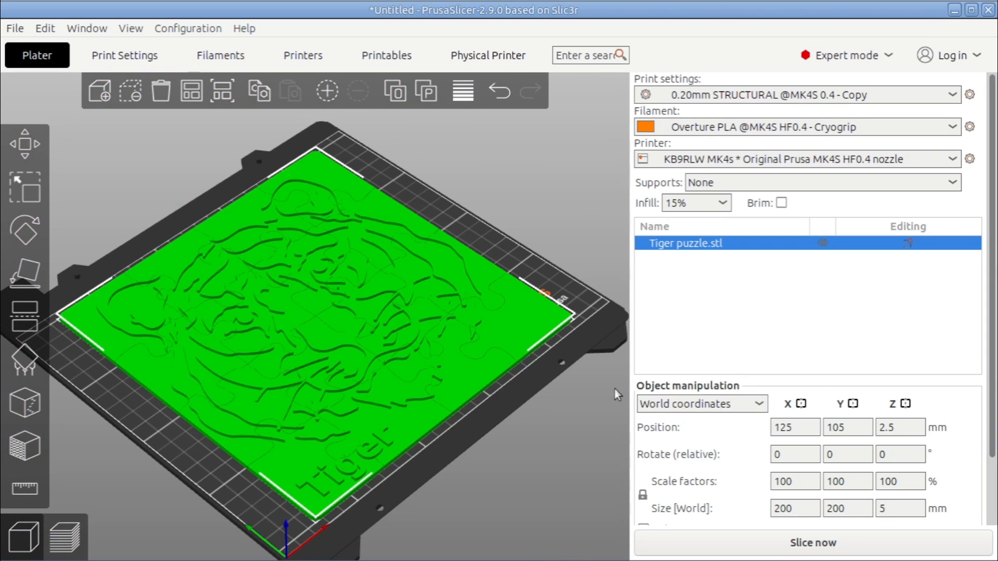
pyautogui.click(787, 556)
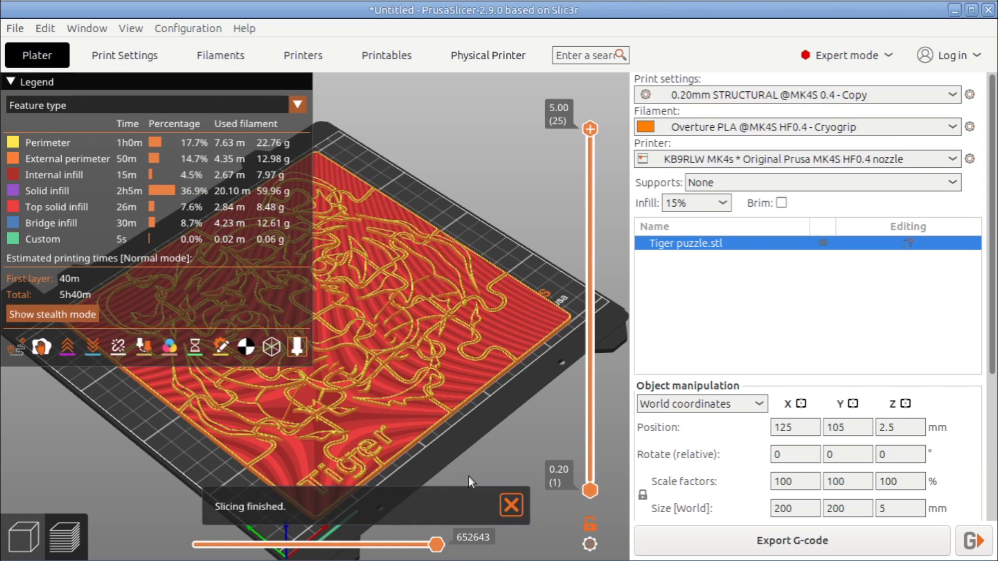
pyautogui.click(9, 82)
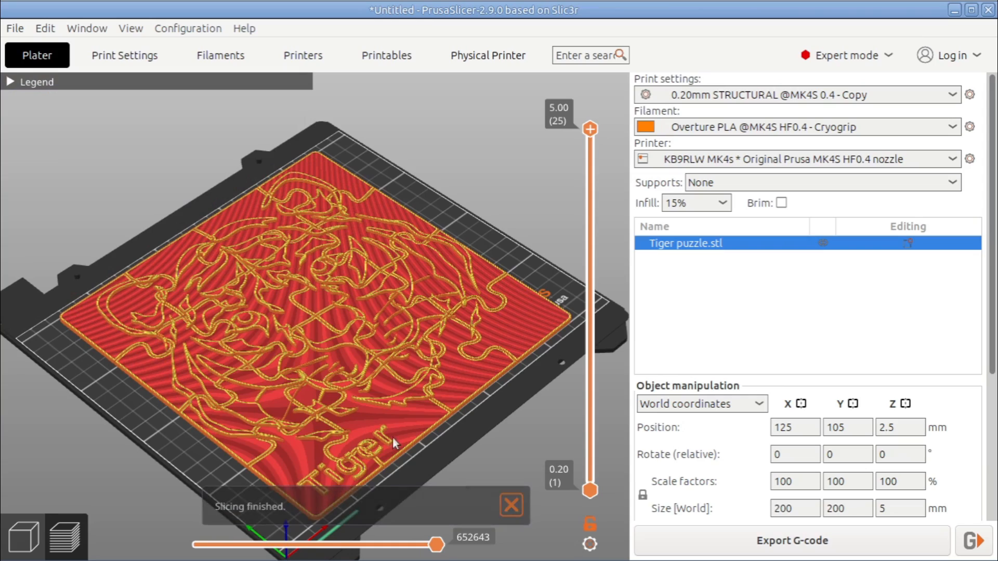
# Step the layer preview down to the start of the raised tiger lines and lettering, and add a colour change at 3.20 mm (layer 16)
pyautogui.scroll(5, 376, 441)
pyautogui.moveTo(385, 446); pyautogui.dragTo(280, 95)
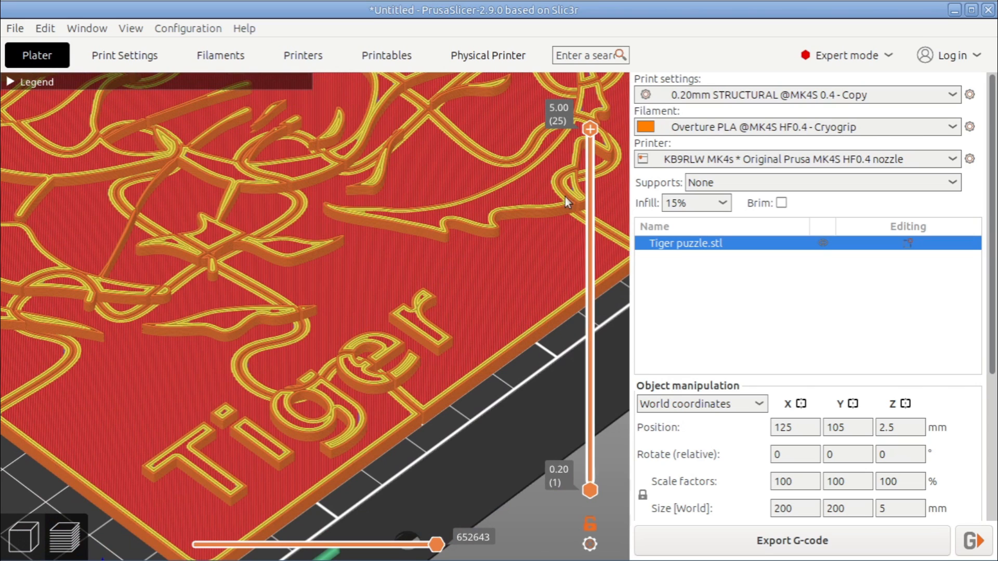
pyautogui.moveTo(562, 117)
pyautogui.moveTo(592, 126)
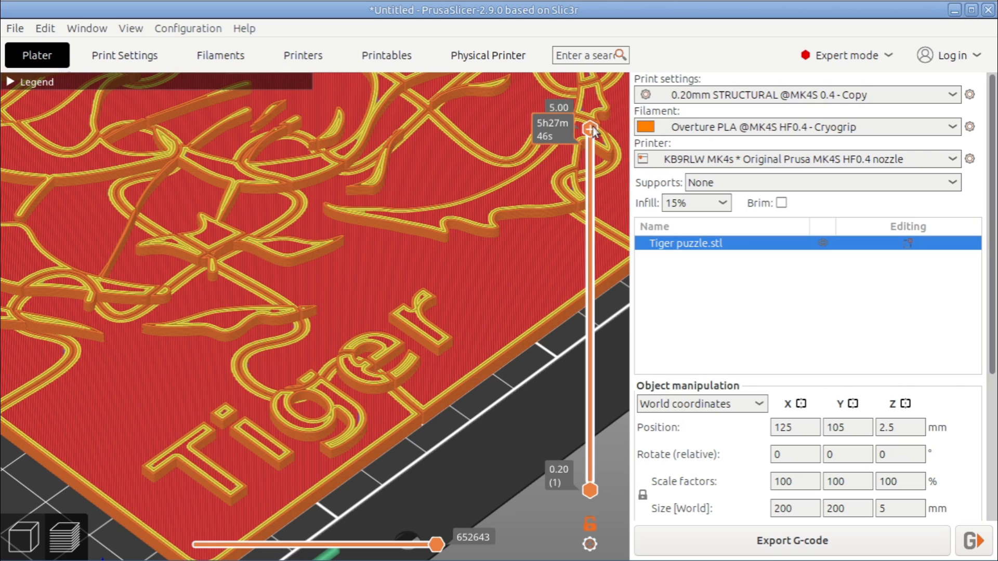
pyautogui.moveTo(584, 147); pyautogui.dragTo(593, 275)
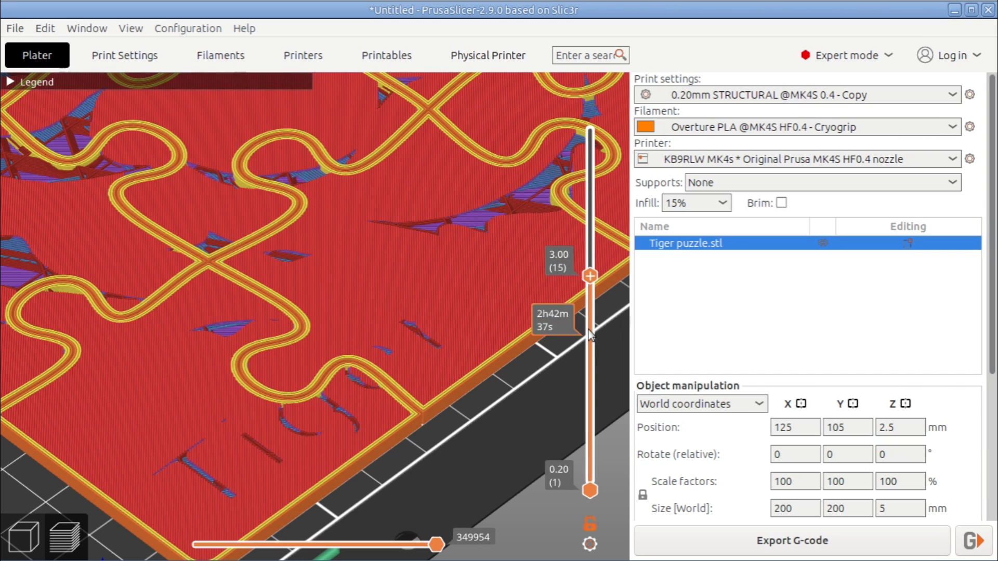
pyautogui.scroll(1, 589, 333)
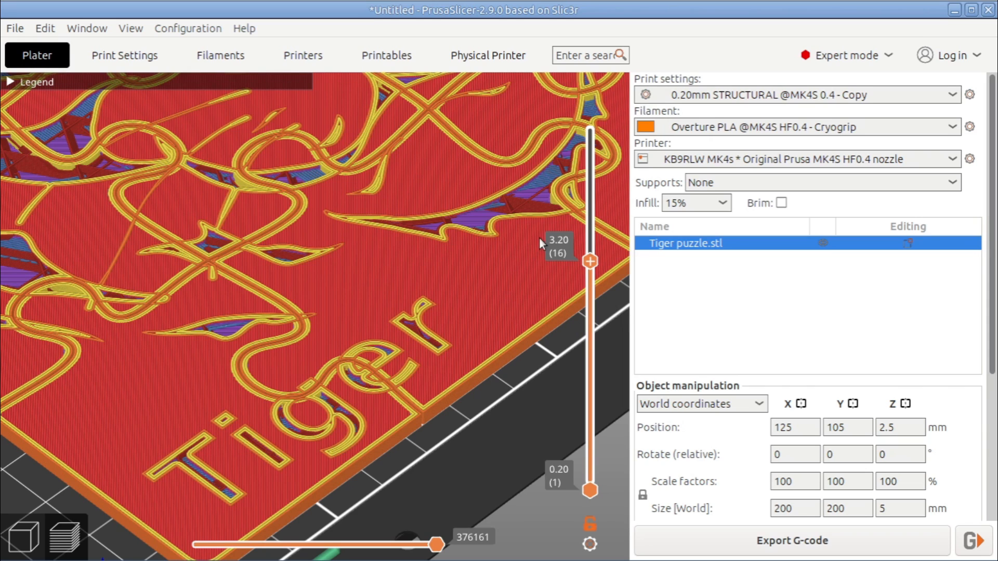
pyautogui.click(589, 262)
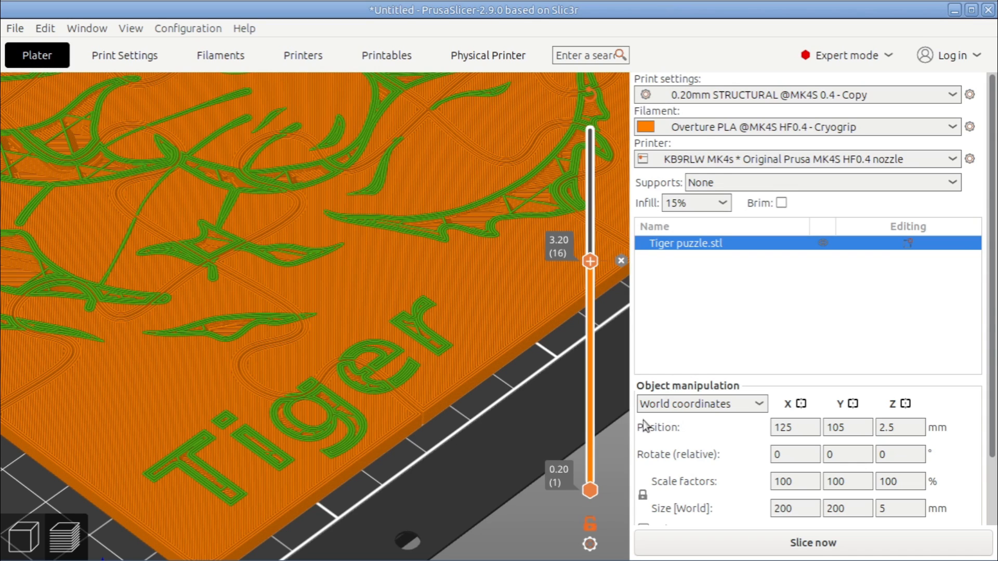
# Slice the puzzle again with the colour change and check the two-colour preview of the whole plate
pyautogui.click(784, 544)
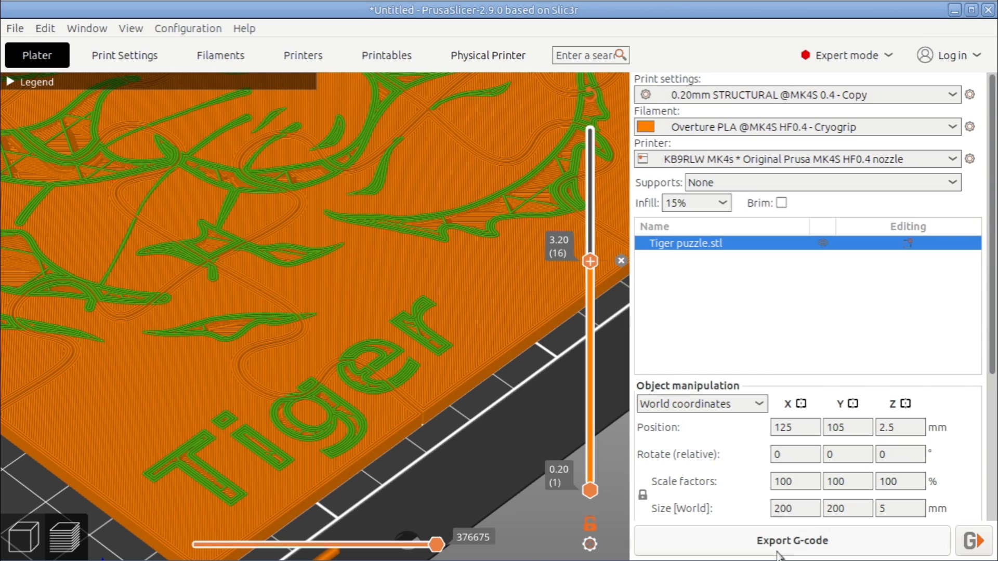
pyautogui.scroll(-5, 406, 303)
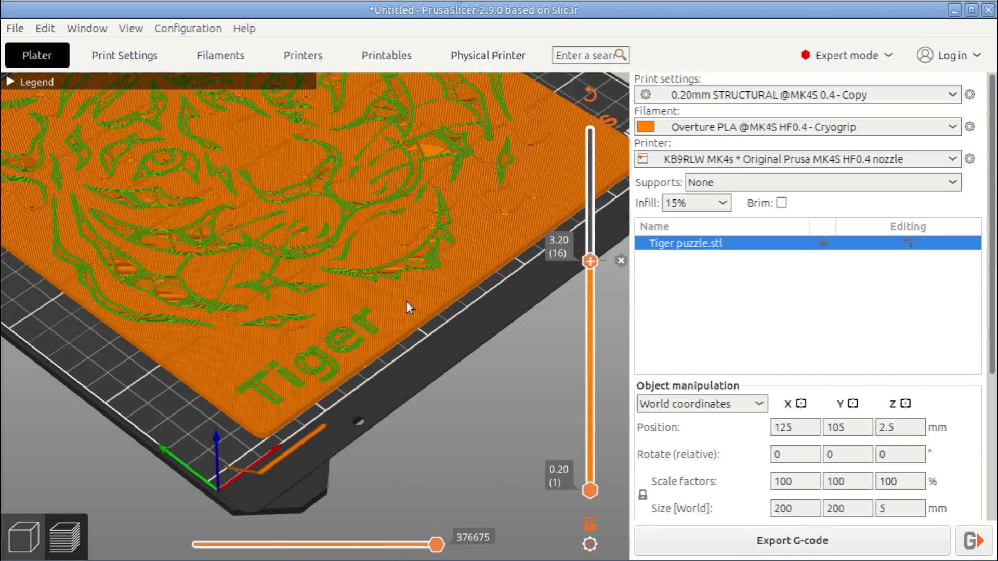
pyautogui.moveTo(369, 261); pyautogui.dragTo(369, 309)
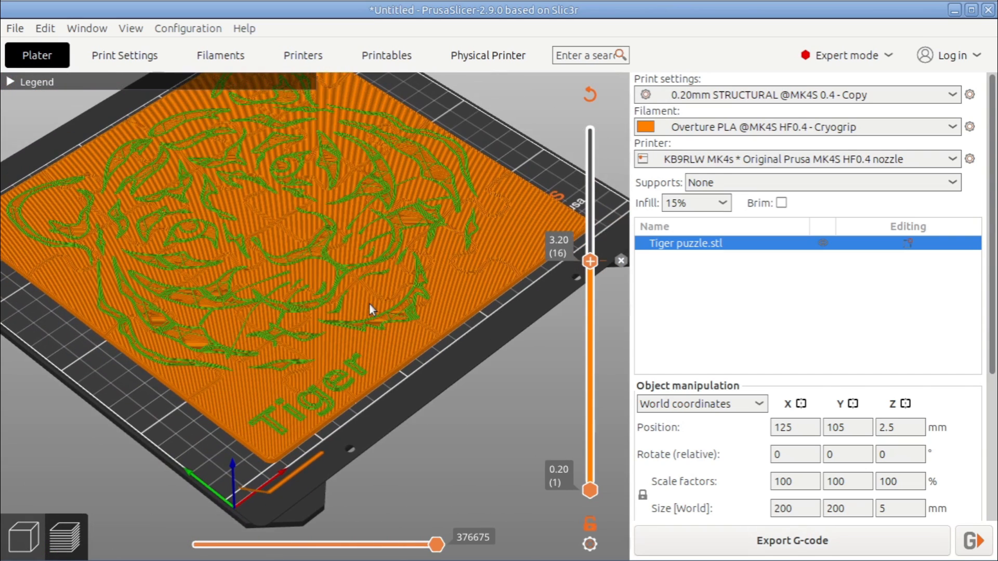
pyautogui.press('1')
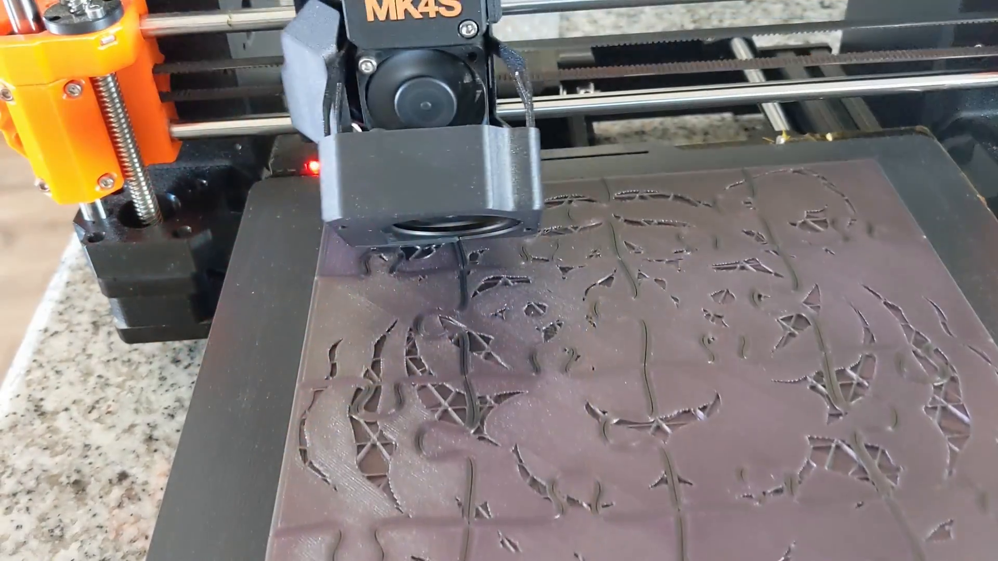